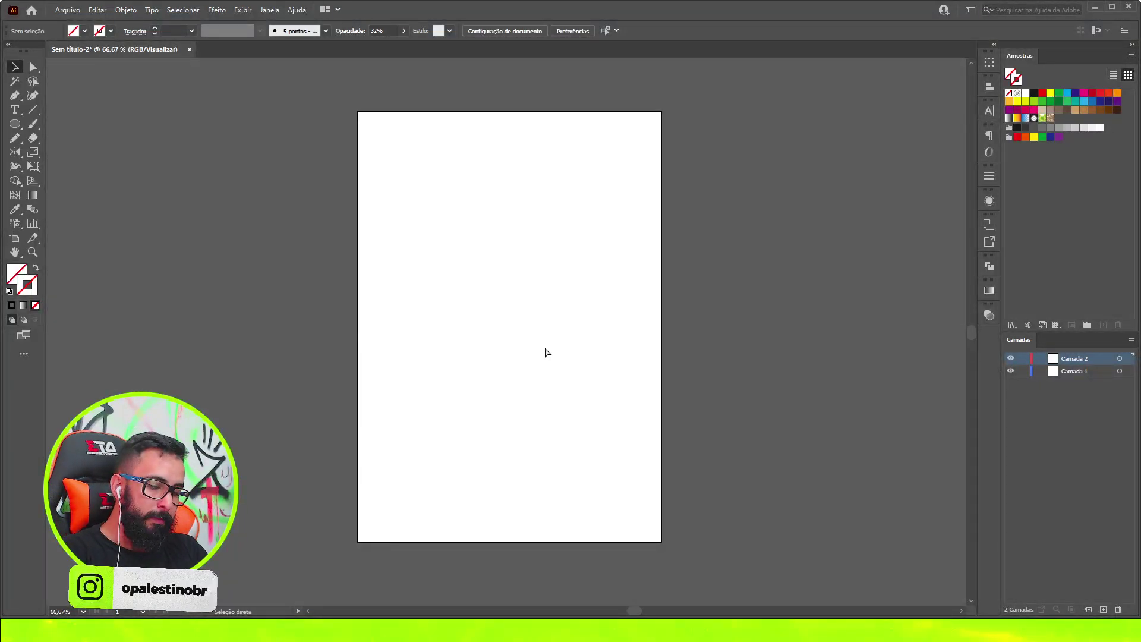
# - Place the sketch photo JPG onto the artboard and nudge it into position
pyautogui.hotkey('ctrl', 'shift', 'p')
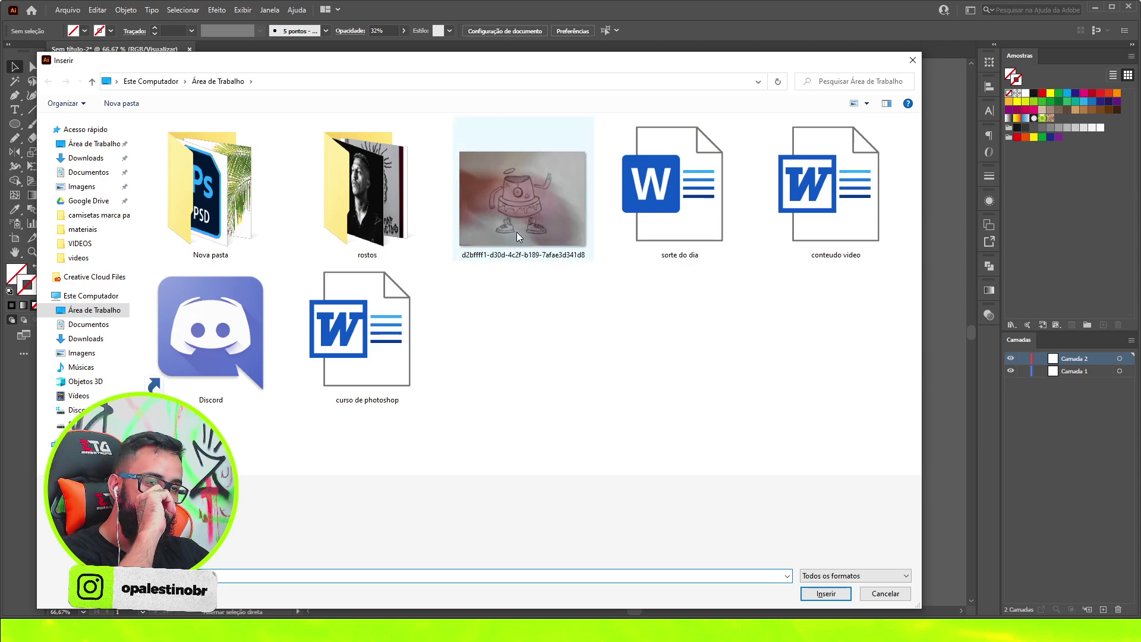
pyautogui.moveTo(522, 198)
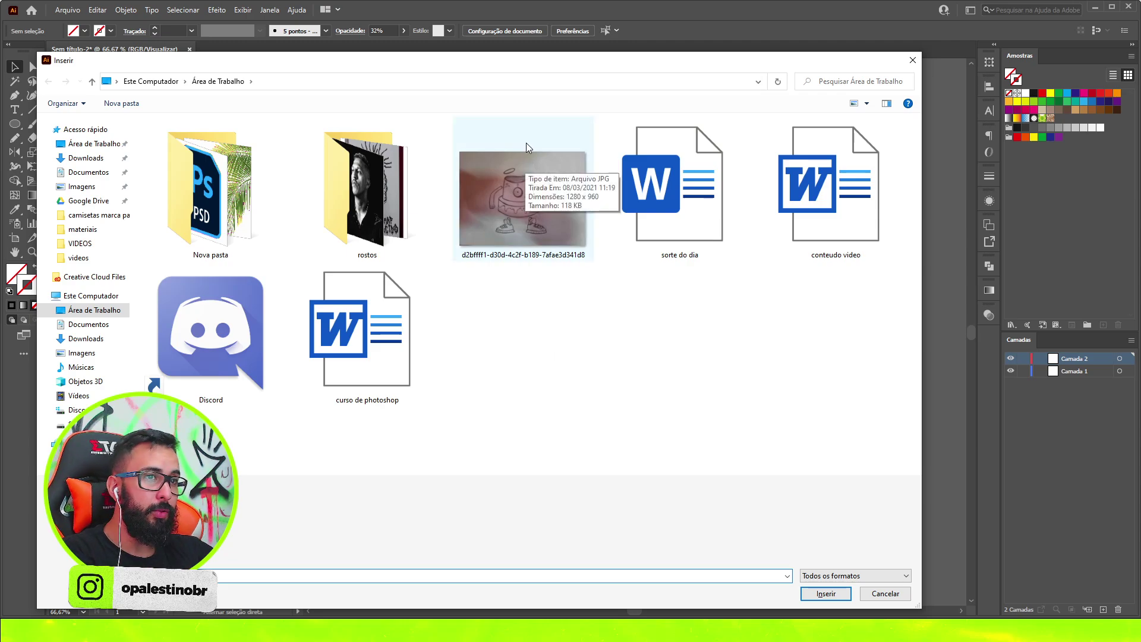
pyautogui.doubleClick(566, 208)
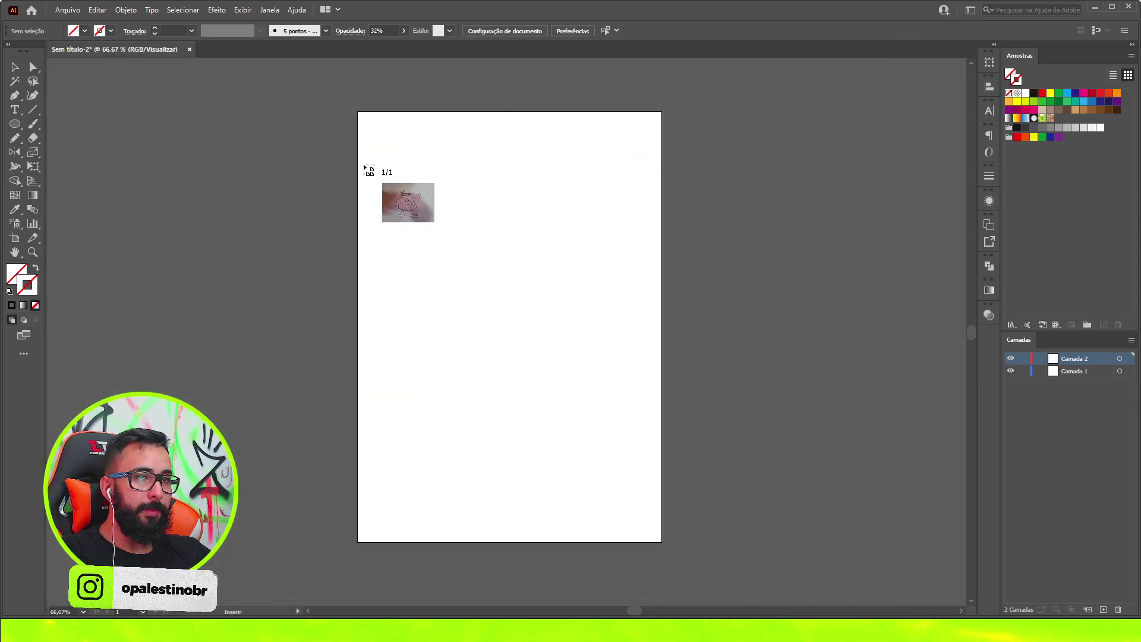
pyautogui.moveTo(360, 166); pyautogui.dragTo(879, 458)
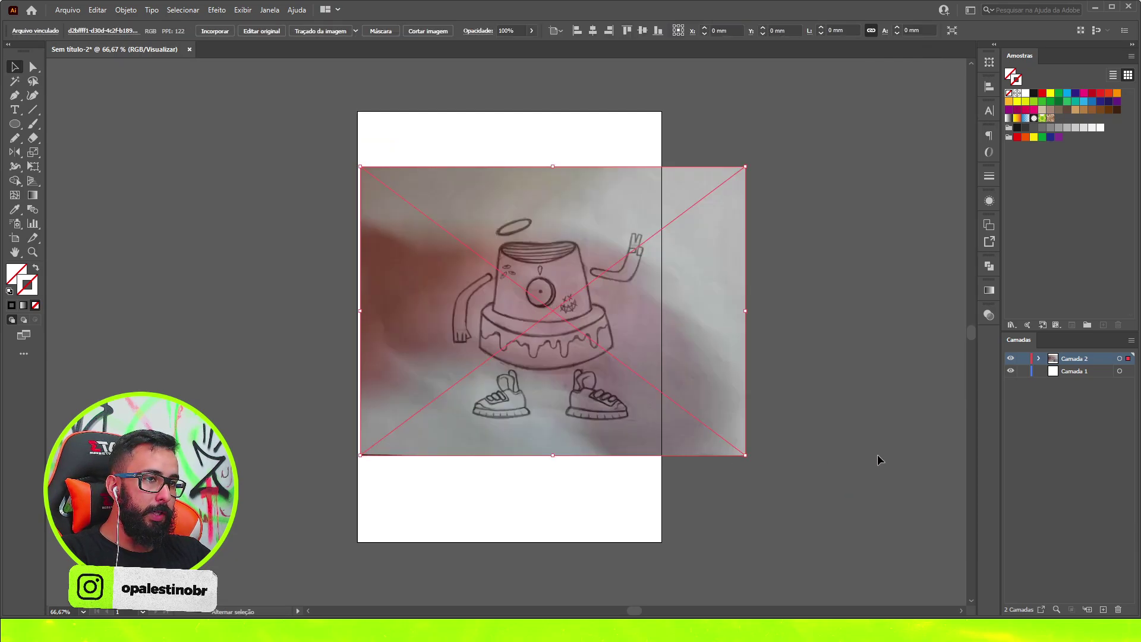
pyautogui.moveTo(641, 334); pyautogui.dragTo(609, 349)
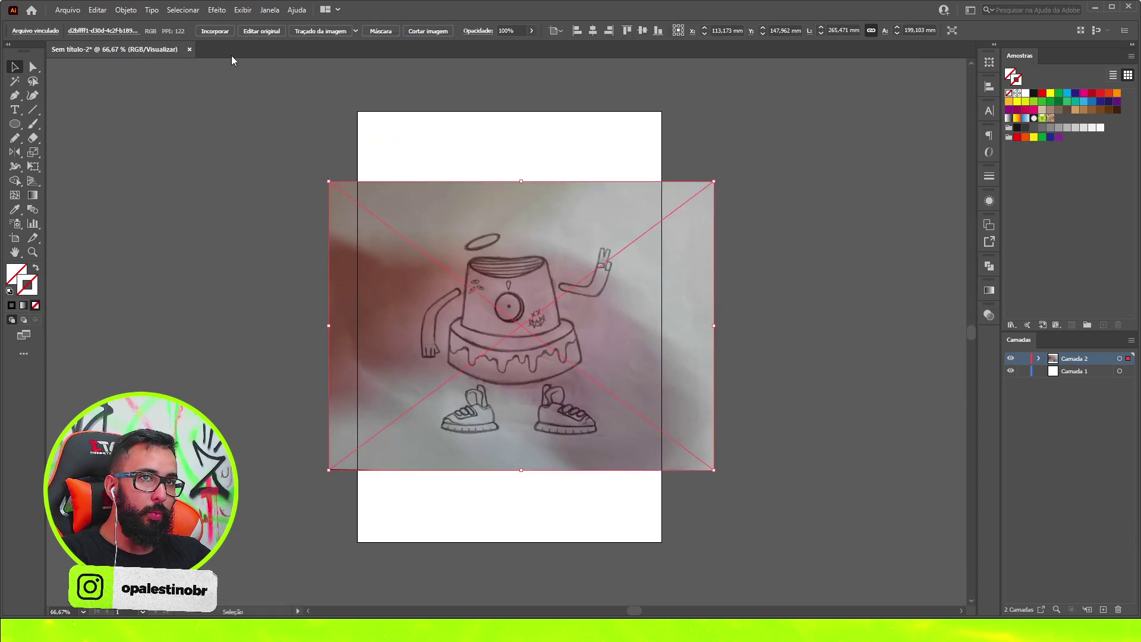
# - Embed the sketch and scale it up proportionally to cover the artboard
pyautogui.click(215, 31)
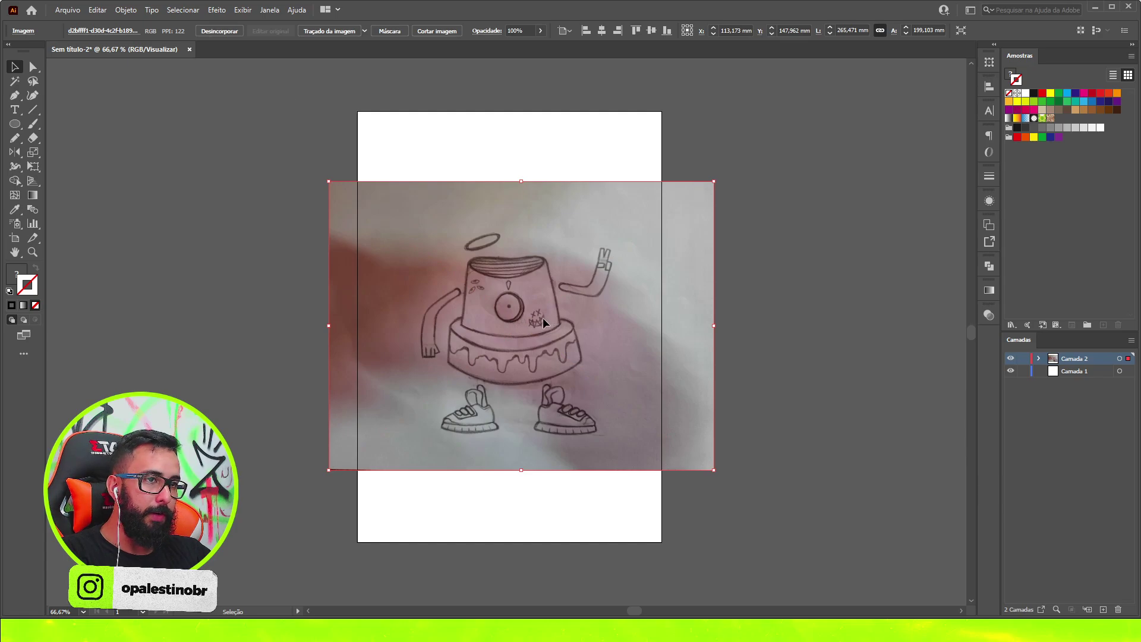
pyautogui.moveTo(714, 181); pyautogui.dragTo(757, 156)
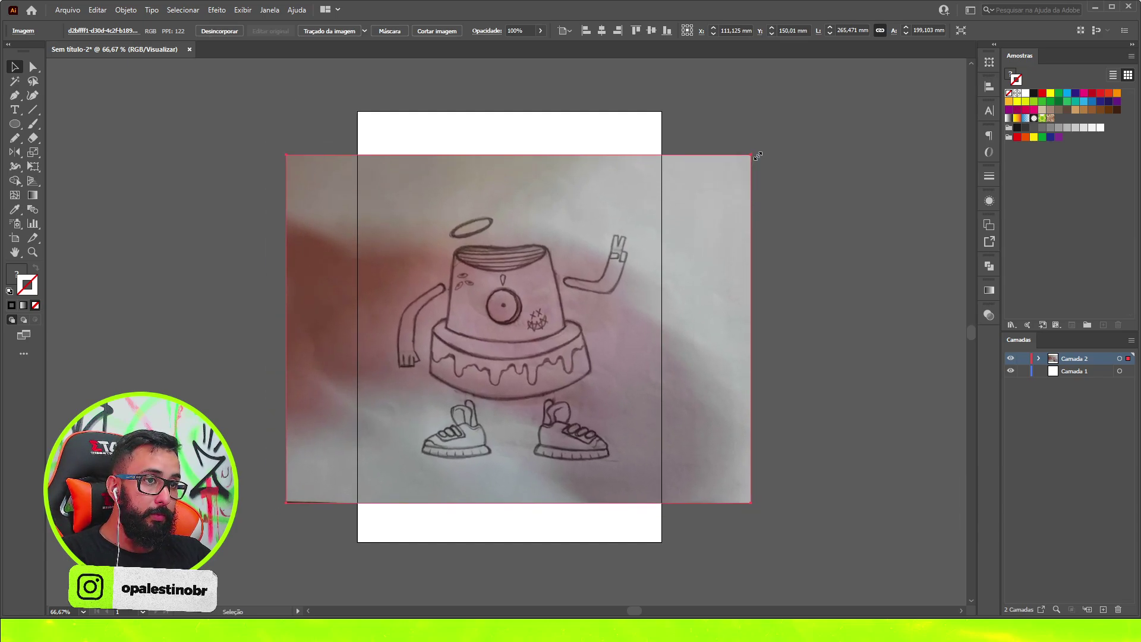
pyautogui.hscroll(-1, 560, 340)
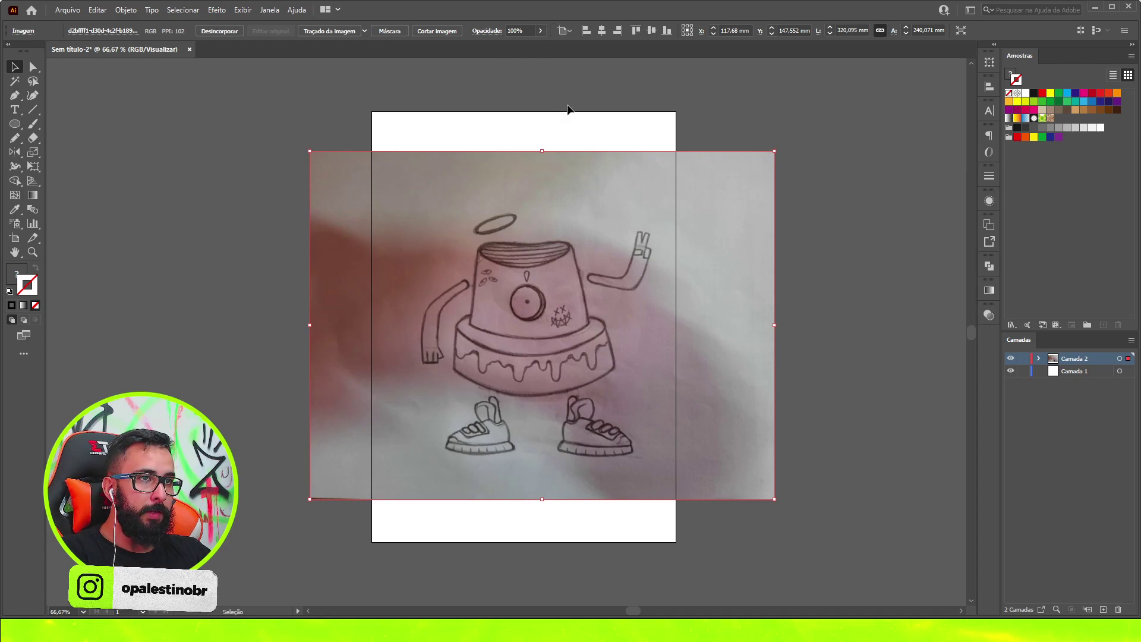
# - Fade the sketch to 38% opacity, lock its layer and move it below the other layer
pyautogui.click(542, 31)
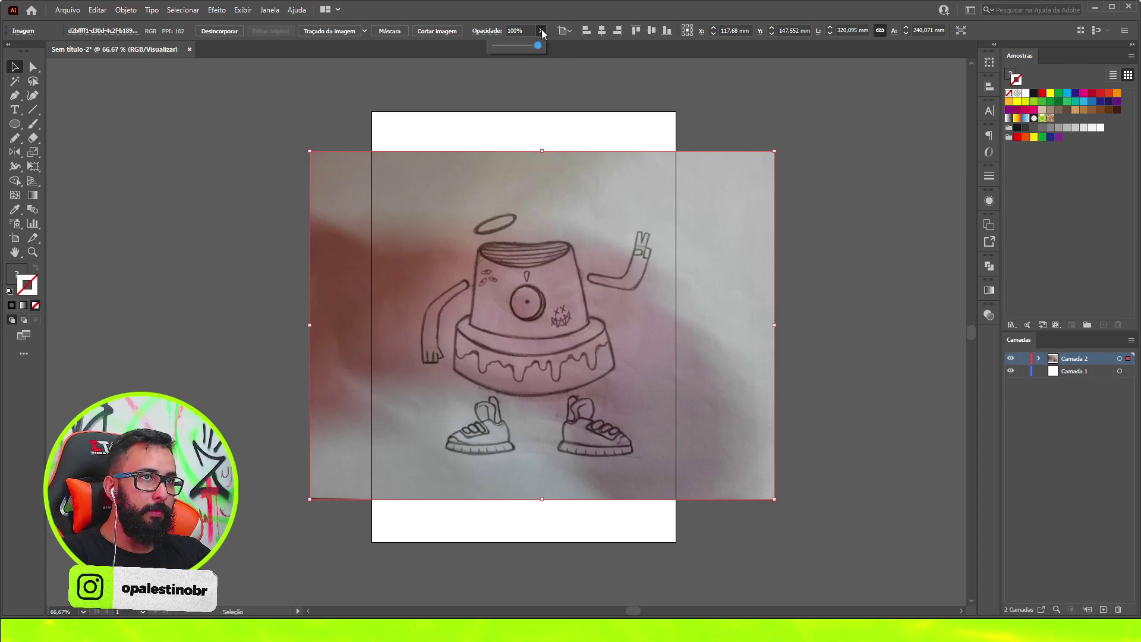
pyautogui.click(507, 48)
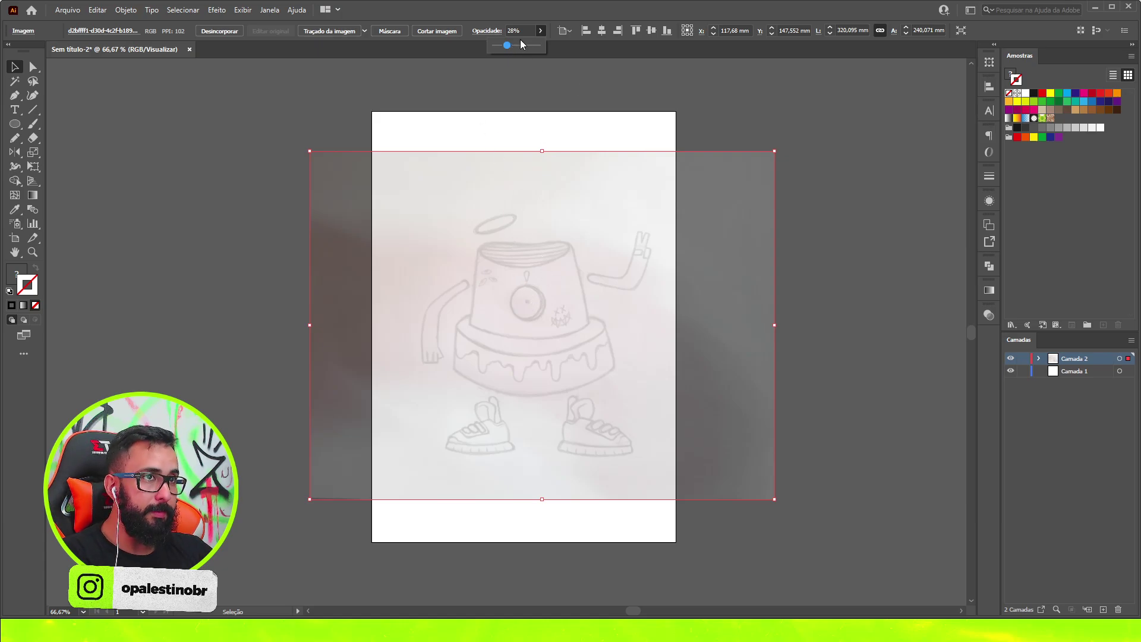
pyautogui.click(511, 45)
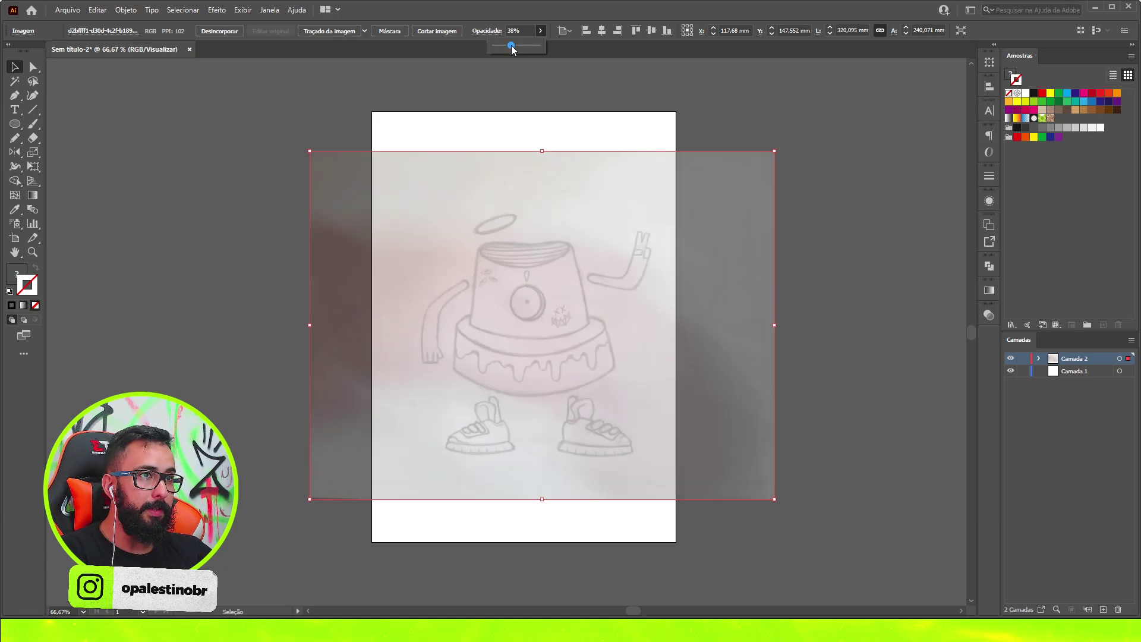
pyautogui.click(1024, 360)
pyautogui.moveTo(1068, 361); pyautogui.dragTo(1068, 373)
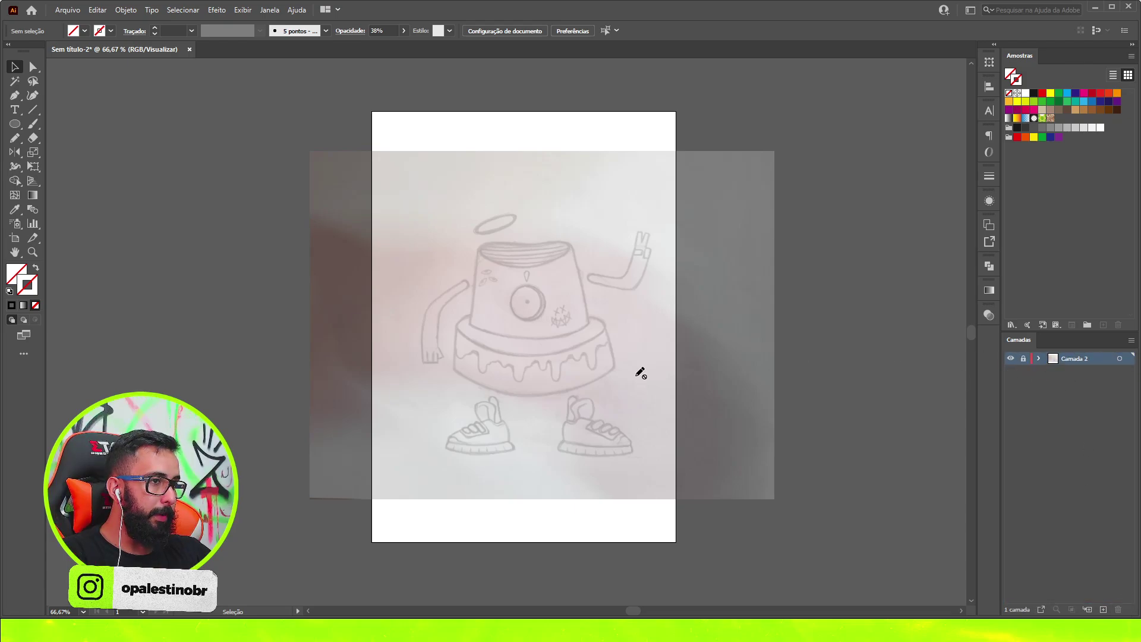
# - Rename the sketch layer to desenho and toggle its visibility to check it
pyautogui.click(1011, 359)
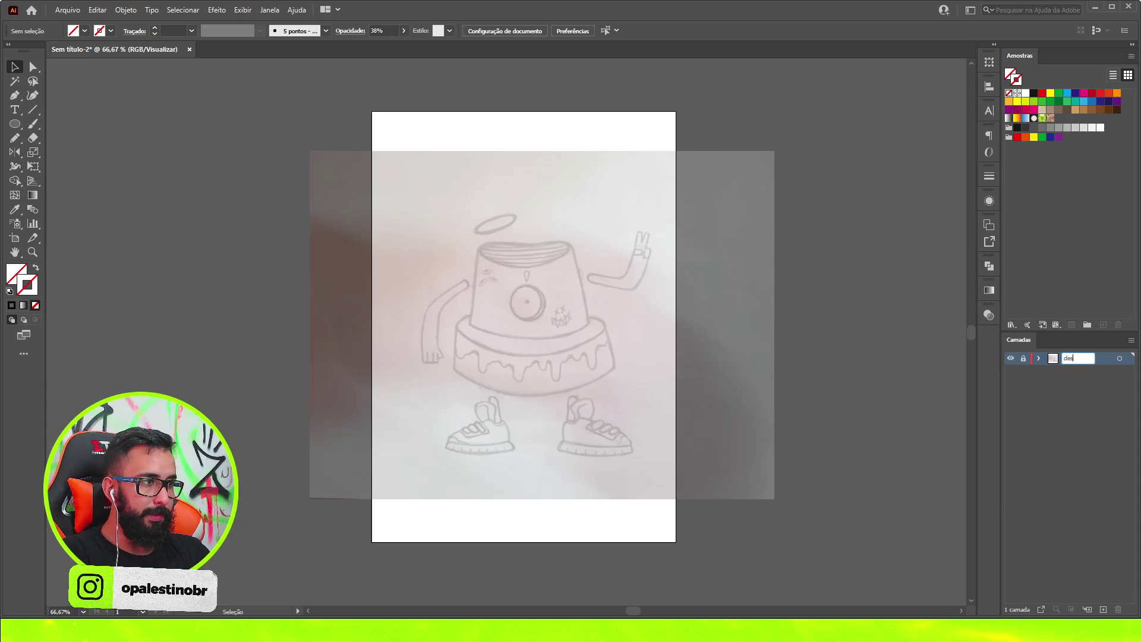
pyautogui.click(1007, 359)
pyautogui.click(1006, 359)
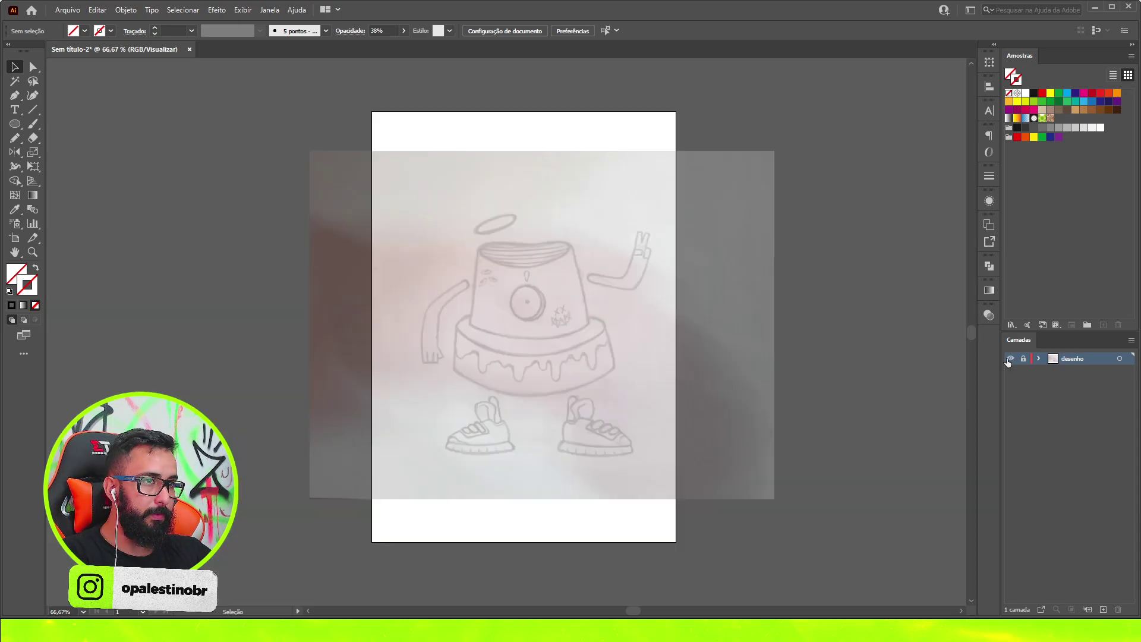
pyautogui.click(1006, 360)
# - Add a single new empty tracing layer above desenho, undoing the extra layers
pyautogui.click(1103, 610)
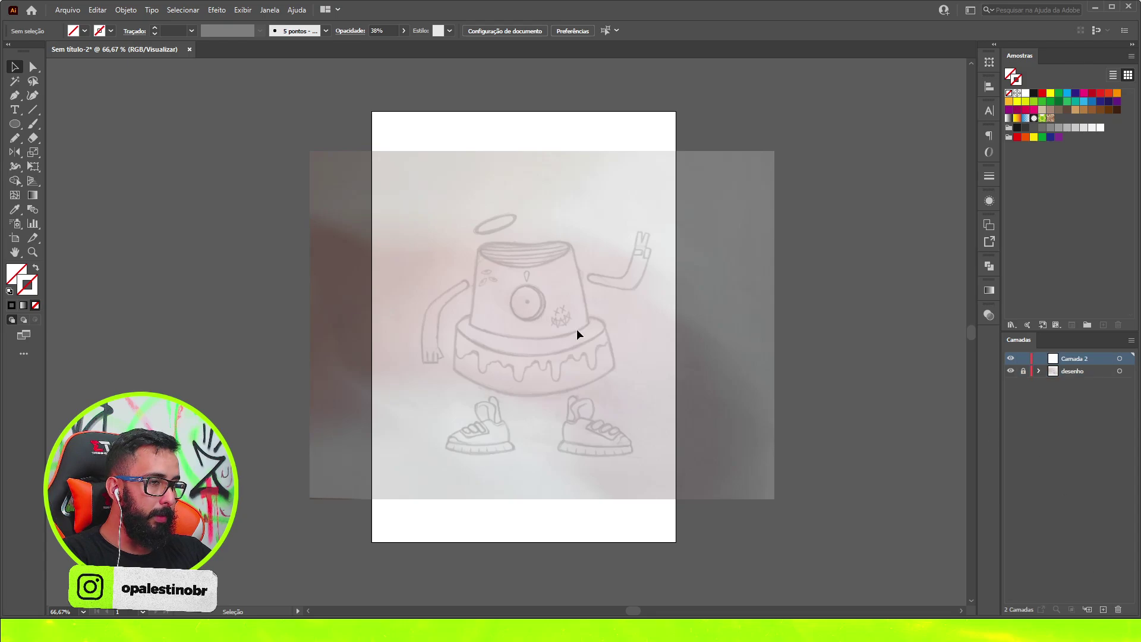
pyautogui.click(1103, 609)
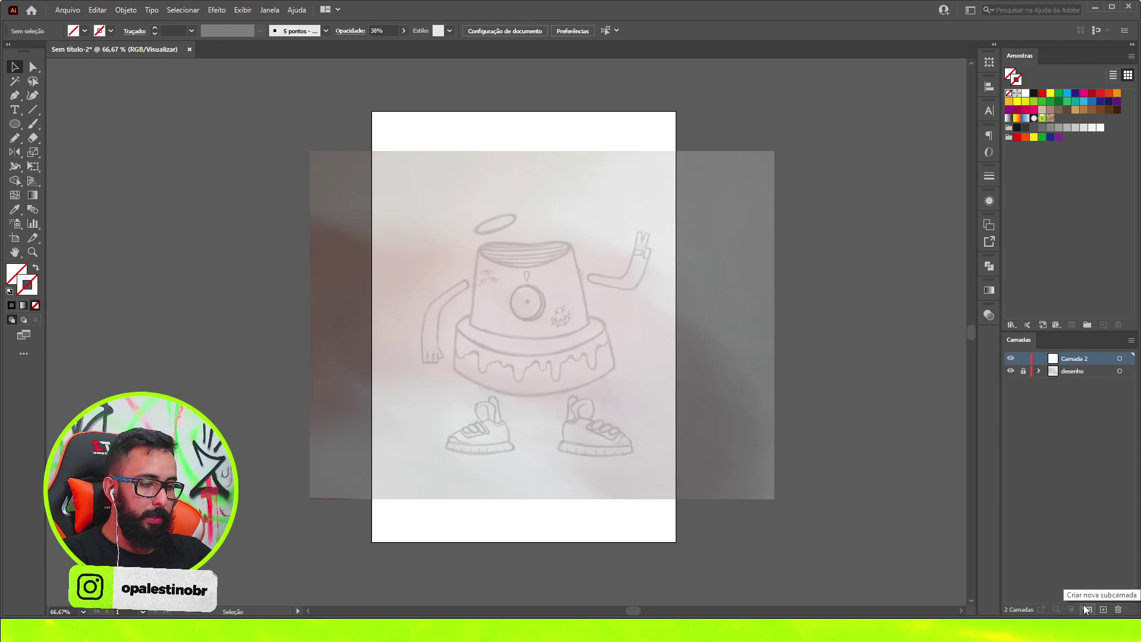
pyautogui.click(1086, 609)
pyautogui.hotkey('ctrl', 'z')
pyautogui.hotkey('ctrl', 'z')
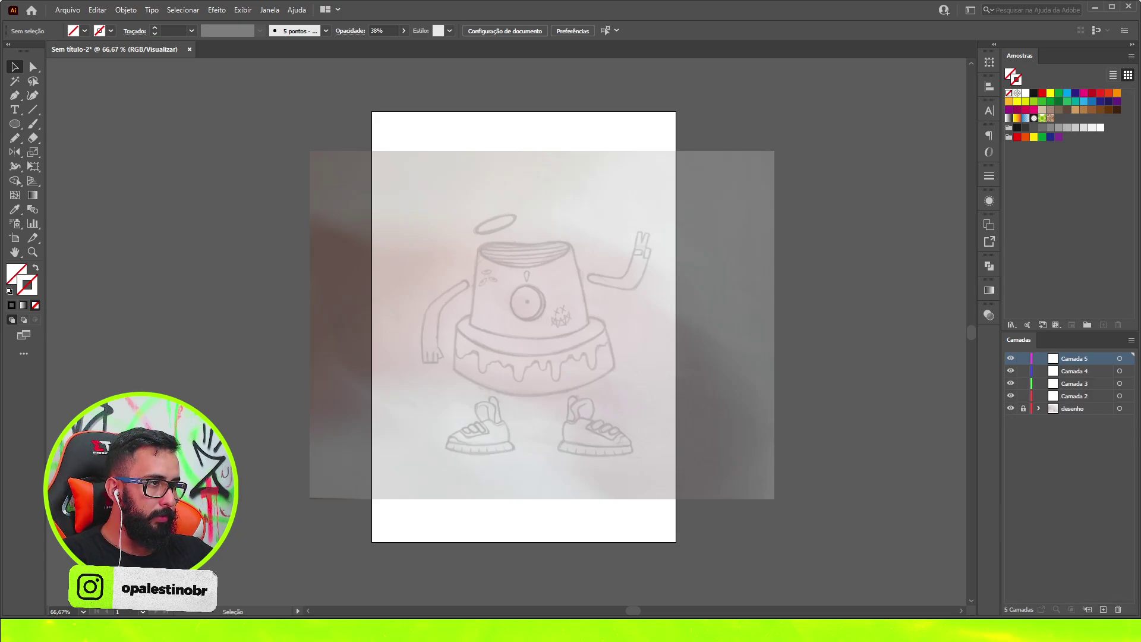
pyautogui.hotkey('ctrl', 'z')
pyautogui.hotkey('ctrl', 'z')
pyautogui.hotkey('ctrl', 'z')
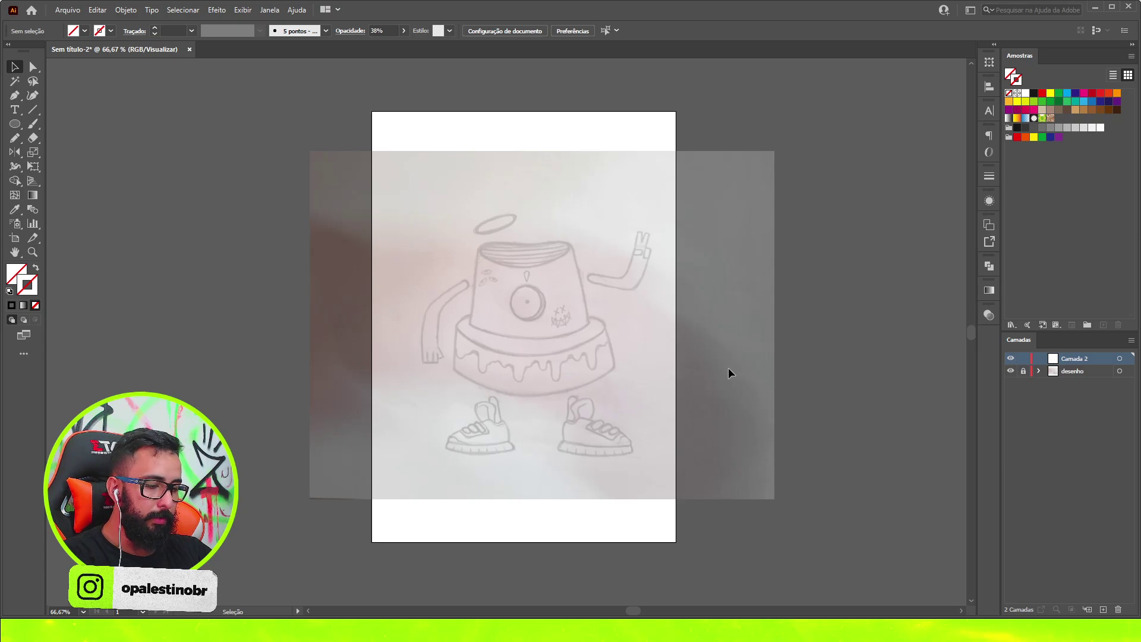
pyautogui.press('p')
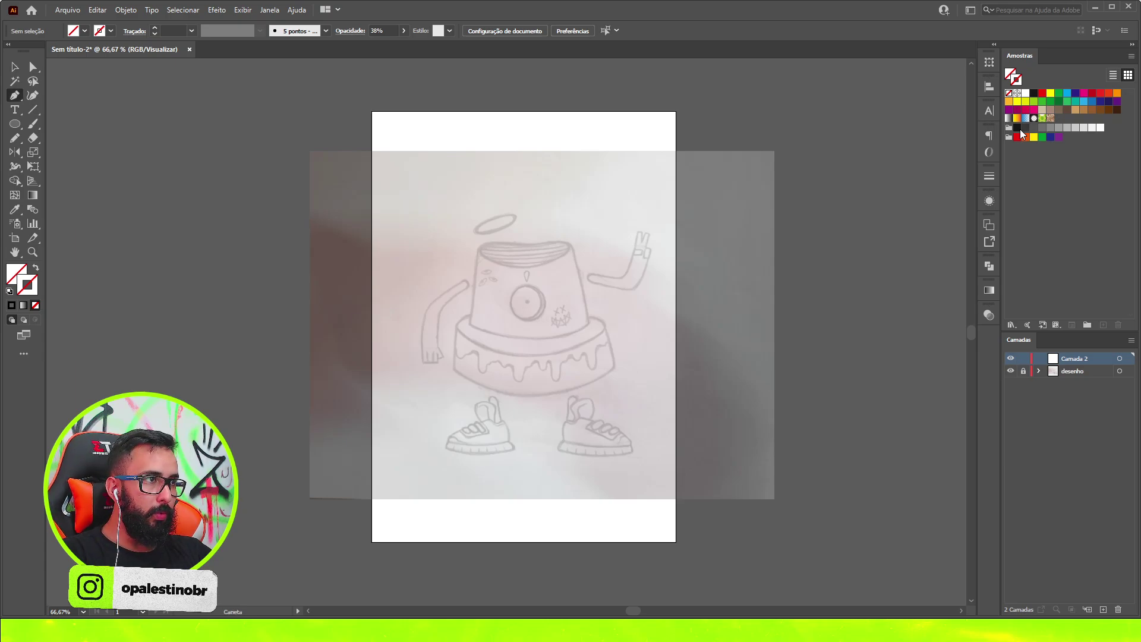
# - Set a black stroke and trace the cap's rim edge with curved anchors
pyautogui.click(1017, 128)
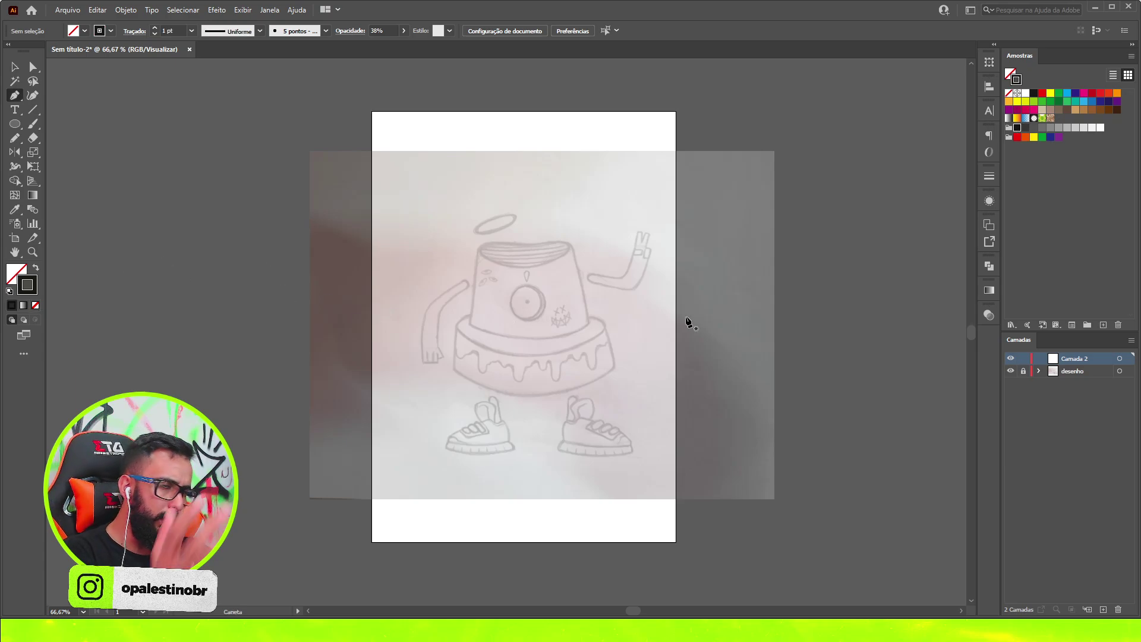
pyautogui.scroll(3, 523, 339)
pyautogui.click(368, 297)
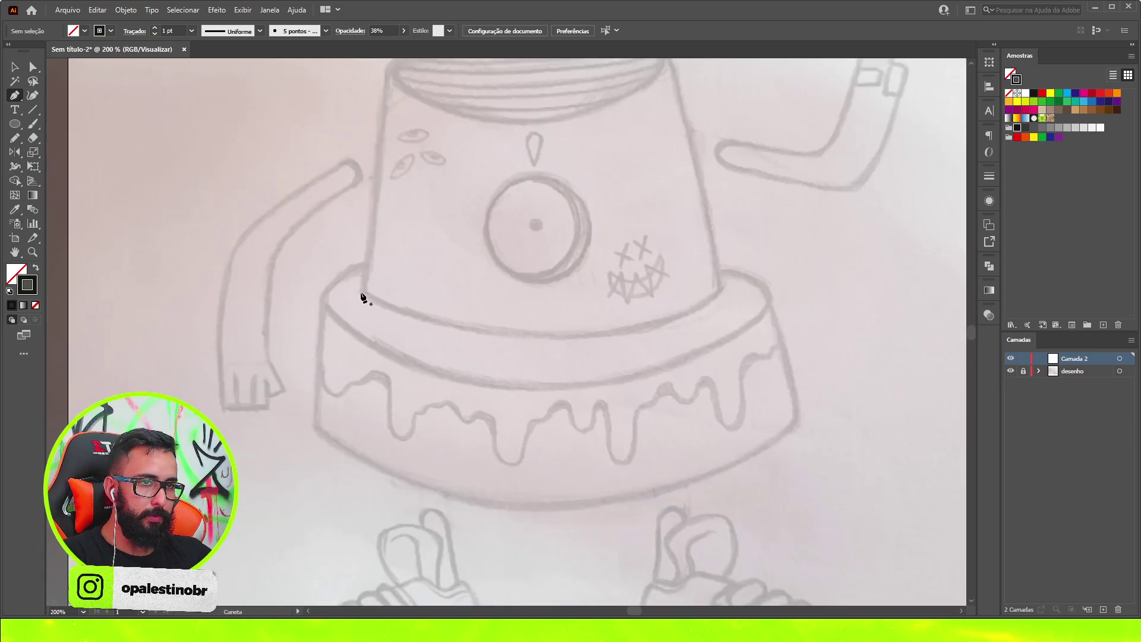
pyautogui.scroll(-1, 366, 297)
pyautogui.scroll(-1, 368, 300)
pyautogui.moveTo(450, 311); pyautogui.dragTo(539, 305)
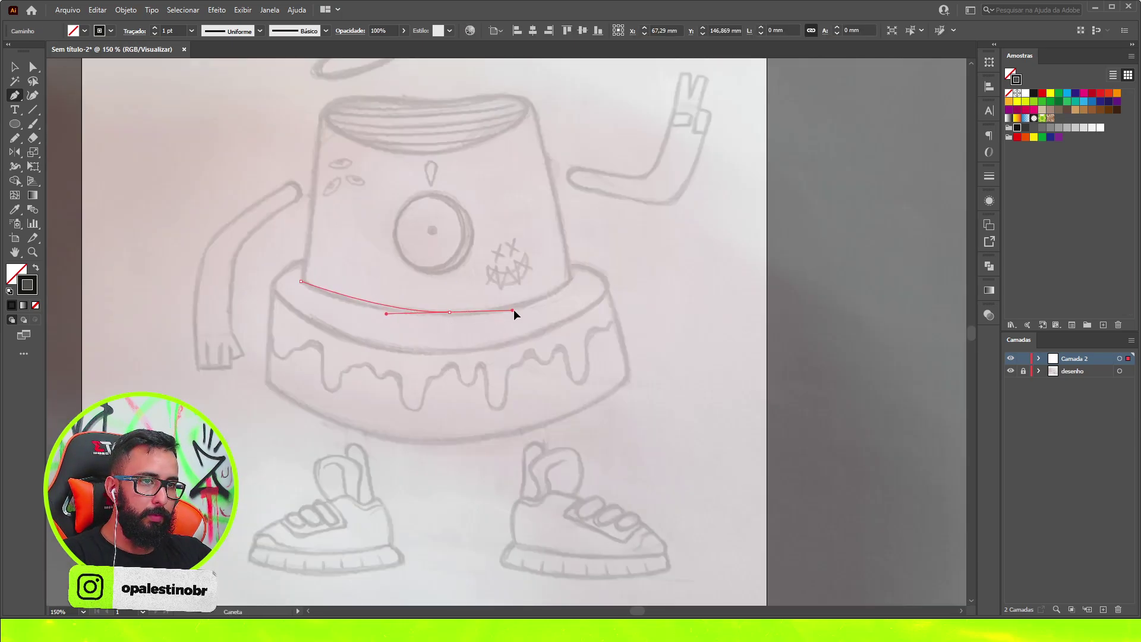
pyautogui.click(571, 277)
pyautogui.moveTo(578, 225); pyautogui.dragTo(598, 380)
# - Continue the outline up the right side, across the curved top, and close it at the bottom-left
pyautogui.scroll(2, 570, 292)
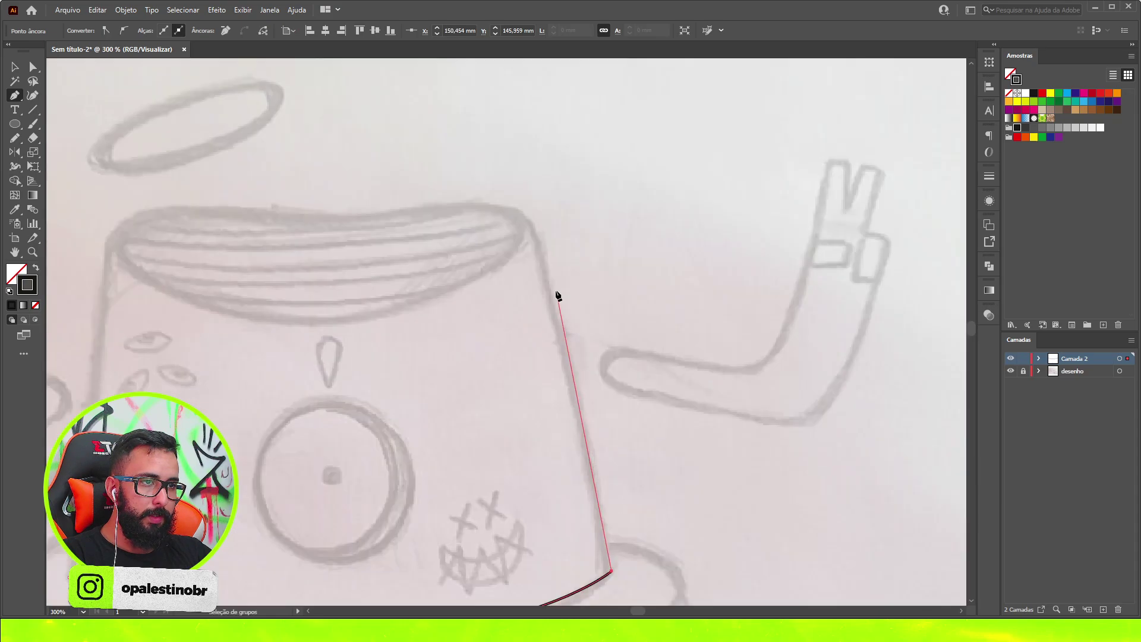
pyautogui.click(527, 214)
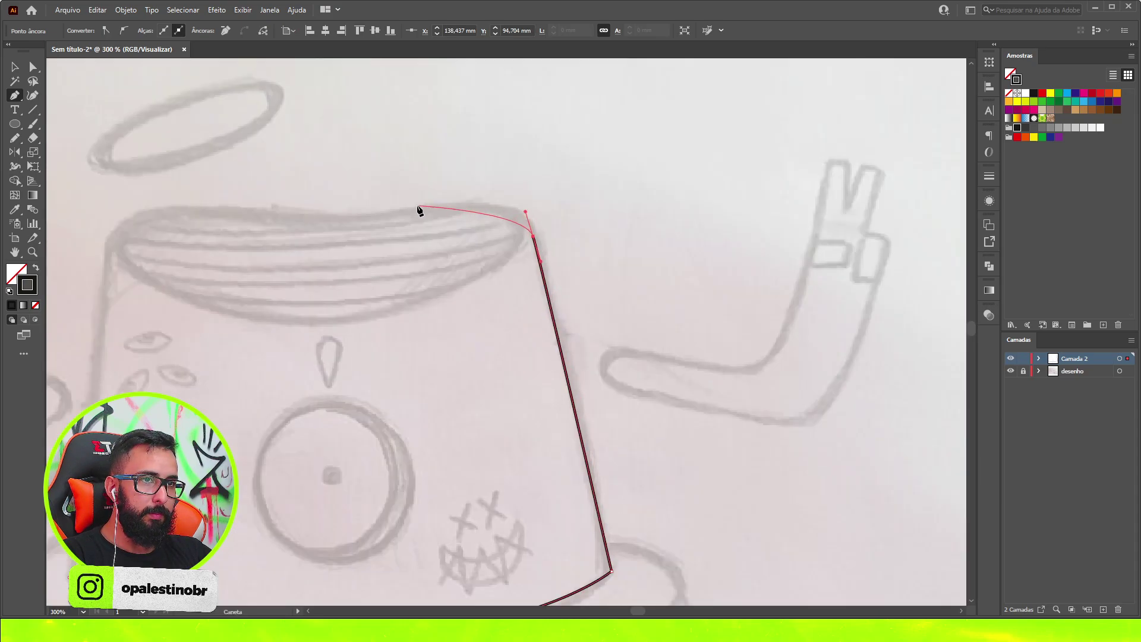
pyautogui.moveTo(461, 206); pyautogui.dragTo(416, 205)
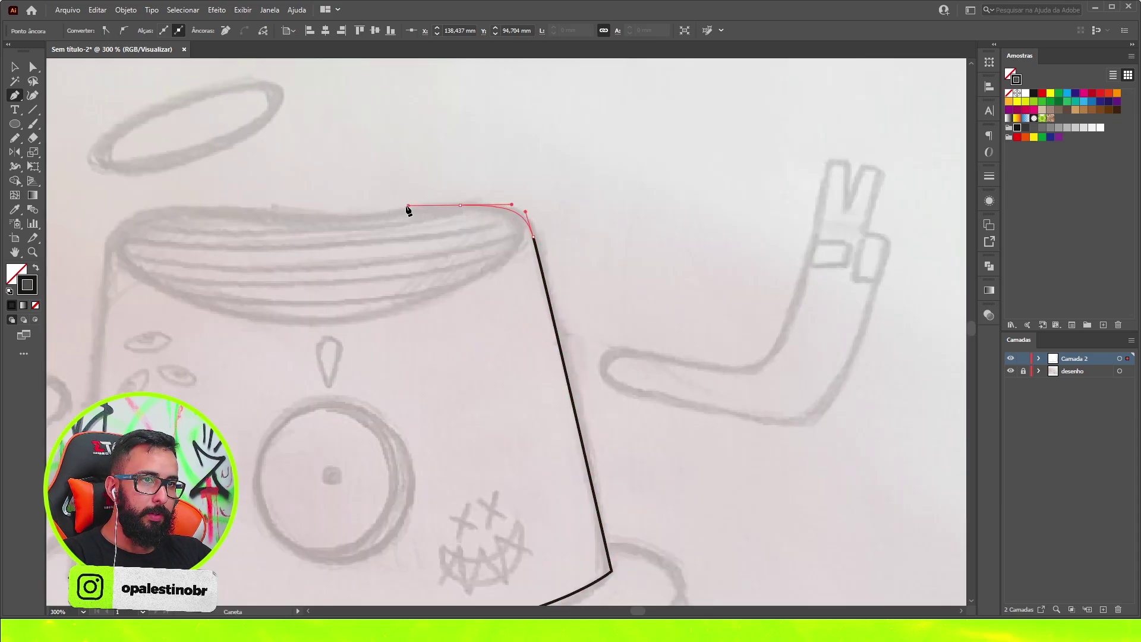
pyautogui.moveTo(307, 218); pyautogui.dragTo(250, 217)
pyautogui.moveTo(151, 210)
pyautogui.mouseDown()
pyautogui.moveTo(464, 222)
pyautogui.moveTo(431, 219)
pyautogui.mouseUp()
pyautogui.moveTo(415, 270); pyautogui.dragTo(411, 298)
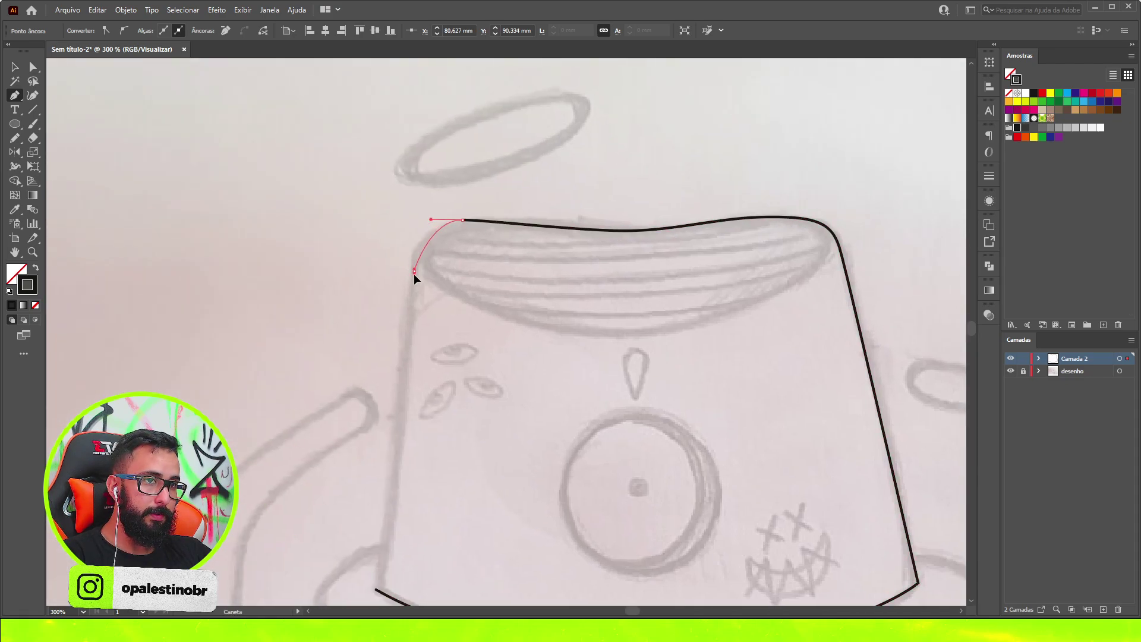
pyautogui.scroll(-5, 411, 297)
pyautogui.scroll(5, 435, 418)
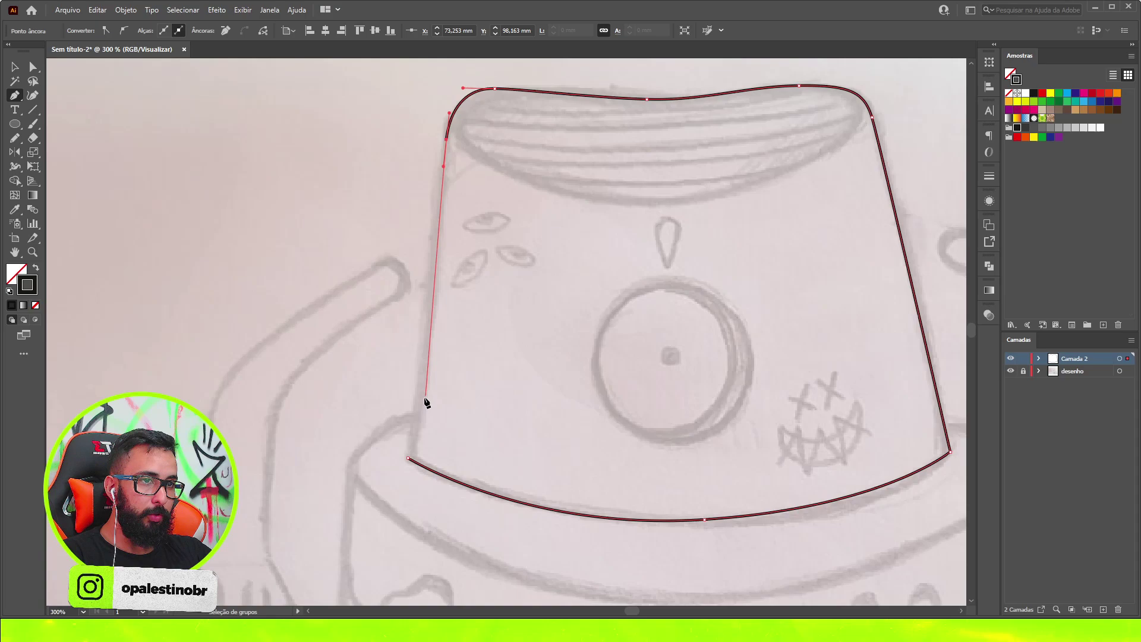
pyautogui.click(408, 457)
pyautogui.scroll(-2, 443, 363)
pyautogui.keyDown('ctrl'); pyautogui.click(451, 340); pyautogui.keyUp('ctrl')
# - Select the closed cap outline and inspect its top-left anchor with Direct Selection
pyautogui.moveTo(478, 177); pyautogui.dragTo(625, 235)
pyautogui.scroll(2, 570, 217)
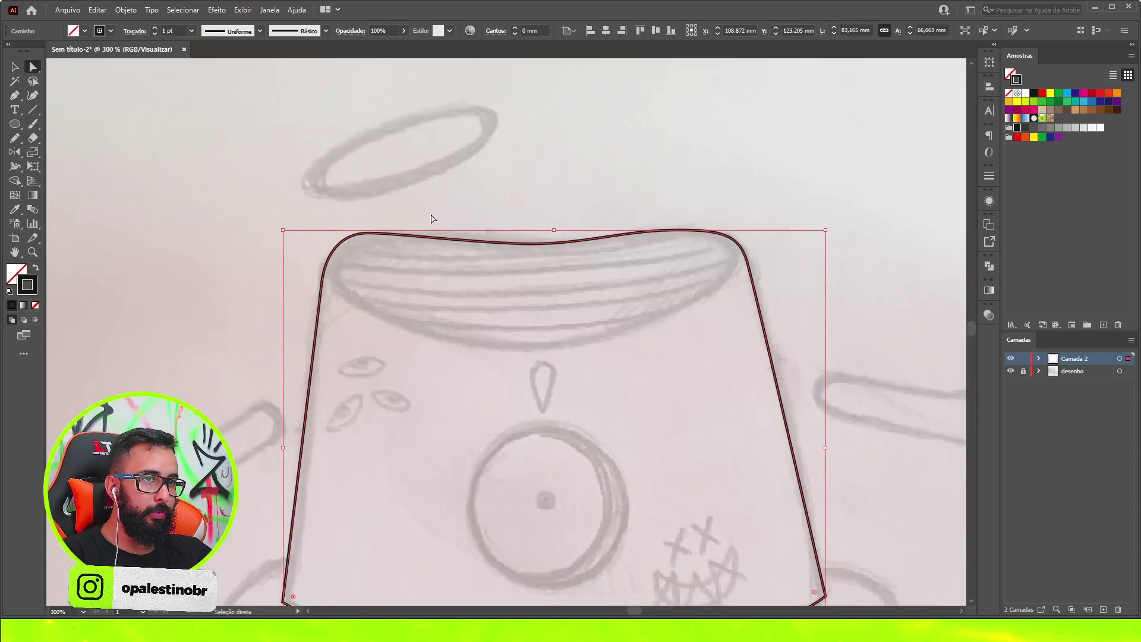
pyautogui.press('a')
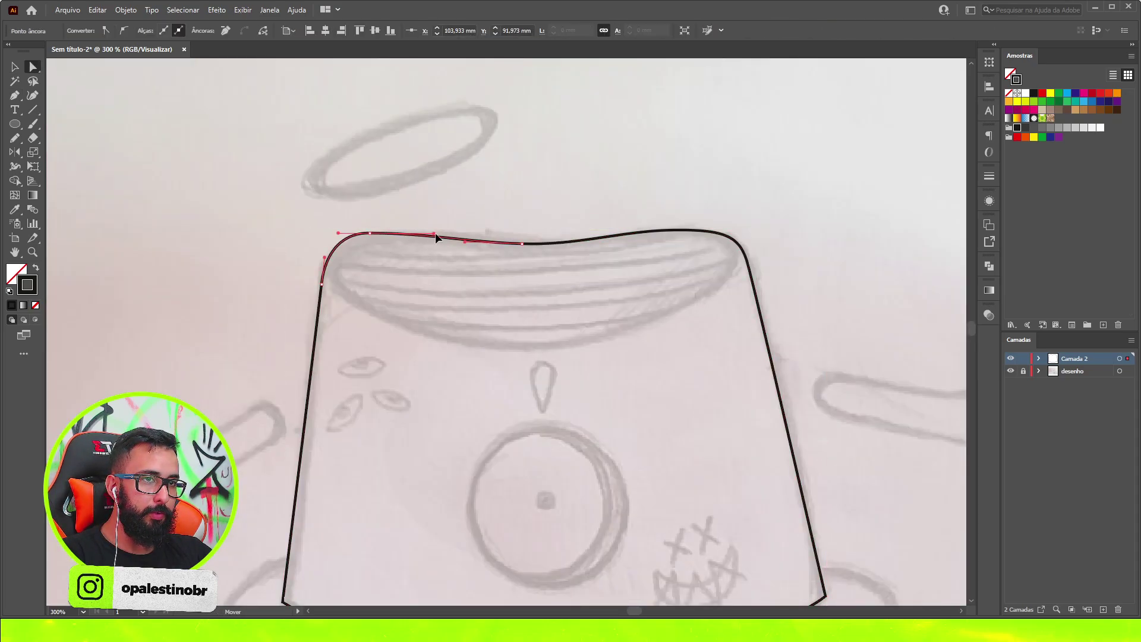
pyautogui.click(381, 233)
pyautogui.click(515, 190)
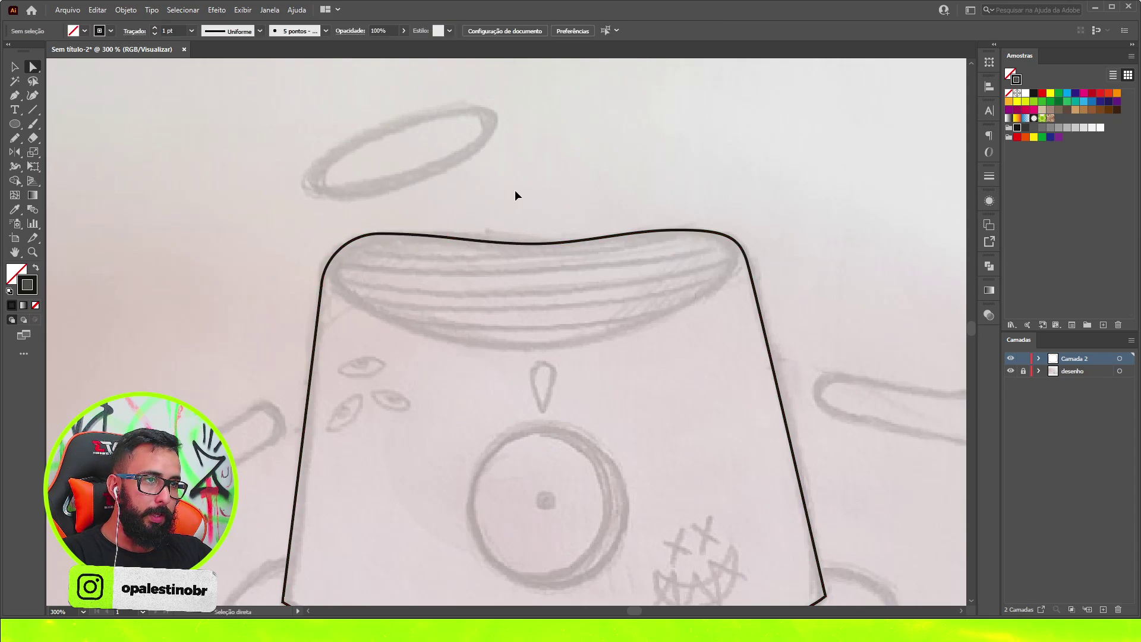
pyautogui.moveTo(527, 202); pyautogui.dragTo(522, 283)
# - Set the cap outline's stroke weight to 4 pt
pyautogui.write('v')
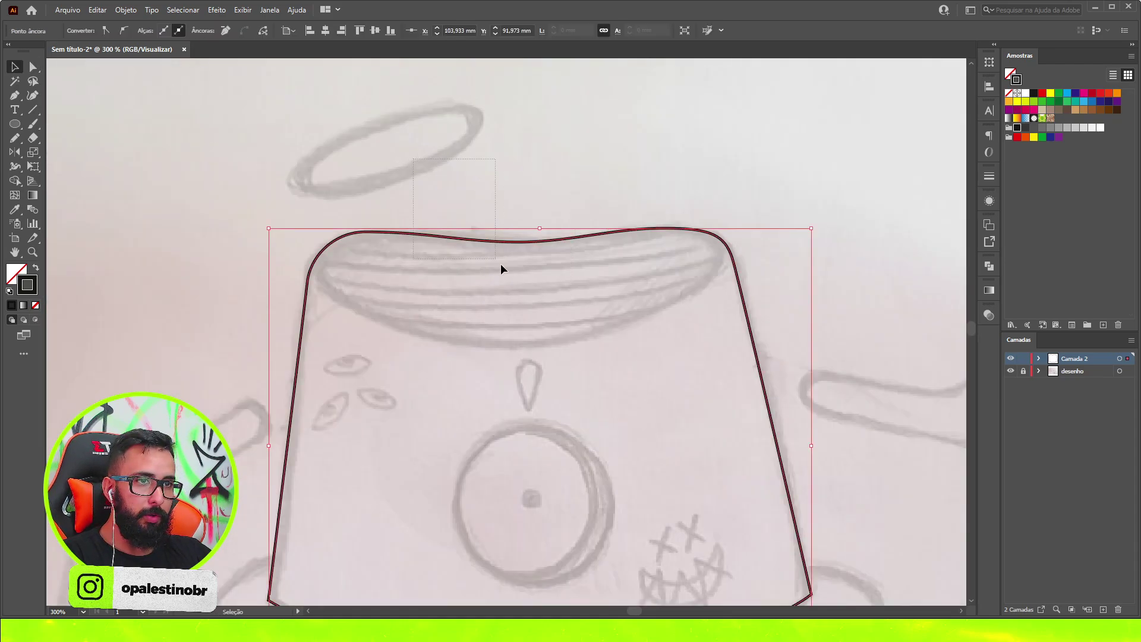
pyautogui.write('4')
pyautogui.press('Return')
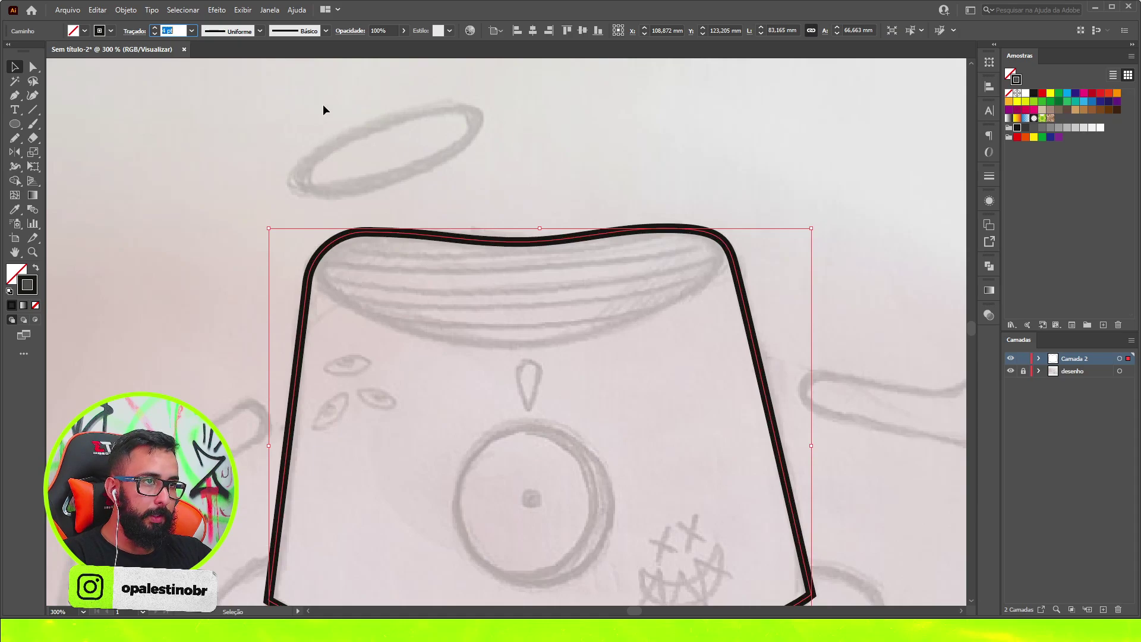
pyautogui.click(323, 109)
pyautogui.hotkey('ctrl', '-')
pyautogui.press('a')
# - Draw the downward-curving rim line from the cap's top-left to top-right corner
pyautogui.press('p')
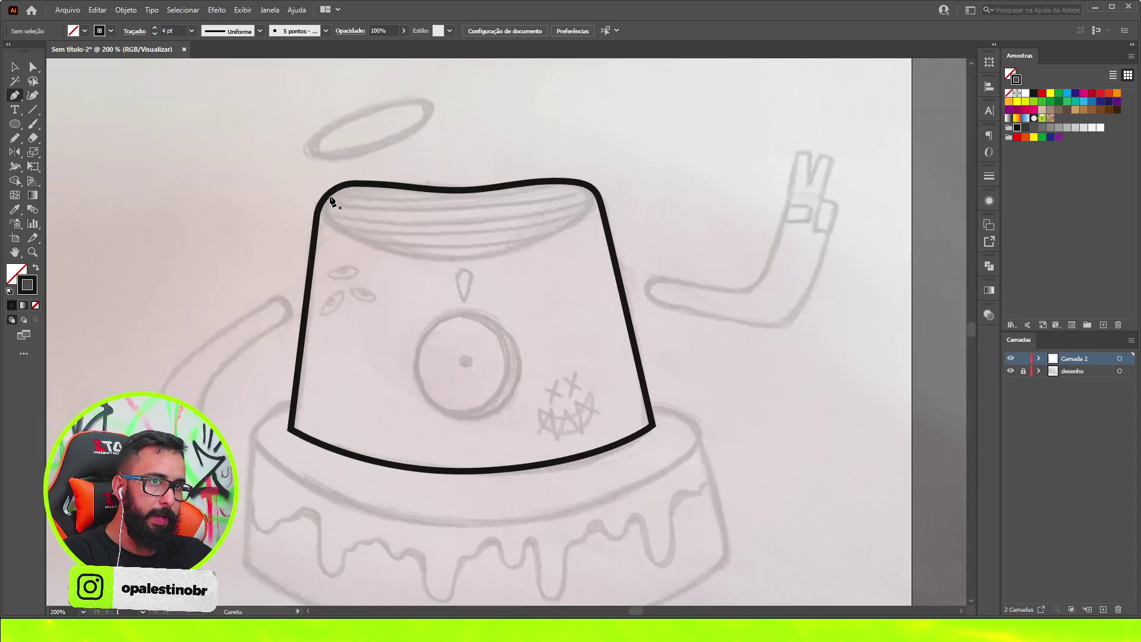
pyautogui.scroll(1, 319, 206)
pyautogui.click(318, 207)
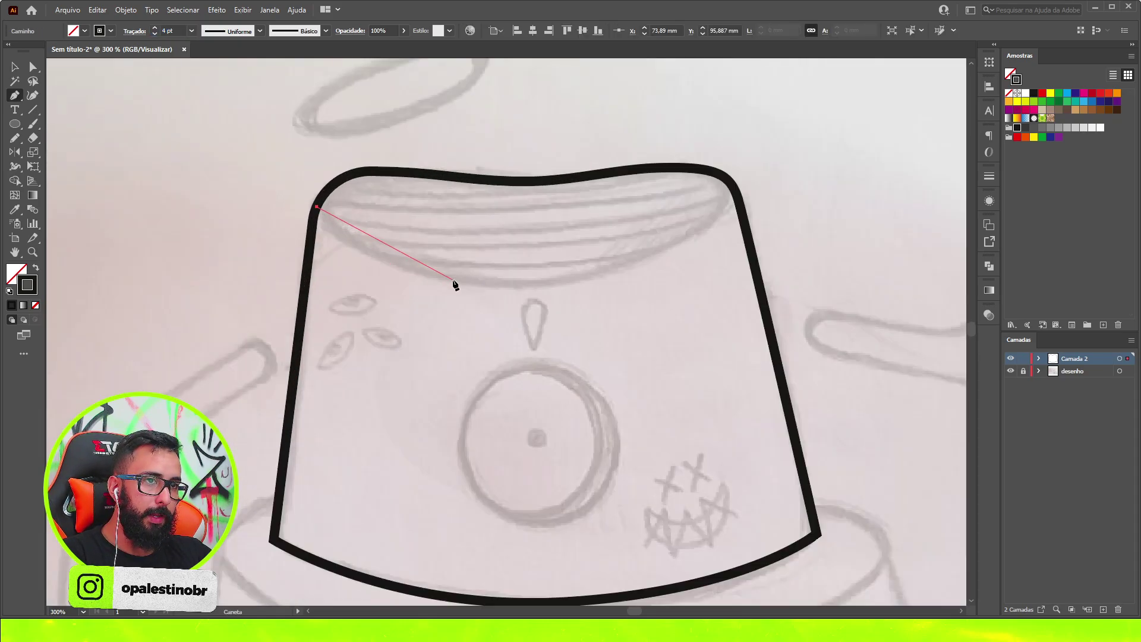
pyautogui.moveTo(520, 285); pyautogui.dragTo(699, 292)
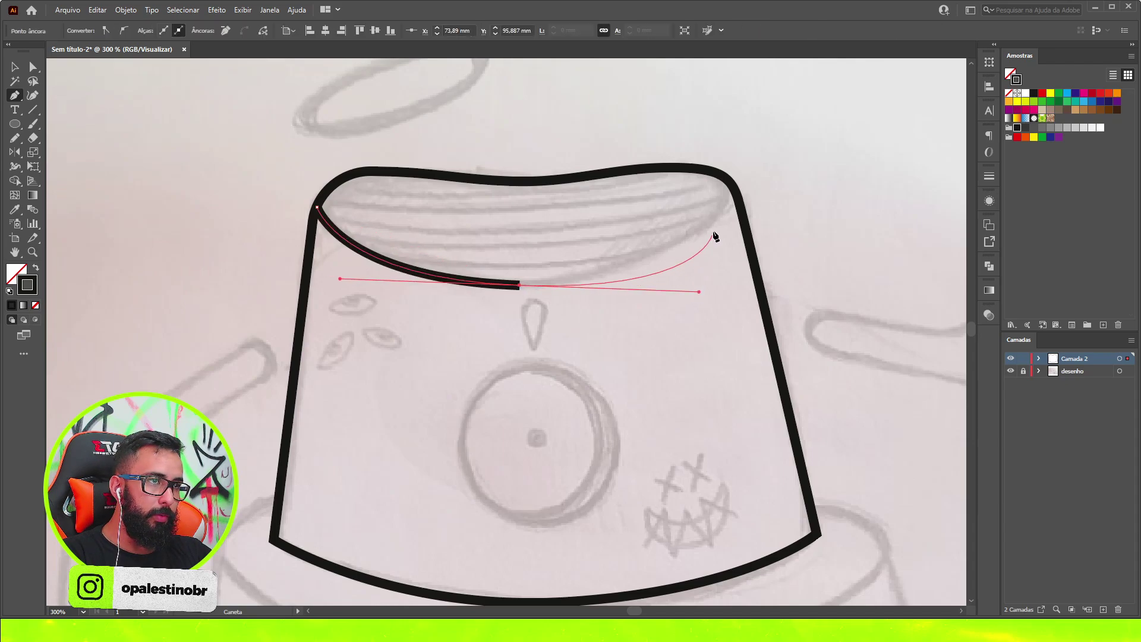
pyautogui.click(733, 190)
pyautogui.press('v')
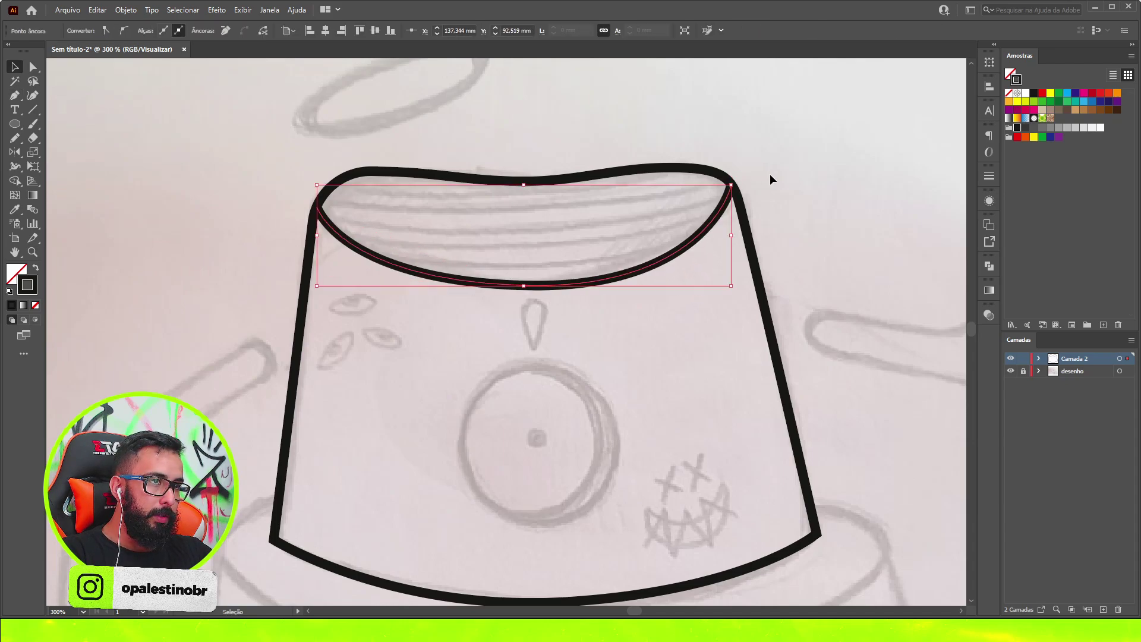
pyautogui.click(770, 174)
# - Reshape the cap's top-left corner curve and align the rim line's left end point
pyautogui.scroll(2, 306, 205)
pyautogui.scroll(1, 306, 205)
pyautogui.press('a')
pyautogui.click(331, 205)
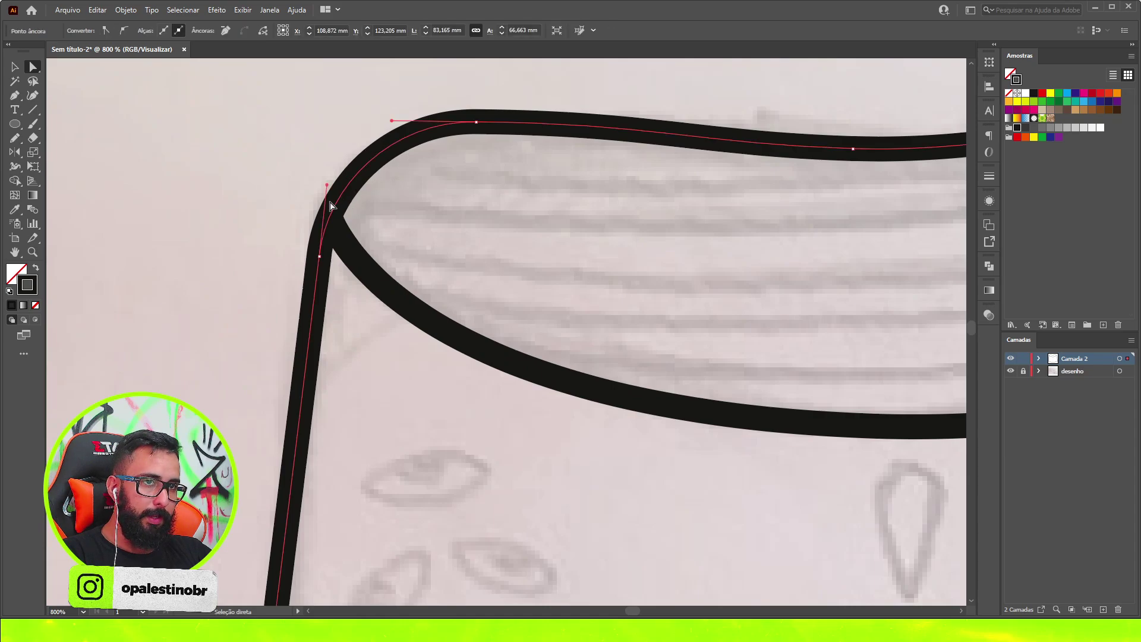
pyautogui.moveTo(327, 186); pyautogui.dragTo(328, 131)
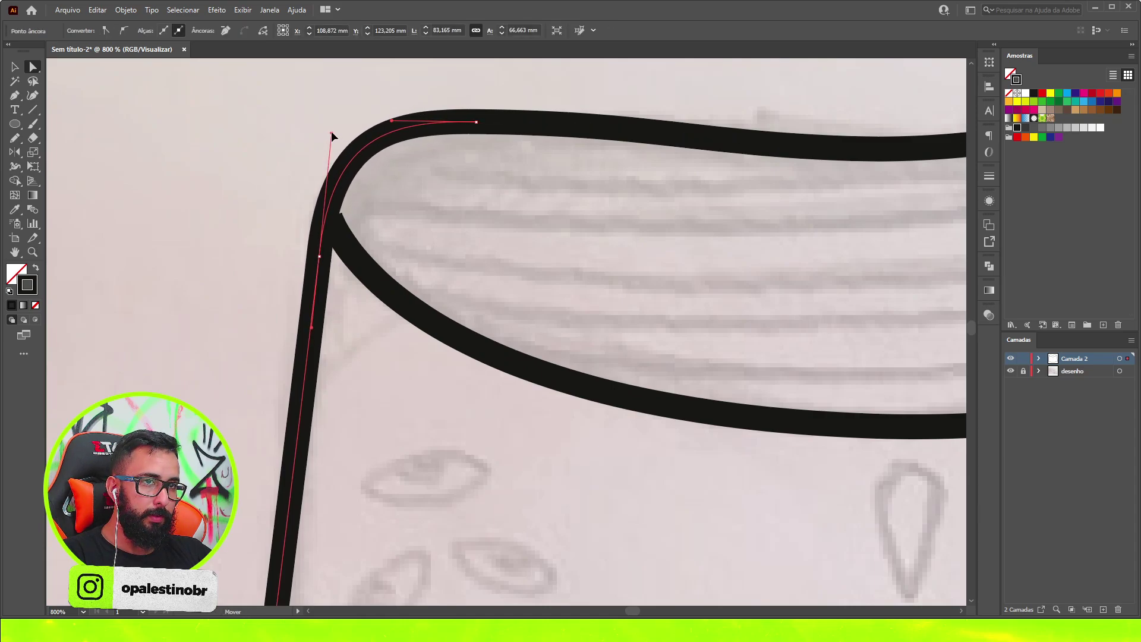
pyautogui.click(337, 230)
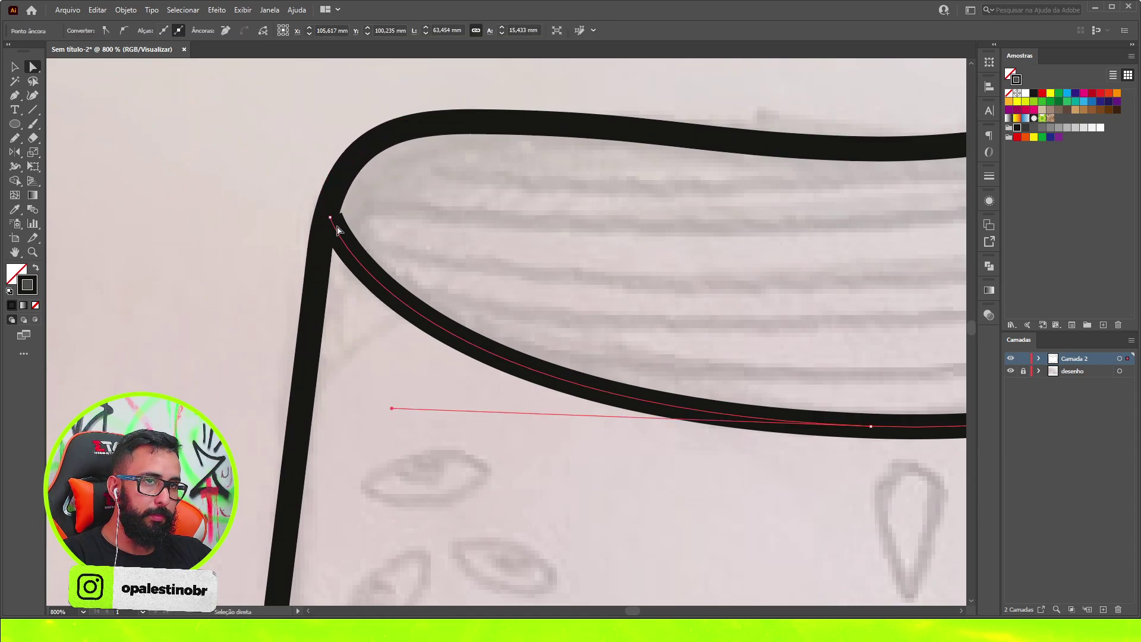
pyautogui.moveTo(331, 221); pyautogui.dragTo(329, 225)
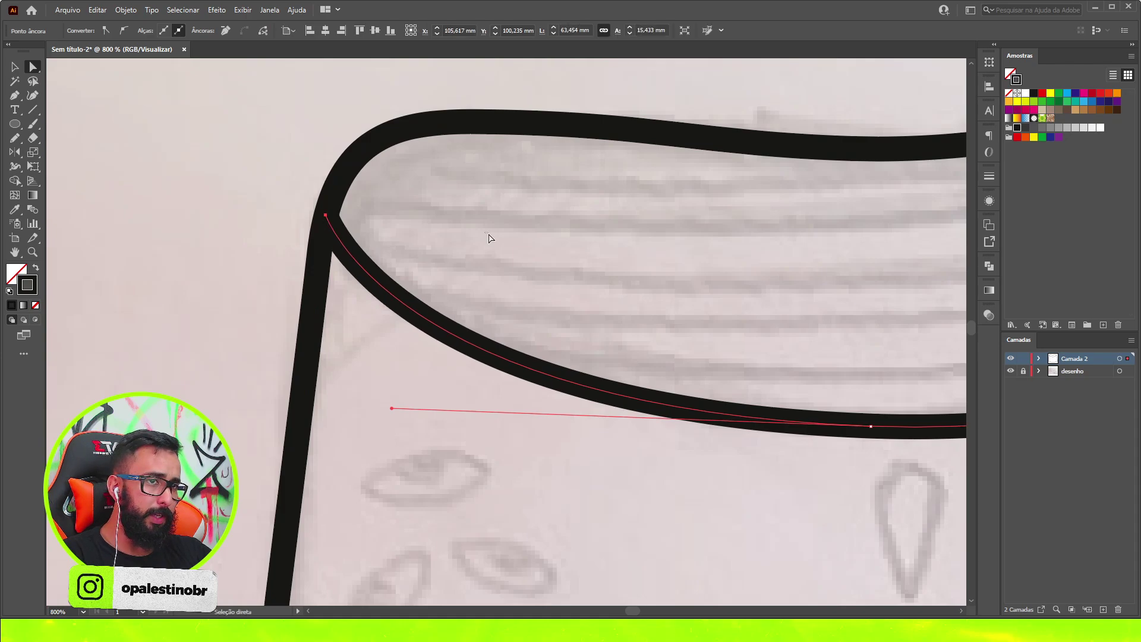
pyautogui.hotkey('ctrl', '1')
pyautogui.hotkey('ctrl', '+')
pyautogui.hotkey('ctrl', '+')
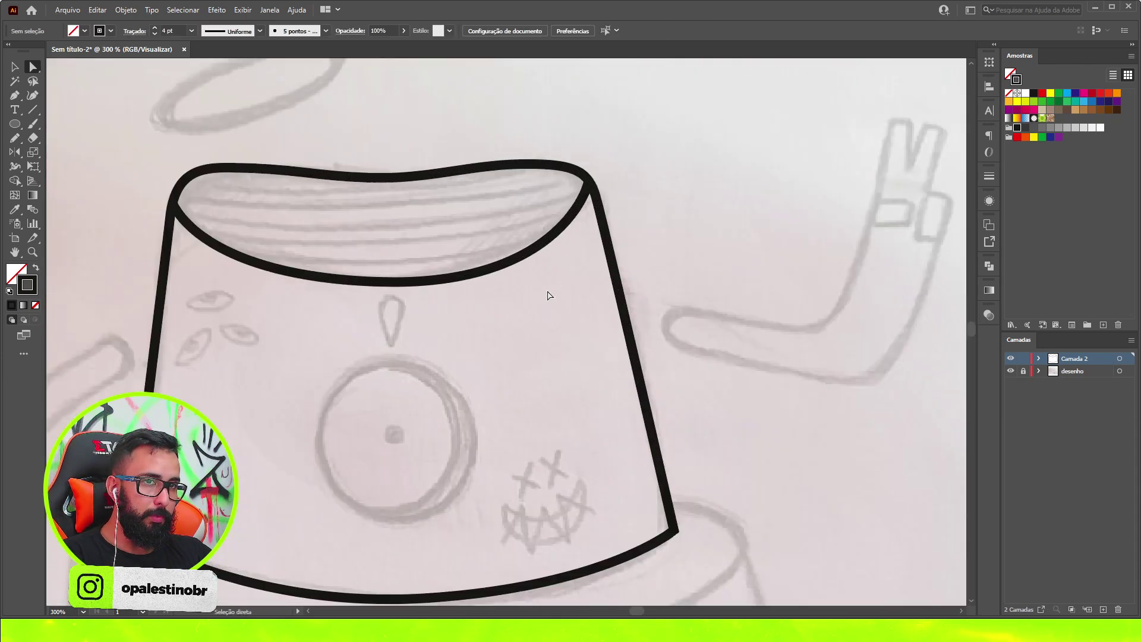
# - Start the base outline at the cap's lower-left corner and run it down the left side
pyautogui.hotkey('ctrl', '-')
pyautogui.hotkey('ctrl', '+')
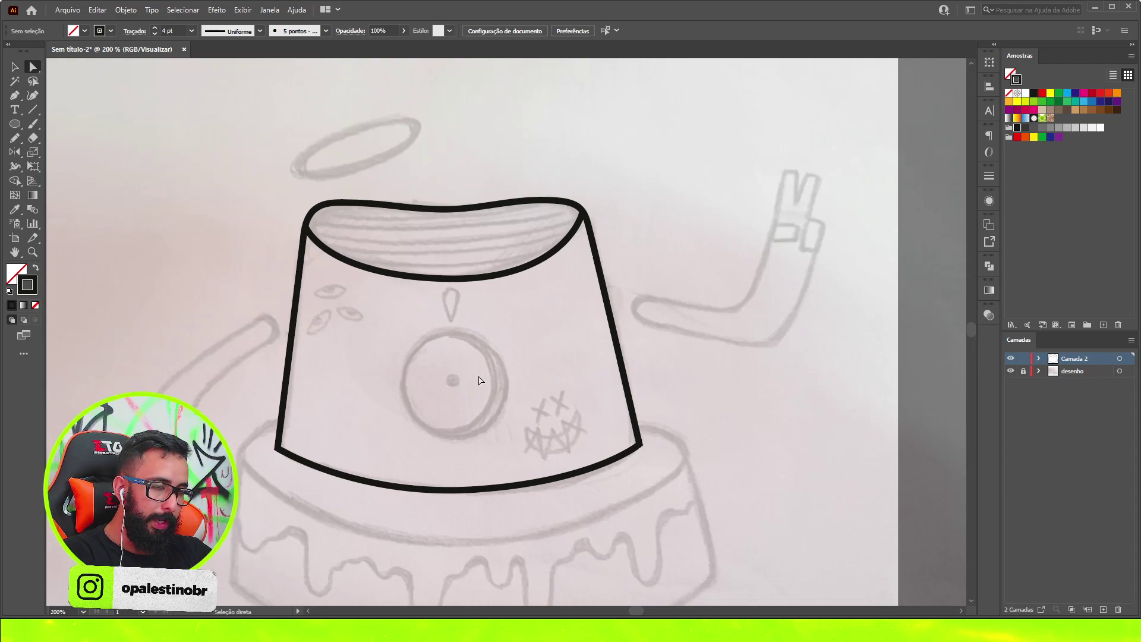
pyautogui.scroll(-1, 545, 352)
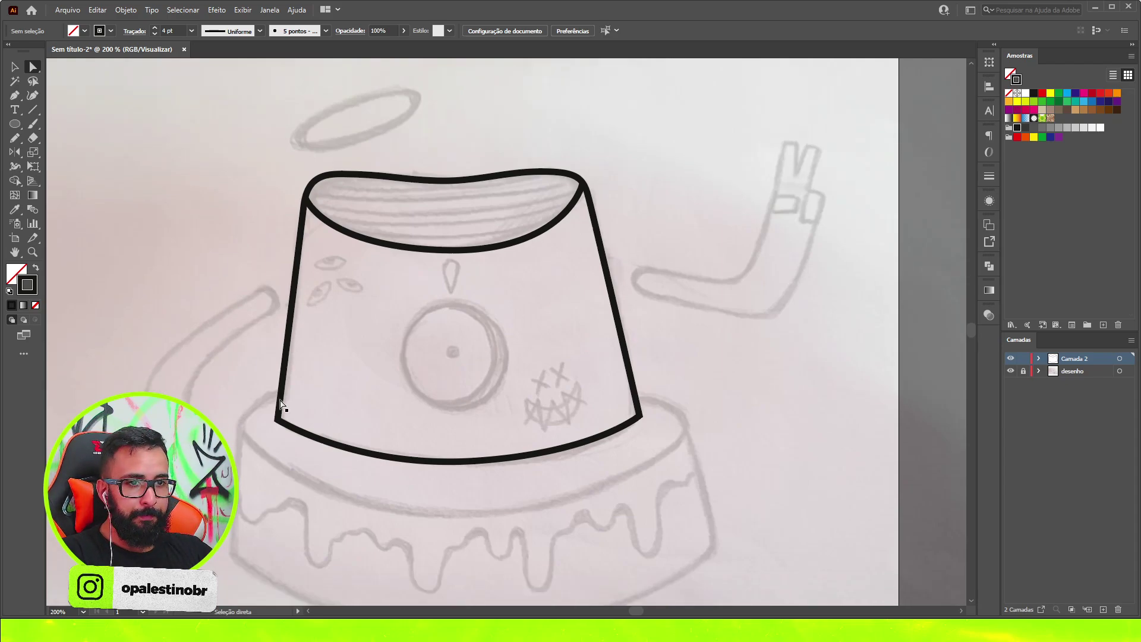
pyautogui.scroll(-2, 469, 431)
pyautogui.press('p')
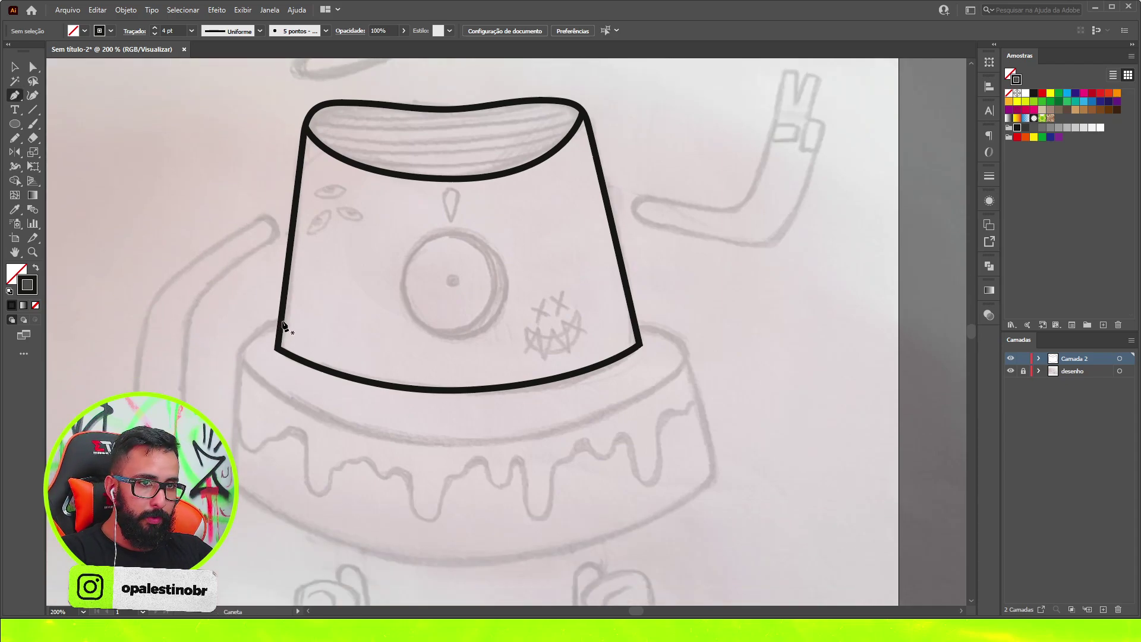
pyautogui.scroll(3, 280, 322)
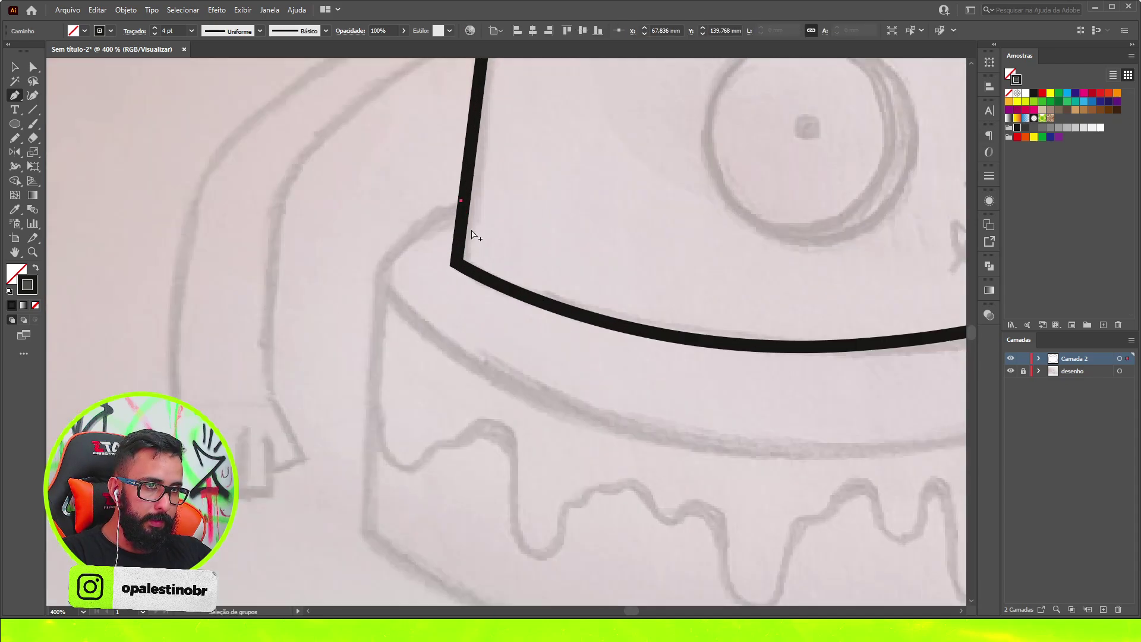
pyautogui.scroll(-1, 467, 202)
pyautogui.click(464, 197)
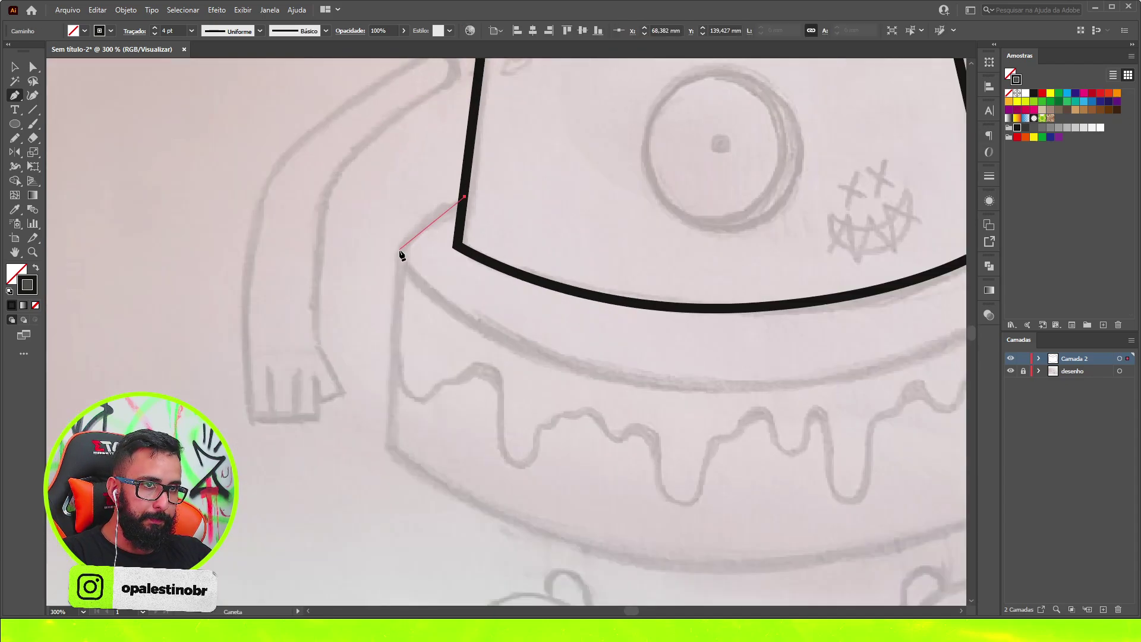
pyautogui.click(393, 306)
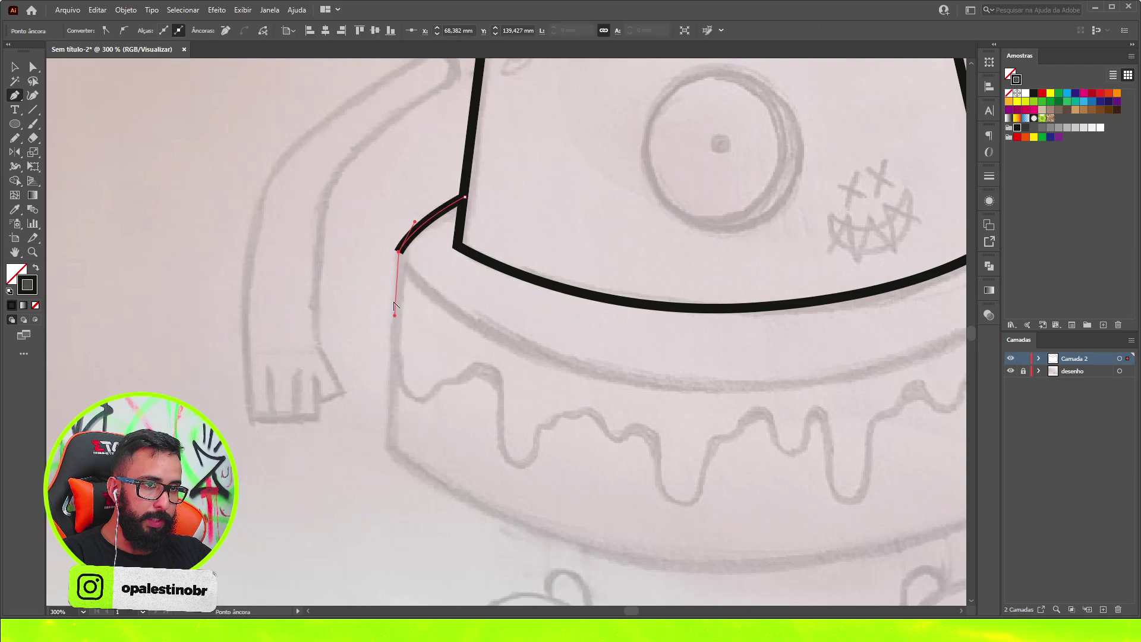
pyautogui.scroll(-2, 393, 307)
pyautogui.click(385, 359)
pyautogui.scroll(1, 540, 404)
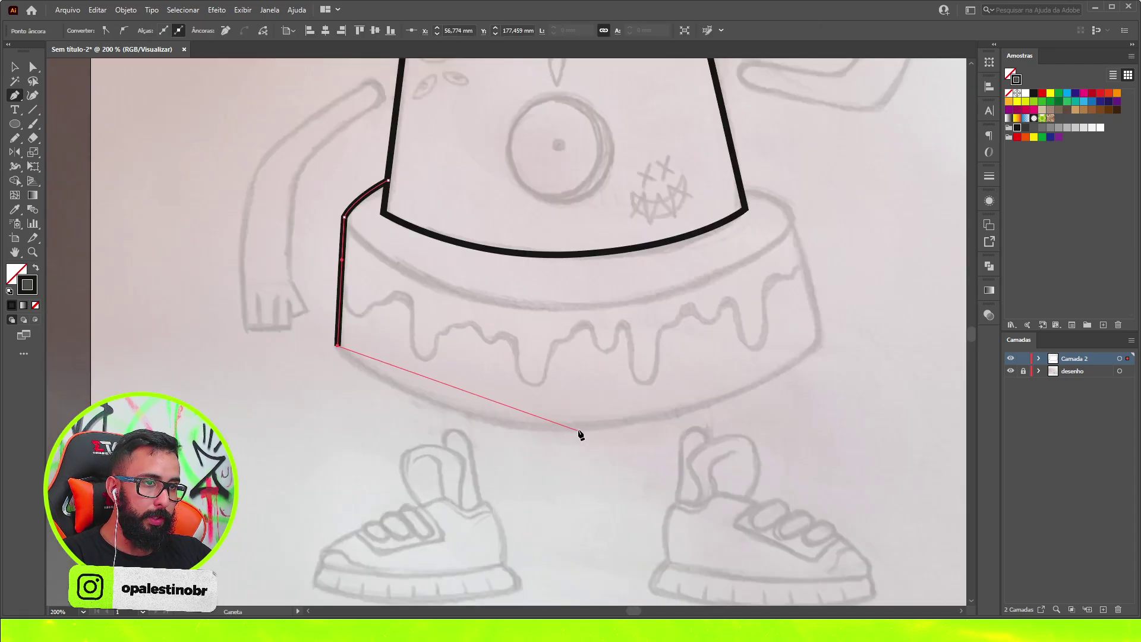
# - Curve the base outline along the bottom edge and finish it at the upper-right shoulder
pyautogui.moveTo(565, 428); pyautogui.dragTo(704, 425)
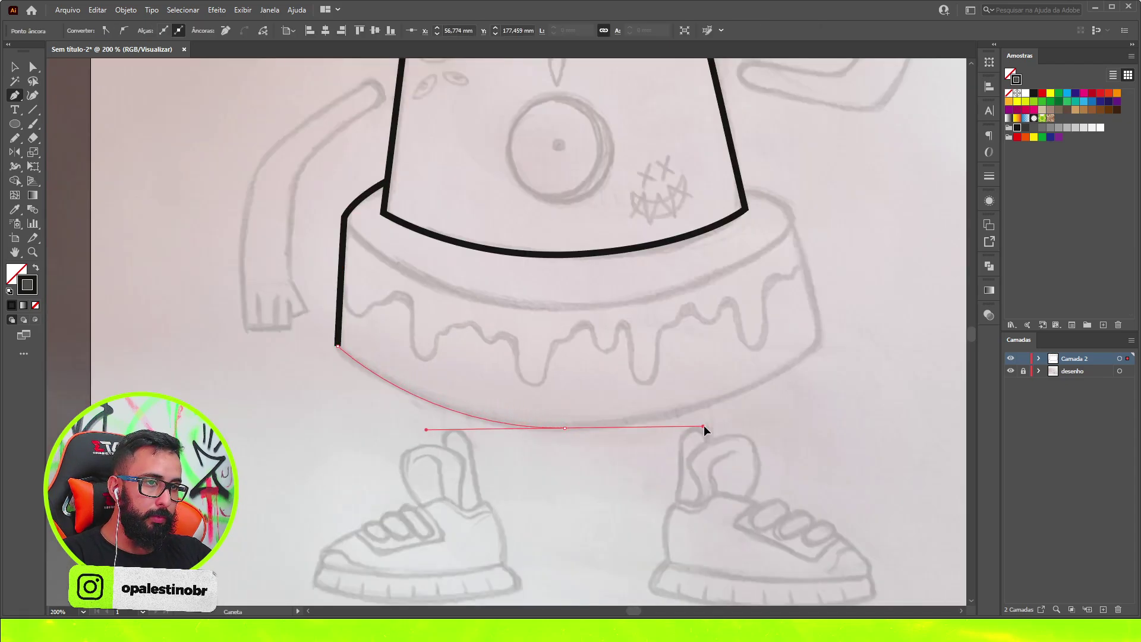
pyautogui.click(820, 346)
pyautogui.scroll(-2, 721, 390)
pyautogui.scroll(3, 701, 324)
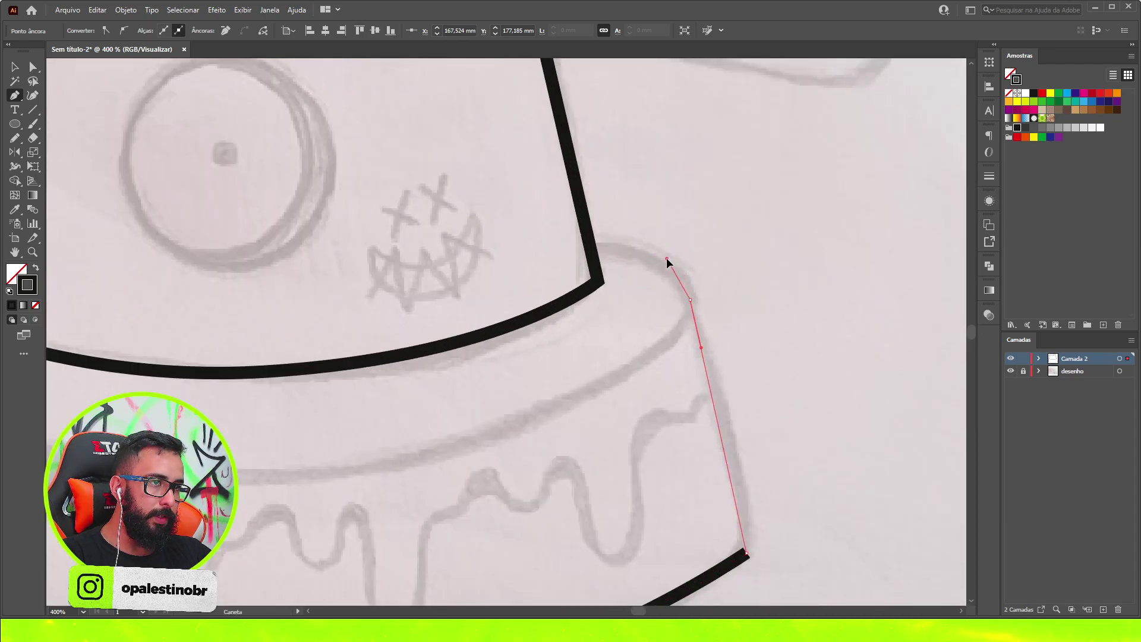
pyautogui.moveTo(593, 250); pyautogui.dragTo(550, 257)
pyautogui.press('v')
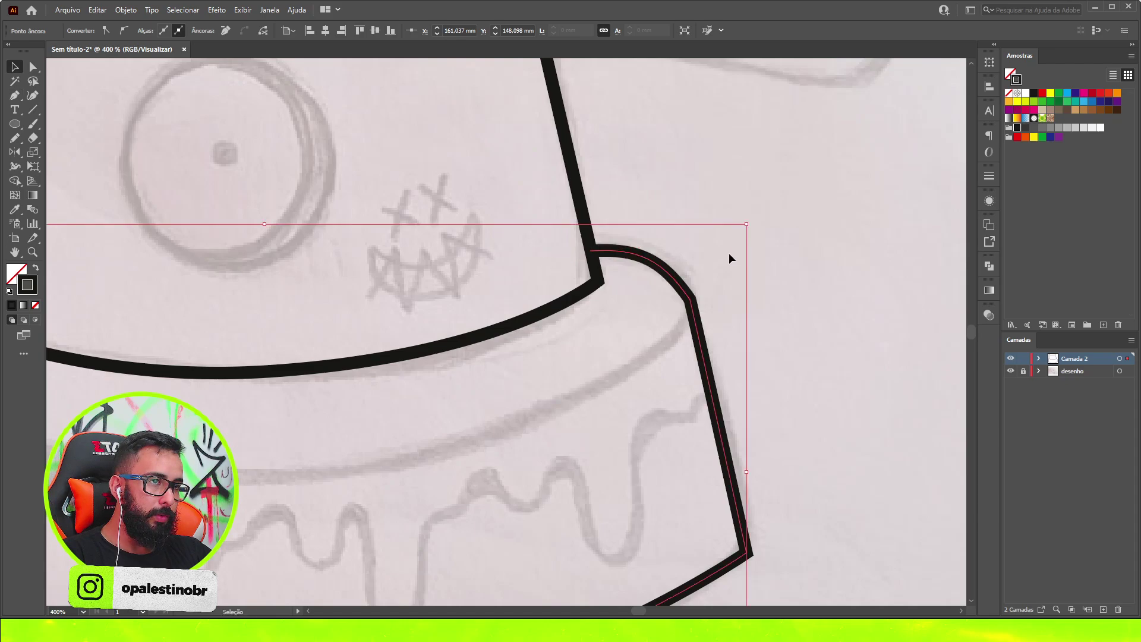
pyautogui.click(731, 259)
pyautogui.scroll(-5, 731, 258)
pyautogui.scroll(2, 594, 238)
pyautogui.scroll(2, 594, 237)
pyautogui.scroll(-3, 519, 278)
# - Select and check the base outline's right-side anchors with Direct Selection
pyautogui.press('a')
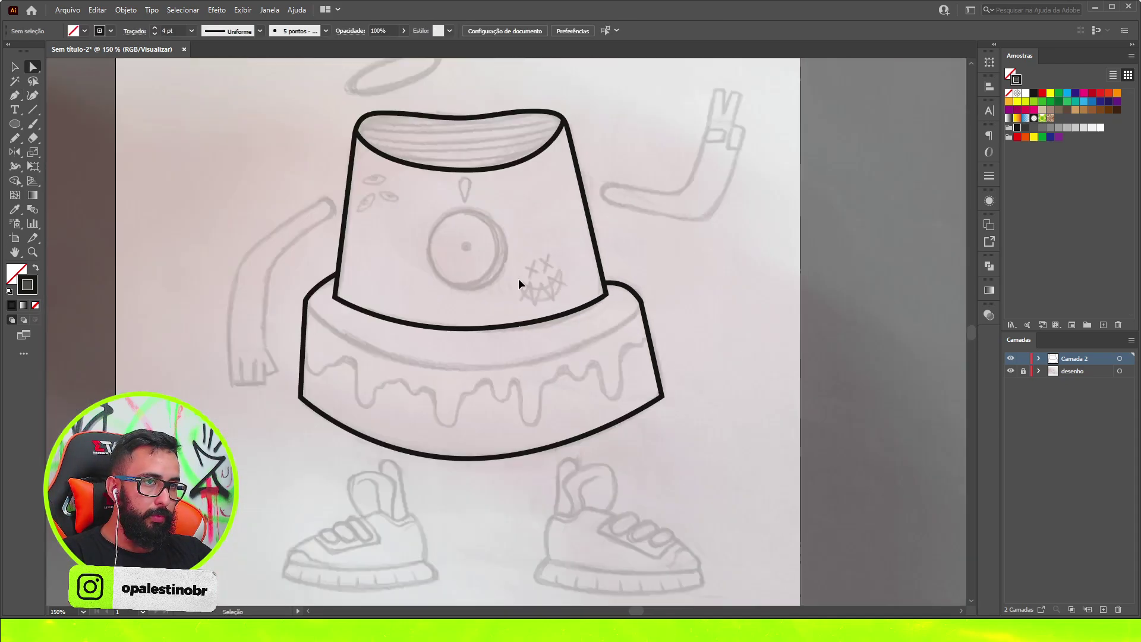
pyautogui.click(628, 291)
pyautogui.scroll(2, 627, 291)
pyautogui.click(599, 269)
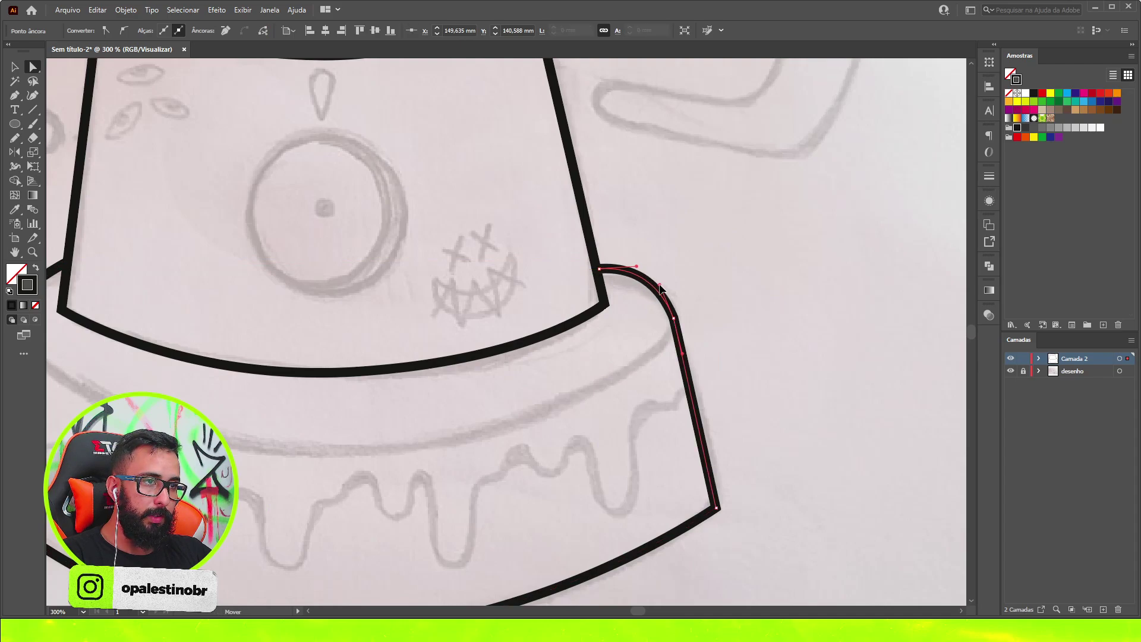
pyautogui.click(673, 317)
pyautogui.click(721, 306)
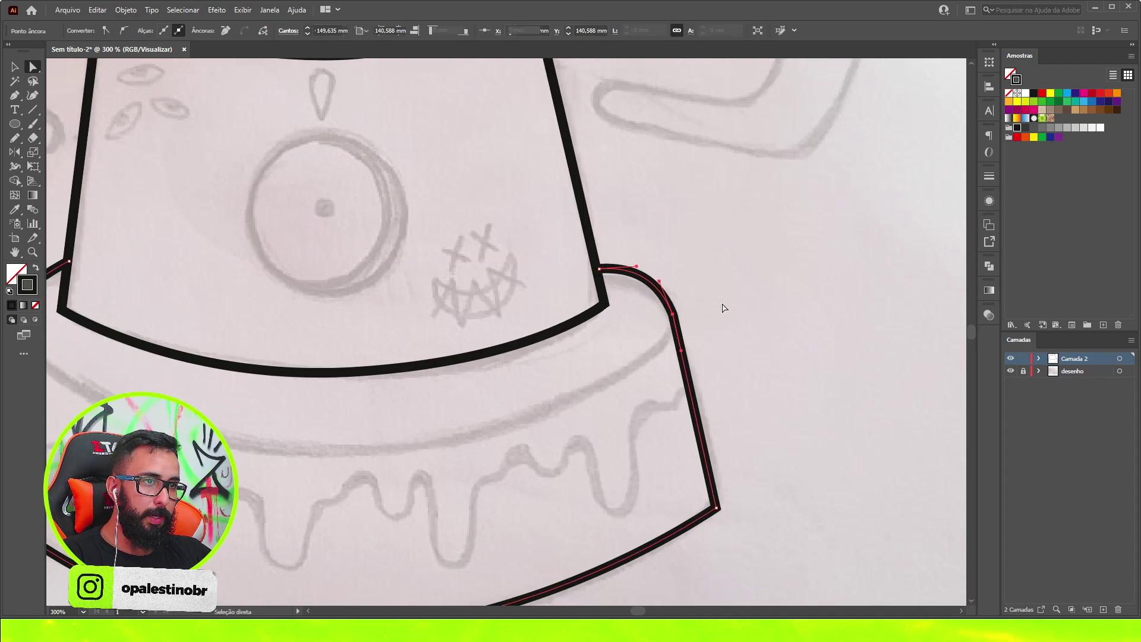
pyautogui.scroll(-3, 617, 305)
pyautogui.scroll(-1, 586, 331)
pyautogui.scroll(3, 522, 357)
# - Draw the curved band line across the base from its left rim to its right rim
pyautogui.press('p')
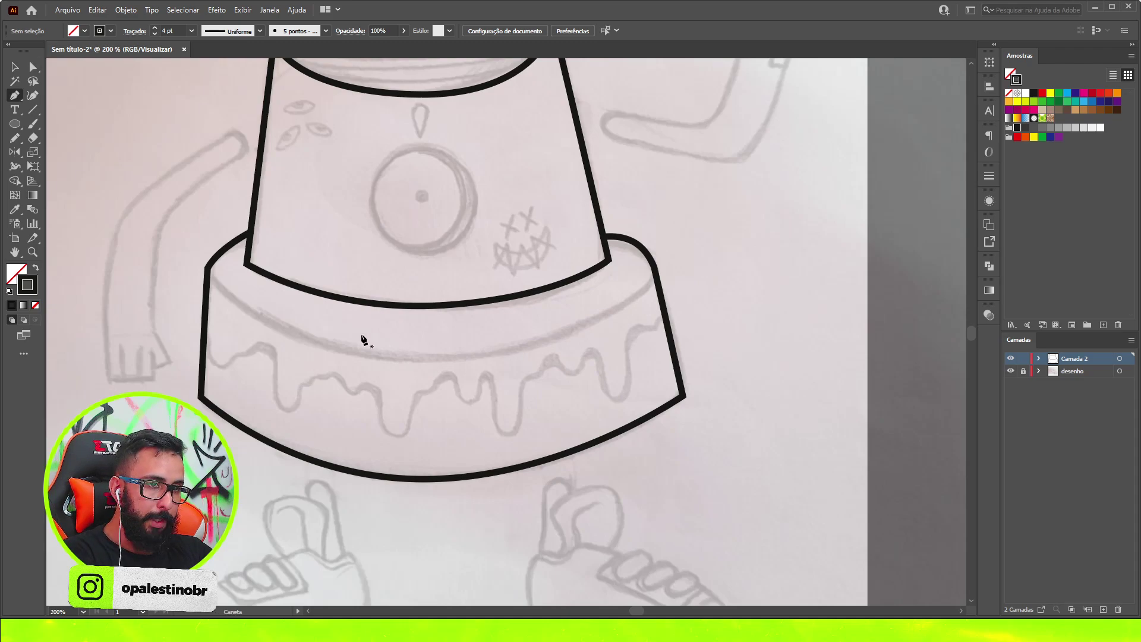
pyautogui.click(208, 268)
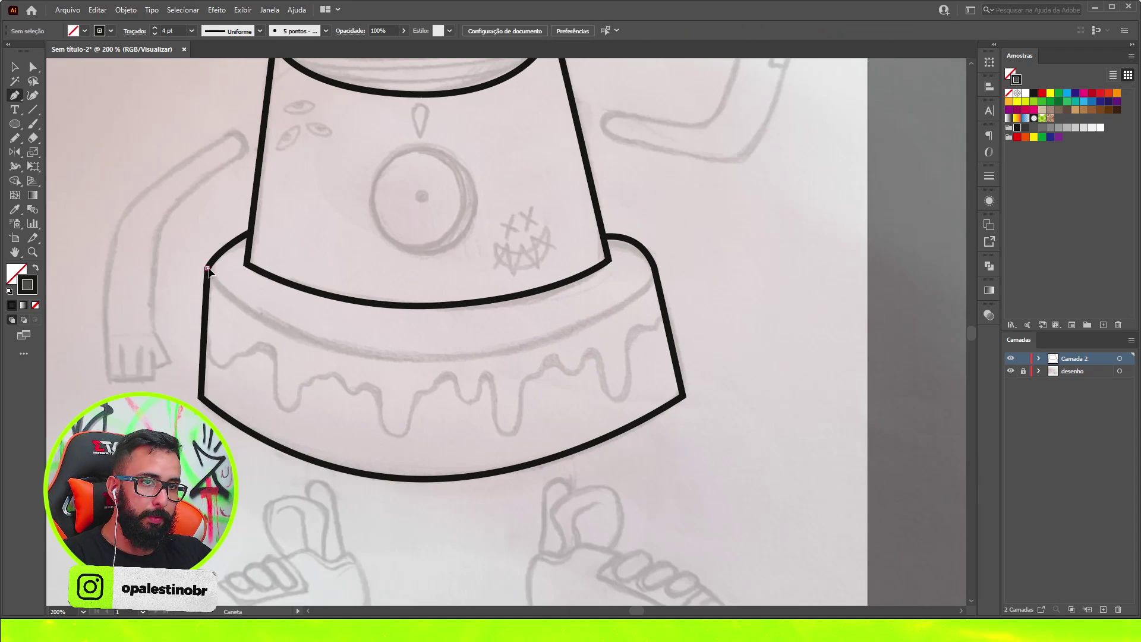
pyautogui.moveTo(441, 357); pyautogui.dragTo(606, 356)
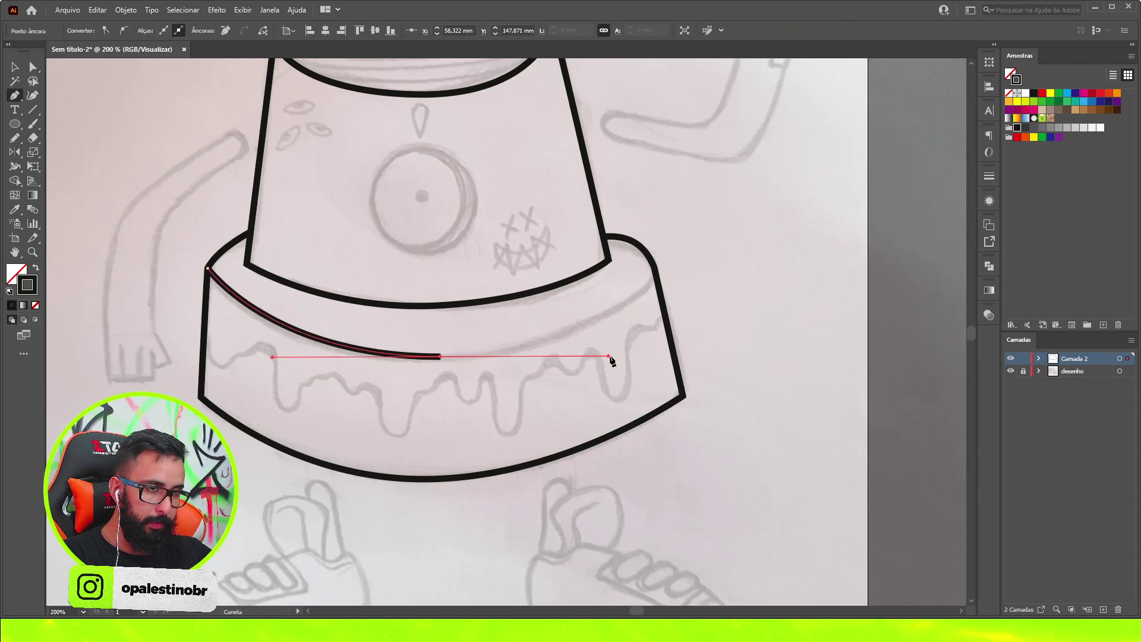
pyautogui.click(653, 269)
pyautogui.press('v')
pyautogui.click(699, 284)
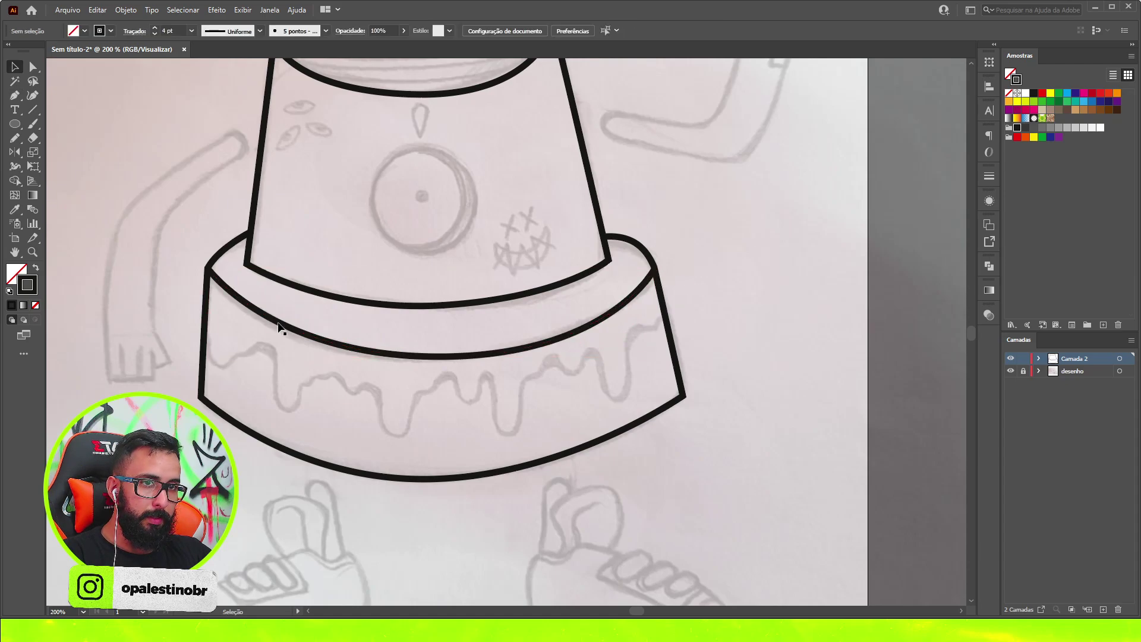
pyautogui.scroll(3, 282, 329)
pyautogui.scroll(-3, 282, 328)
pyautogui.scroll(2, 499, 297)
# - Round out the base outline's bottom curve toward the right
pyautogui.press('a')
pyautogui.click(493, 366)
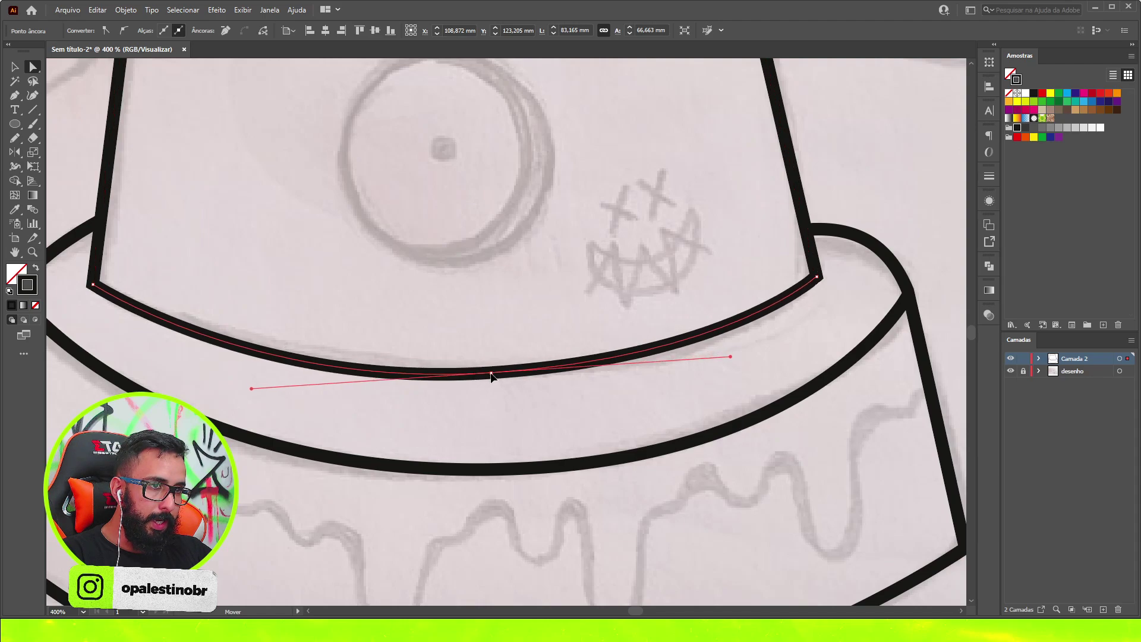
pyautogui.click(518, 327)
pyautogui.scroll(-5, 529, 342)
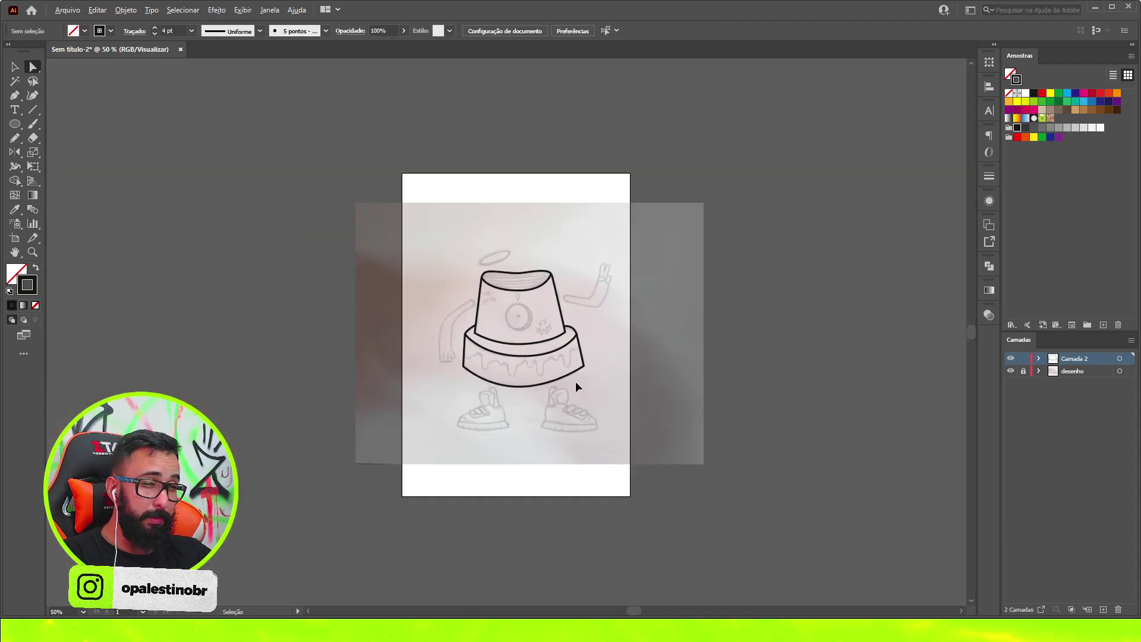
pyautogui.scroll(3, 547, 380)
pyautogui.click(630, 352)
pyautogui.scroll(1, 638, 362)
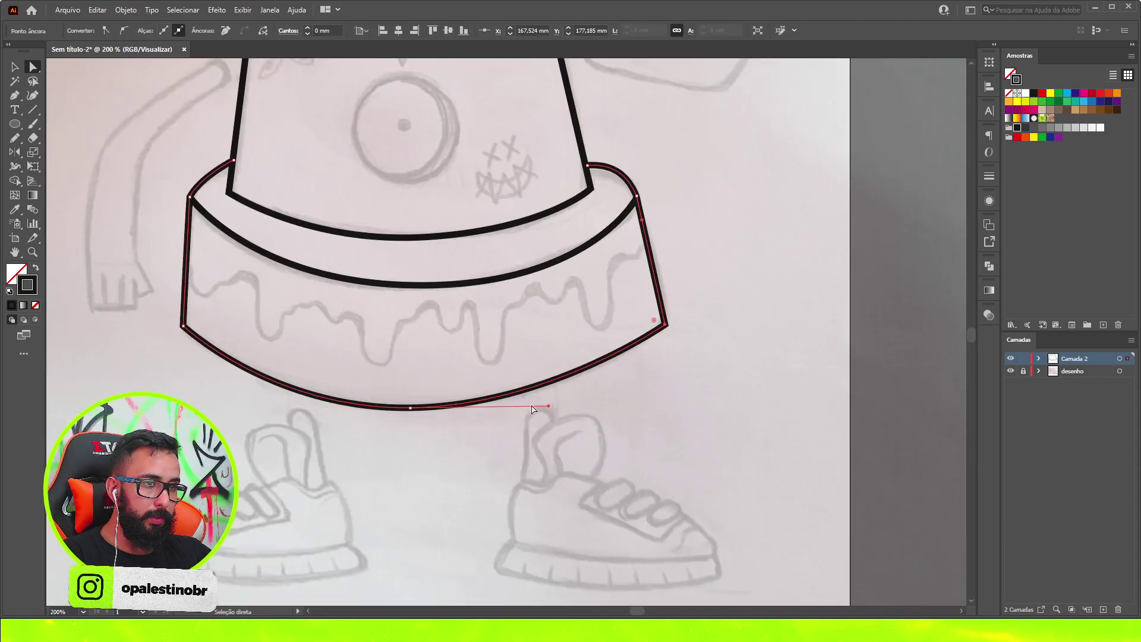
pyautogui.moveTo(549, 406); pyautogui.dragTo(572, 405)
pyautogui.click(564, 374)
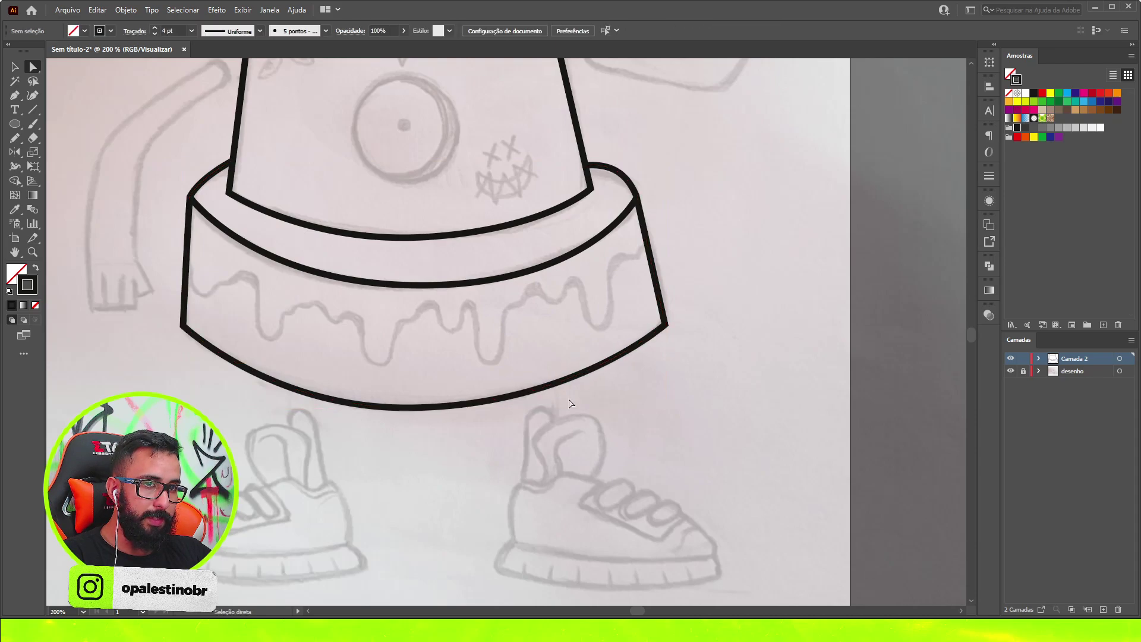
pyautogui.scroll(-2, 558, 344)
pyautogui.scroll(1, 600, 276)
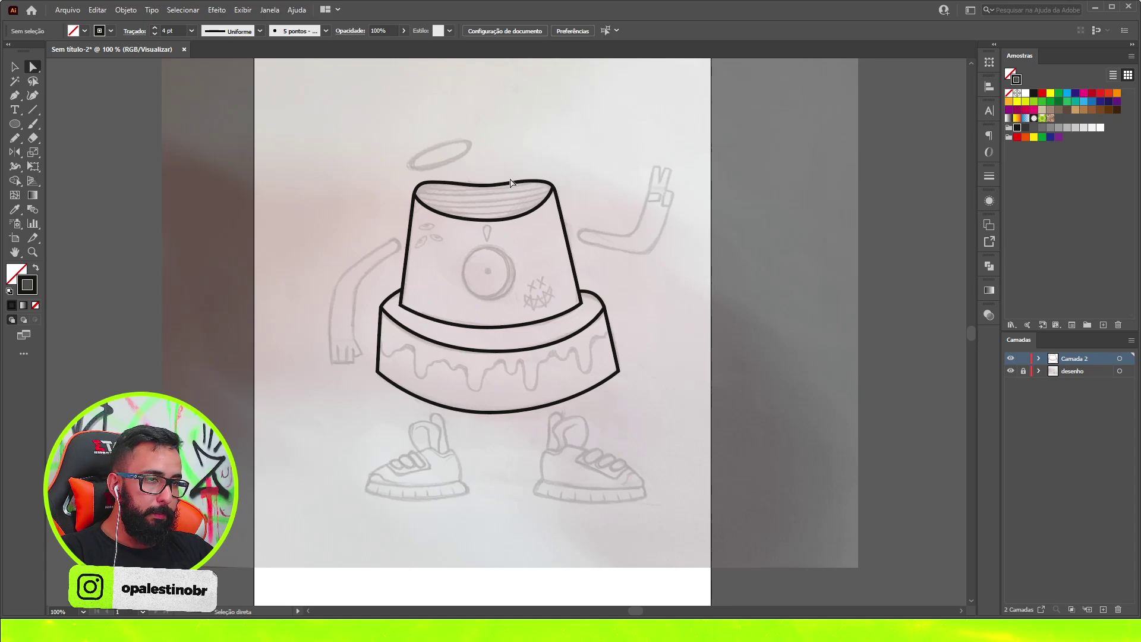
# - Toggle the sketch layer's visibility to check the tracing
pyautogui.click(1010, 370)
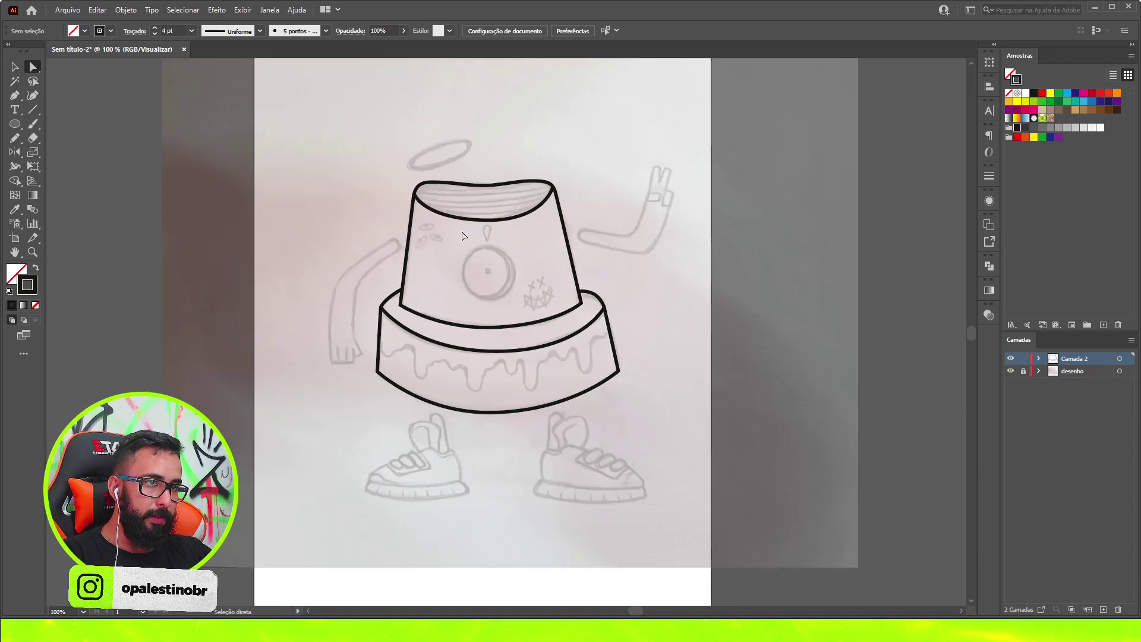
pyautogui.scroll(2, 486, 260)
pyautogui.scroll(2, 486, 260)
pyautogui.scroll(-1, 548, 342)
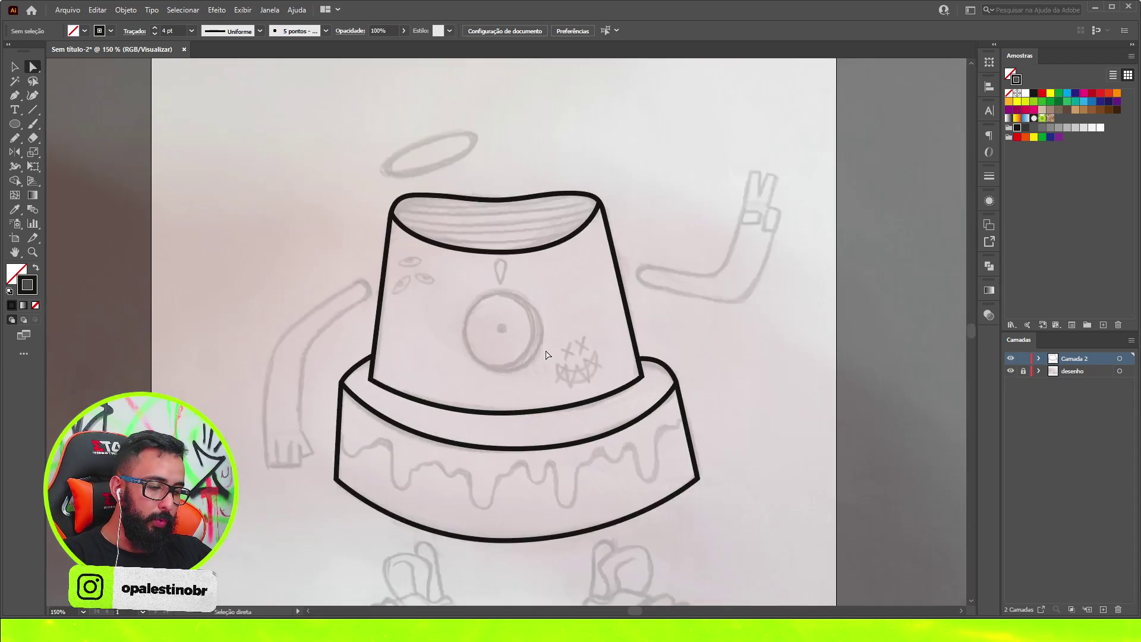
# - Draw a circle sized to match the sketched eye, undoing the stray trial circles
pyautogui.press('l')
pyautogui.scroll(4, 503, 329)
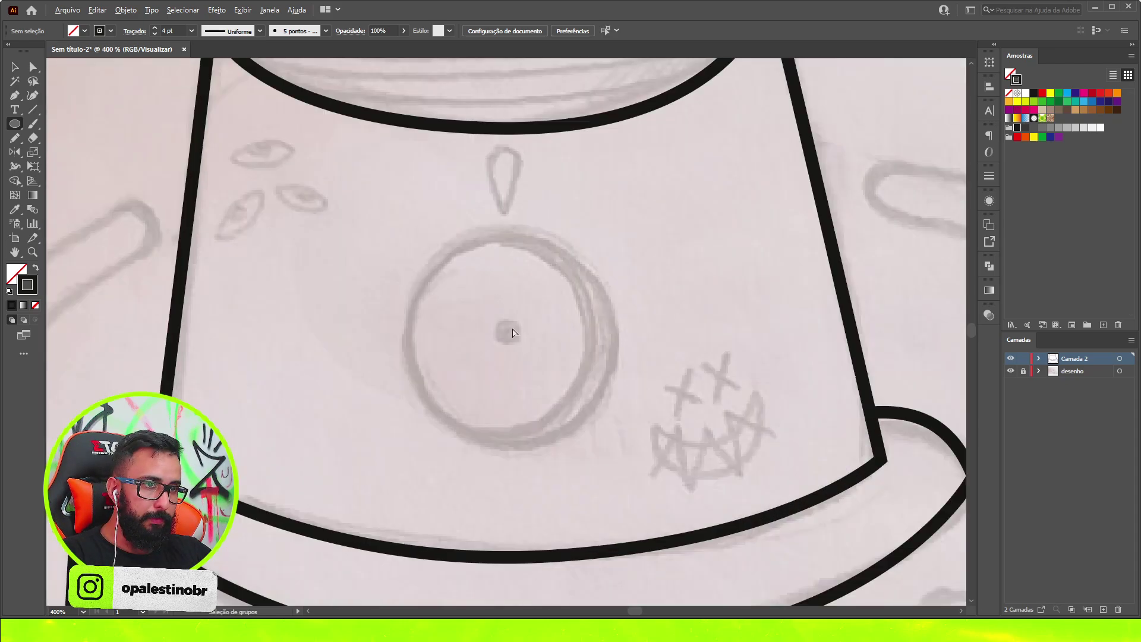
pyautogui.moveTo(505, 337); pyautogui.dragTo(554, 272)
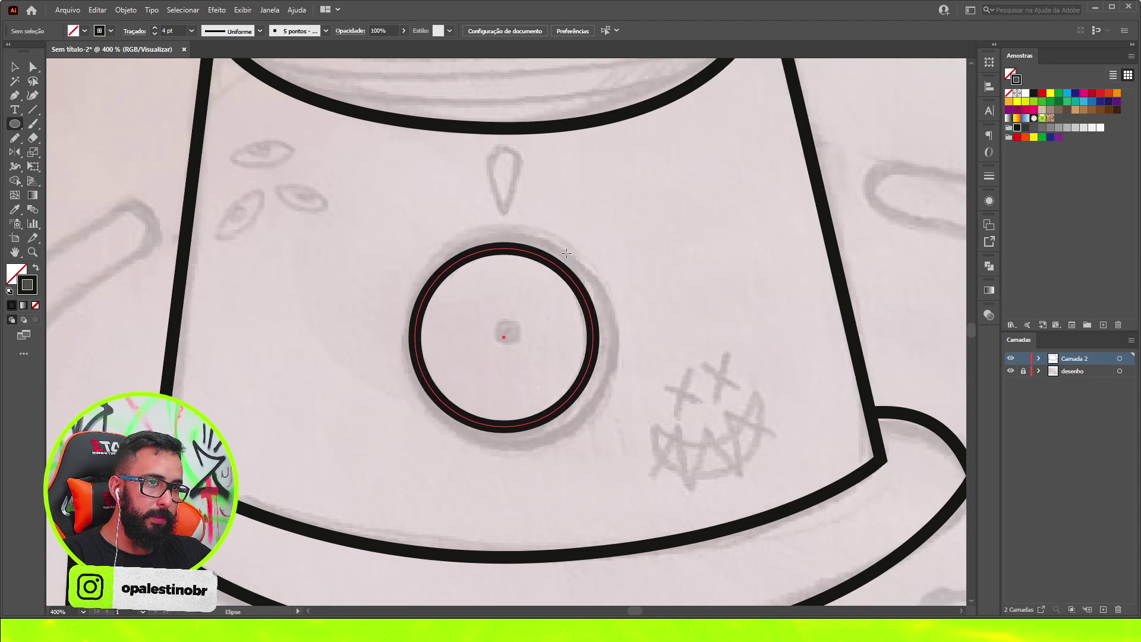
pyautogui.moveTo(554, 272); pyautogui.dragTo(517, 321)
pyautogui.hotkey('ctrl', 'z')
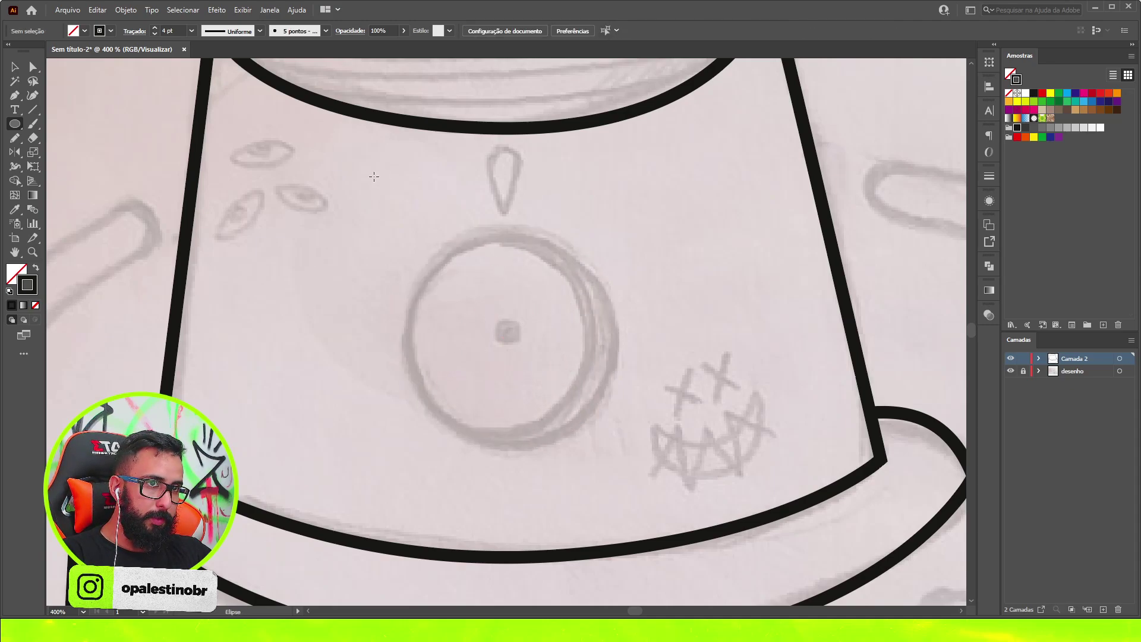
pyautogui.moveTo(359, 171)
pyautogui.mouseDown()
pyautogui.moveTo(297, 348)
pyautogui.moveTo(506, 354)
pyautogui.moveTo(552, 370)
pyautogui.mouseUp()
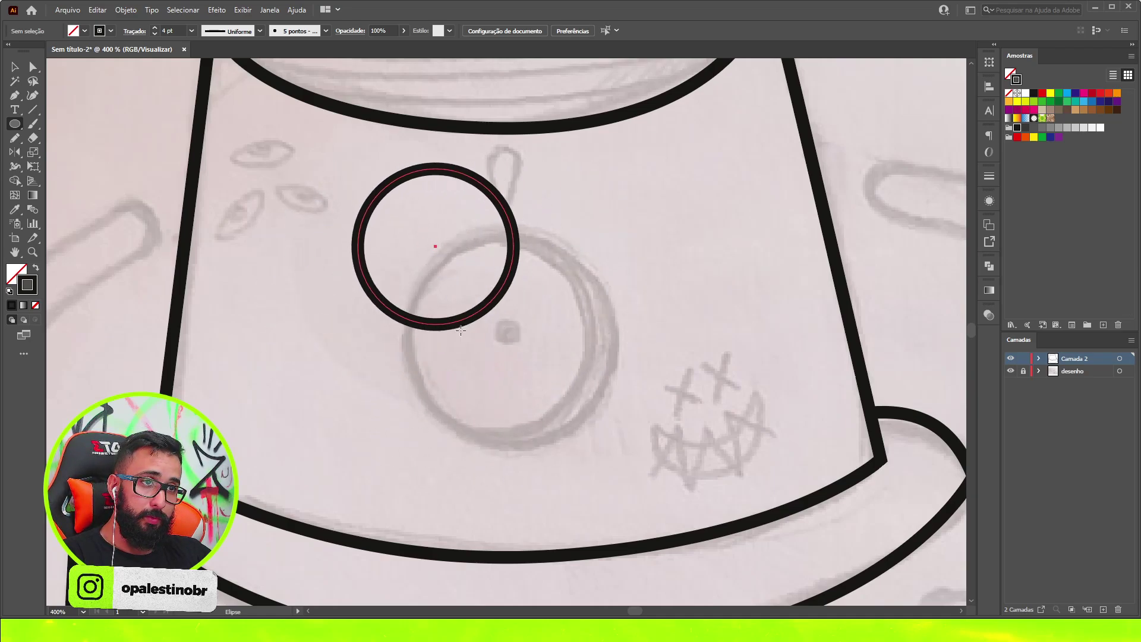
pyautogui.moveTo(552, 371); pyautogui.dragTo(431, 218)
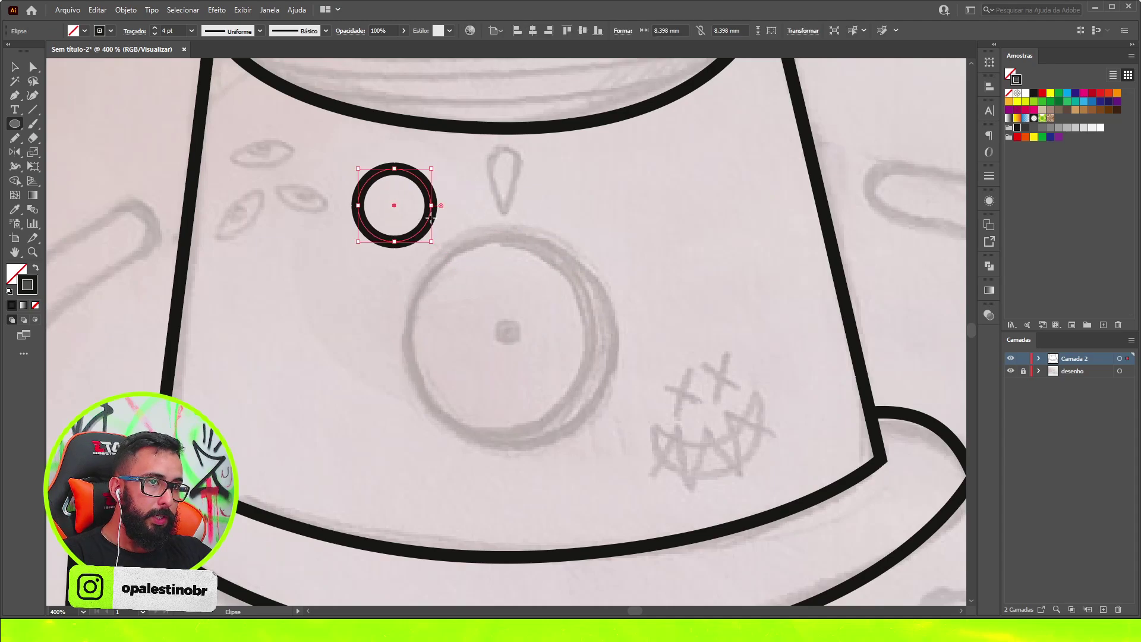
pyautogui.hotkey('ctrl', 'z')
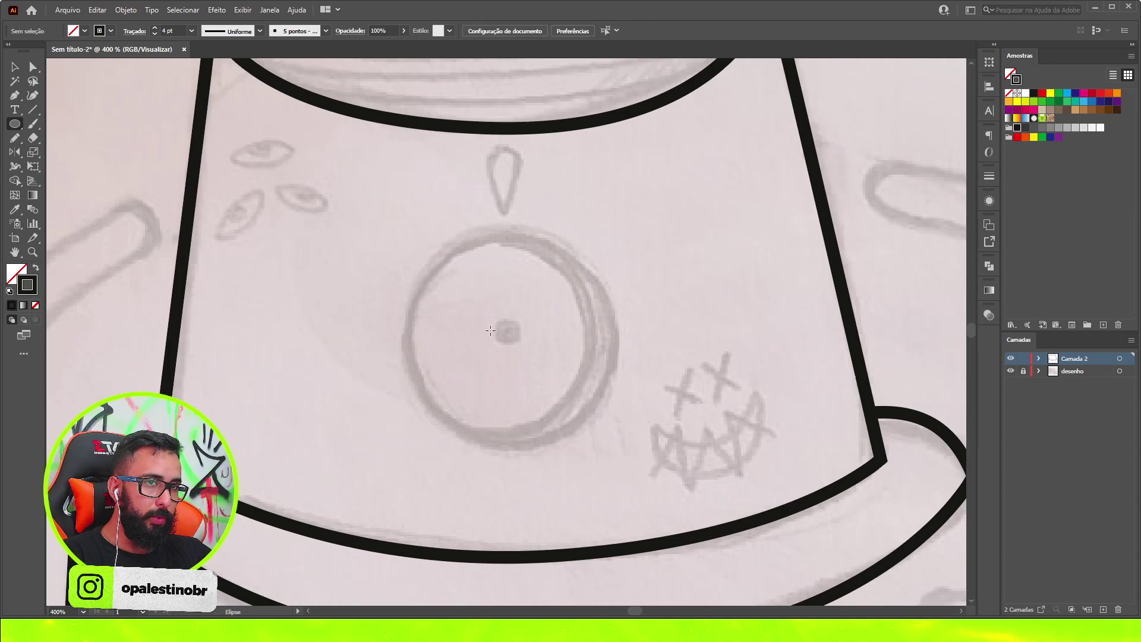
pyautogui.moveTo(495, 320)
pyautogui.mouseDown()
pyautogui.moveTo(602, 224)
pyautogui.moveTo(558, 242)
pyautogui.moveTo(508, 336)
pyautogui.mouseUp()
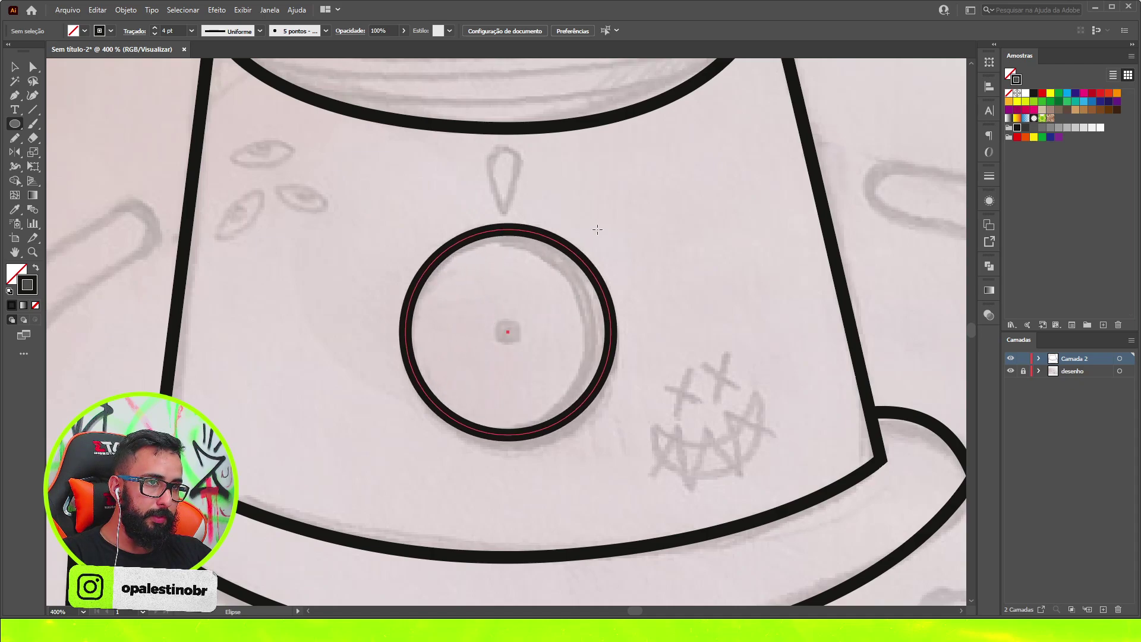
pyautogui.moveTo(509, 331); pyautogui.dragTo(602, 224)
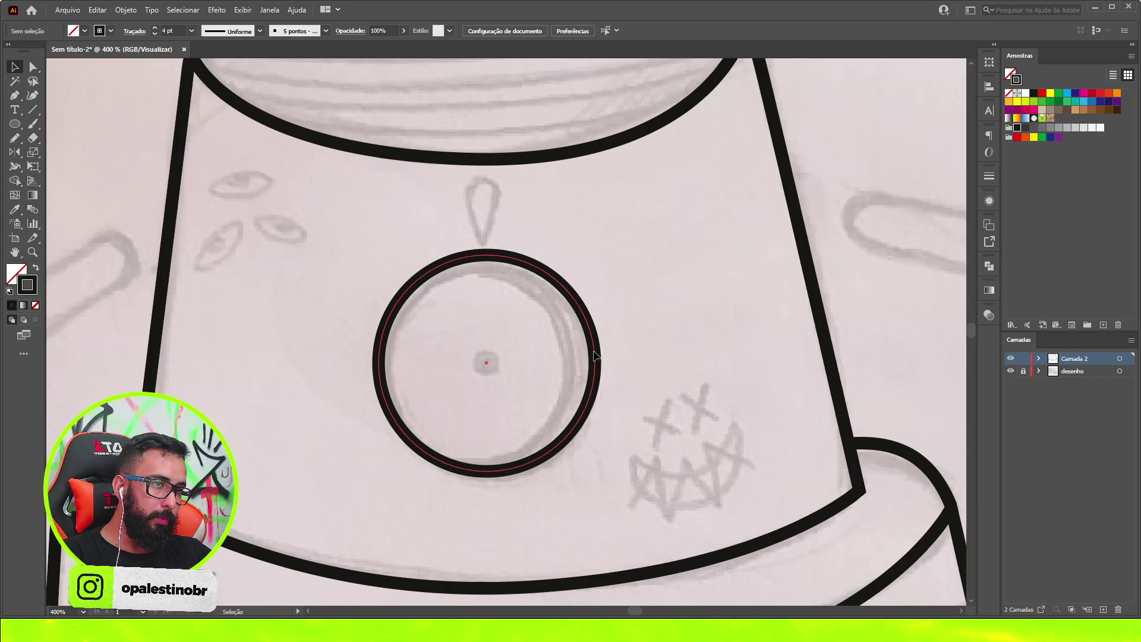
# - Duplicate the circle offset up-left and cut the copy at its upper and lower crossings
pyautogui.moveTo(594, 355); pyautogui.dragTo(570, 343)
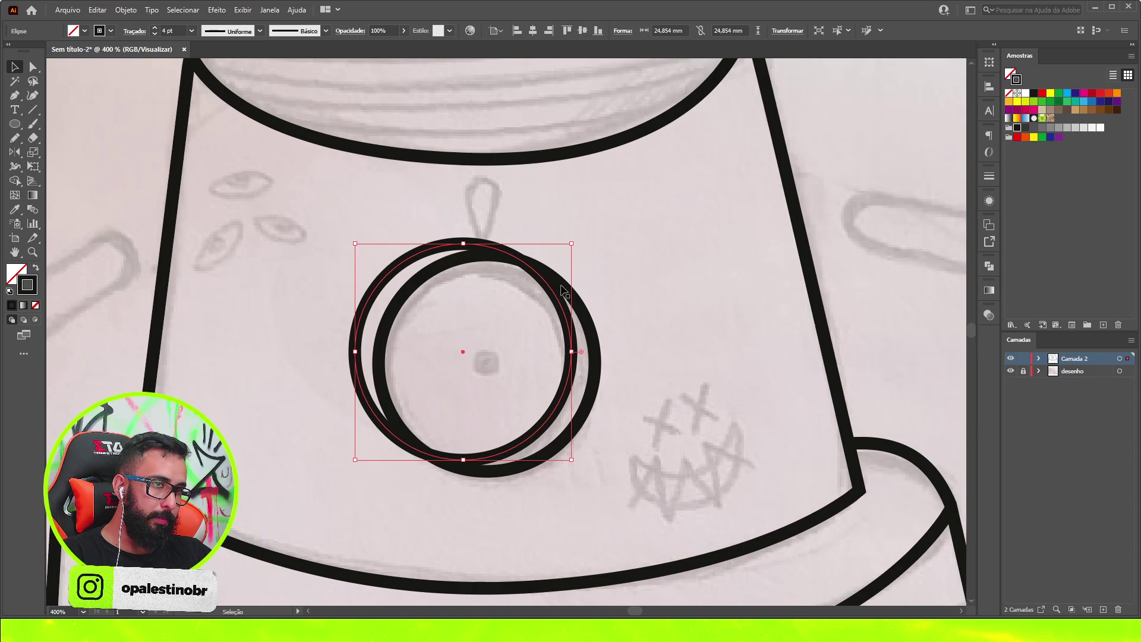
pyautogui.scroll(3, 563, 291)
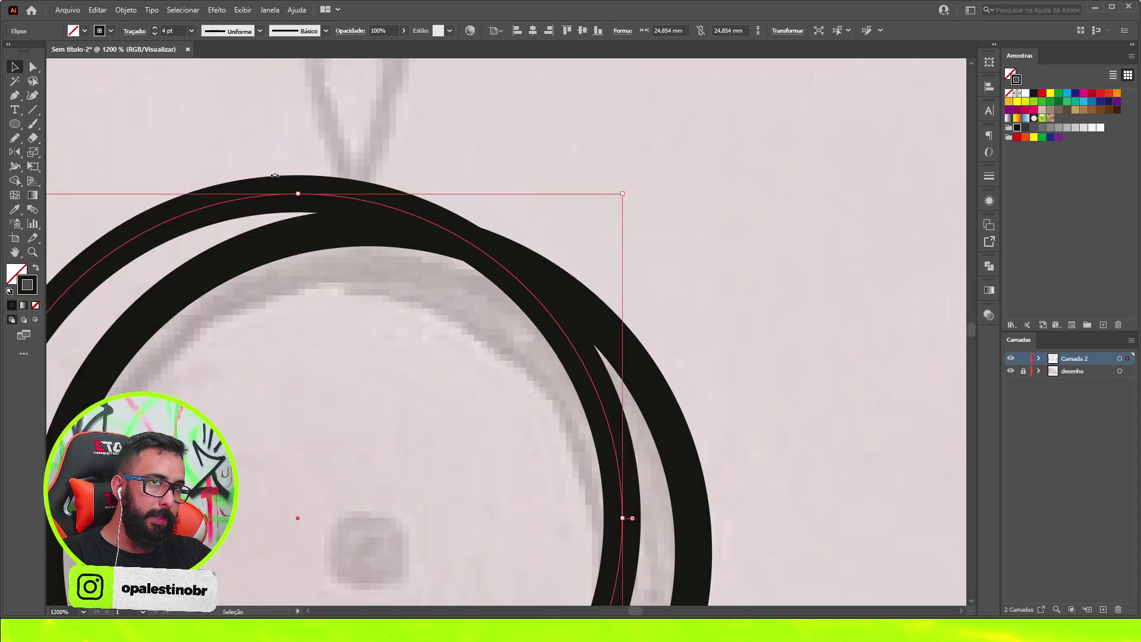
pyautogui.press('c')
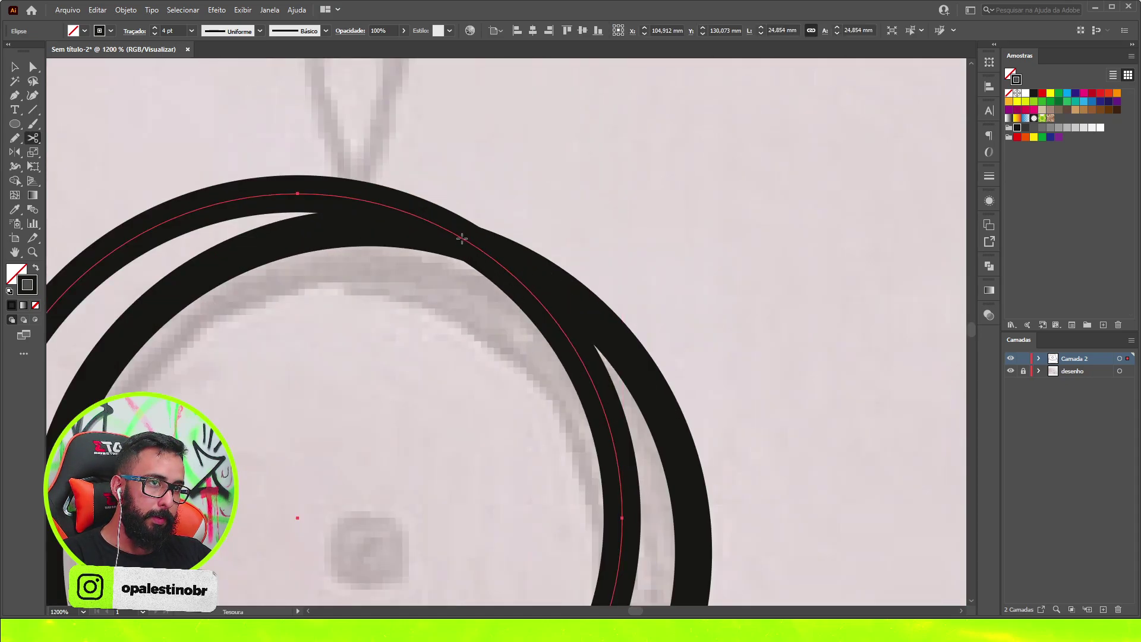
pyautogui.click(459, 237)
pyautogui.scroll(-3, 555, 235)
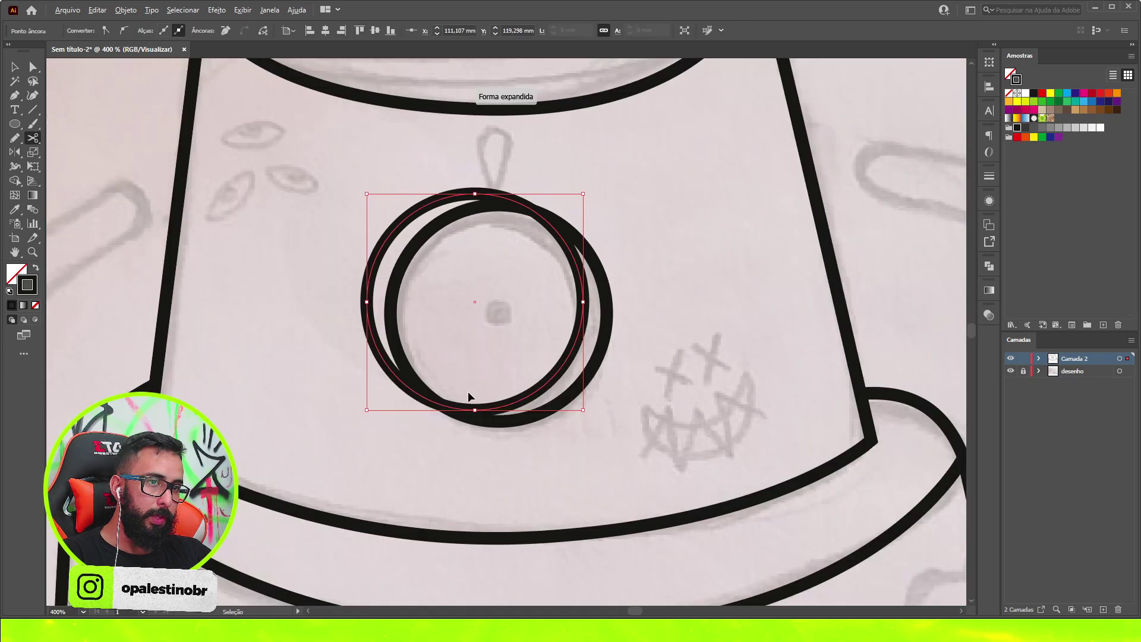
pyautogui.scroll(2, 469, 395)
pyautogui.click(419, 409)
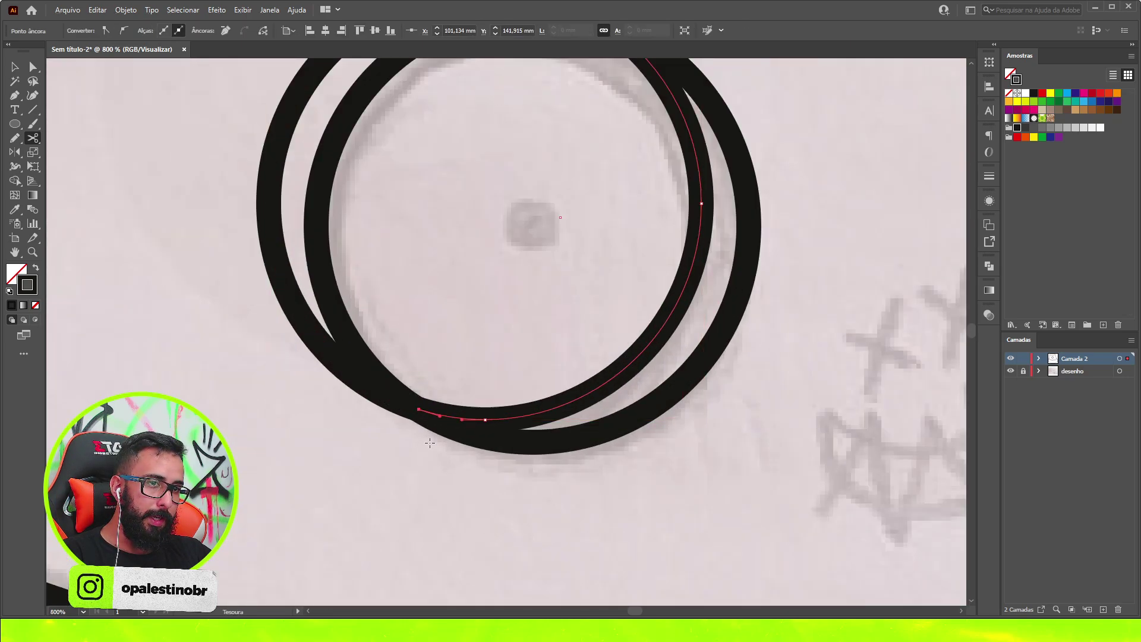
pyautogui.scroll(-1, 448, 419)
# - Delete the unwanted outer arc and give the remaining crescent a 3 pt stroke
pyautogui.press('v')
pyautogui.click(354, 167)
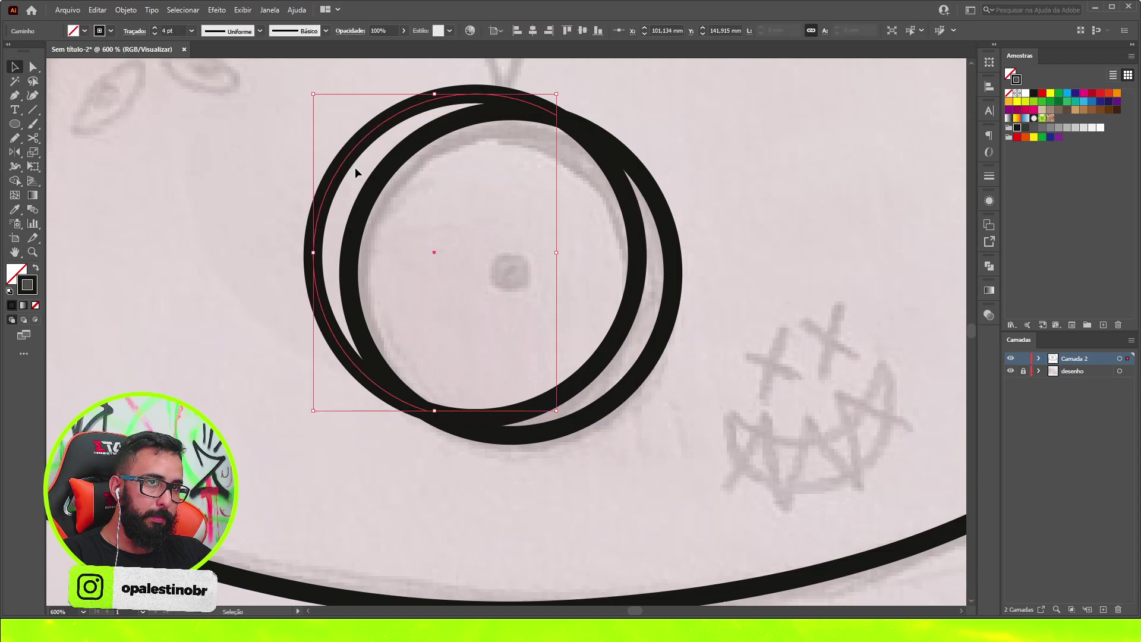
pyautogui.press('Delete')
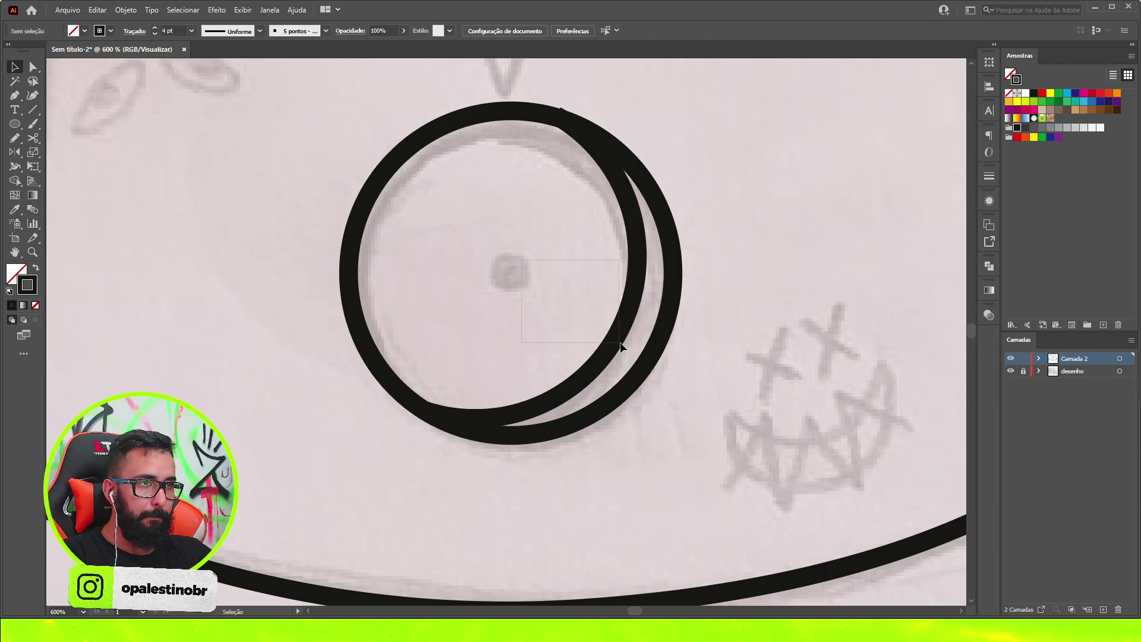
pyautogui.click(620, 339)
pyautogui.click(155, 34)
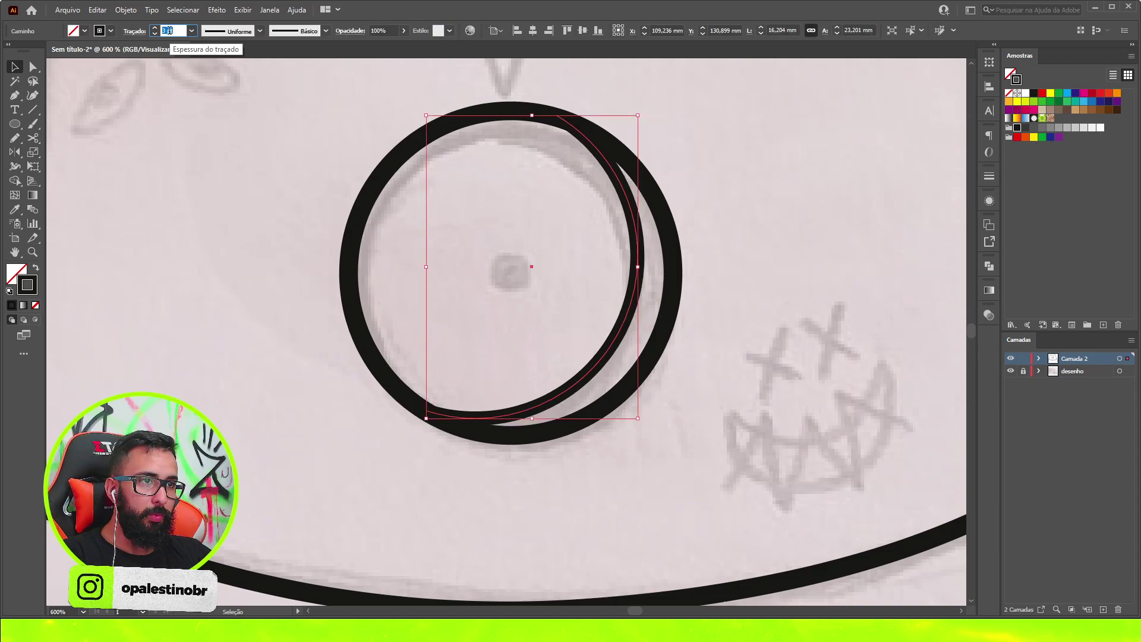
pyautogui.click(555, 280)
pyautogui.scroll(-3, 555, 280)
pyautogui.scroll(-2, 556, 280)
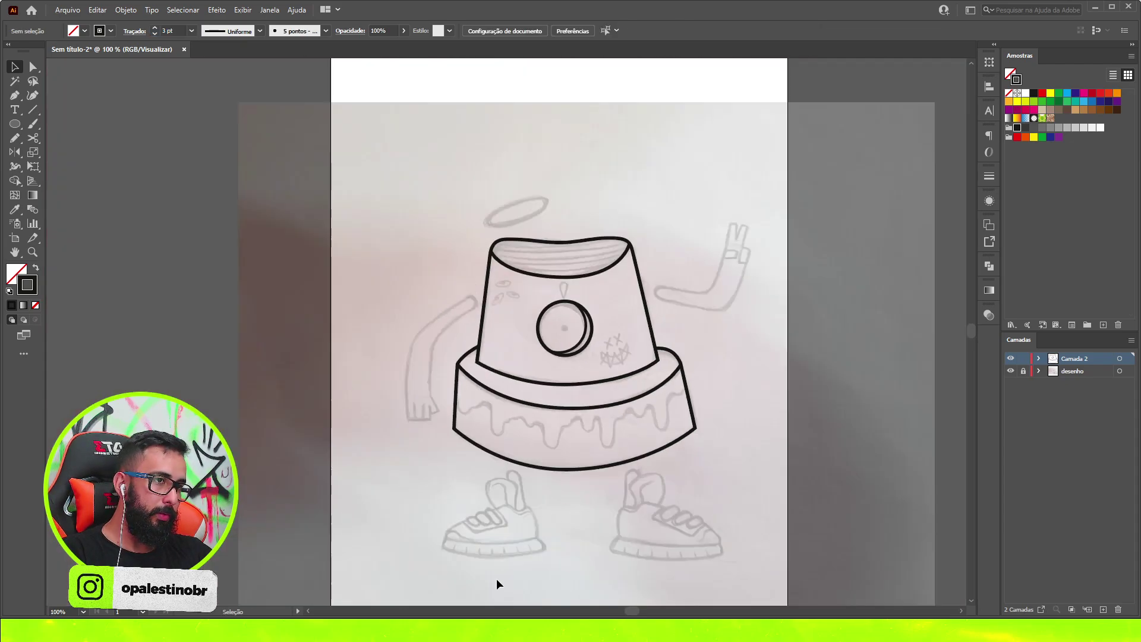
pyautogui.scroll(3, 574, 337)
# - Scale a tiny copy of the eye circle to its centre and make it a solid black dot
pyautogui.scroll(1, 558, 337)
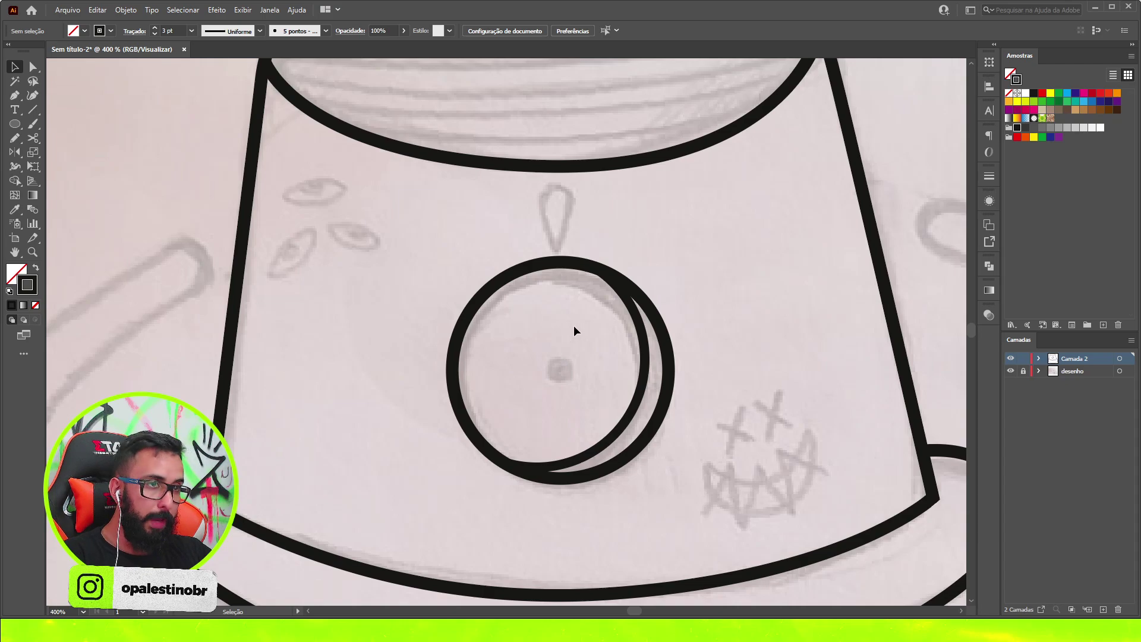
pyautogui.moveTo(535, 290); pyautogui.dragTo(538, 294)
pyautogui.scroll(1, 599, 311)
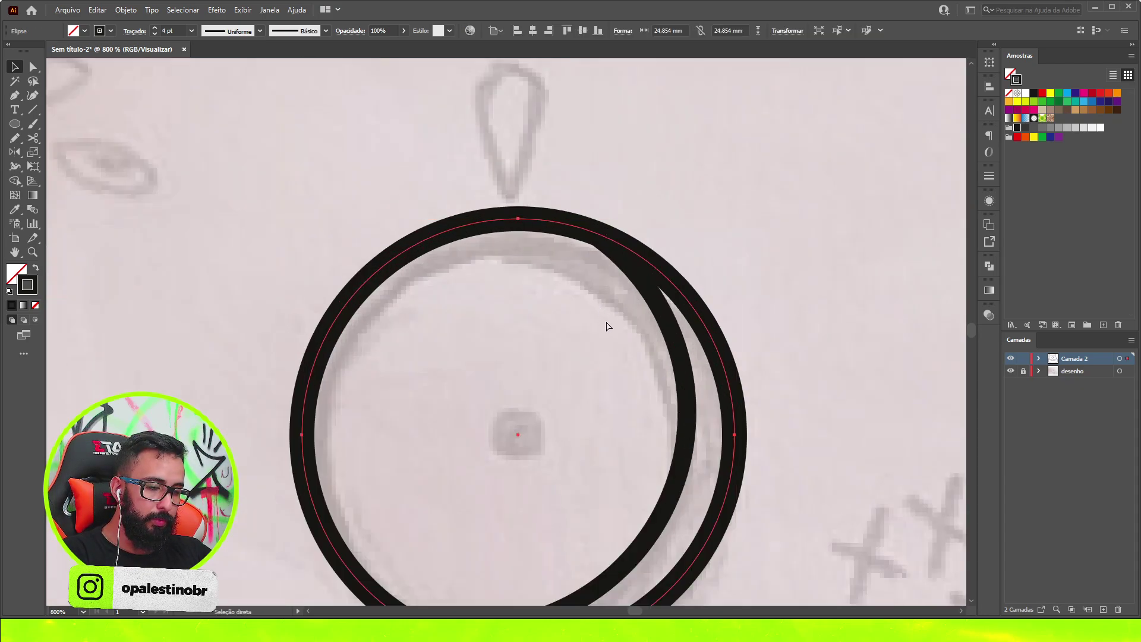
pyautogui.press('v')
pyautogui.moveTo(736, 218); pyautogui.dragTo(544, 410)
pyautogui.scroll(-2, 558, 440)
pyautogui.hotkey('shift', 'x')
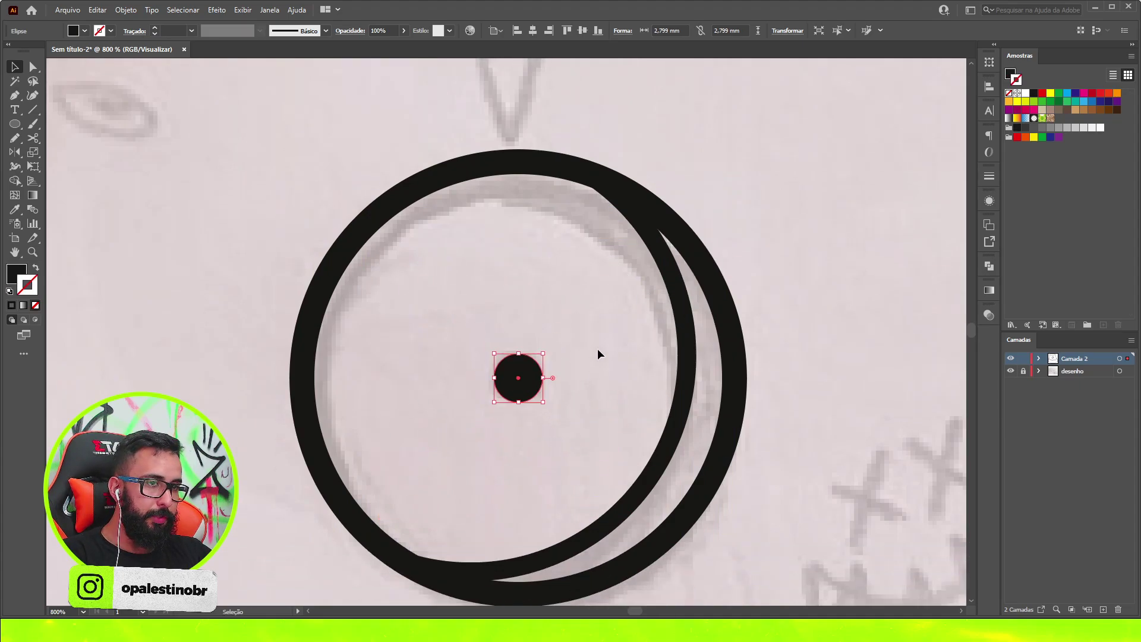
pyautogui.click(604, 301)
pyautogui.keyDown('alt'); pyautogui.scroll(-3, 604, 302); pyautogui.keyUp('alt')
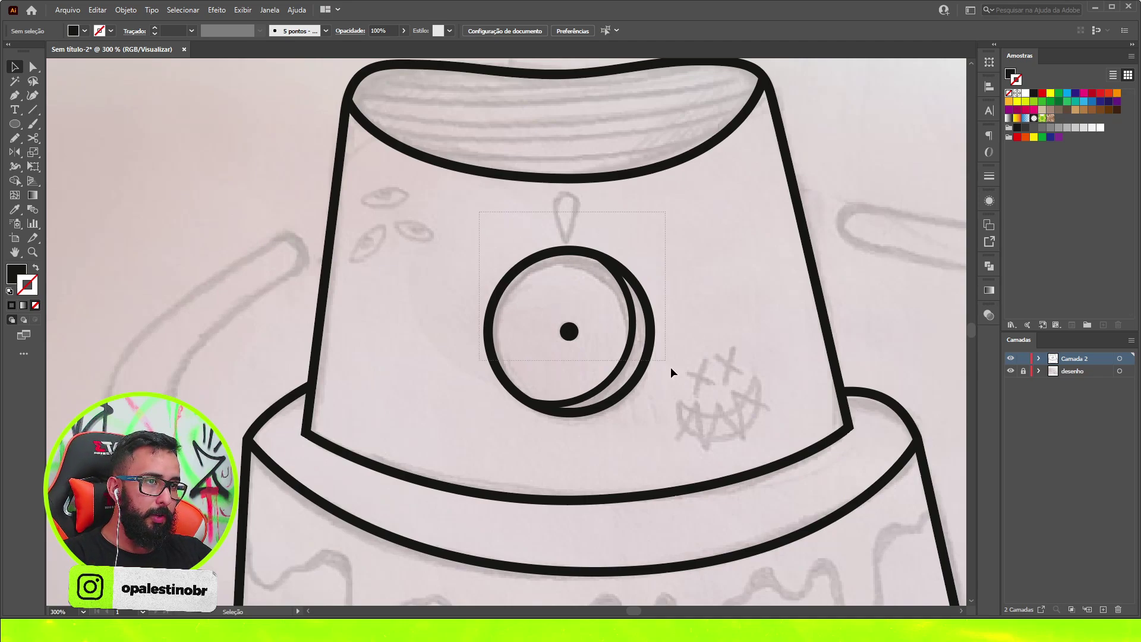
# - Select the eye circles together and move them slightly lower on the cap
pyautogui.click(652, 344)
pyautogui.moveTo(635, 323); pyautogui.dragTo(635, 332)
pyautogui.click(674, 262)
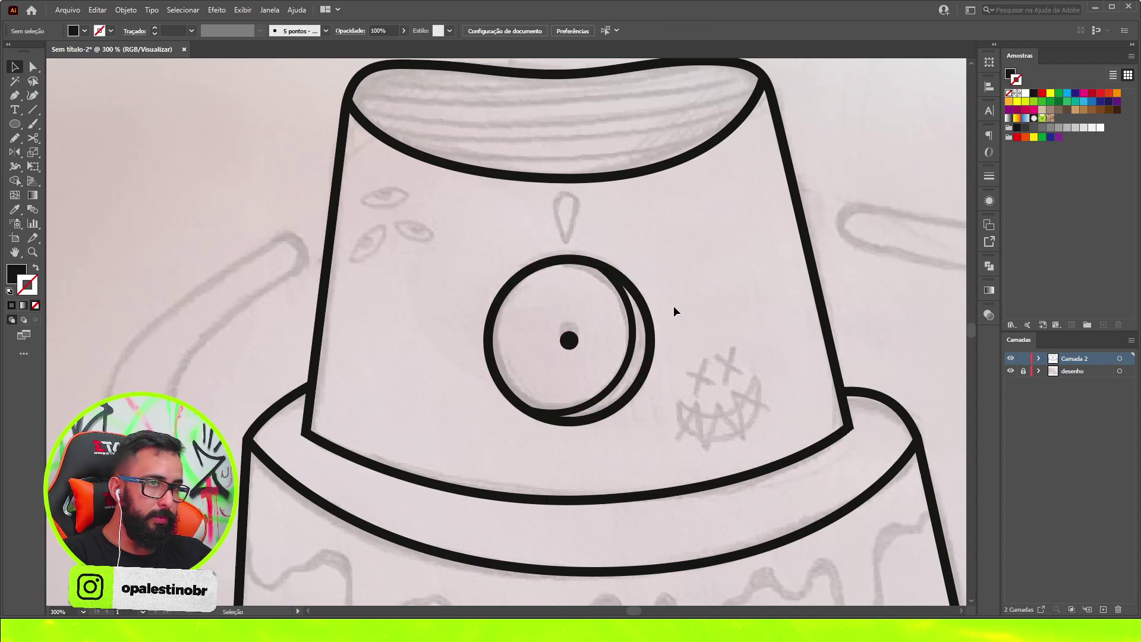
pyautogui.scroll(5, 710, 399)
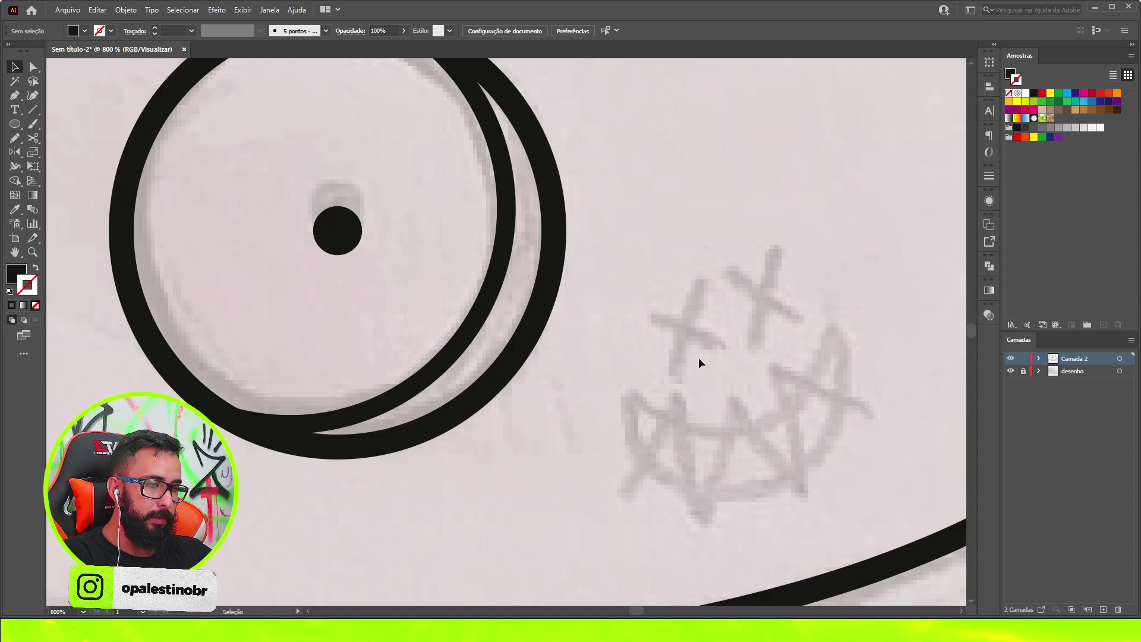
pyautogui.press('p')
pyautogui.scroll(-1, 699, 287)
# - Trace the teardrop above the eye as a closed, unfilled shape with a 2 pt black outline
pyautogui.scroll(-2, 699, 288)
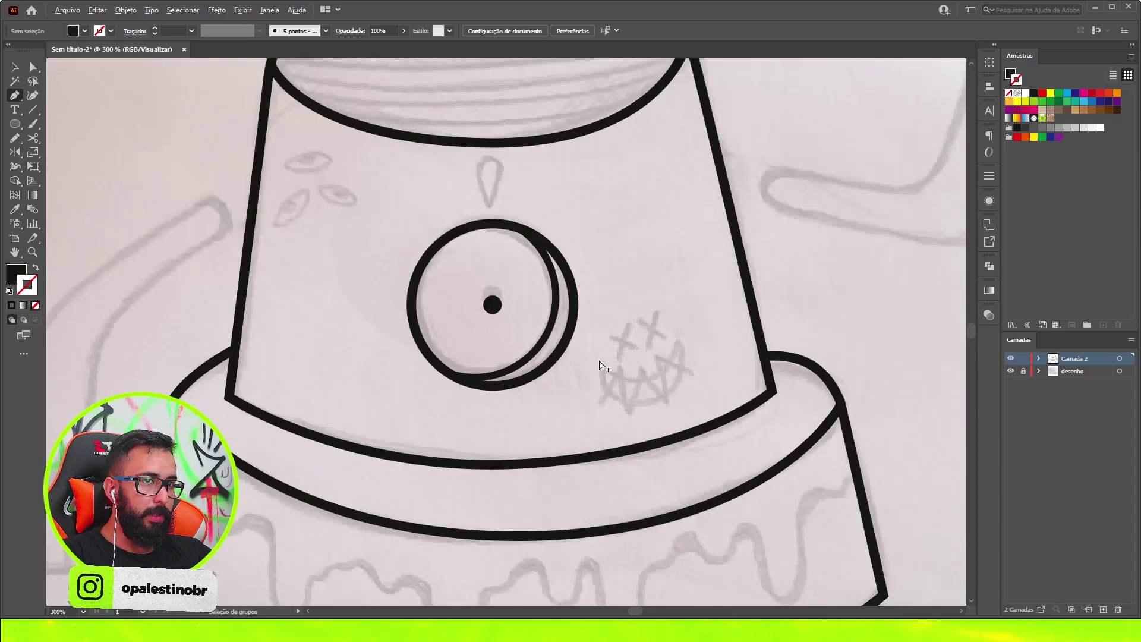
pyautogui.scroll(-2, 683, 288)
pyautogui.scroll(-1, 648, 285)
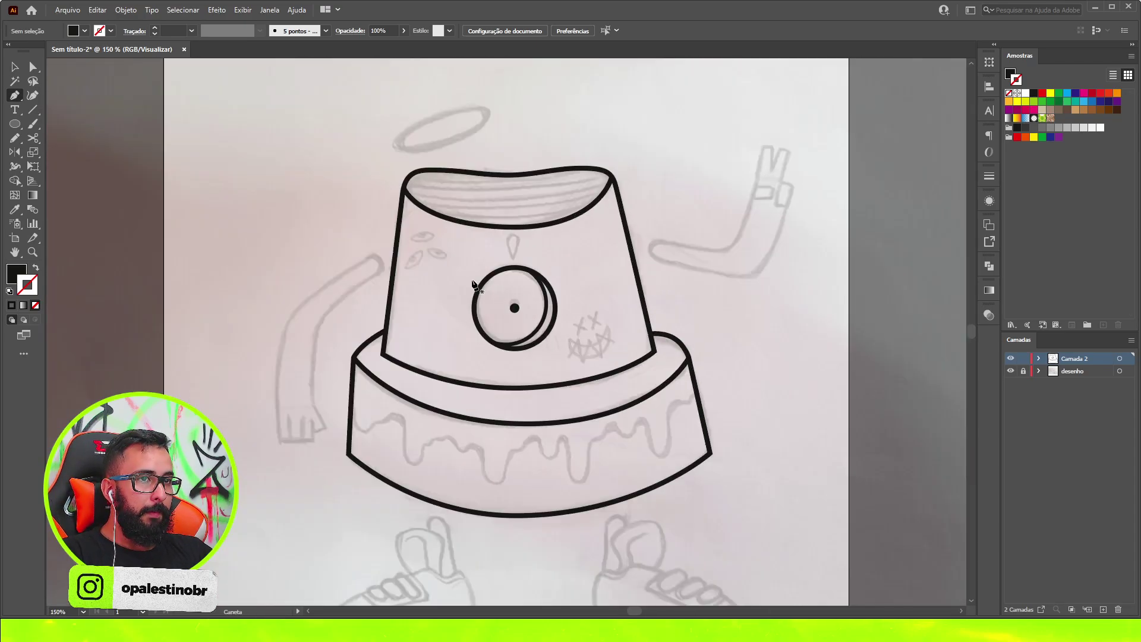
pyautogui.scroll(3, 407, 262)
pyautogui.scroll(3, 727, 238)
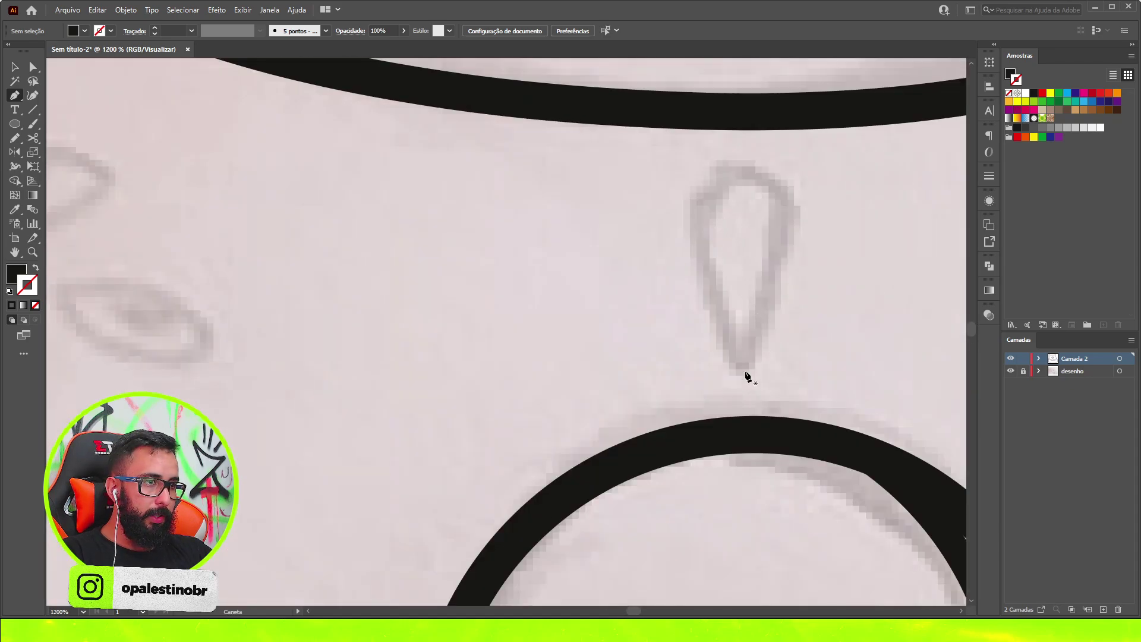
pyautogui.moveTo(740, 167); pyautogui.dragTo(826, 167)
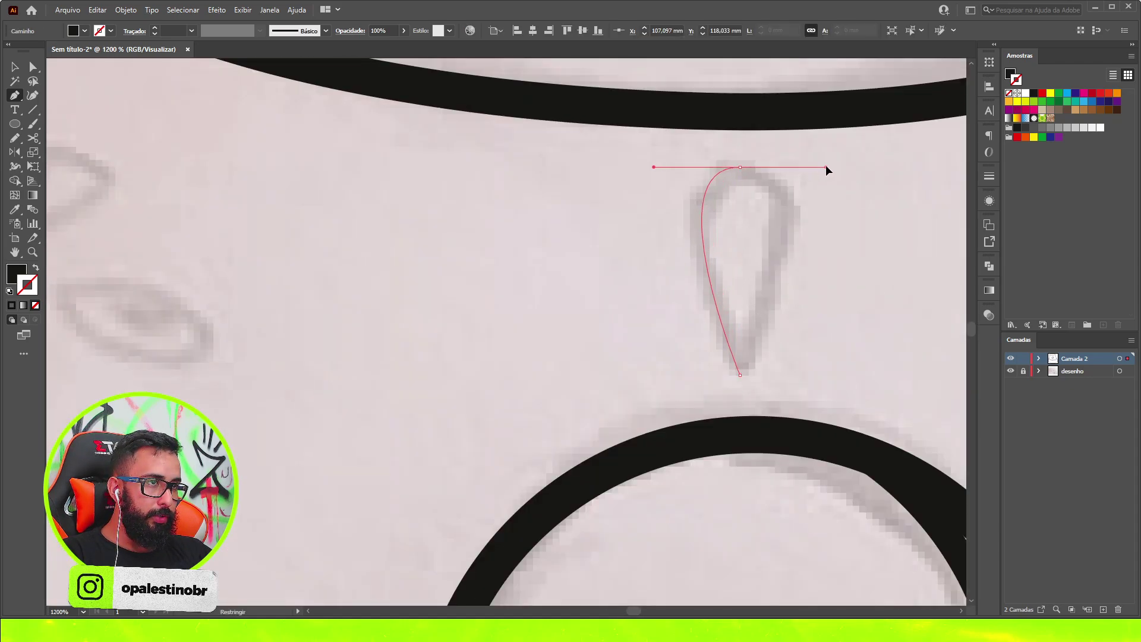
pyautogui.click(741, 375)
pyautogui.press('v')
pyautogui.hotkey('shift', 'x')
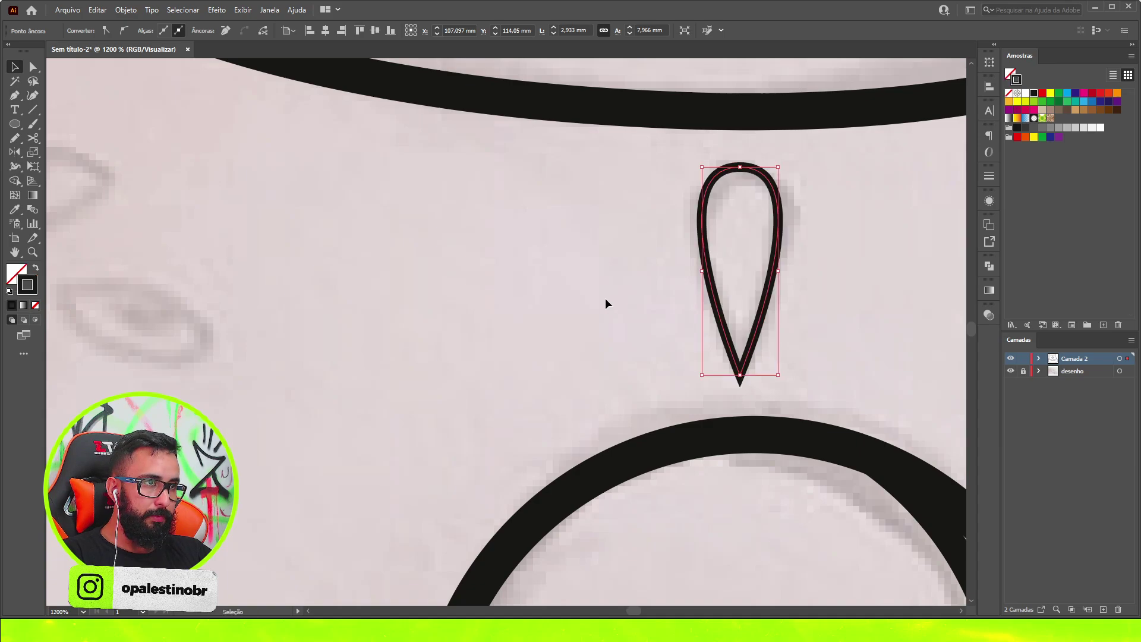
pyautogui.click(155, 28)
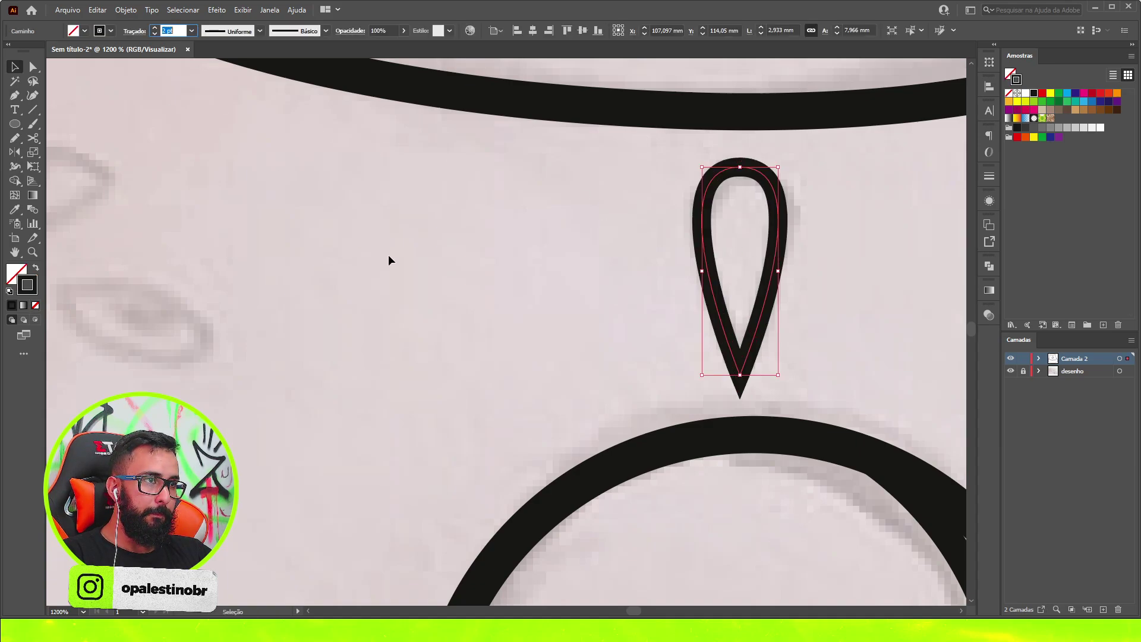
pyautogui.click(389, 257)
pyautogui.scroll(-4, 710, 326)
pyautogui.scroll(2, 499, 279)
# - Trace a closed almond eye outline and raise its top curve
pyautogui.press('p')
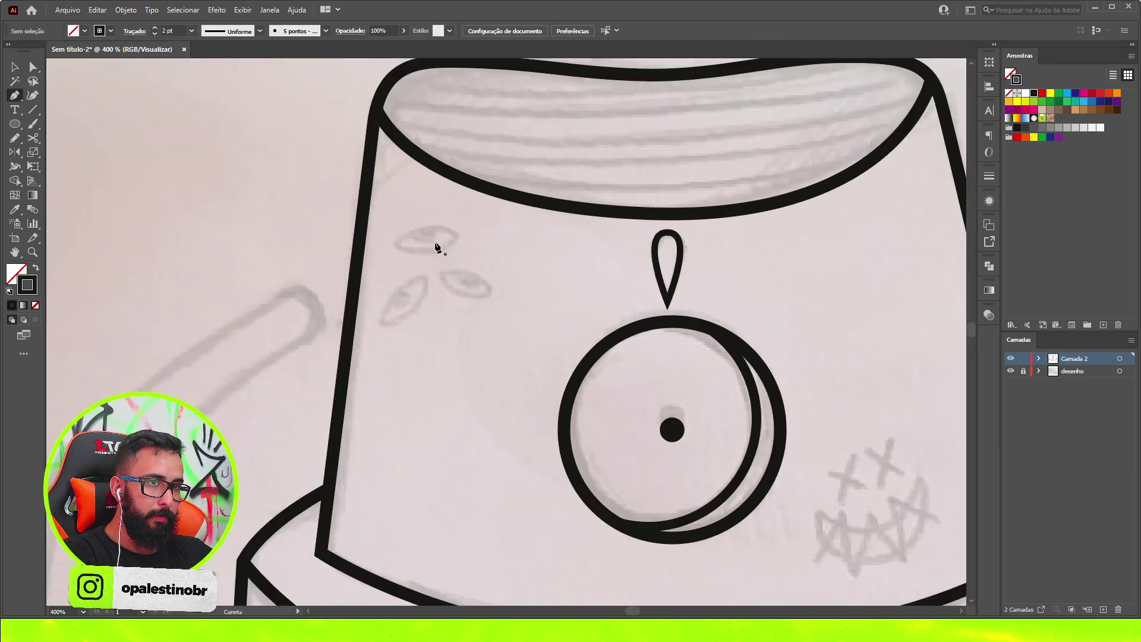
pyautogui.scroll(3, 416, 245)
pyautogui.click(380, 245)
pyautogui.scroll(1, 497, 244)
pyautogui.moveTo(521, 228)
pyautogui.mouseDown()
pyautogui.moveTo(591, 140)
pyautogui.moveTo(461, 156)
pyautogui.mouseUp()
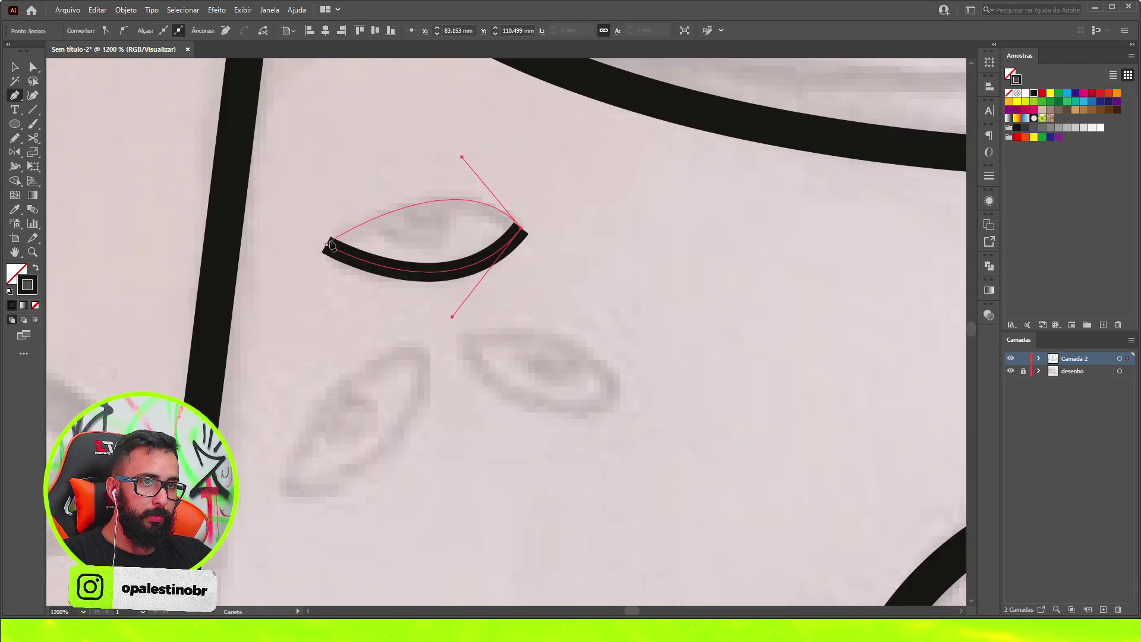
pyautogui.moveTo(326, 244); pyautogui.dragTo(298, 291)
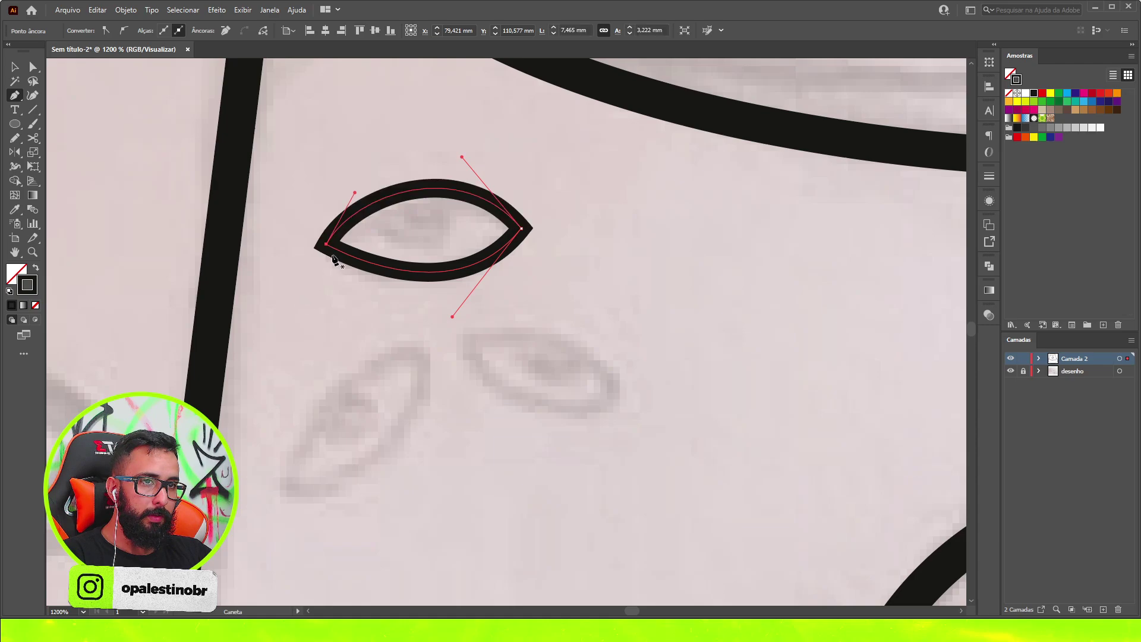
pyautogui.press('ctrl')
pyautogui.moveTo(354, 194)
pyautogui.mouseDown()
pyautogui.moveTo(369, 178)
pyautogui.moveTo(468, 163)
pyautogui.mouseUp()
pyautogui.click(438, 153)
# - Add a solid black pupil centred in the eye and erase its top above the outline
pyautogui.press('l')
pyautogui.hotkey('shift', 'x')
pyautogui.press('v')
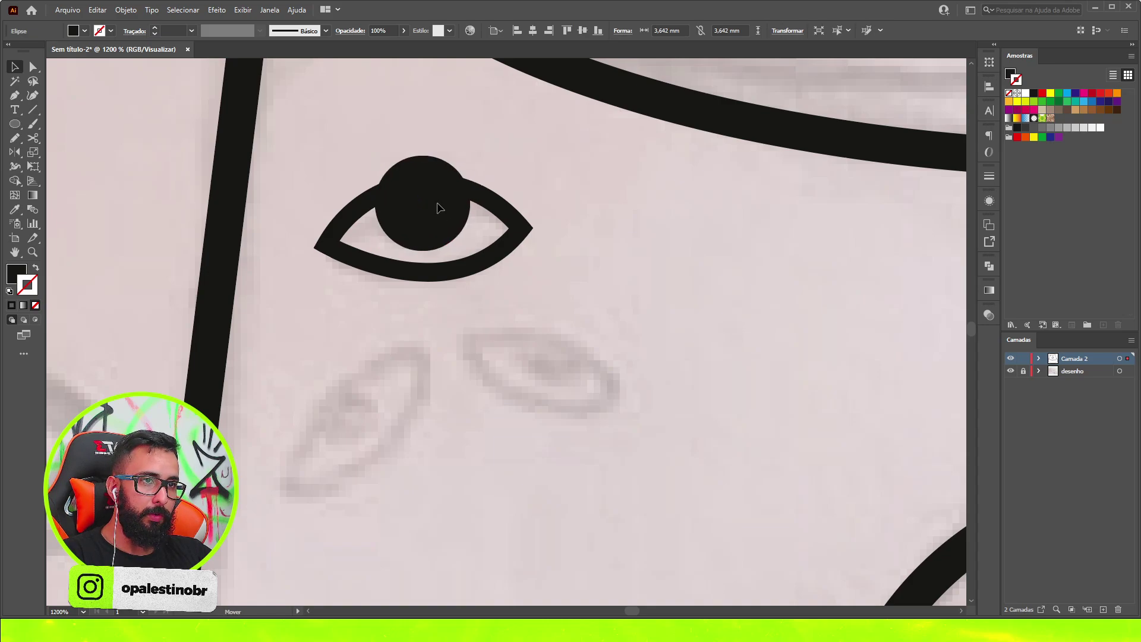
pyautogui.moveTo(438, 209); pyautogui.dragTo(439, 206)
pyautogui.scroll(2, 430, 209)
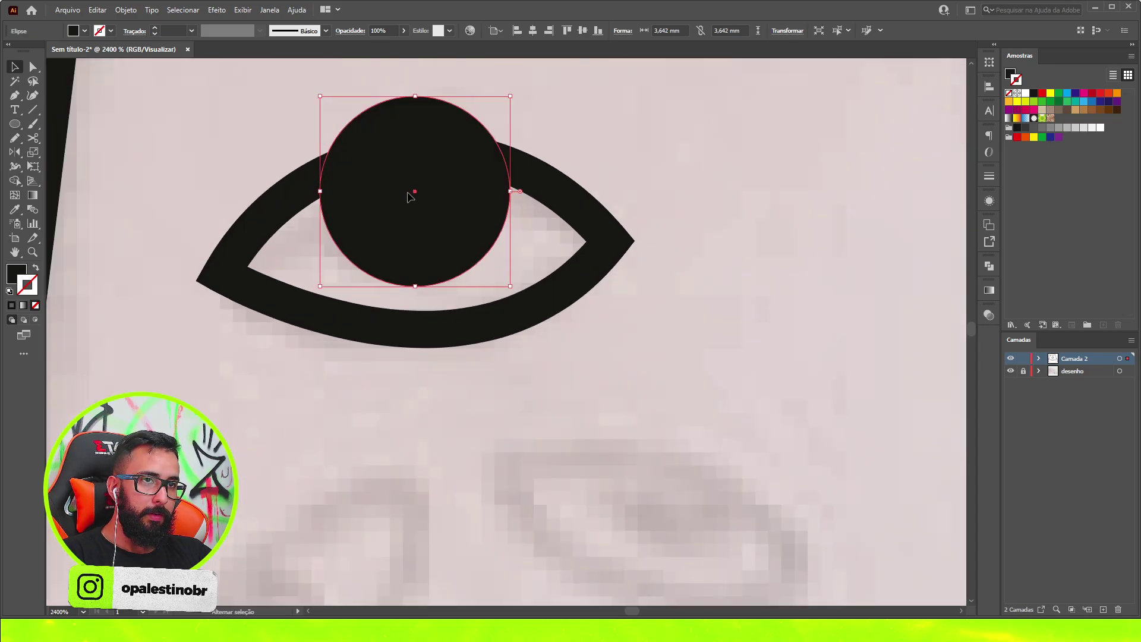
pyautogui.hotkey('shift', 'e')
pyautogui.moveTo(287, 76); pyautogui.dragTo(588, 72)
pyautogui.press('v')
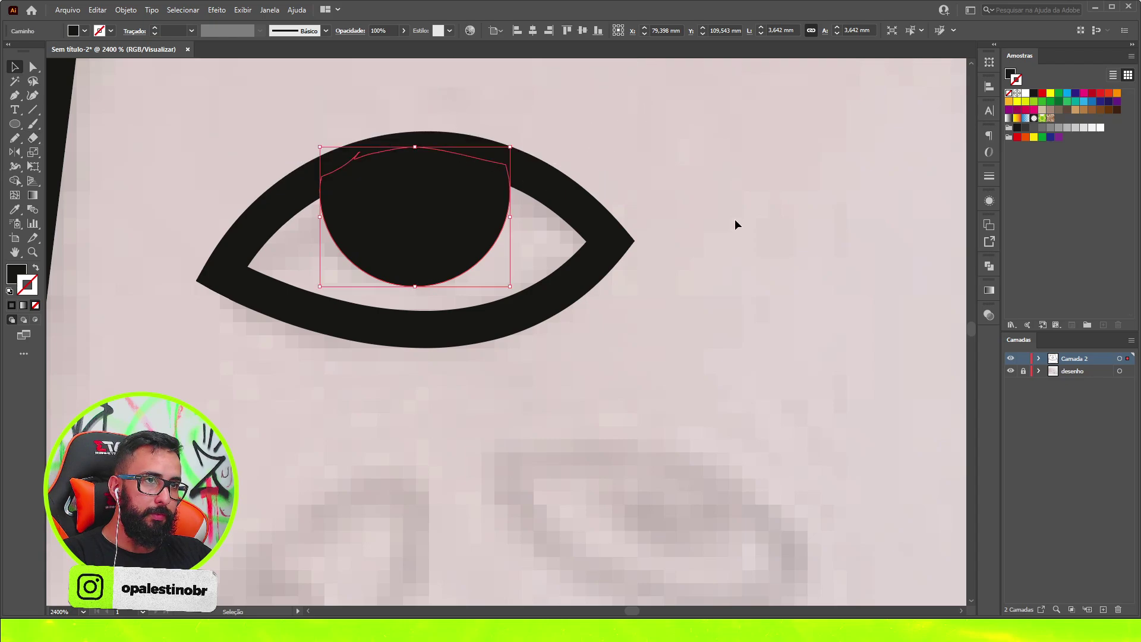
pyautogui.scroll(-3, 737, 224)
# - Draw a trial circle with a 3 pt outline over the nose sketch
pyautogui.press('p')
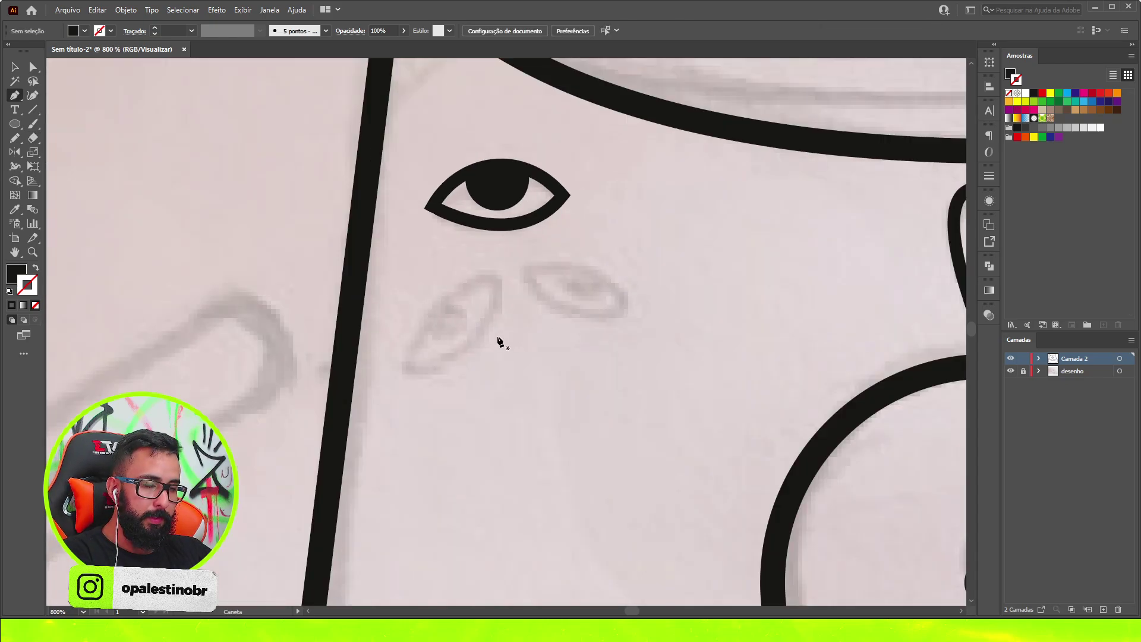
pyautogui.press('l')
pyautogui.moveTo(502, 319); pyautogui.dragTo(602, 420)
pyautogui.hotkey('shift', 'x')
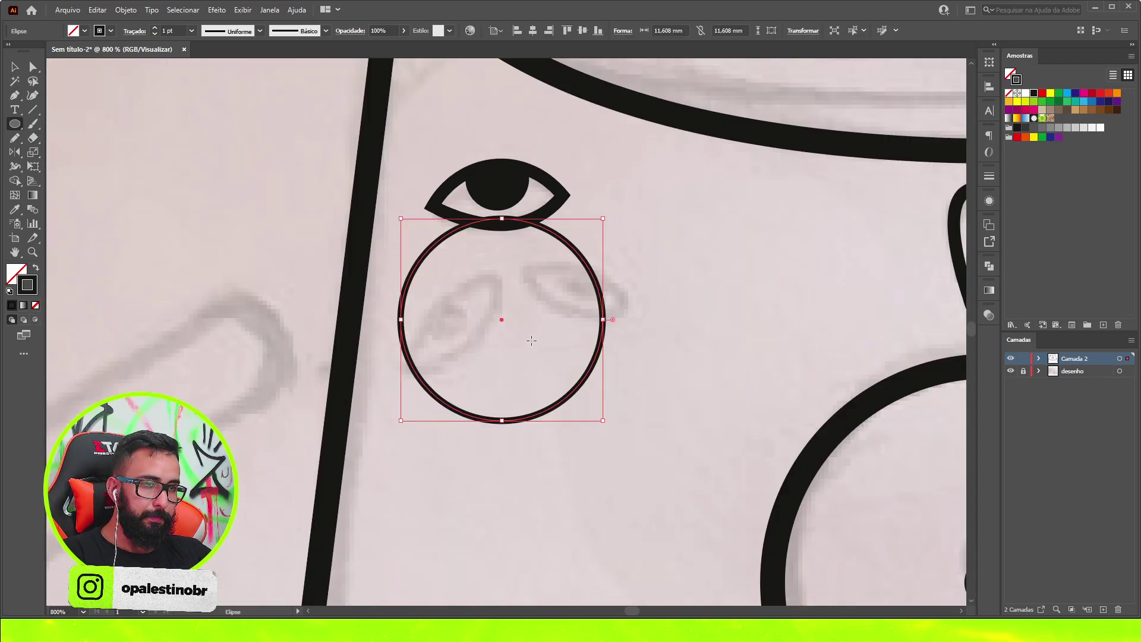
pyautogui.press('v')
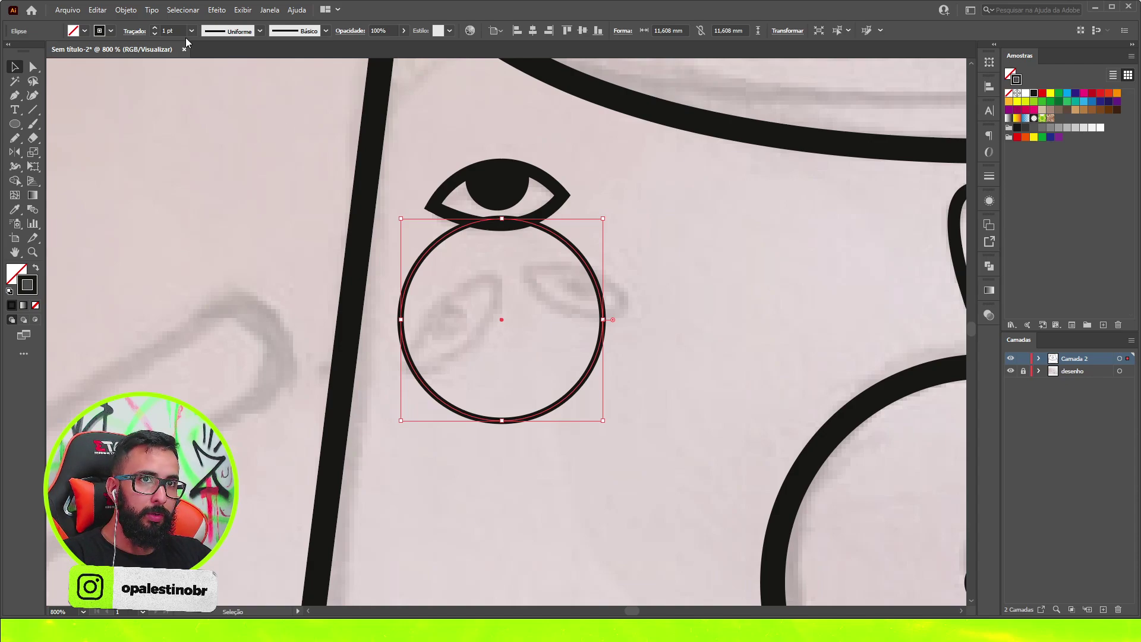
pyautogui.click(172, 31)
pyautogui.write('3')
pyautogui.press('Return')
pyautogui.moveTo(606, 283); pyautogui.dragTo(631, 343)
pyautogui.click(664, 339)
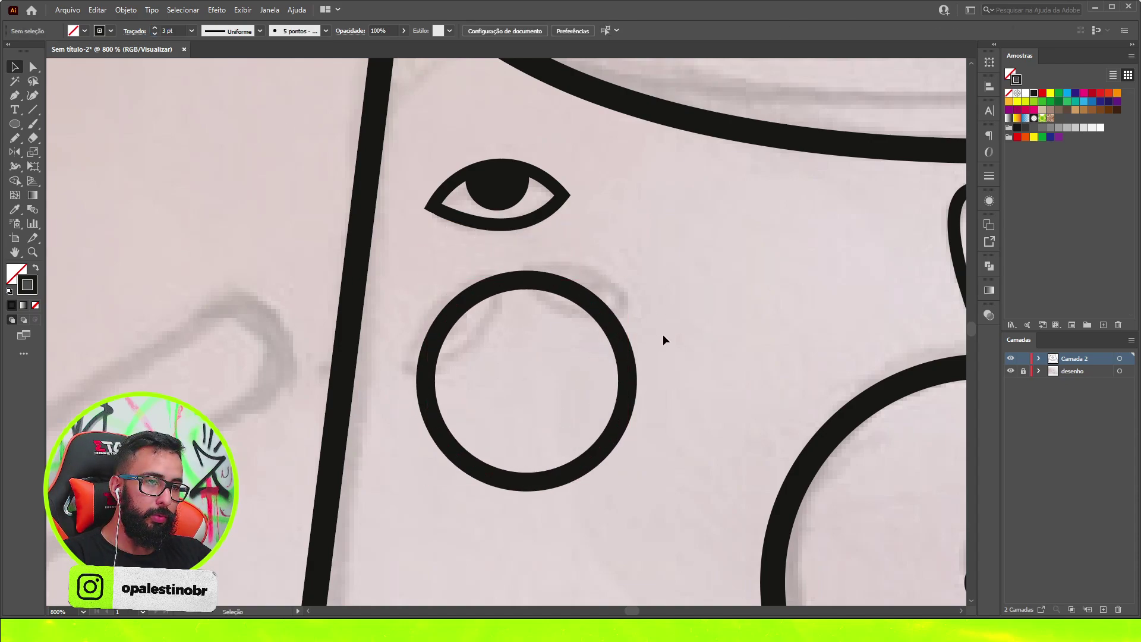
# - Toggle the trial circle between solid fill and outline, then delete it
pyautogui.click(613, 353)
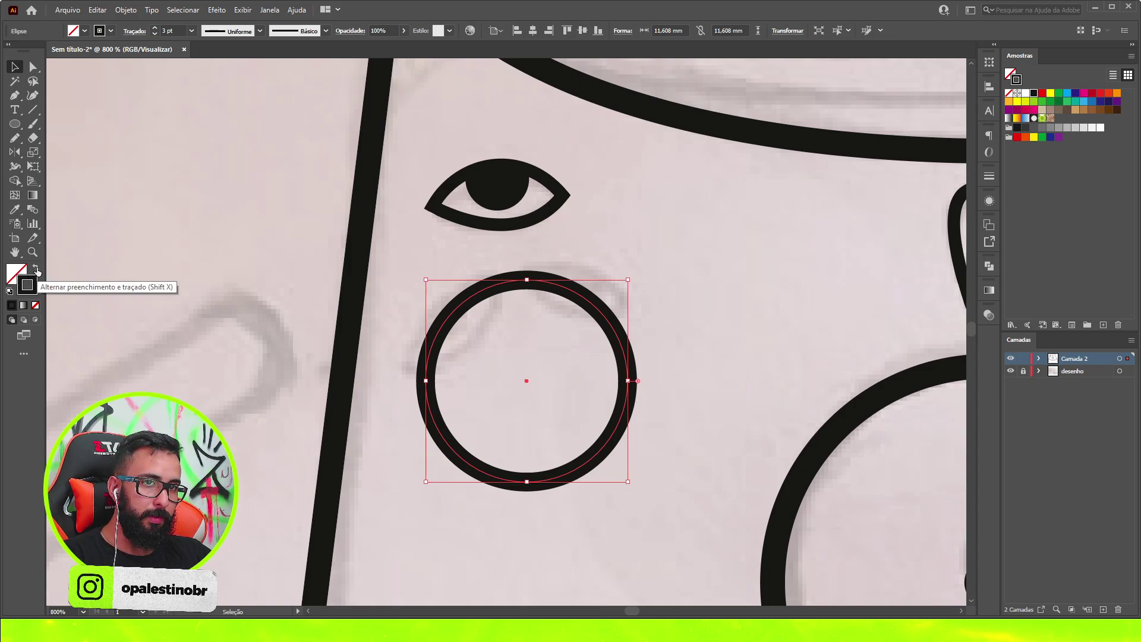
pyautogui.click(35, 271)
pyautogui.hotkey('shift', 'x')
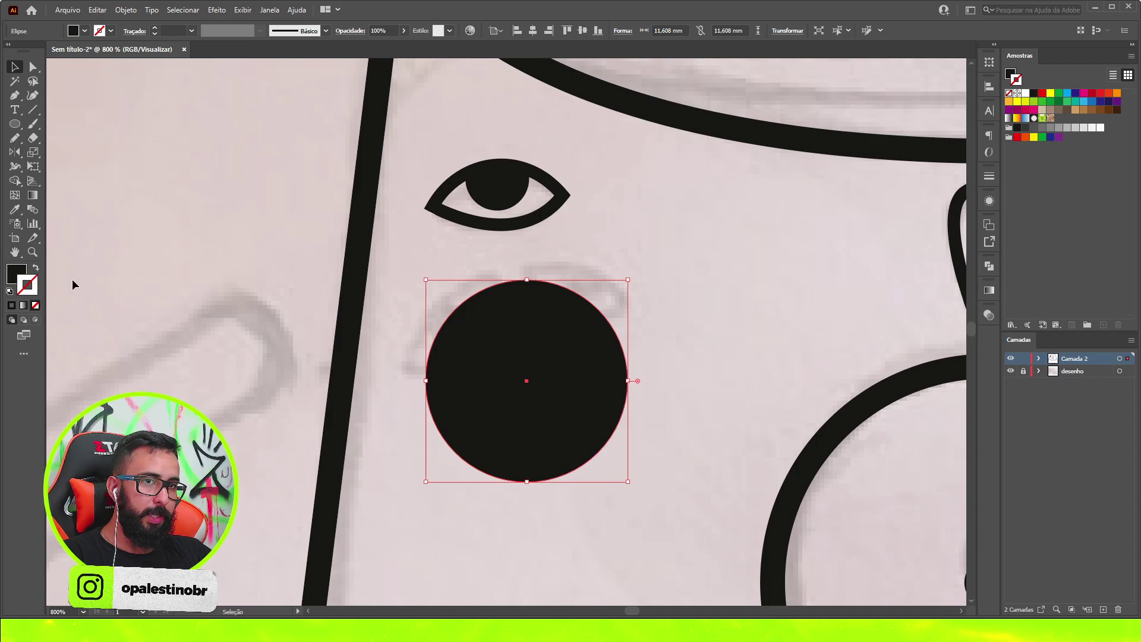
pyautogui.hotkey('shift', 'x')
pyautogui.hotkey('shift', 'x')
pyautogui.hotkey('shift', 'x')
pyautogui.hotkey('shift', 'x')
pyautogui.hotkey('shift', 'x')
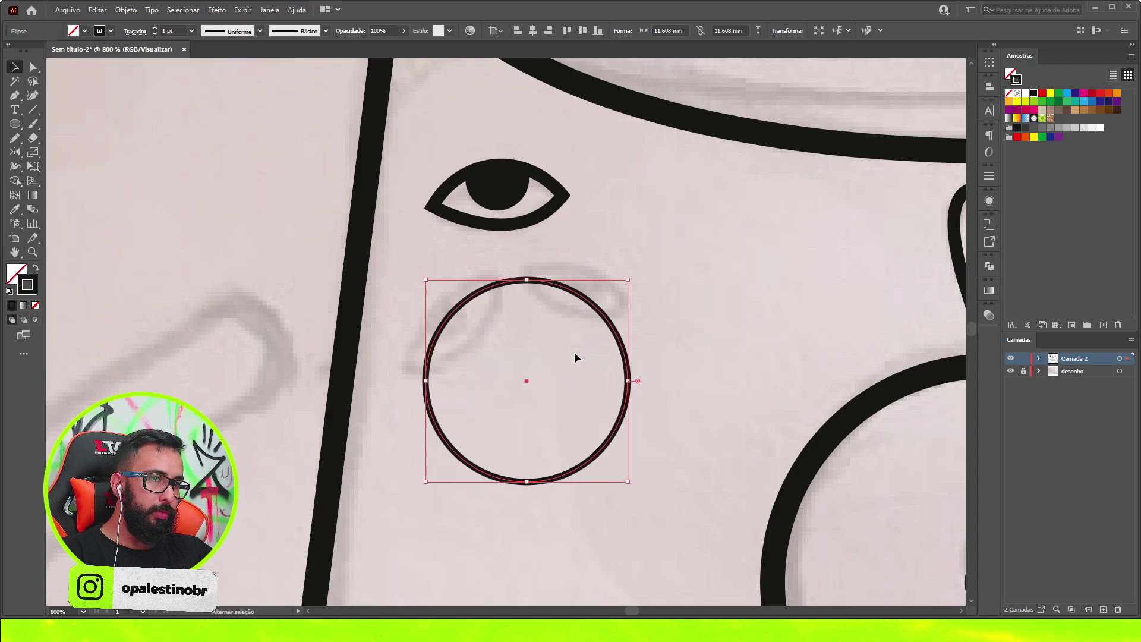
pyautogui.hotkey('shift', 'x')
pyautogui.press('Delete')
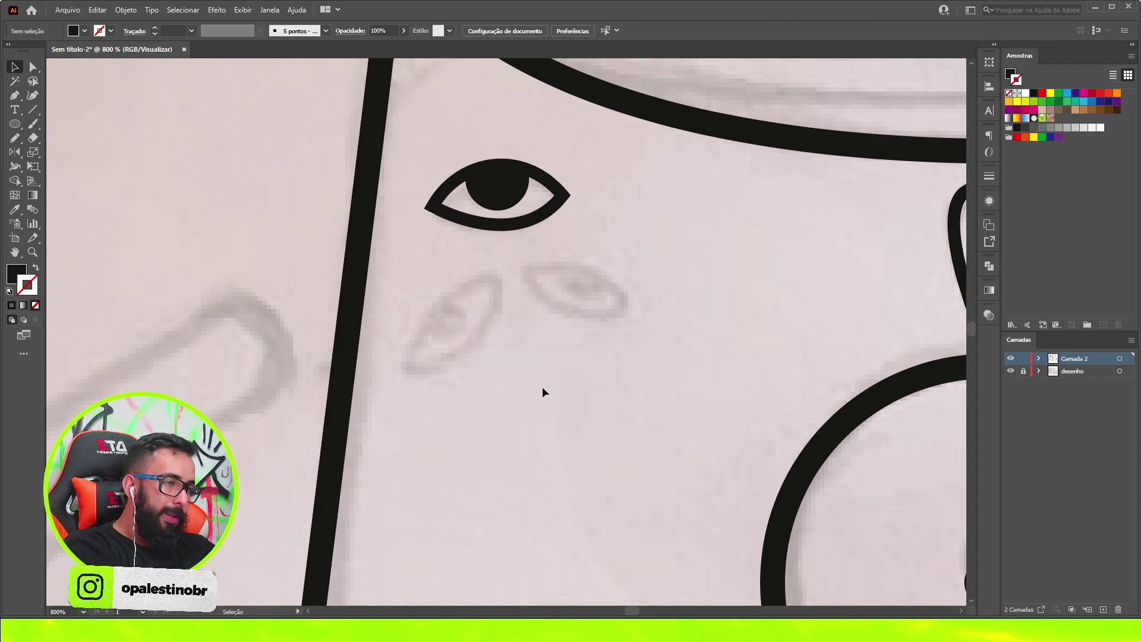
# - Select the eye with its pupil and place a tilted copy on the lower-left eye sketch
pyautogui.moveTo(582, 290); pyautogui.dragTo(582, 290)
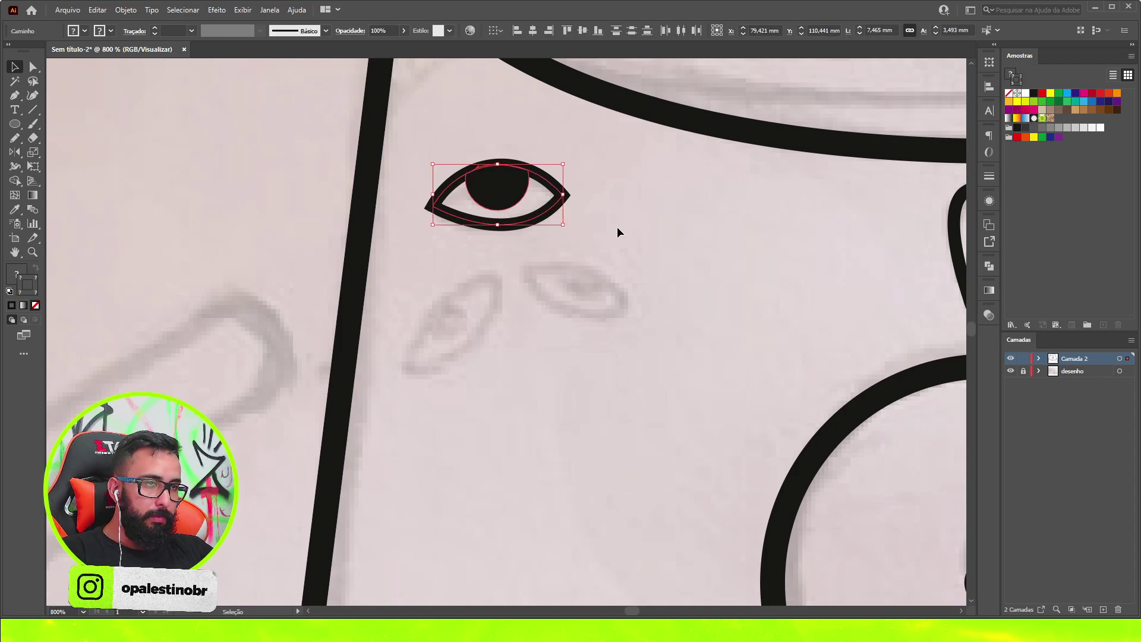
pyautogui.click(173, 29)
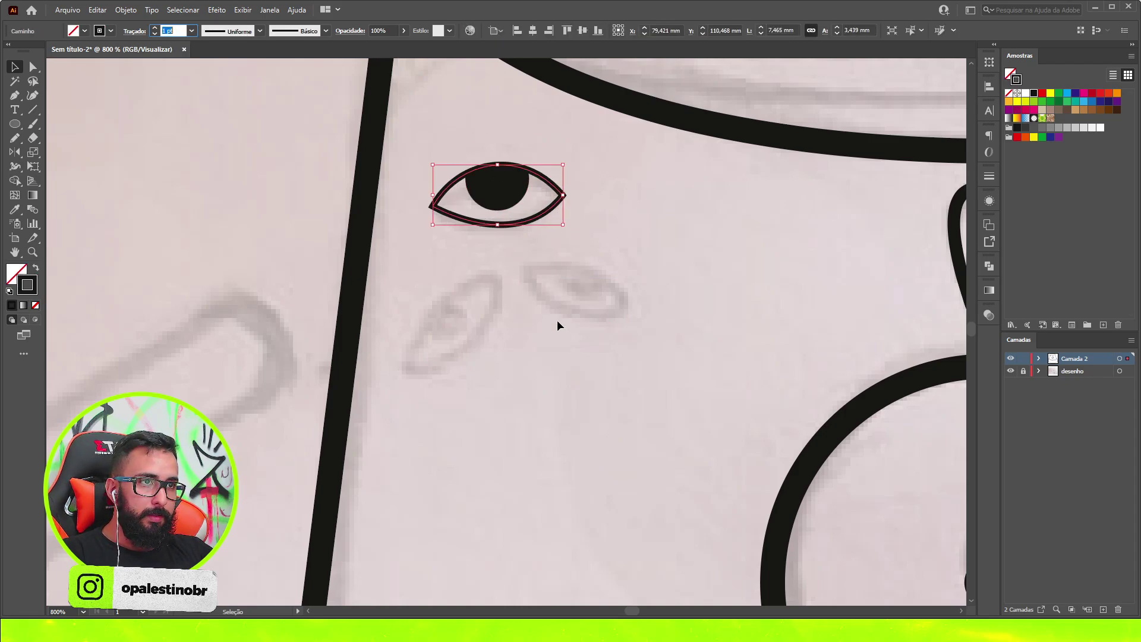
pyautogui.press('a')
pyautogui.moveTo(443, 137); pyautogui.dragTo(582, 273)
pyautogui.press('v')
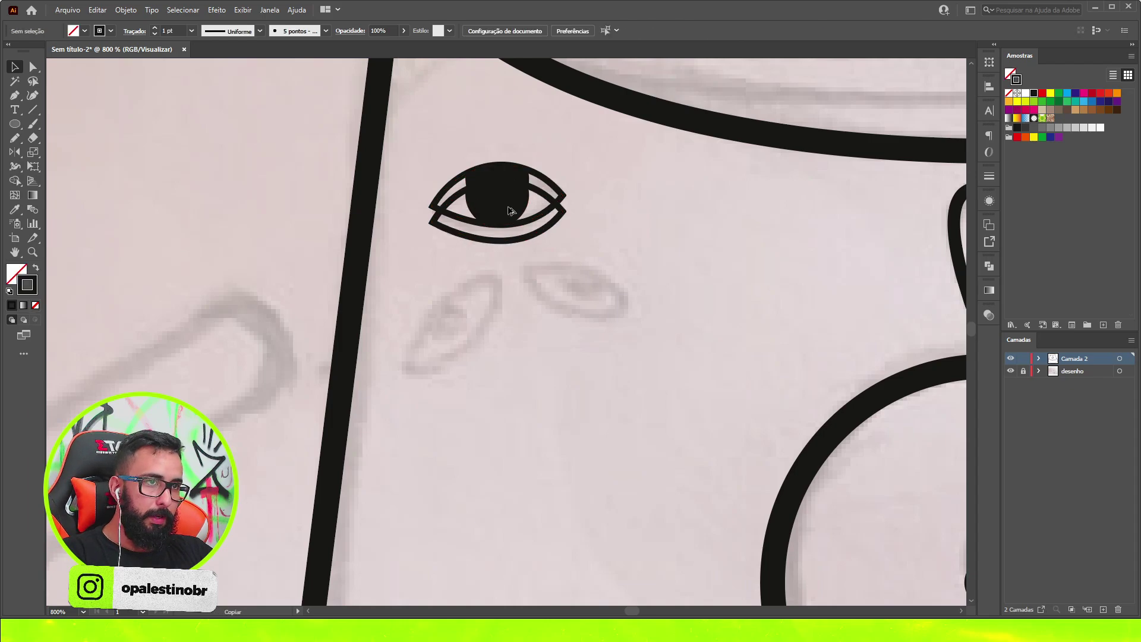
pyautogui.moveTo(509, 191); pyautogui.dragTo(476, 306)
pyautogui.moveTo(533, 275); pyautogui.dragTo(492, 248)
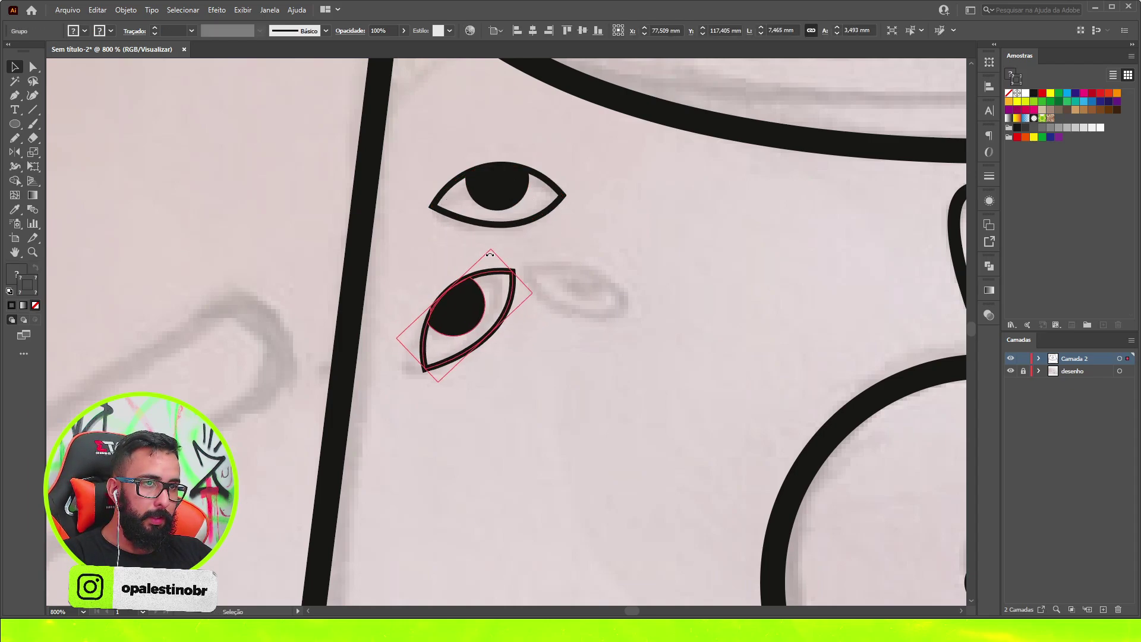
# - Place a second rotated eye copy on the right-hand eye sketch
pyautogui.moveTo(438, 336); pyautogui.dragTo(601, 305)
pyautogui.moveTo(660, 262); pyautogui.dragTo(639, 244)
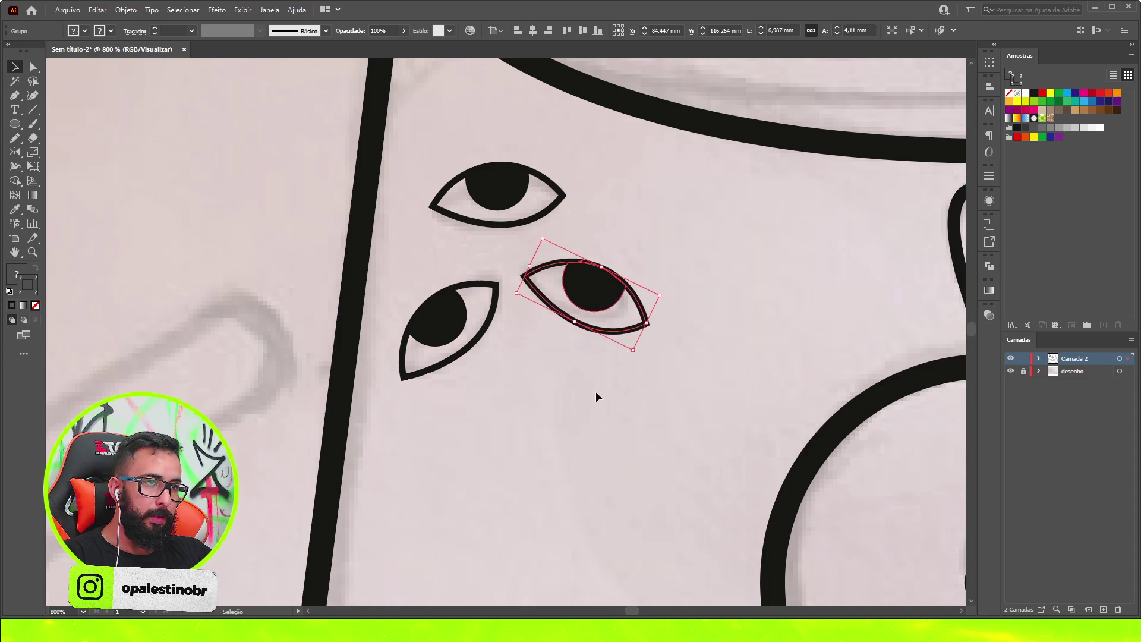
pyautogui.click(596, 391)
pyautogui.keyDown('alt'); pyautogui.scroll(-5, 544, 330); pyautogui.keyUp('alt')
pyautogui.scroll(-2, 552, 331)
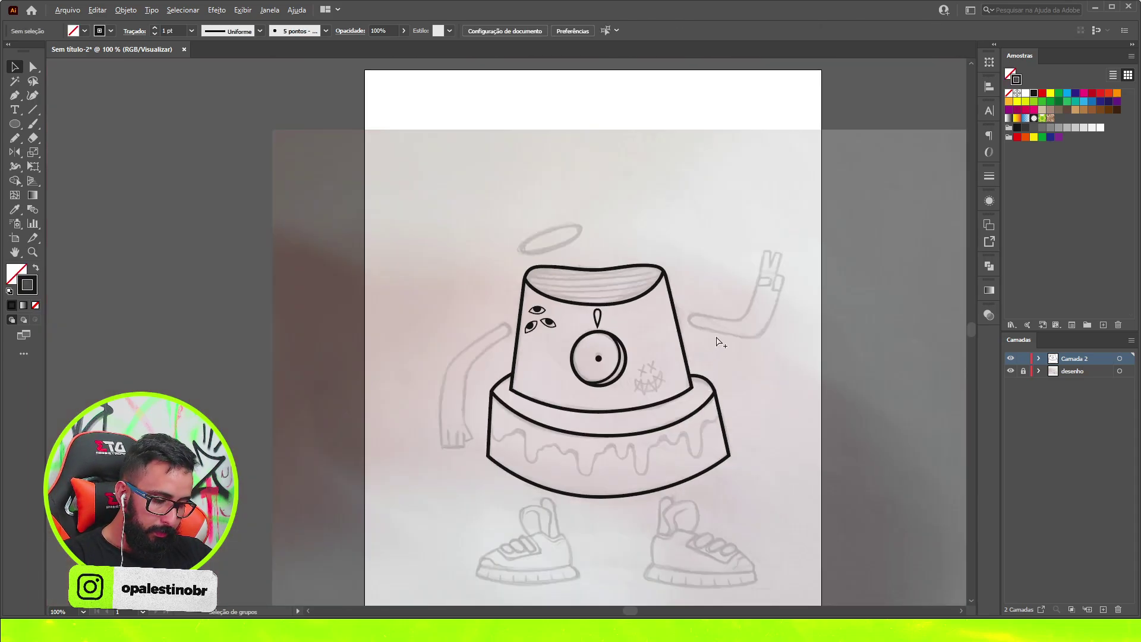
# - Draw the first diagonal stroke of the left X with the Pen tool
pyautogui.scroll(2, 719, 392)
pyautogui.keyDown('alt'); pyautogui.scroll(3, 635, 387); pyautogui.keyUp('alt')
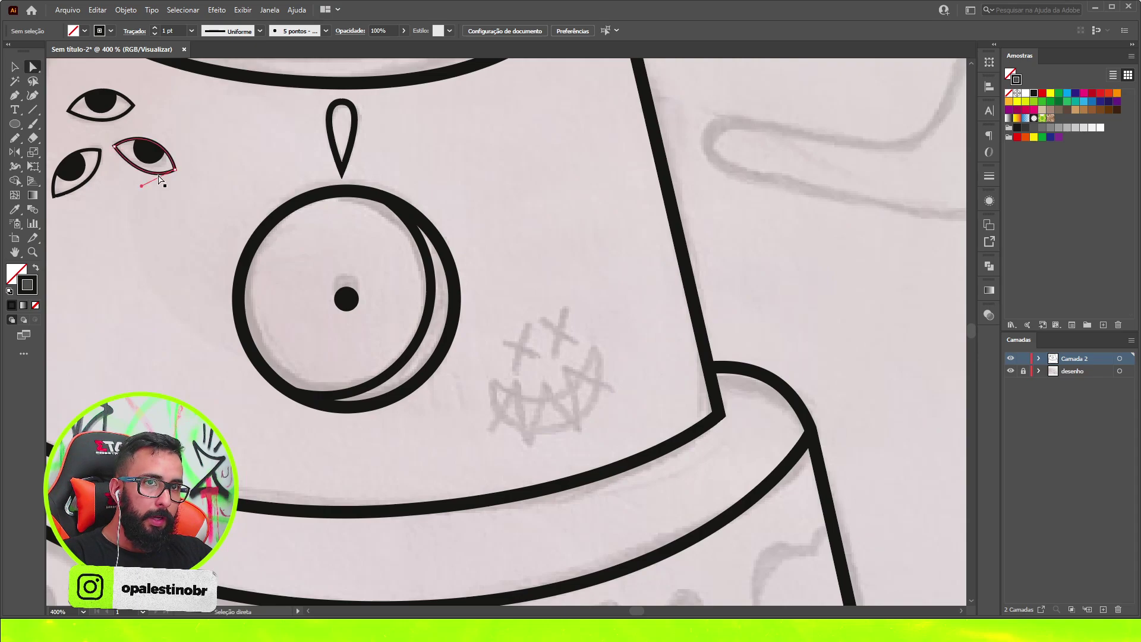
pyautogui.keyDown('alt'); pyautogui.scroll(1, 566, 359); pyautogui.keyUp('alt')
pyautogui.press('p')
pyautogui.click(510, 313)
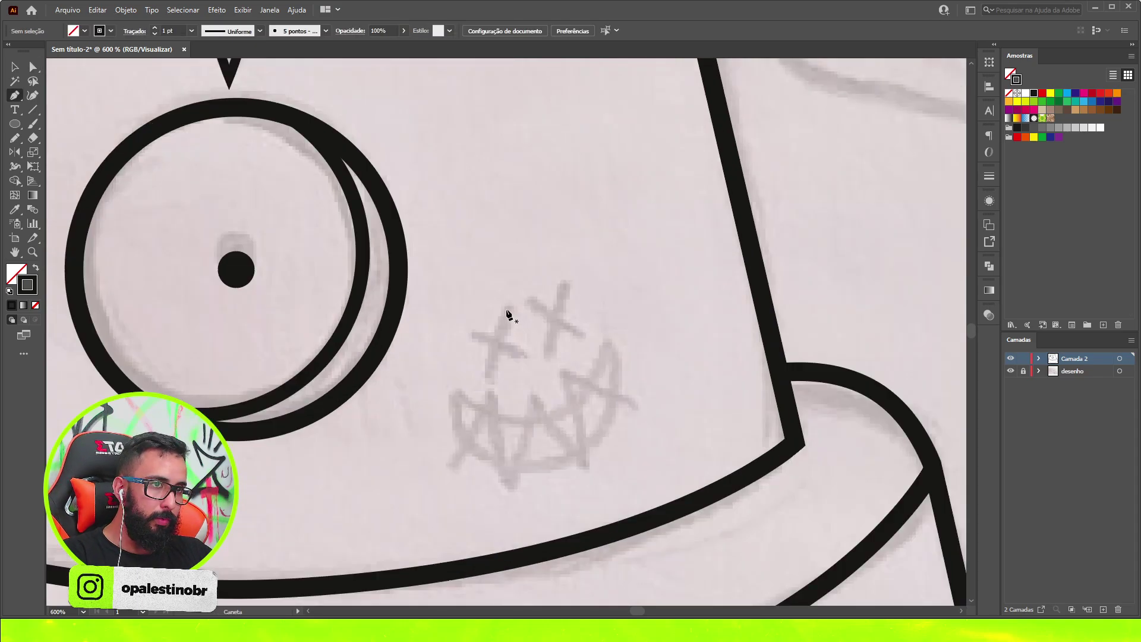
pyautogui.keyDown('alt'); pyautogui.scroll(1, 489, 360); pyautogui.keyUp('alt')
pyautogui.click(488, 389)
pyautogui.press('v')
pyautogui.click(483, 302)
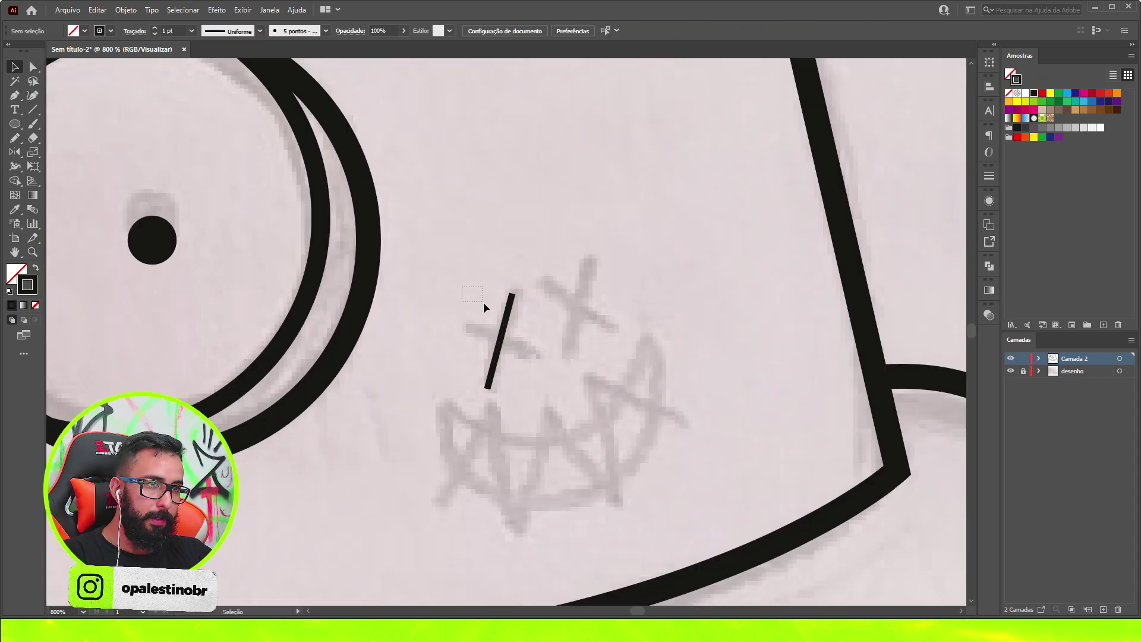
pyautogui.click(500, 342)
pyautogui.click(512, 283)
# - Add the crossing stroke to complete the left X
pyautogui.press('p')
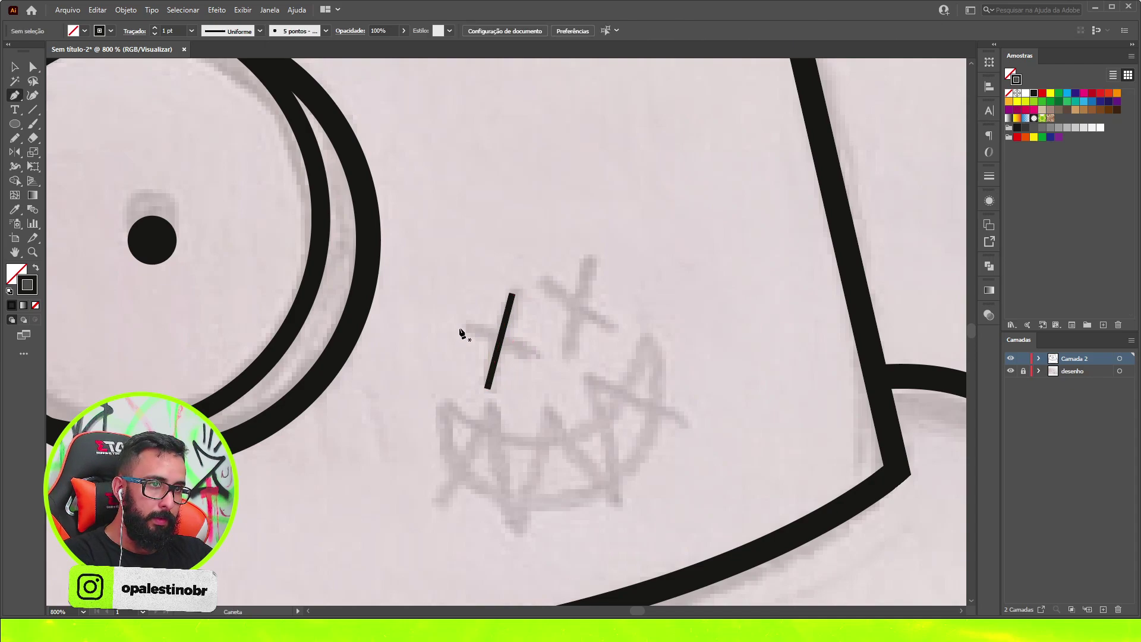
pyautogui.click(467, 325)
pyautogui.click(537, 355)
pyautogui.keyDown('ctrl'); pyautogui.click(544, 319); pyautogui.keyUp('ctrl')
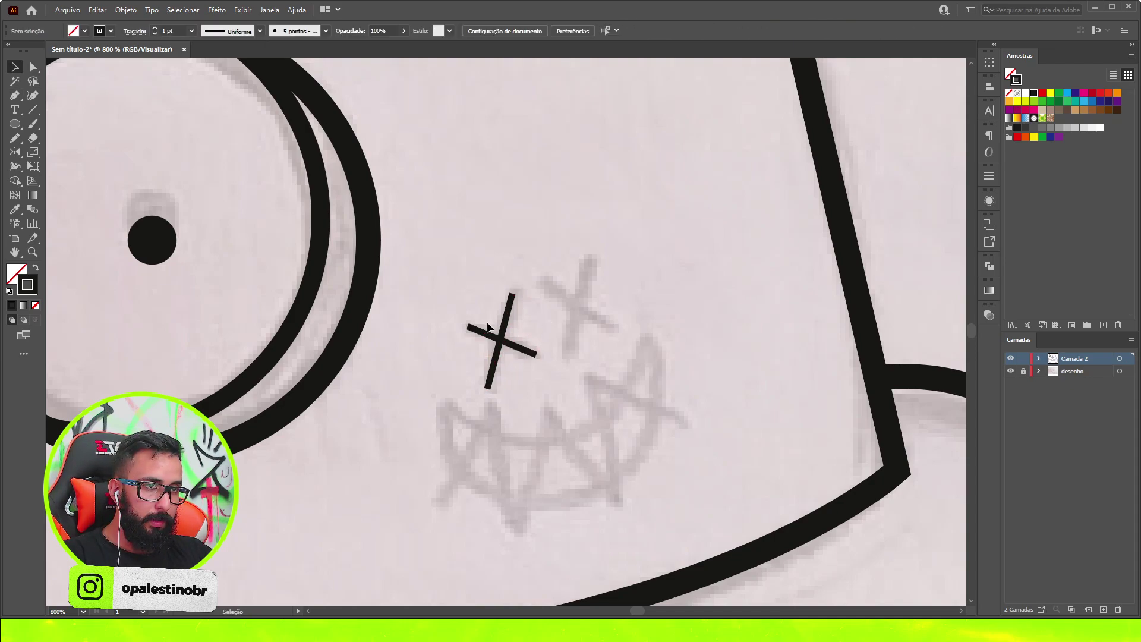
pyautogui.press('a')
pyautogui.click(466, 327)
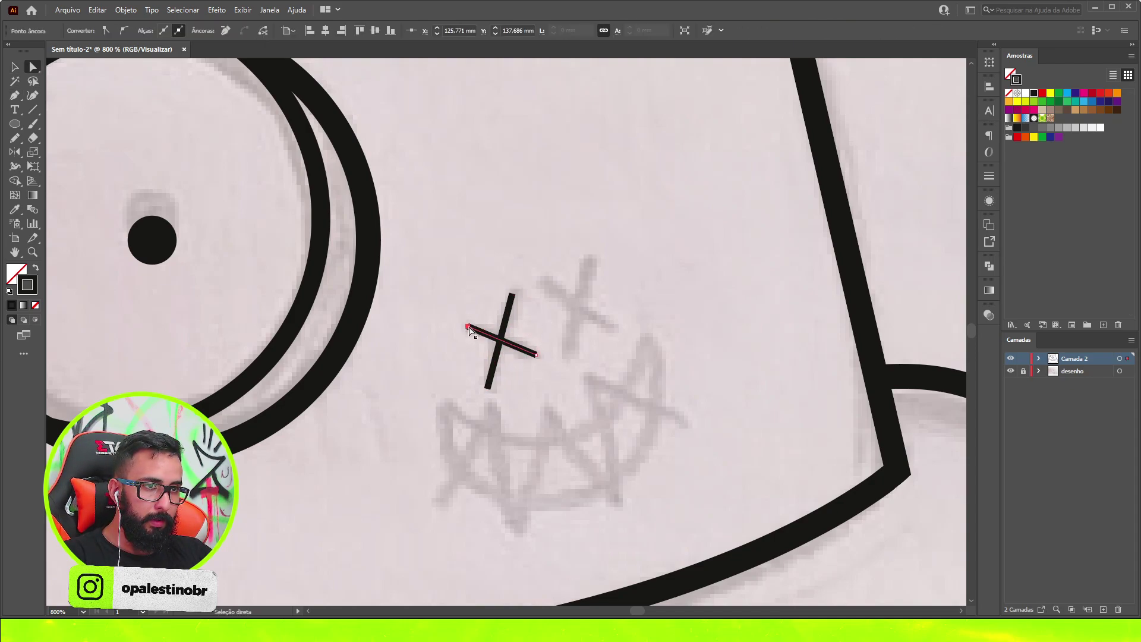
pyautogui.click(578, 311)
# - Group the two X strokes and place a copy over the right X sketch
pyautogui.press('v')
pyautogui.hotkey('ctrl', '+')
pyautogui.hotkey('ctrl', 'a')
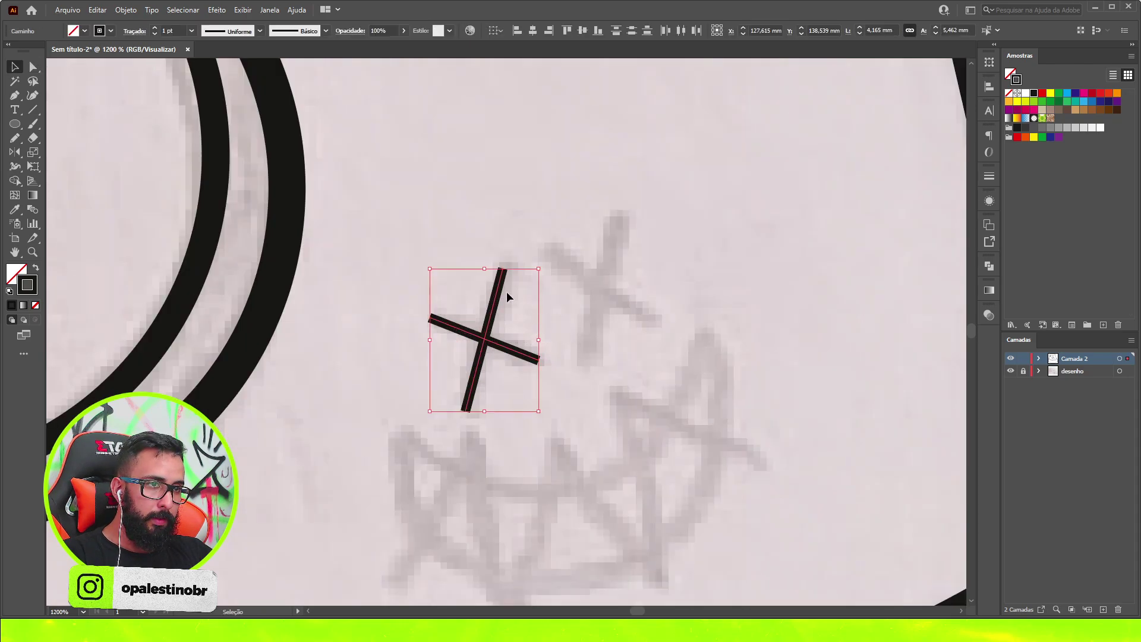
pyautogui.hotkey('ctrl', 'g')
pyautogui.moveTo(485, 342)
pyautogui.mouseDown()
pyautogui.moveTo(578, 288)
pyautogui.moveTo(602, 293)
pyautogui.mouseUp()
pyautogui.hotkey('ctrl', '-')
pyautogui.hotkey('ctrl', '-')
pyautogui.click(636, 314)
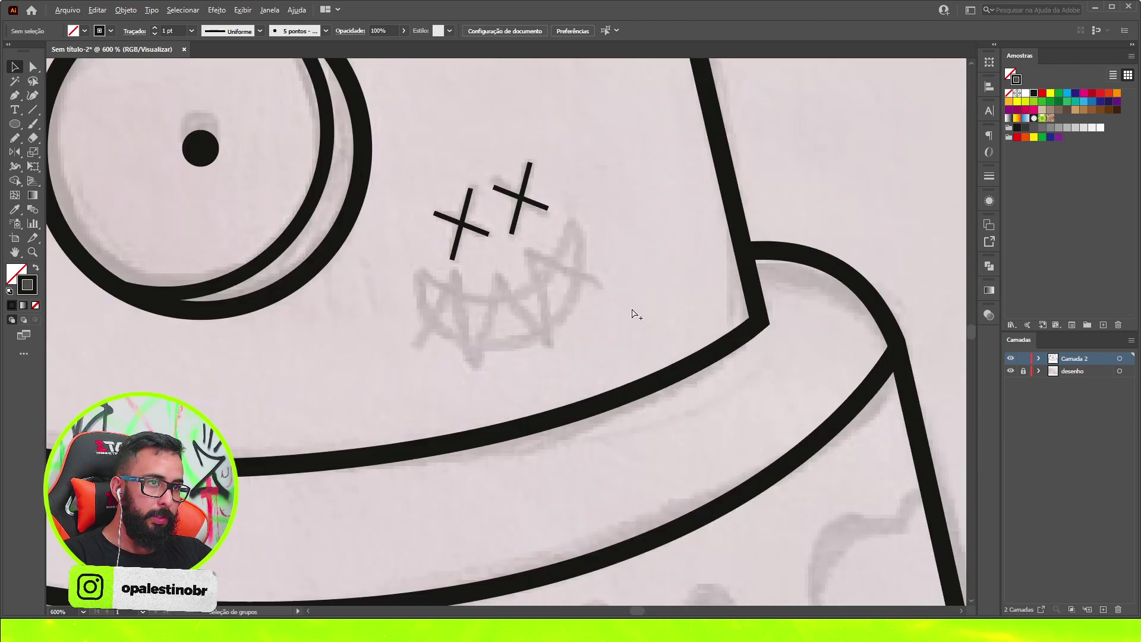
# - Draw a closed crescent smile outline with the Pen tool beneath the X marks
pyautogui.press('p')
pyautogui.click(416, 269)
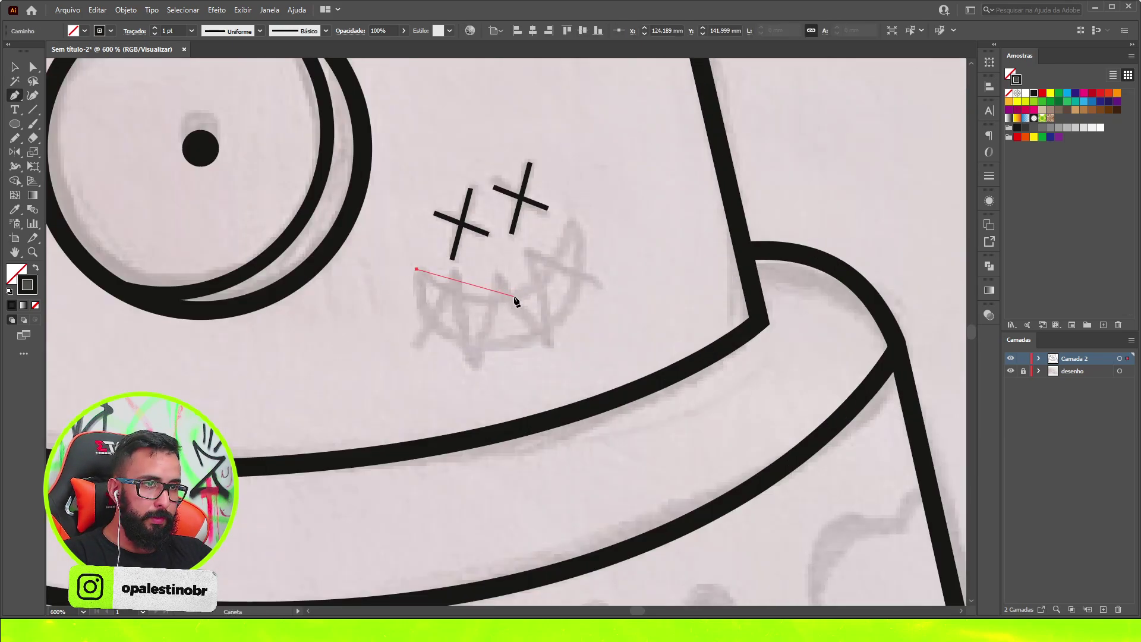
pyautogui.moveTo(515, 296); pyautogui.dragTo(568, 282)
pyautogui.moveTo(571, 214)
pyautogui.mouseDown()
pyautogui.moveTo(533, 326)
pyautogui.moveTo(443, 392)
pyautogui.mouseUp()
pyautogui.moveTo(417, 271); pyautogui.dragTo(461, 311)
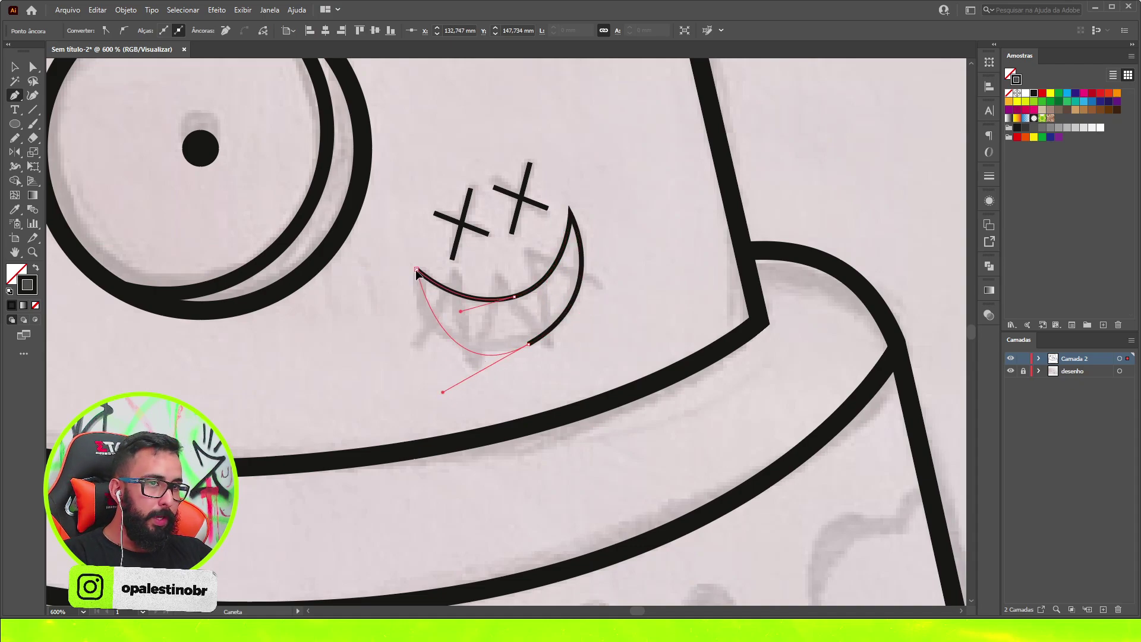
# - Refine the smile's curve by adjusting its bottom and top-left anchors with Direct Selection
pyautogui.press('a')
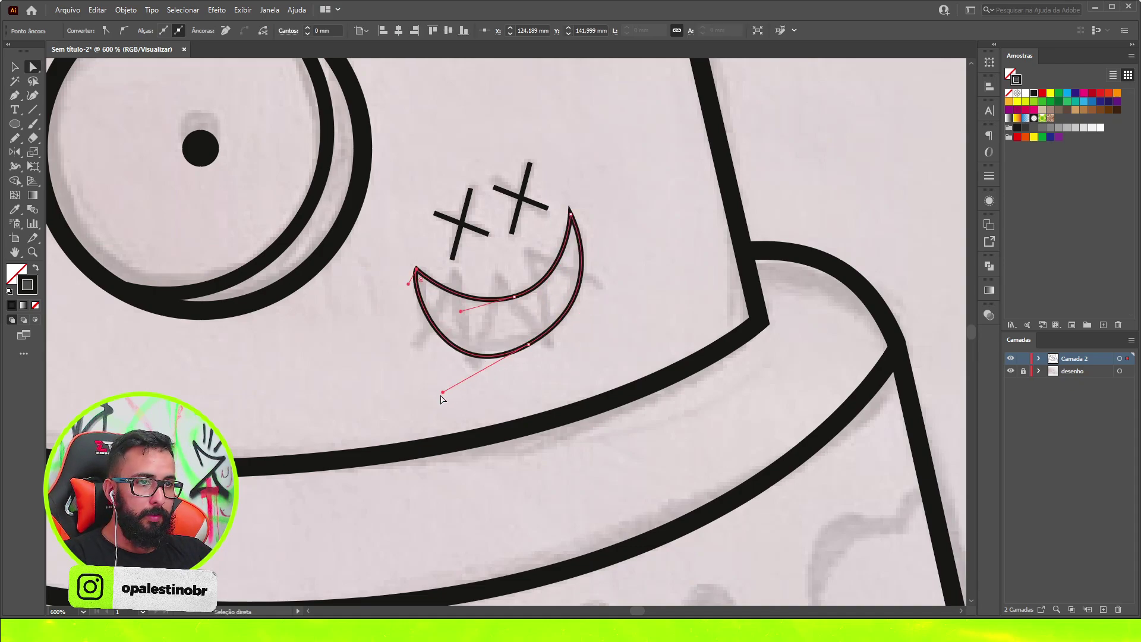
pyautogui.click(447, 385)
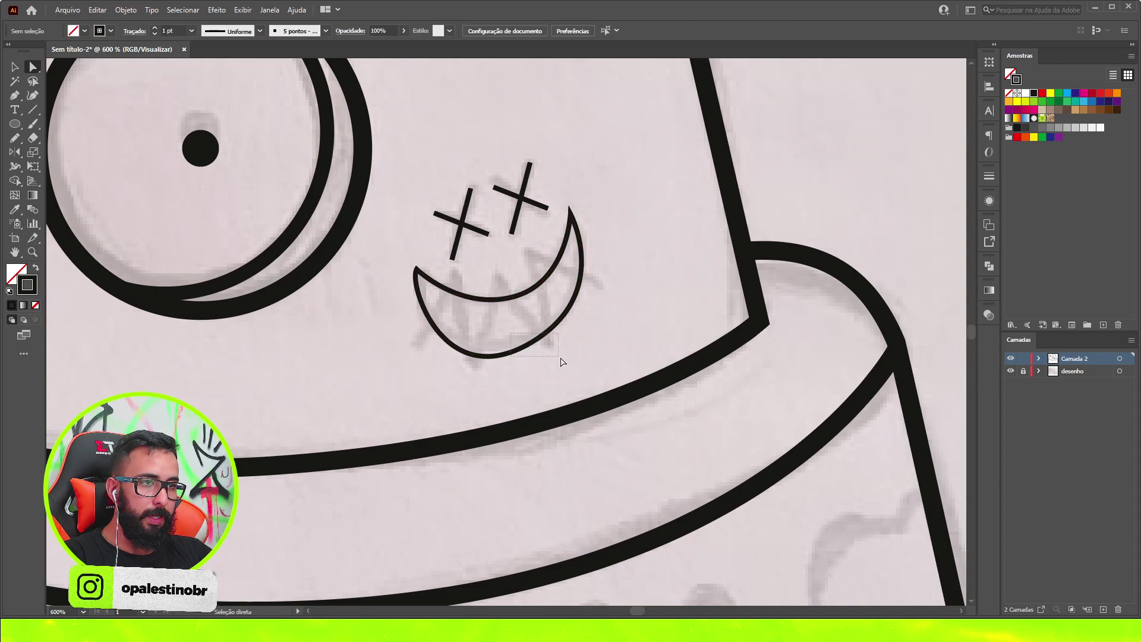
pyautogui.moveTo(511, 334); pyautogui.dragTo(561, 361)
pyautogui.moveTo(443, 393); pyautogui.dragTo(442, 378)
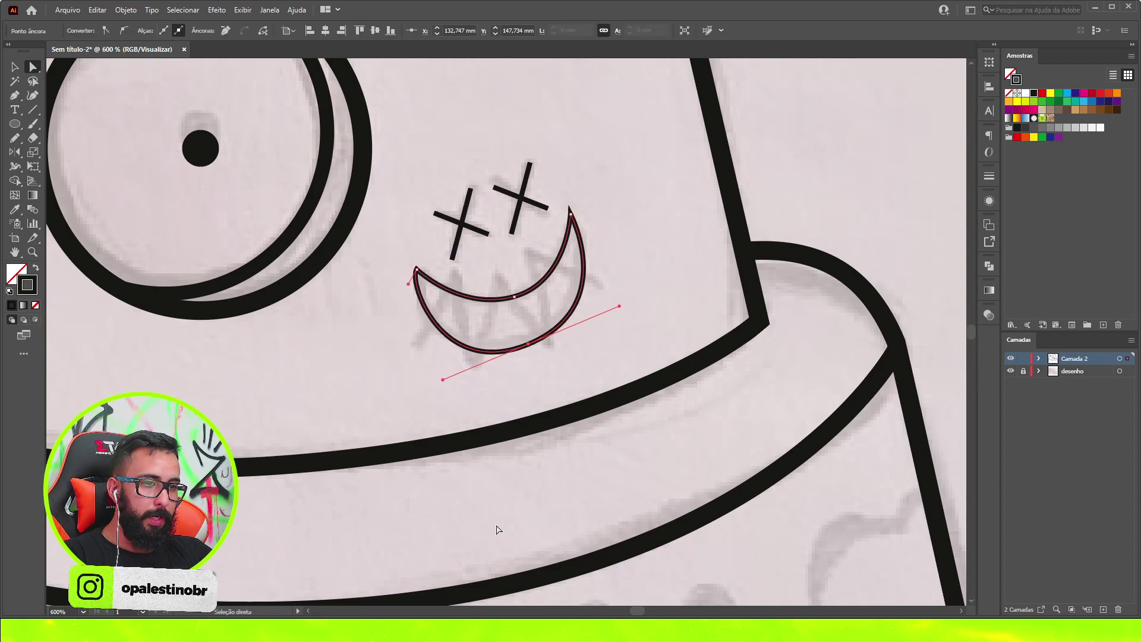
pyautogui.click(597, 237)
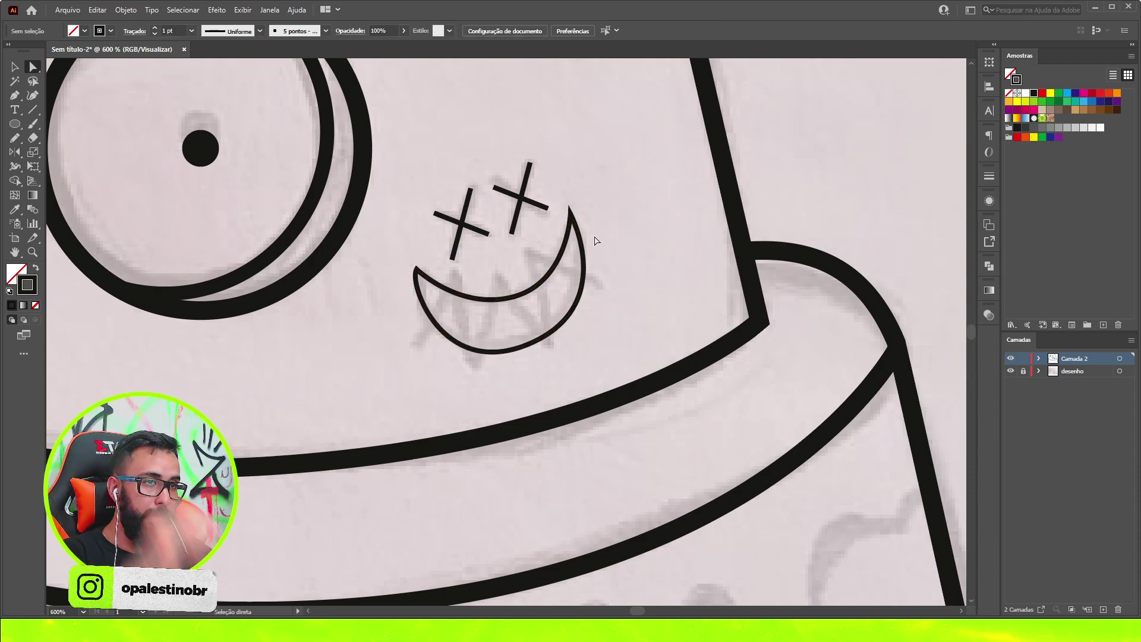
pyautogui.scroll(1, 419, 266)
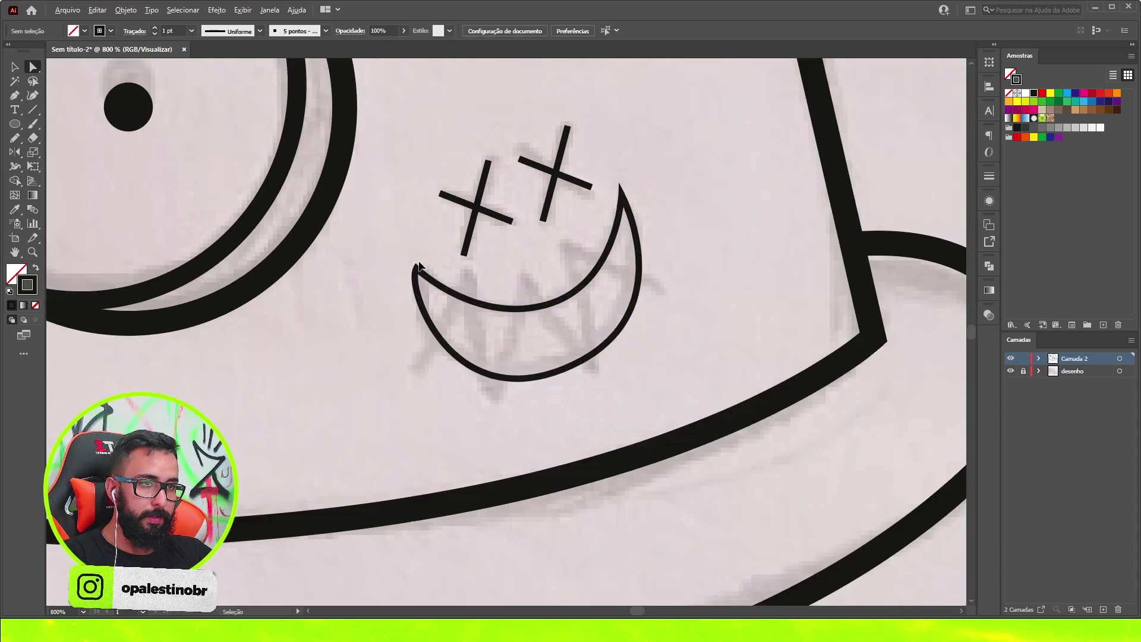
pyautogui.moveTo(458, 313); pyautogui.dragTo(418, 289)
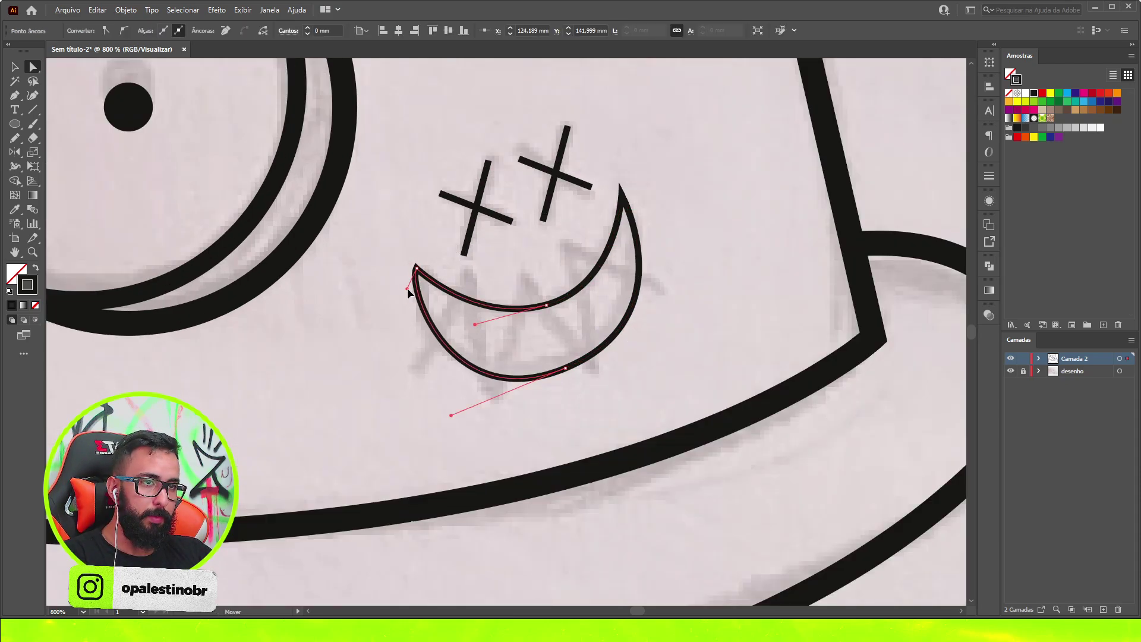
pyautogui.click(566, 369)
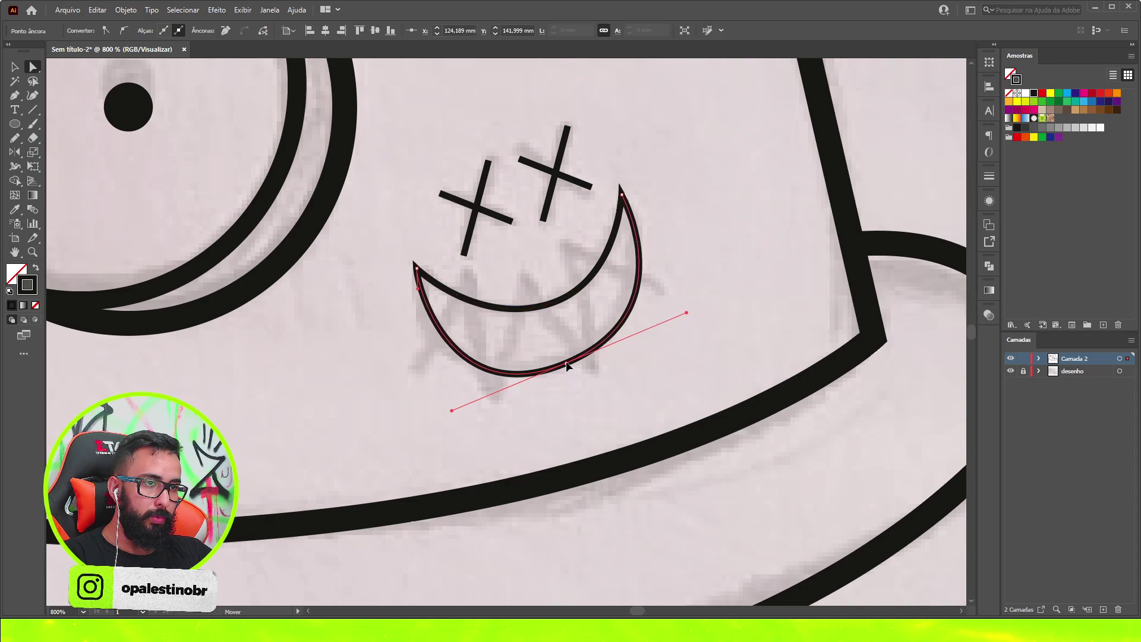
pyautogui.click(581, 387)
pyautogui.scroll(-1, 518, 330)
# - Draw a seven-point zigzag line of teeth across the smile with the Pen tool
pyautogui.press('p')
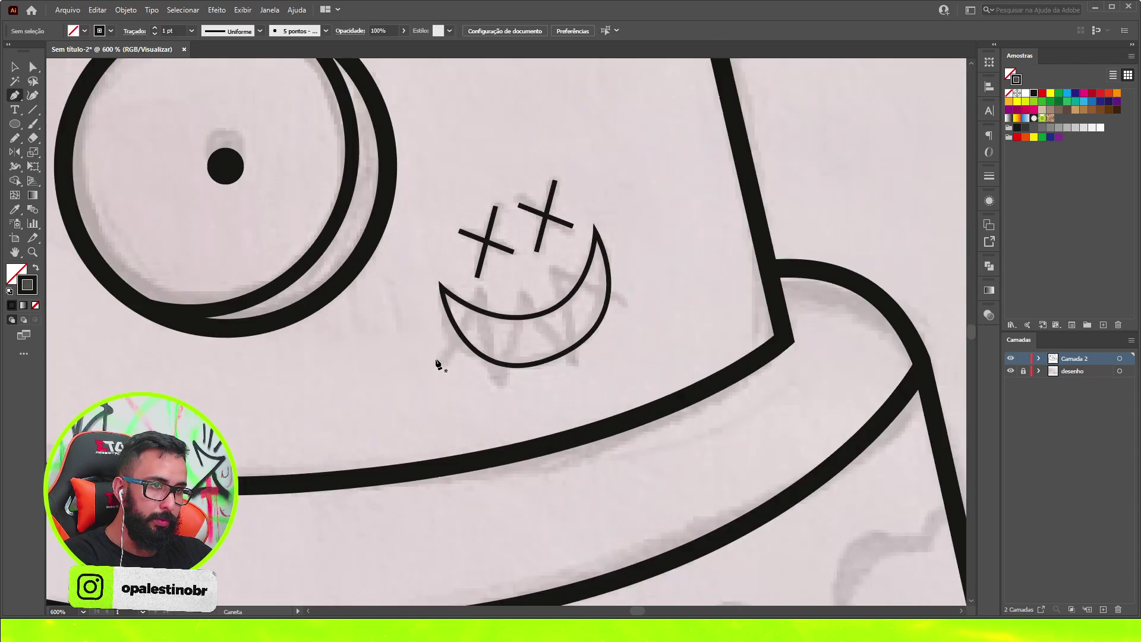
pyautogui.click(443, 360)
pyautogui.click(480, 288)
pyautogui.click(499, 391)
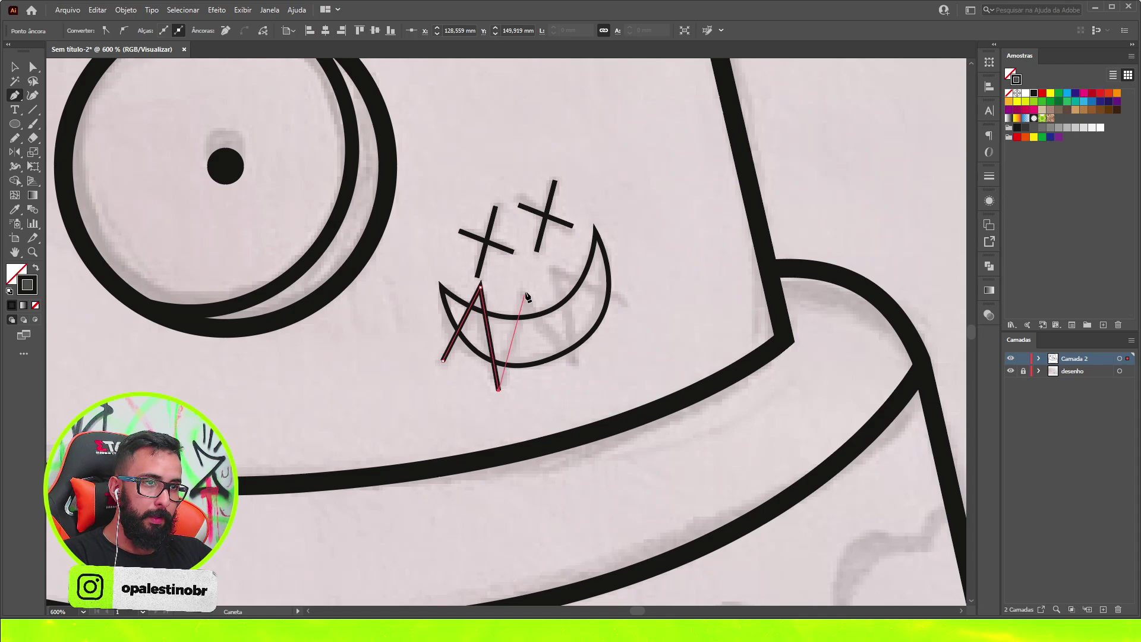
pyautogui.click(523, 289)
pyautogui.click(574, 364)
pyautogui.click(553, 269)
pyautogui.click(627, 298)
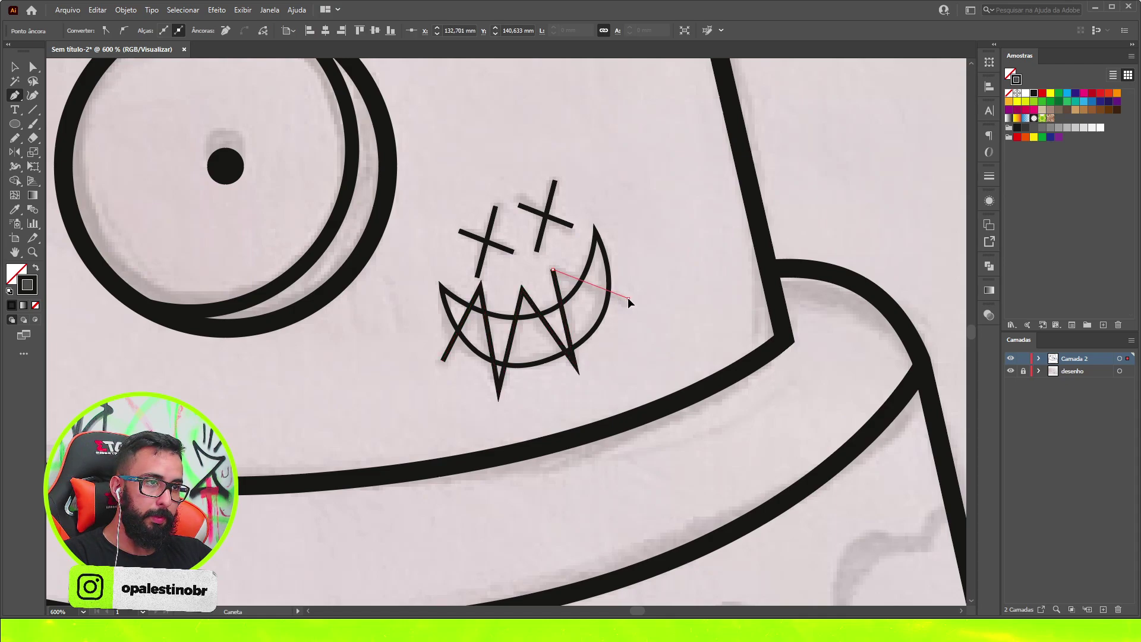
# - Select the two X marks together with the mouth paths
pyautogui.press('v')
pyautogui.moveTo(459, 172); pyautogui.dragTo(668, 360)
pyautogui.click(662, 261)
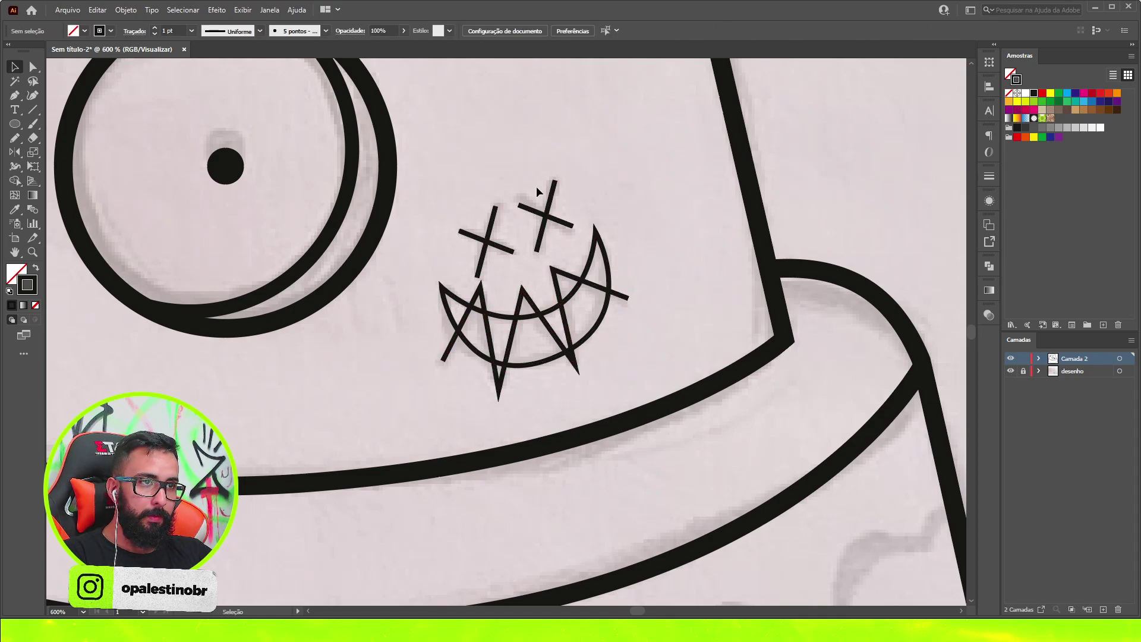
pyautogui.moveTo(572, 241); pyautogui.dragTo(572, 243)
pyautogui.keyDown('shift'); pyautogui.click(566, 274); pyautogui.keyUp('shift')
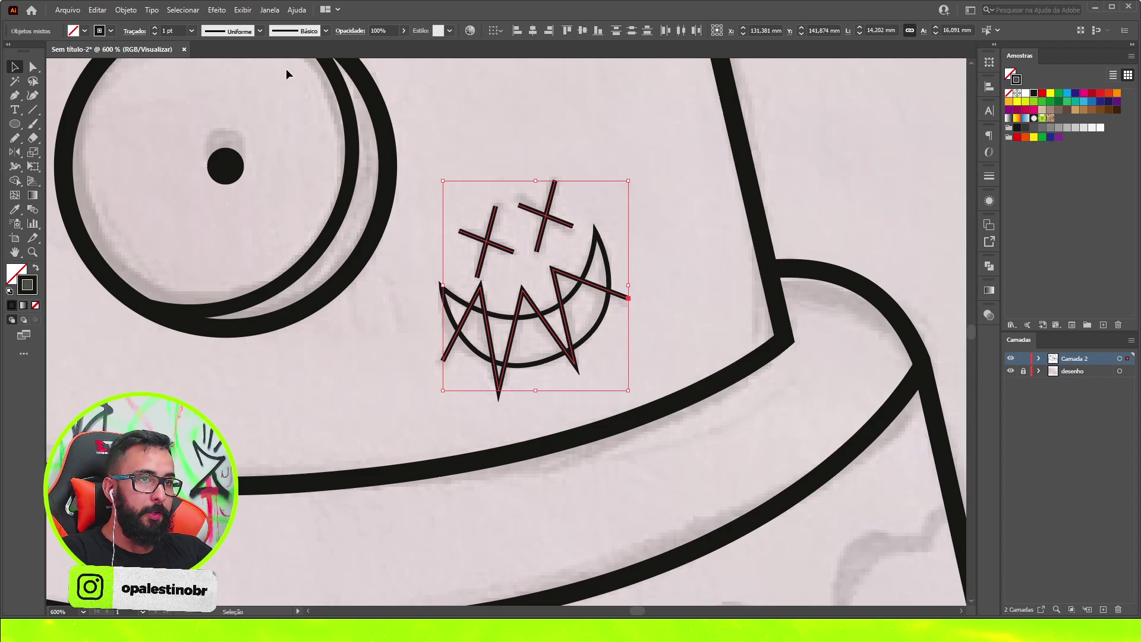
pyautogui.click(241, 33)
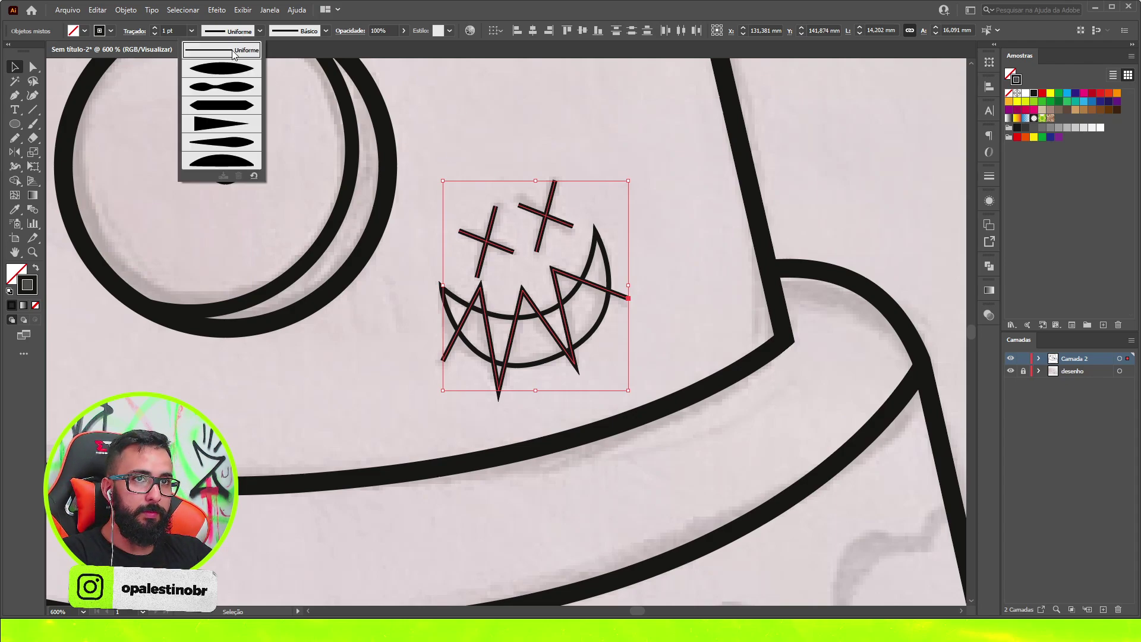
pyautogui.click(230, 71)
pyautogui.click(614, 137)
pyautogui.scroll(-2, 583, 301)
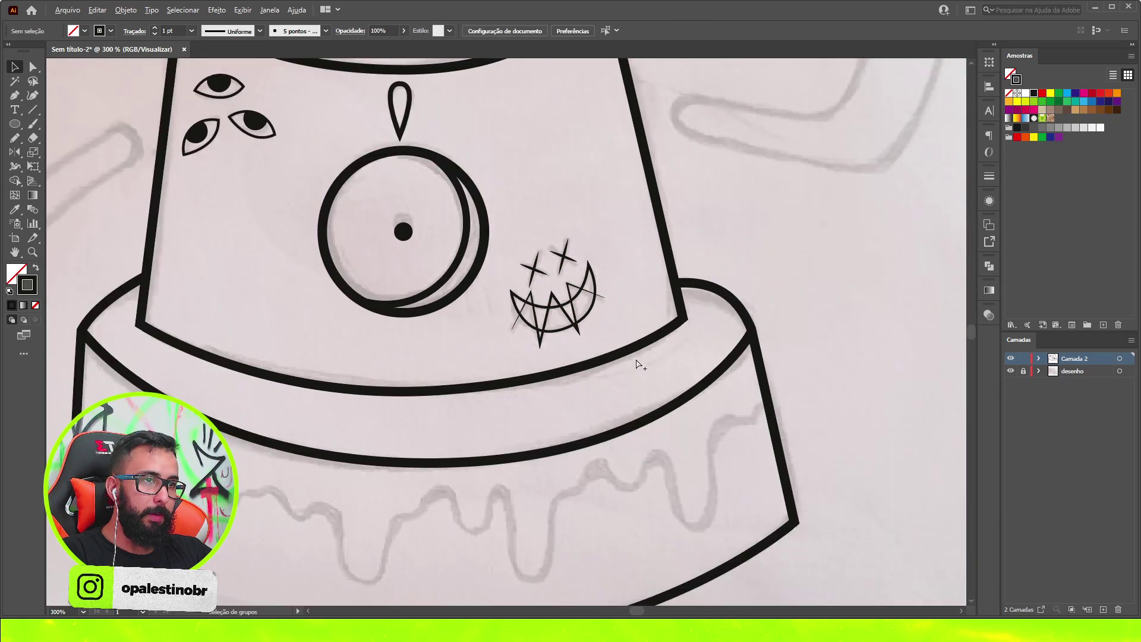
pyautogui.scroll(-2, 637, 364)
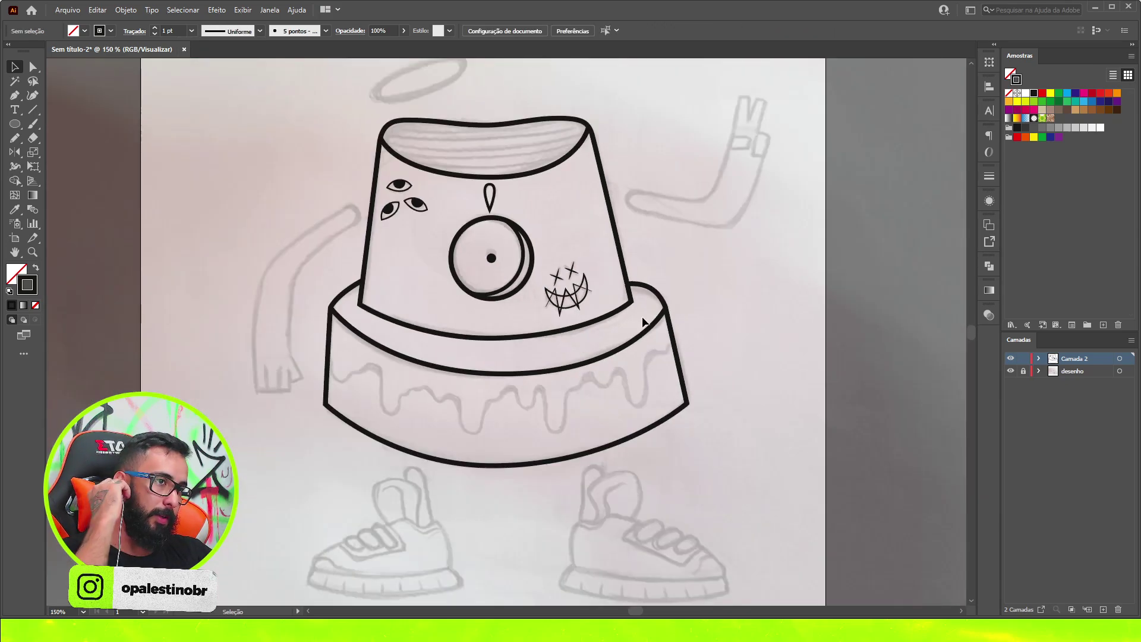
pyautogui.scroll(-1, 643, 321)
pyautogui.scroll(-1, 557, 387)
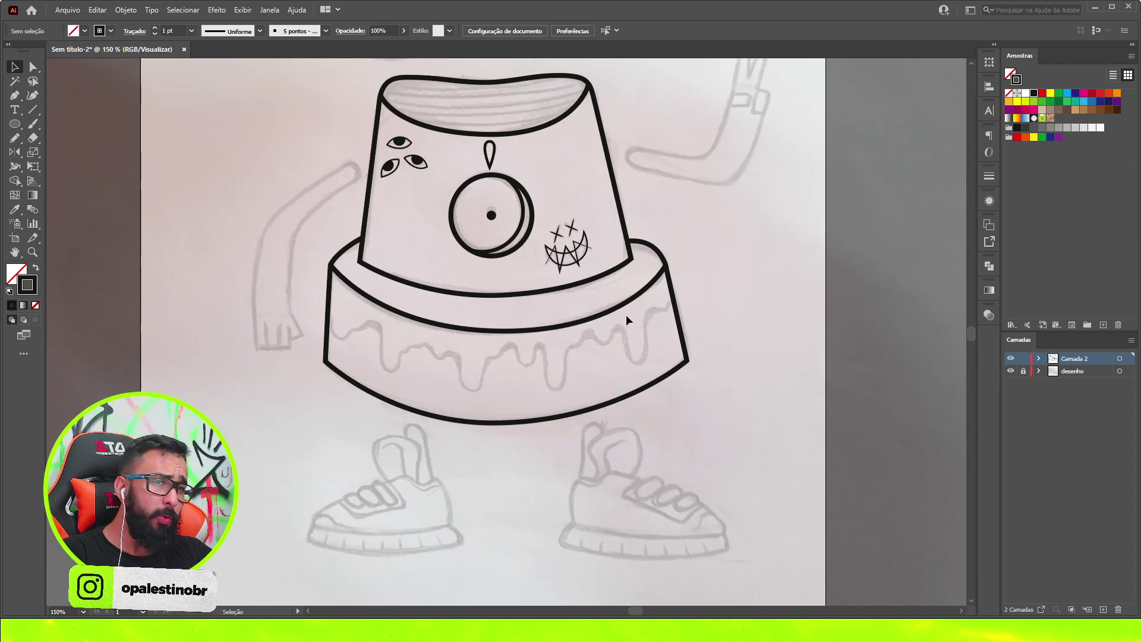
pyautogui.scroll(1, 505, 376)
pyautogui.scroll(1, 368, 353)
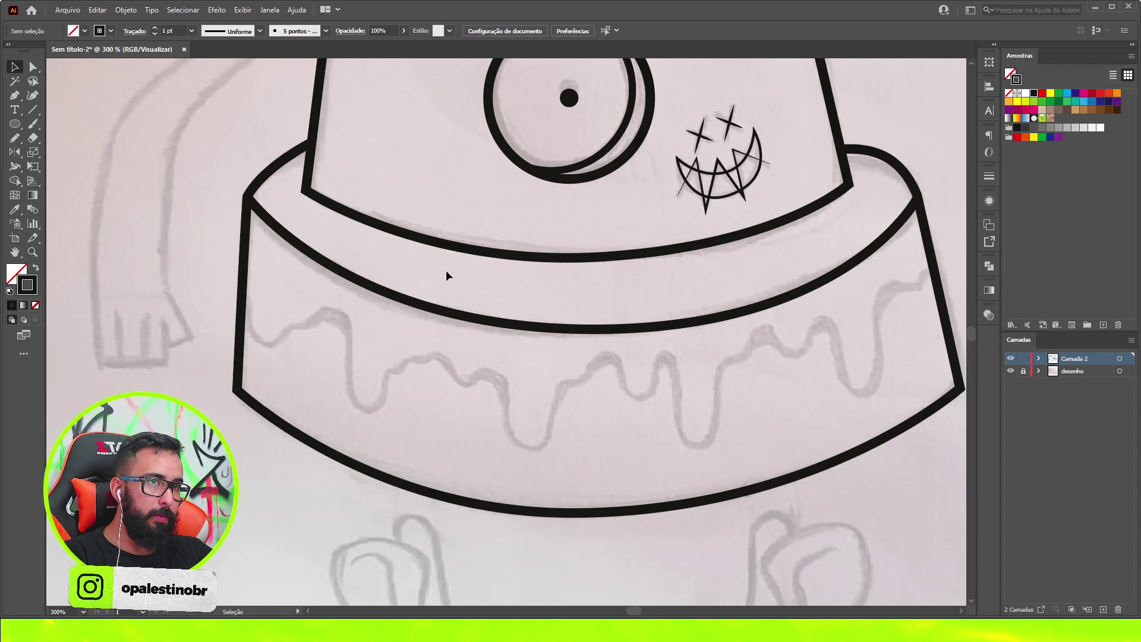
pyautogui.press('a')
# - Trace the wavy drip line across the cap band with the Pencil, then fit the page in view
pyautogui.click(881, 156)
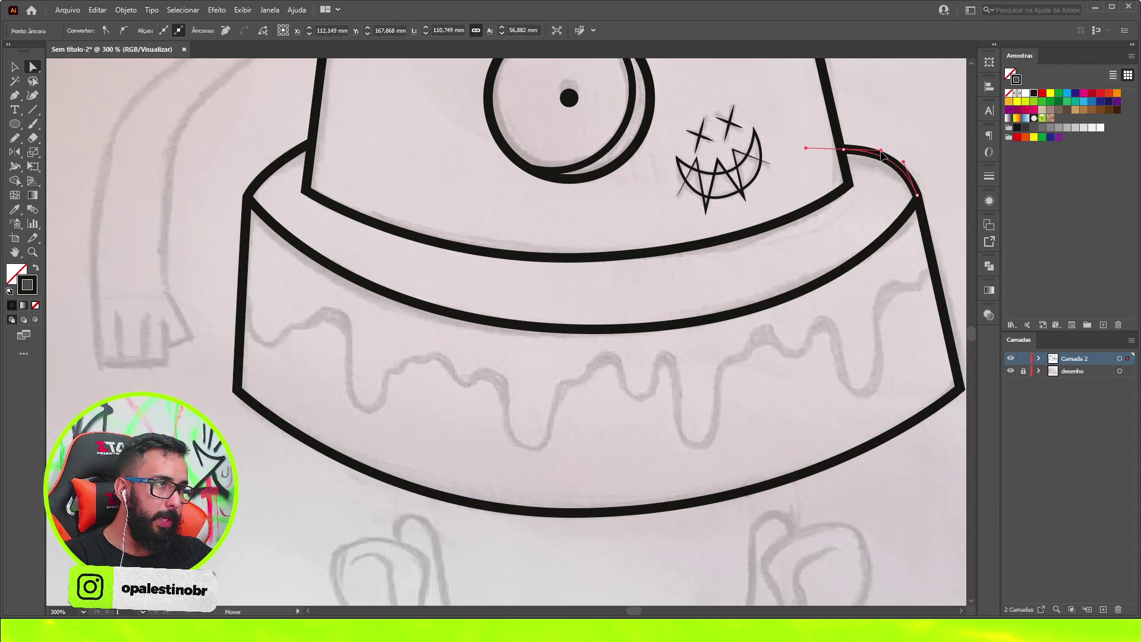
pyautogui.click(433, 283)
pyautogui.scroll(-1, 451, 303)
pyautogui.press('n')
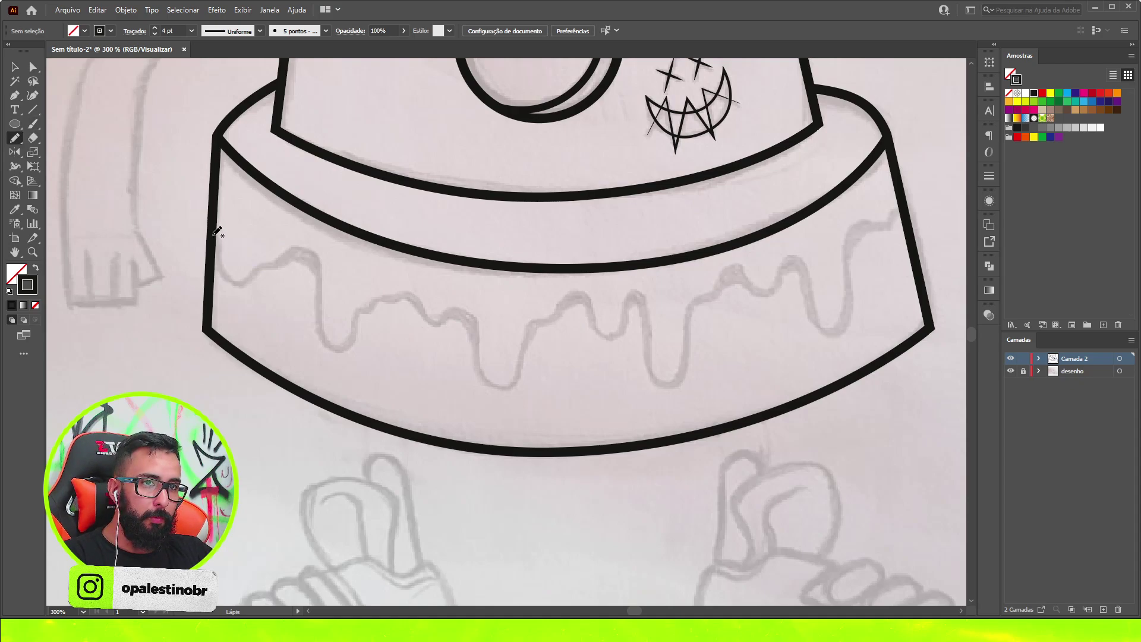
pyautogui.moveTo(224, 263); pyautogui.dragTo(231, 282)
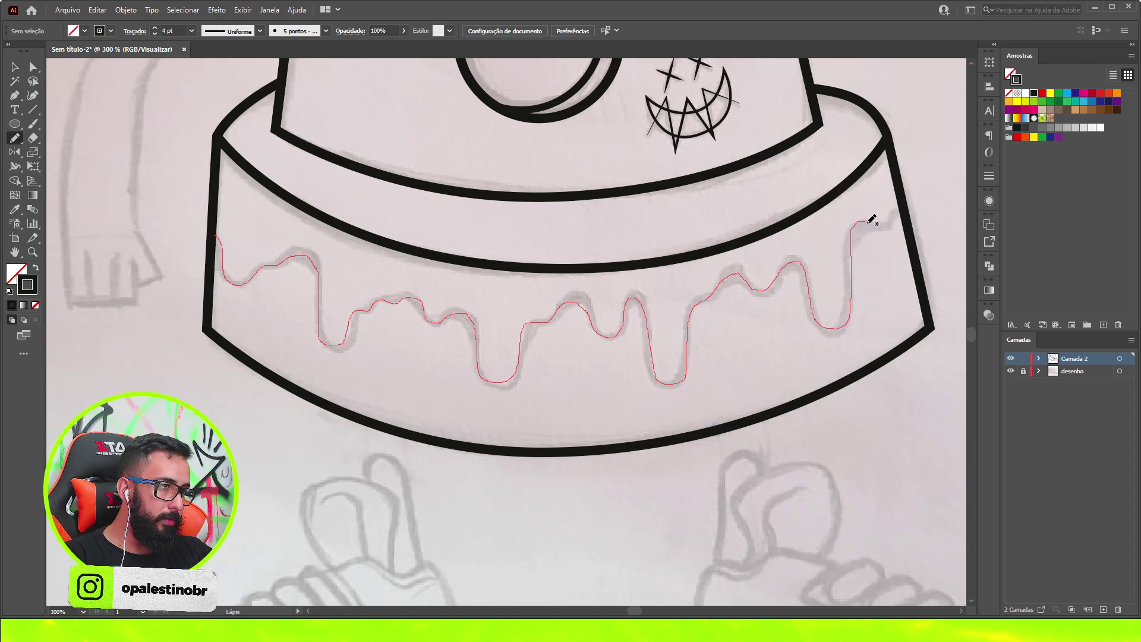
pyautogui.moveTo(904, 202); pyautogui.dragTo(911, 201)
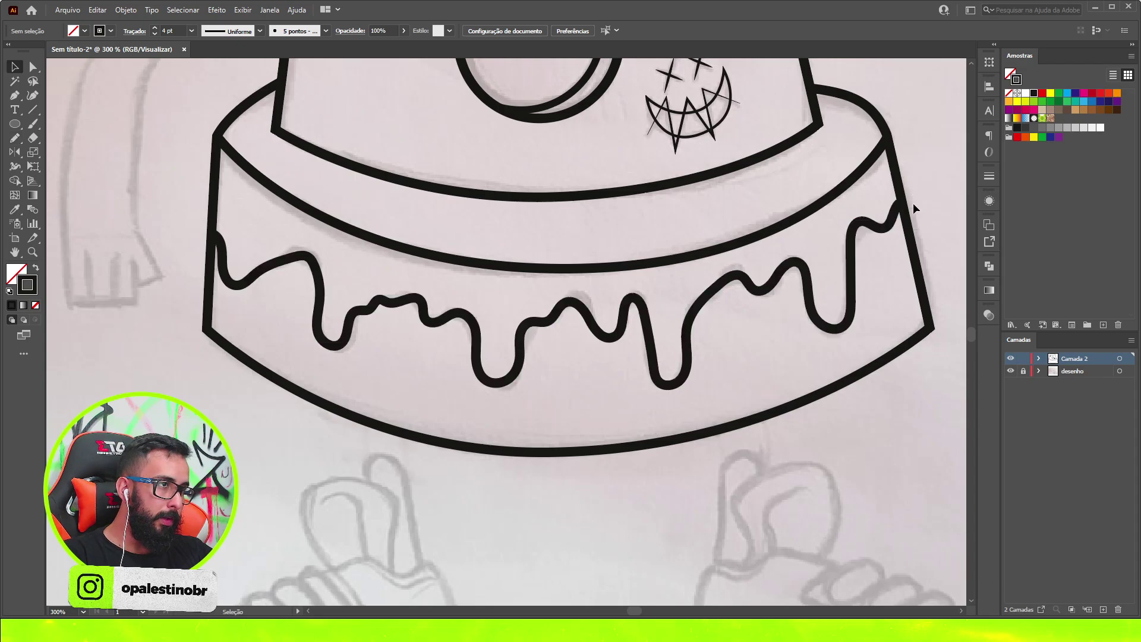
pyautogui.press('v')
pyautogui.hotkey('ctrl', '1')
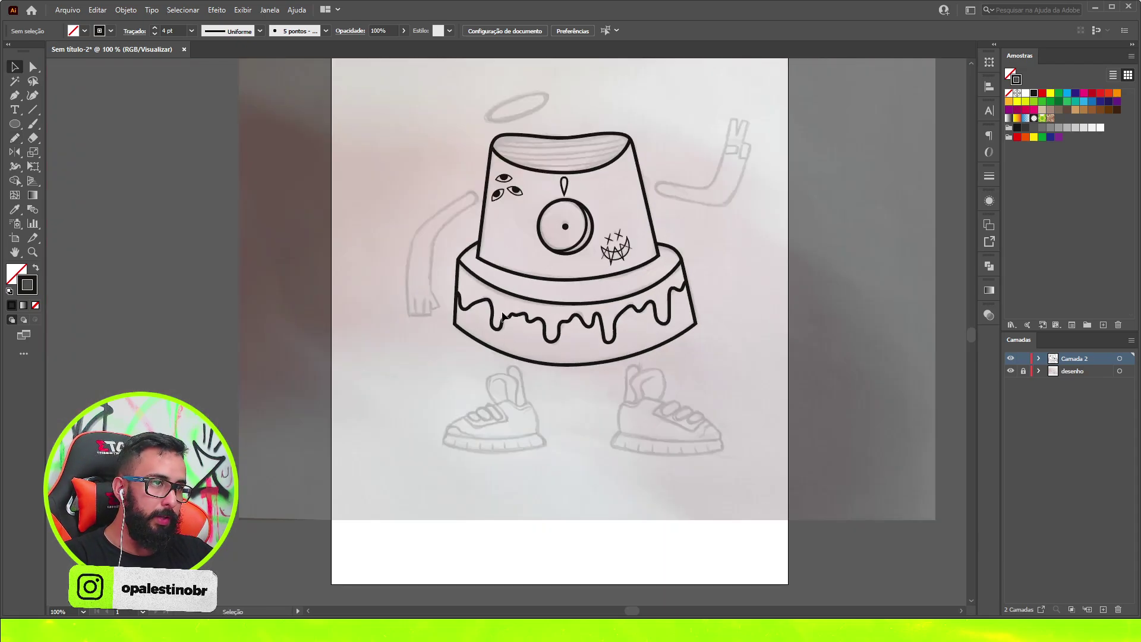
# - Select the drip line and lower its stroke weight to 2 pt
pyautogui.scroll(3, 624, 324)
pyautogui.scroll(-2, 606, 330)
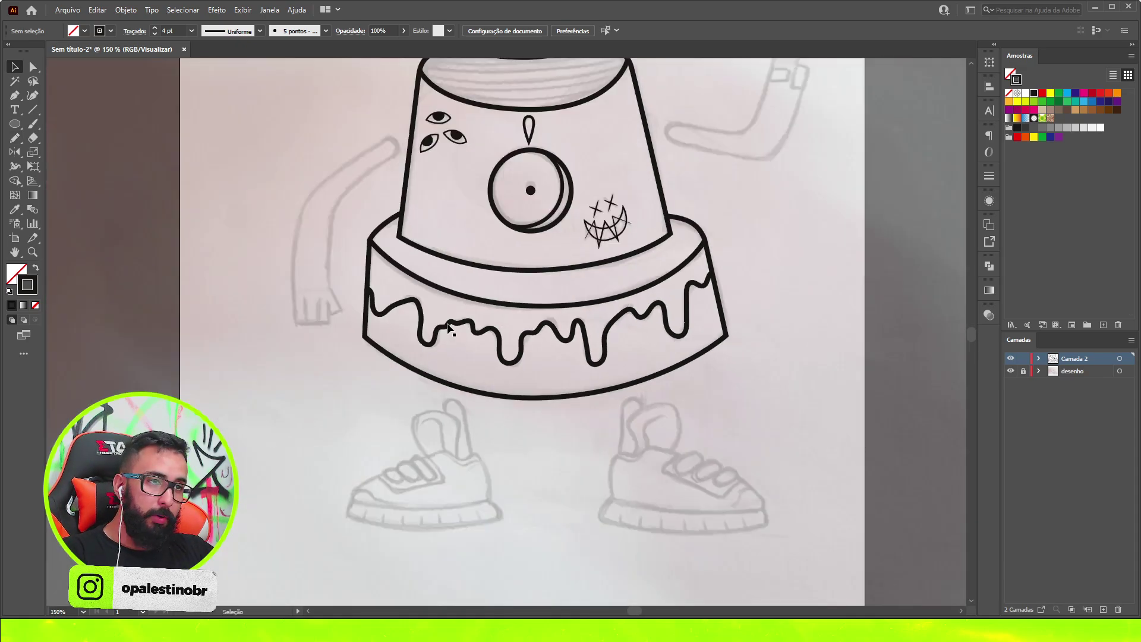
pyautogui.scroll(1, 449, 327)
pyautogui.click(416, 340)
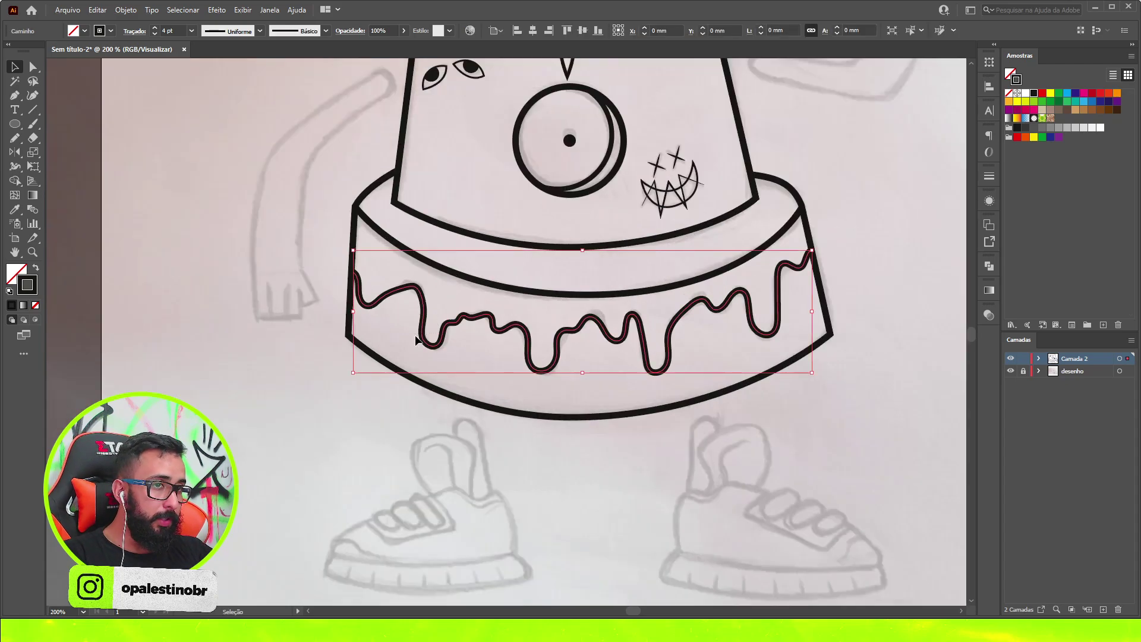
pyautogui.click(472, 357)
pyautogui.scroll(2, 472, 356)
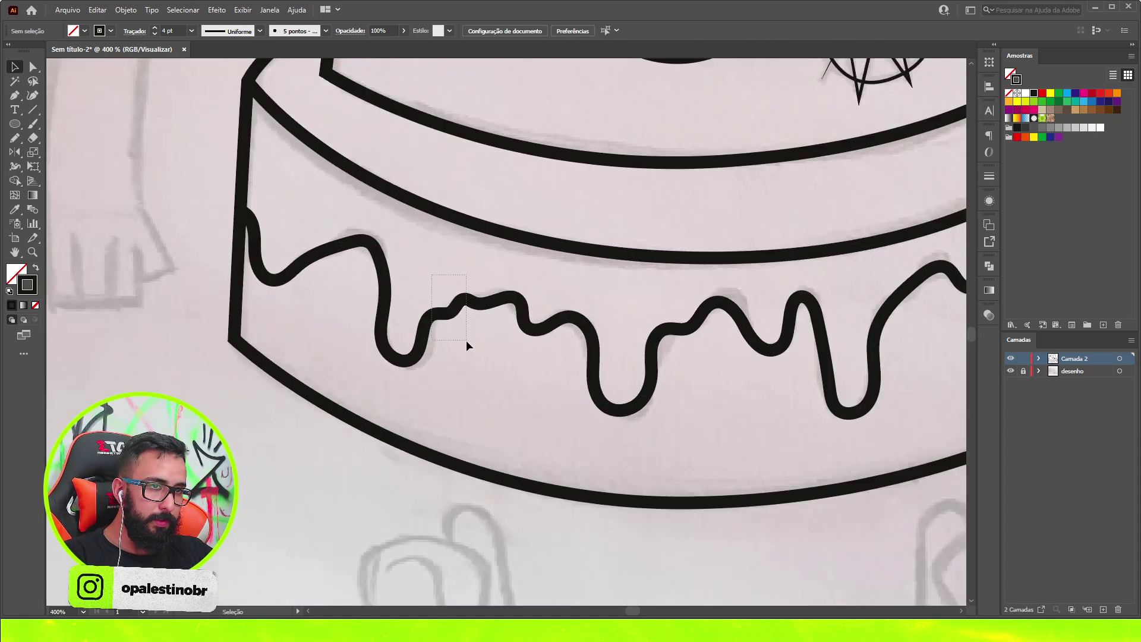
pyautogui.moveTo(432, 275); pyautogui.dragTo(466, 340)
pyautogui.click(172, 31)
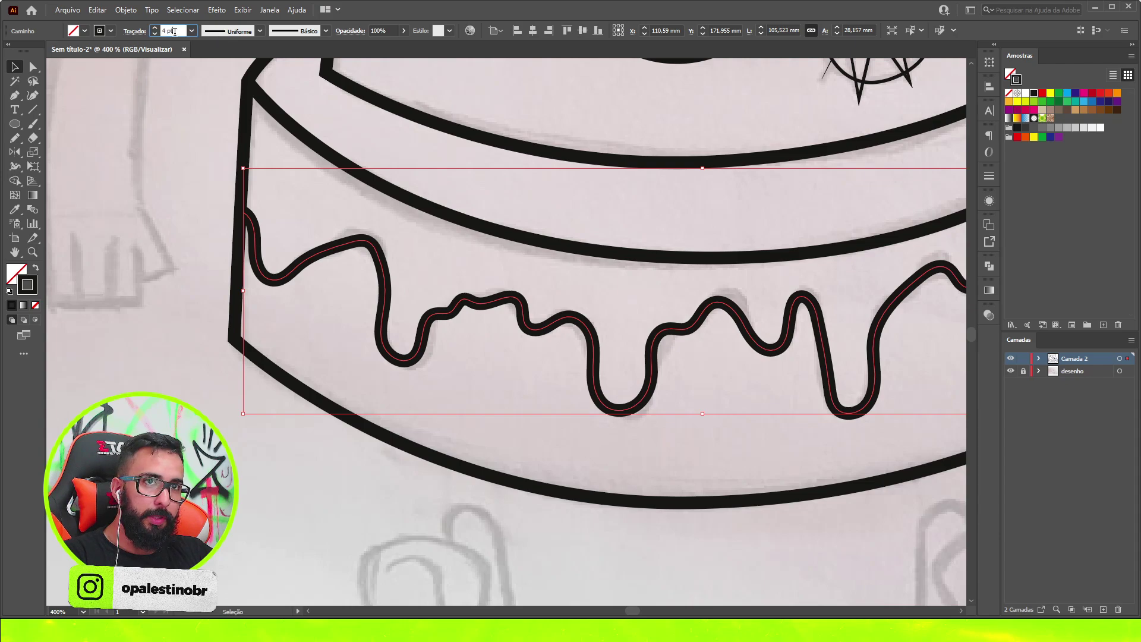
pyautogui.press('Down')
pyautogui.press('Down')
pyautogui.press('Return')
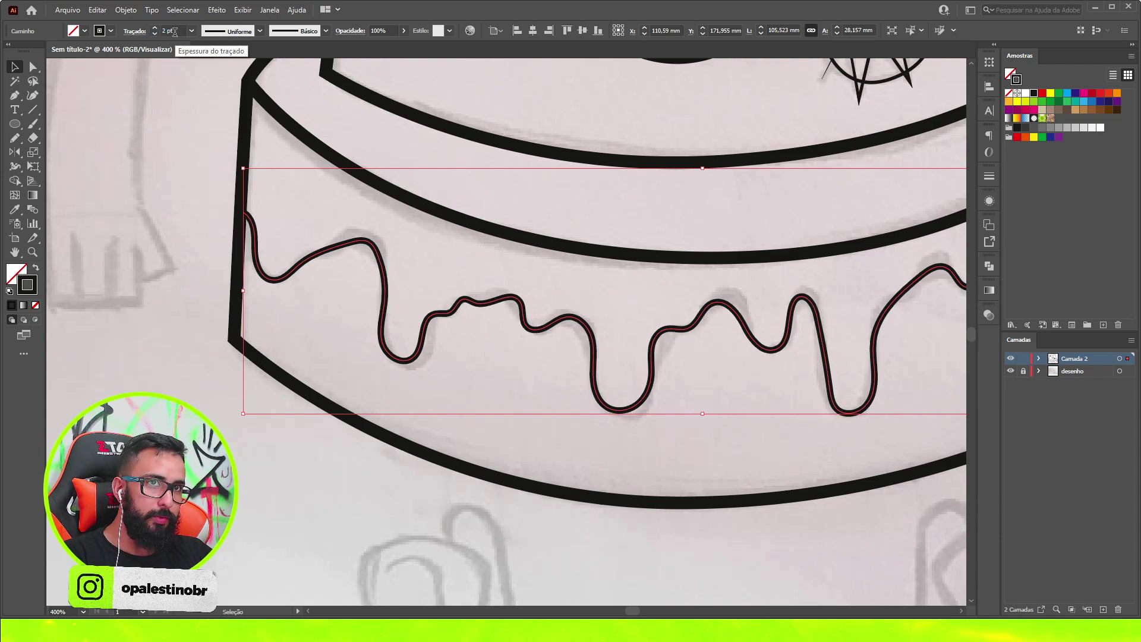
pyautogui.scroll(1, 302, 229)
# - Widen the drip line at its first peak and narrow it at the kink with the Width tool
pyautogui.hotkey('shift', 'w')
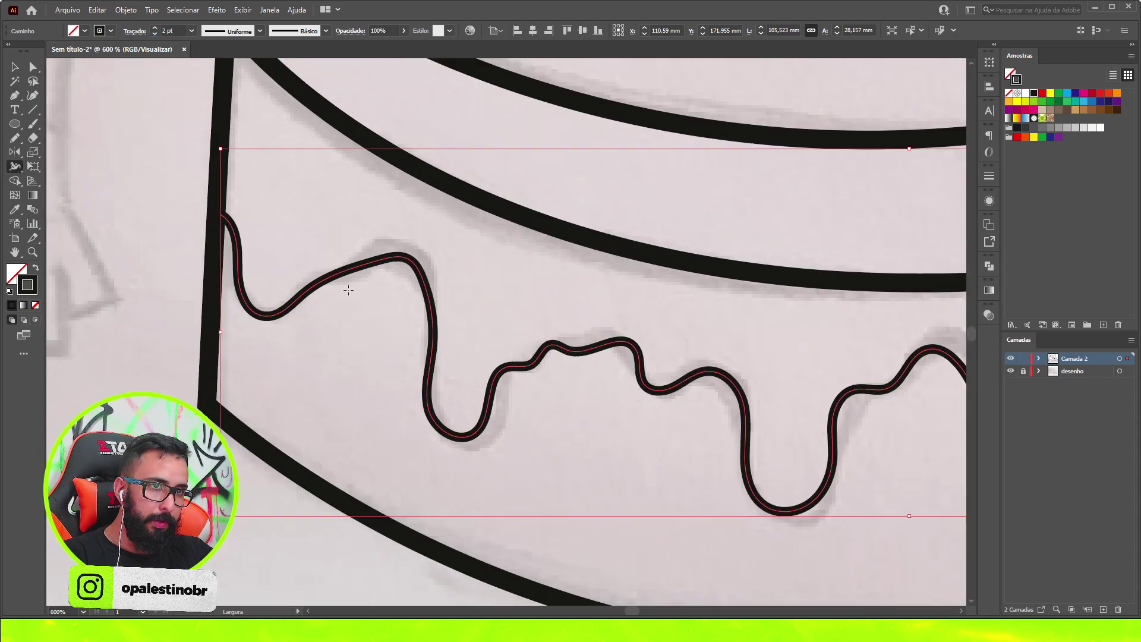
pyautogui.moveTo(405, 260); pyautogui.dragTo(462, 250)
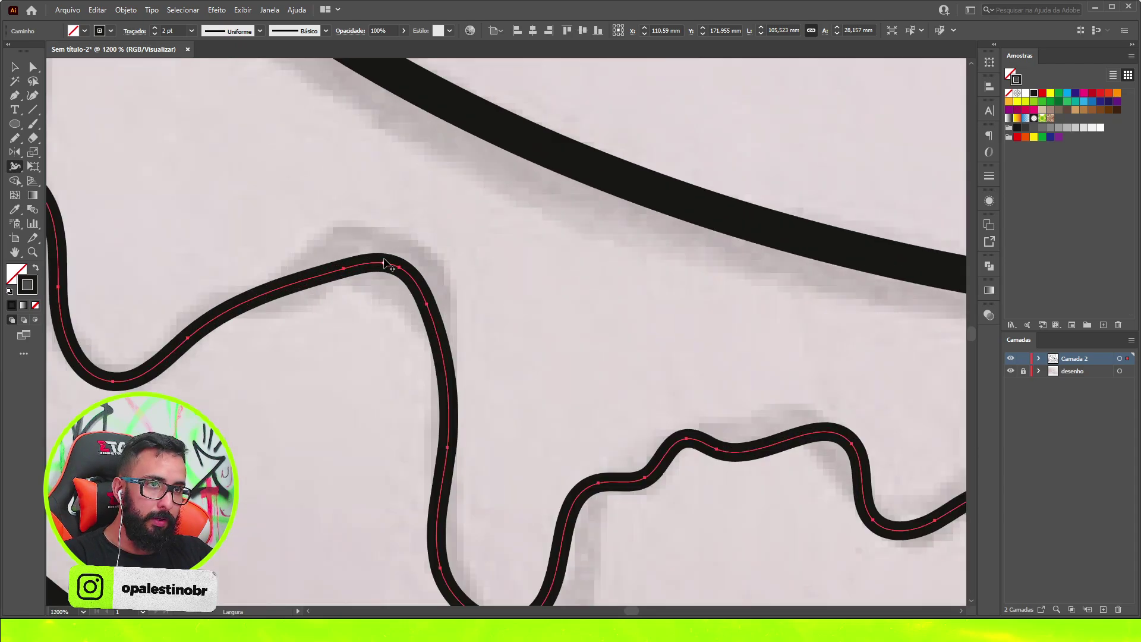
pyautogui.scroll(-1, 324, 207)
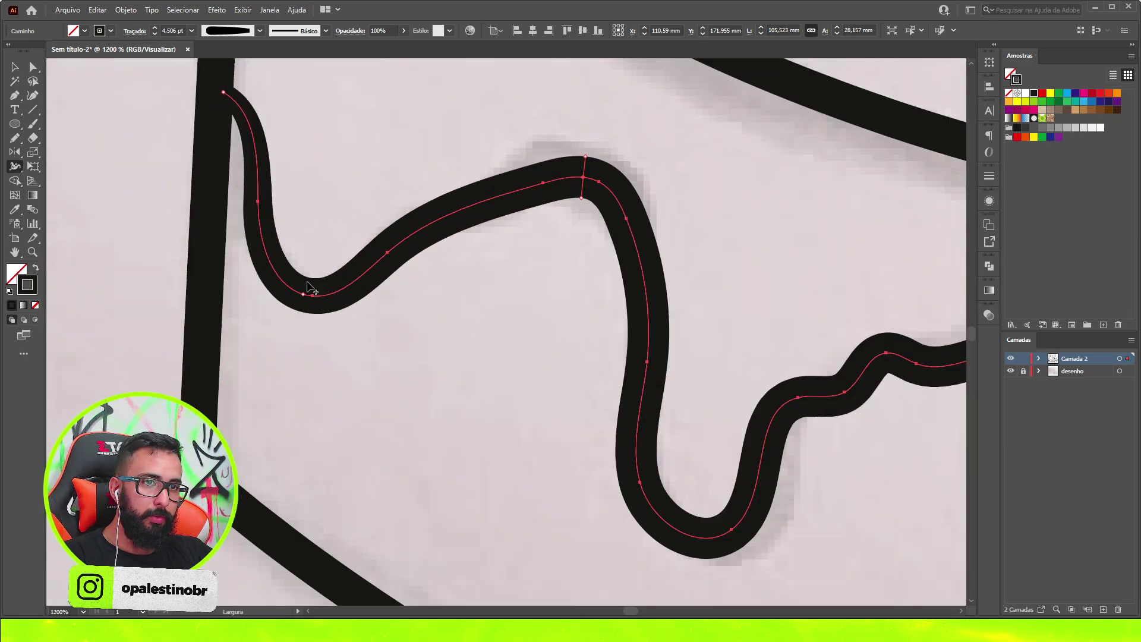
pyautogui.scroll(3, 426, 293)
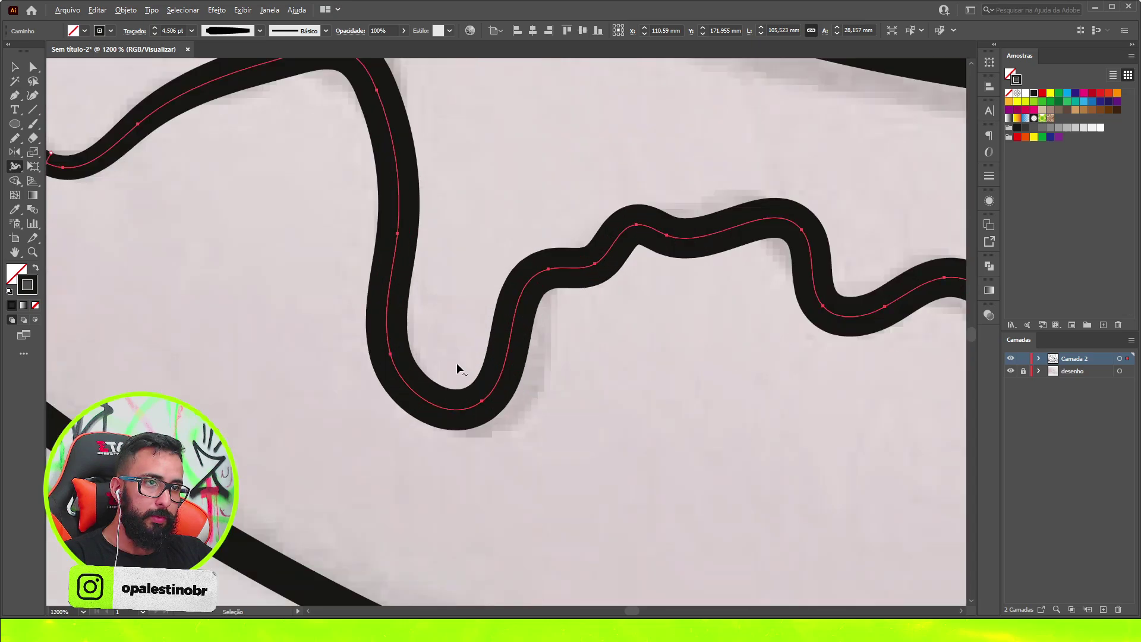
pyautogui.moveTo(440, 390); pyautogui.dragTo(428, 399)
pyautogui.scroll(-2, 509, 326)
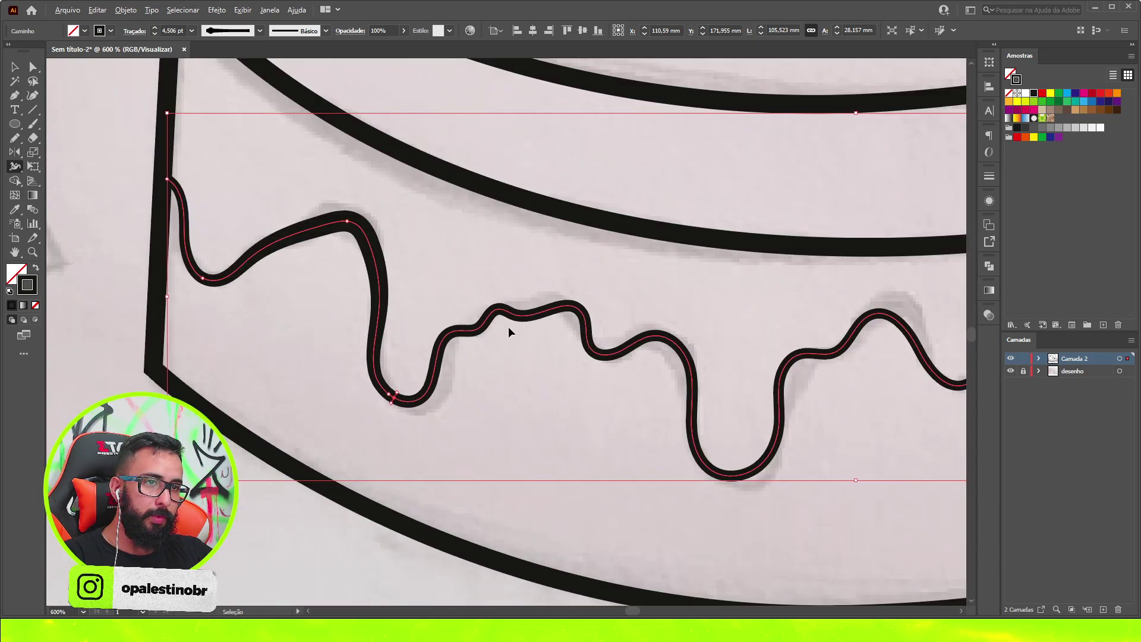
pyautogui.scroll(1, 487, 308)
pyautogui.moveTo(486, 305); pyautogui.dragTo(494, 310)
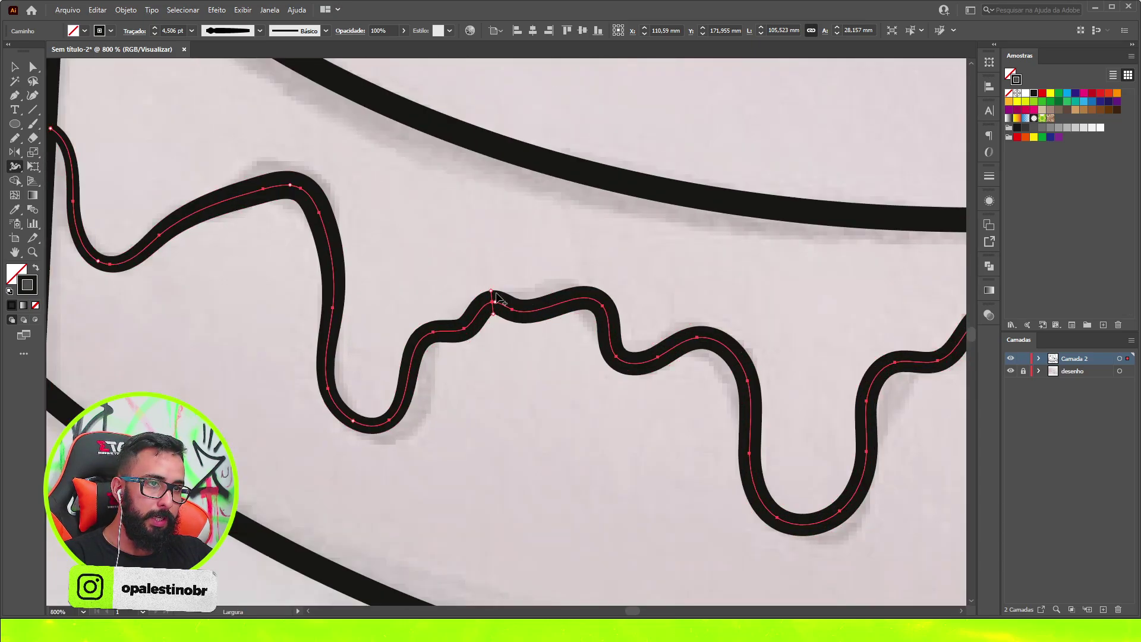
pyautogui.scroll(1, 557, 328)
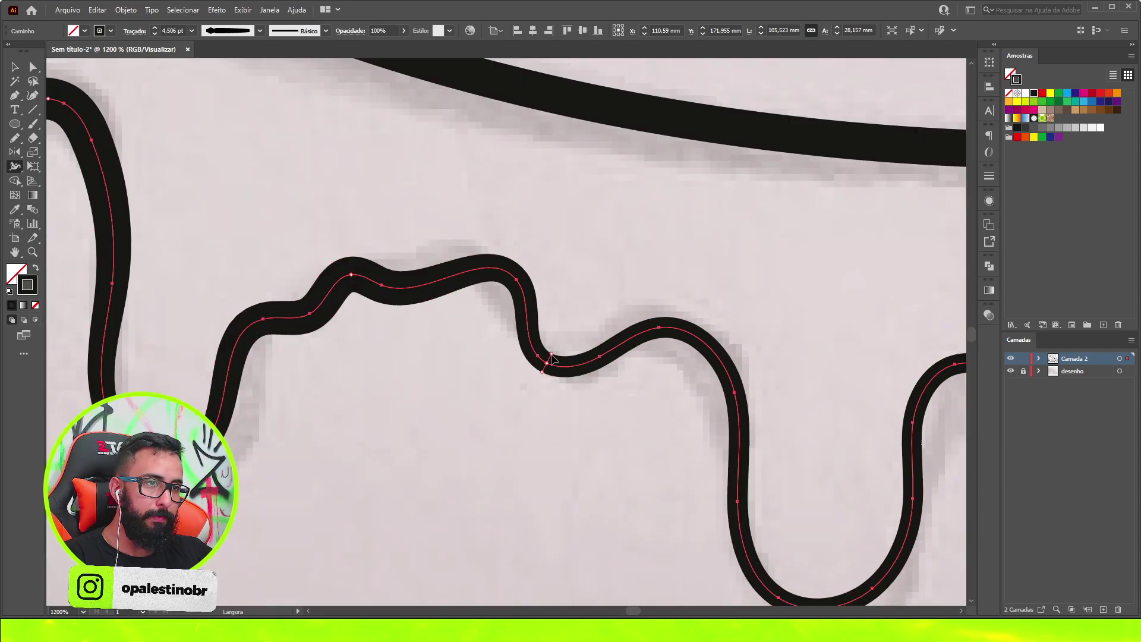
pyautogui.scroll(-2, 683, 325)
pyautogui.scroll(1, 675, 279)
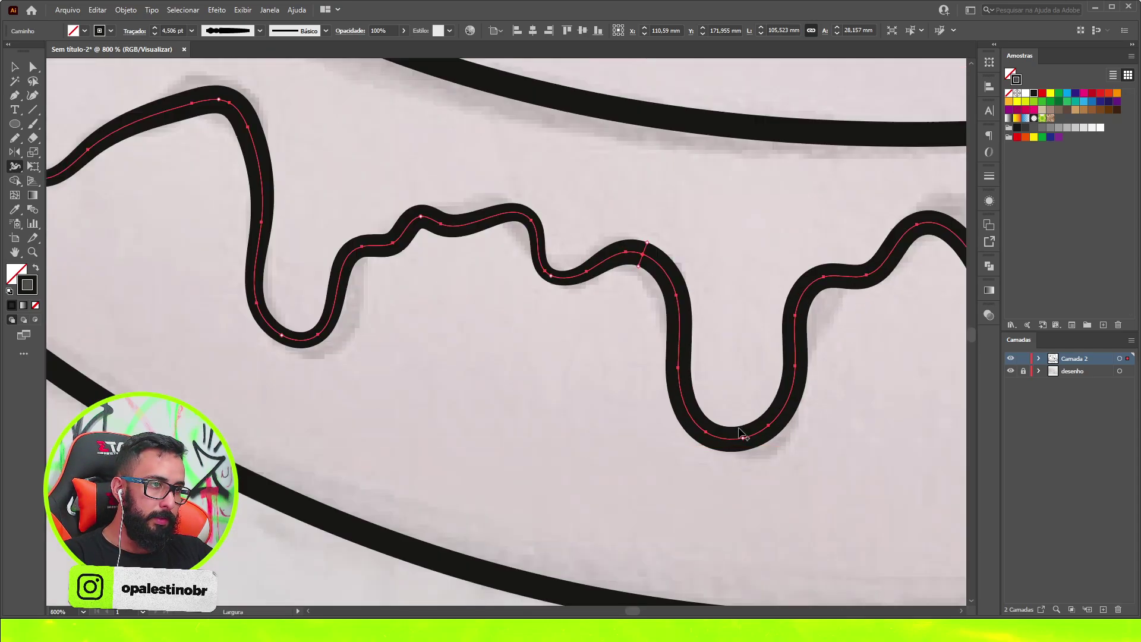
pyautogui.scroll(-3, 675, 359)
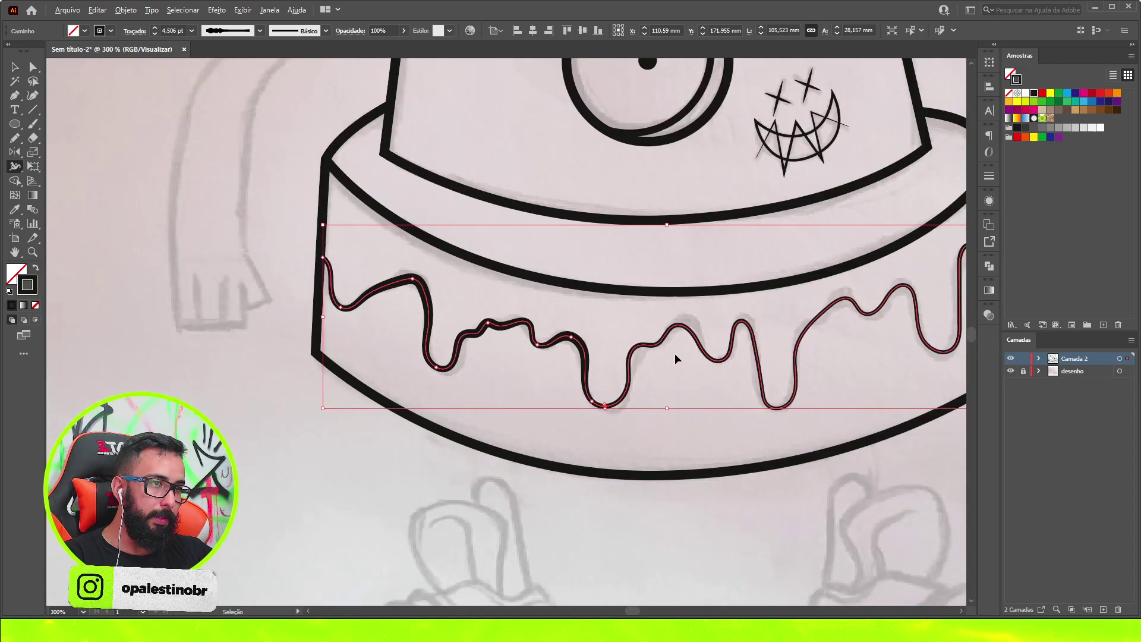
pyautogui.scroll(3, 672, 313)
# - Add width points that thicken the middle peaks and adjust the stroke near the valley
pyautogui.moveTo(670, 310); pyautogui.dragTo(669, 296)
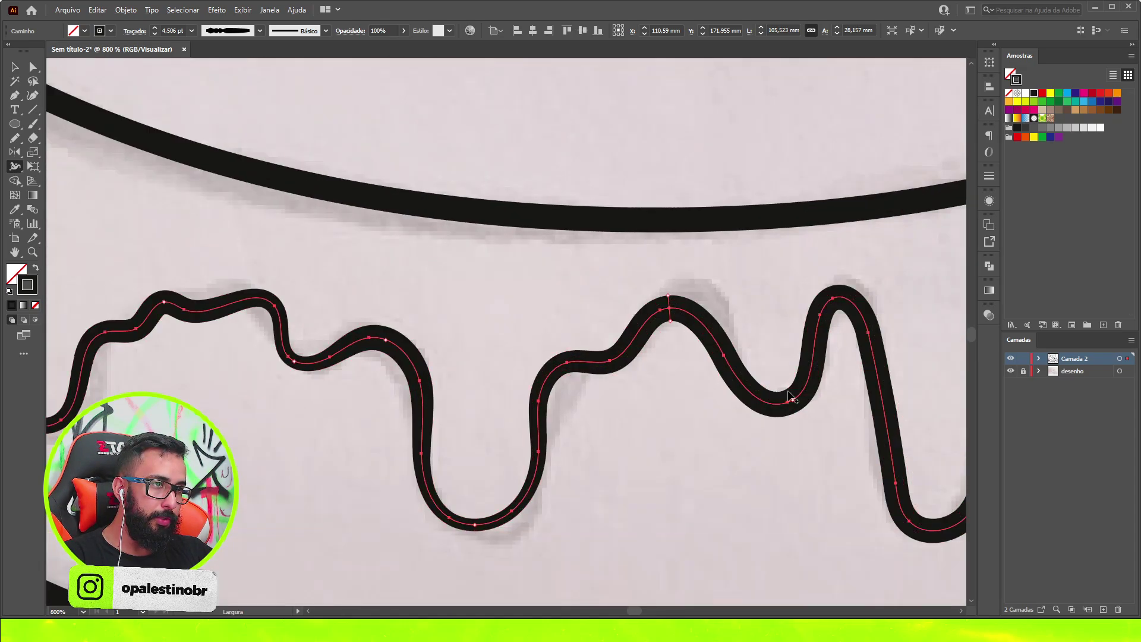
pyautogui.moveTo(776, 403); pyautogui.dragTo(779, 415)
pyautogui.scroll(-3, 773, 392)
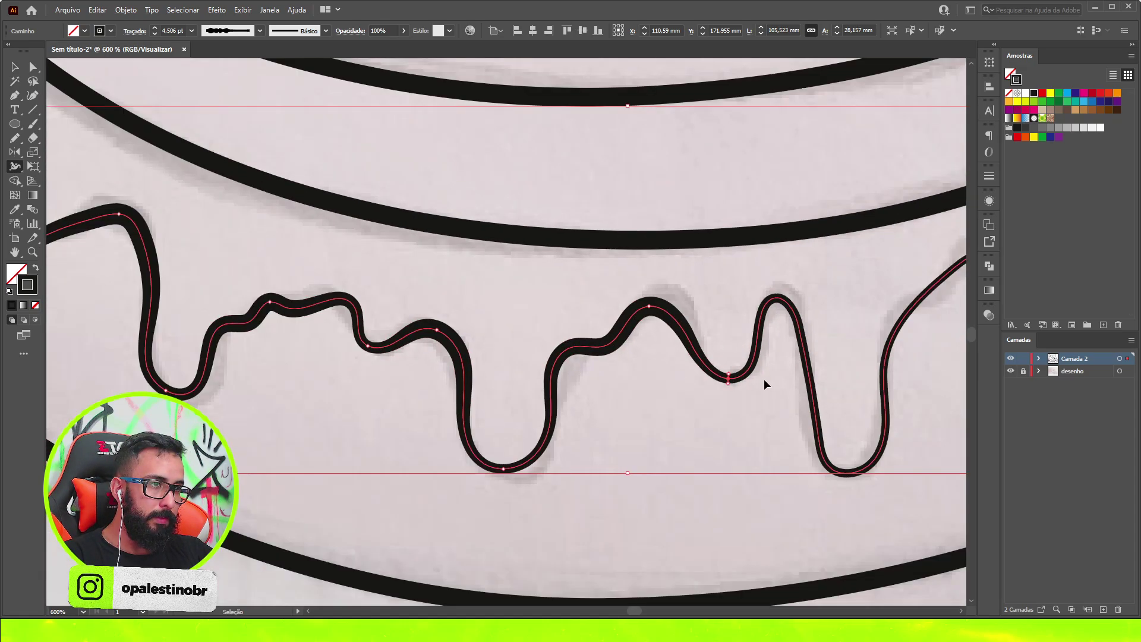
pyautogui.scroll(4, 765, 368)
pyautogui.moveTo(743, 261); pyautogui.dragTo(746, 252)
pyautogui.scroll(-3, 760, 362)
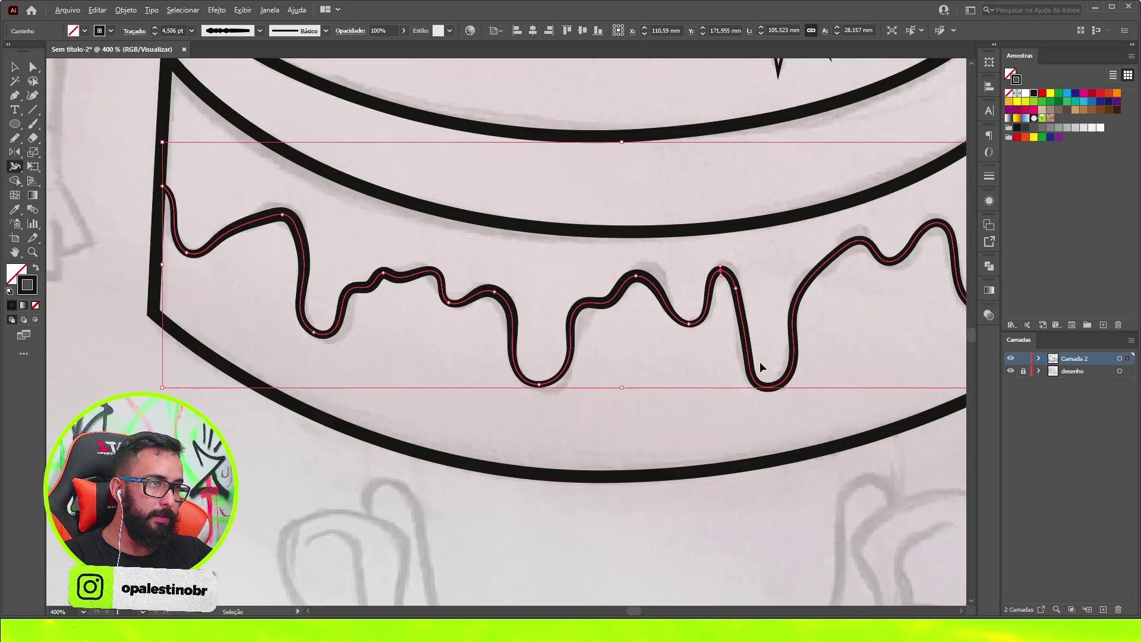
pyautogui.scroll(3, 765, 374)
pyautogui.scroll(-3, 713, 333)
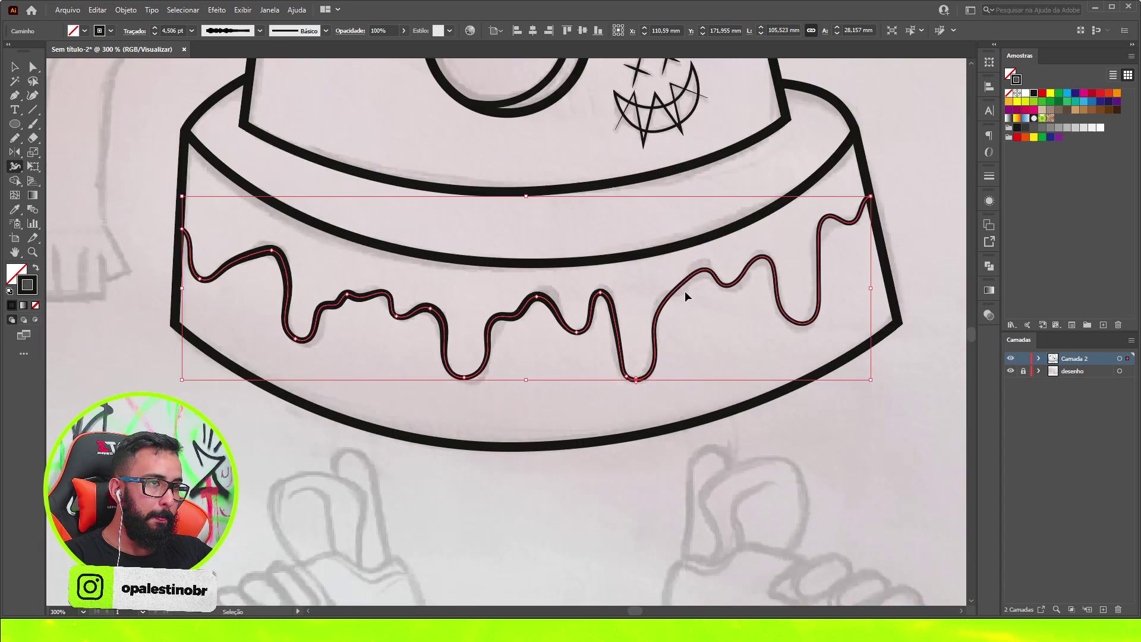
pyautogui.scroll(2, 678, 280)
pyautogui.moveTo(670, 273); pyautogui.dragTo(659, 271)
pyautogui.scroll(-3, 684, 262)
pyautogui.scroll(3, 661, 266)
# - Widen and thin the right drip's stroke around its peak and top bend
pyautogui.scroll(-3, 660, 271)
pyautogui.scroll(3, 760, 217)
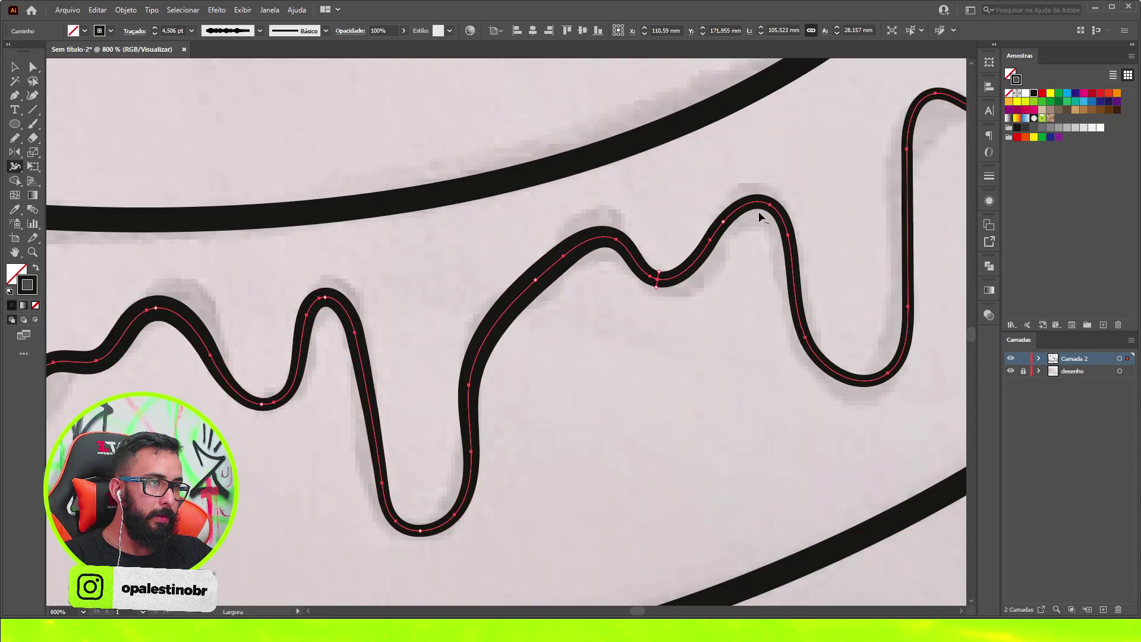
pyautogui.moveTo(761, 204); pyautogui.dragTo(759, 198)
pyautogui.scroll(-3, 760, 198)
pyautogui.scroll(3, 758, 297)
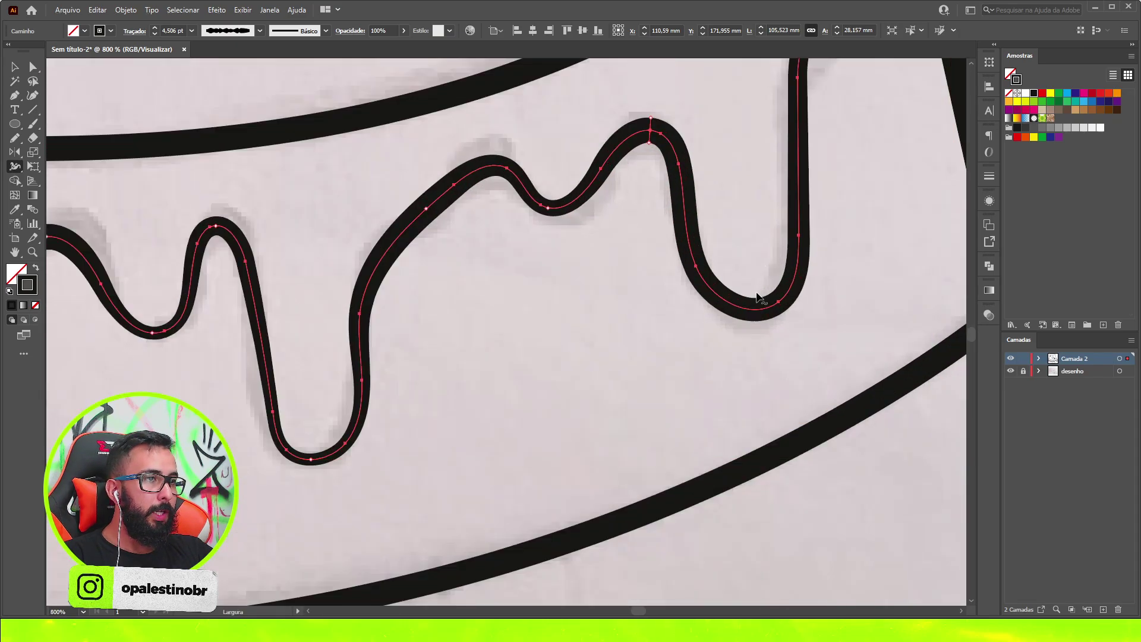
pyautogui.moveTo(758, 303); pyautogui.dragTo(755, 306)
pyautogui.scroll(-3, 755, 306)
pyautogui.scroll(3, 658, 408)
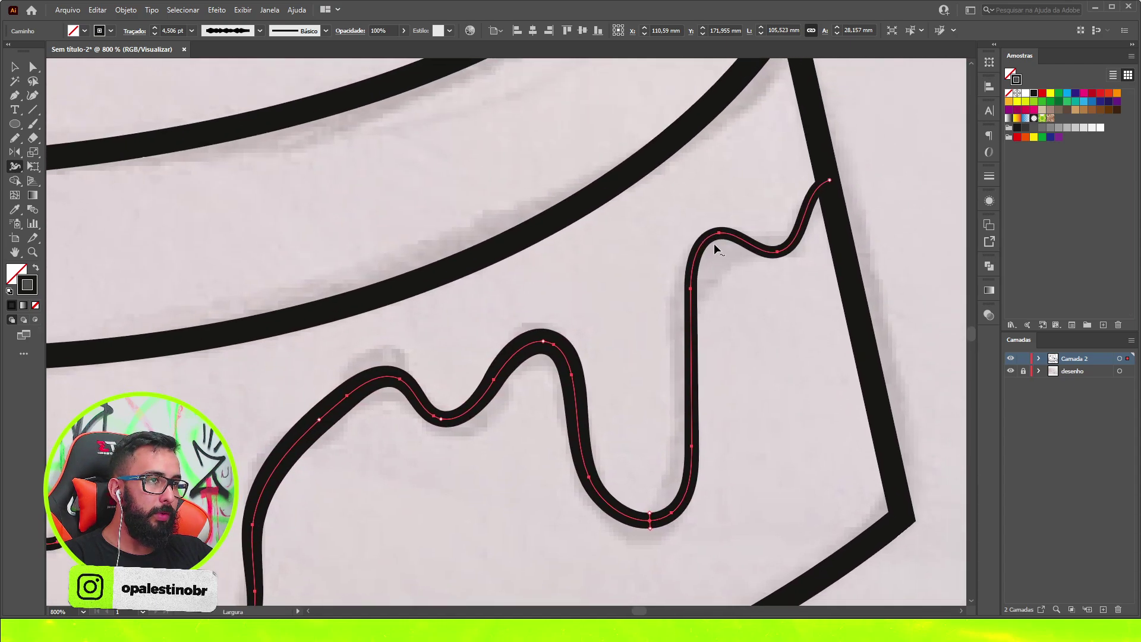
pyautogui.moveTo(715, 233); pyautogui.dragTo(711, 221)
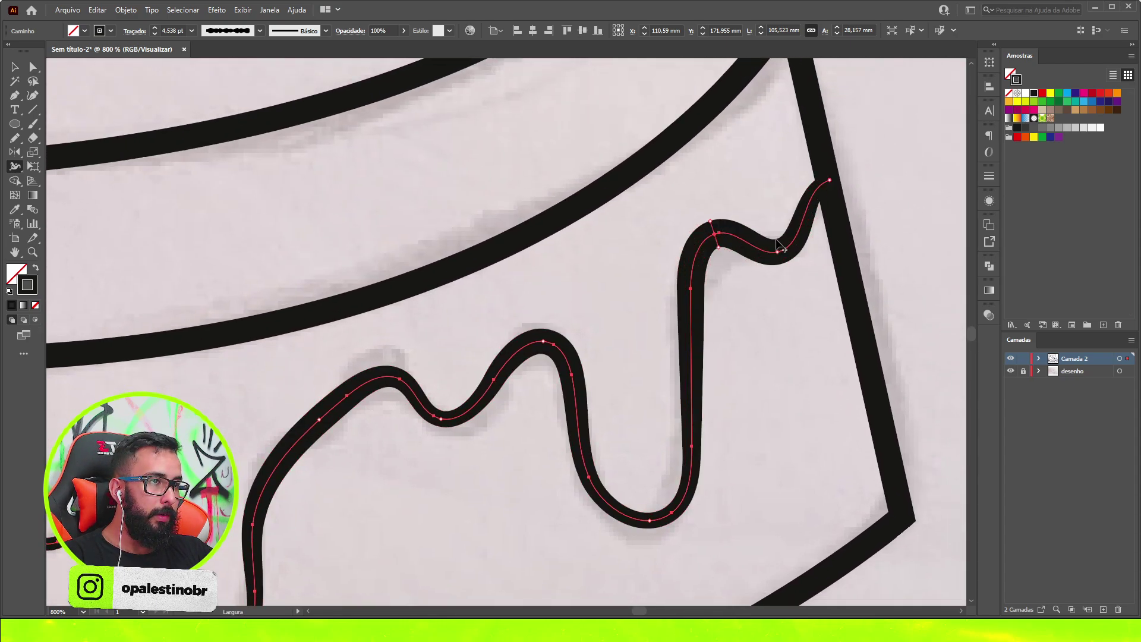
pyautogui.moveTo(778, 249); pyautogui.dragTo(774, 265)
pyautogui.scroll(-5, 774, 265)
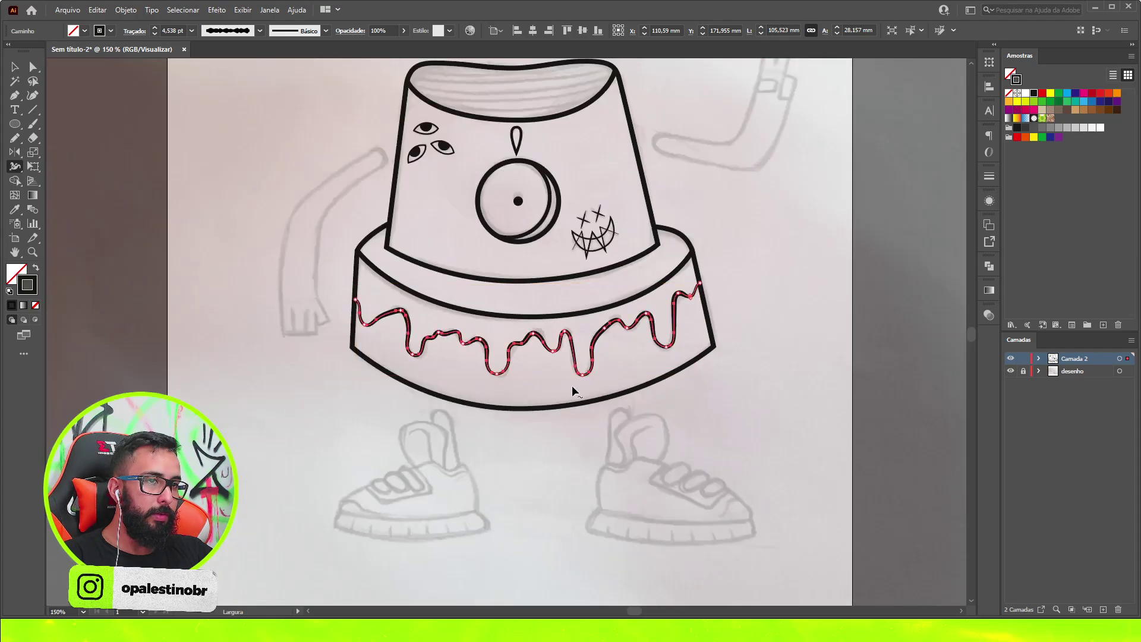
# - Draw a Pen curve across the cap's top rim, extending past both sides
pyautogui.press('v')
pyautogui.click(644, 295)
pyautogui.scroll(-3, 666, 476)
pyautogui.scroll(2, 678, 321)
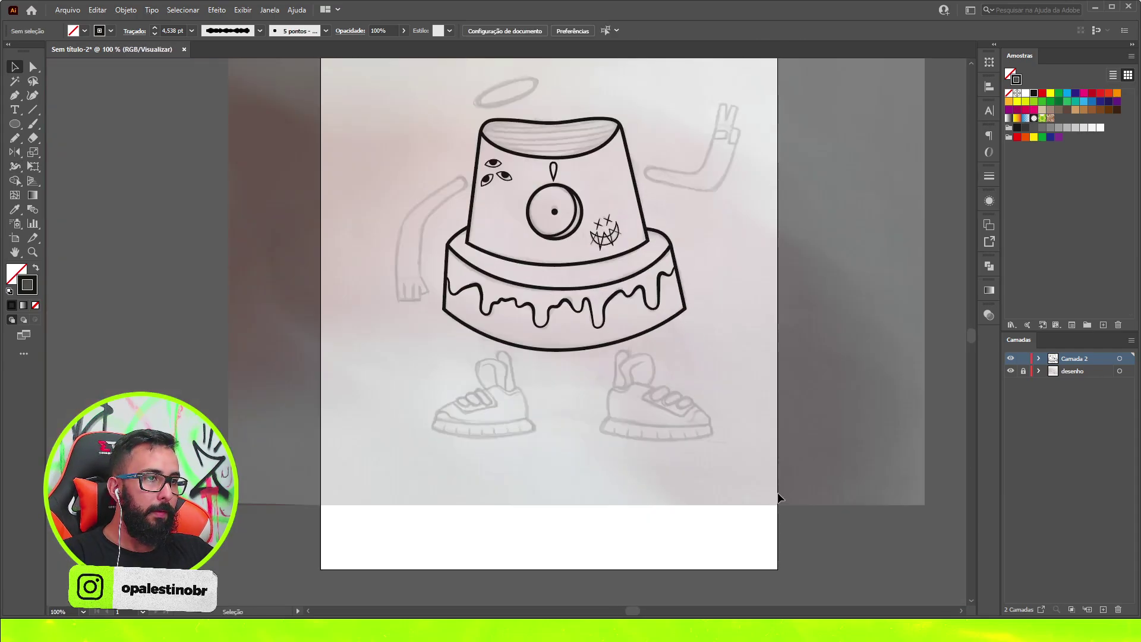
pyautogui.scroll(1, 656, 324)
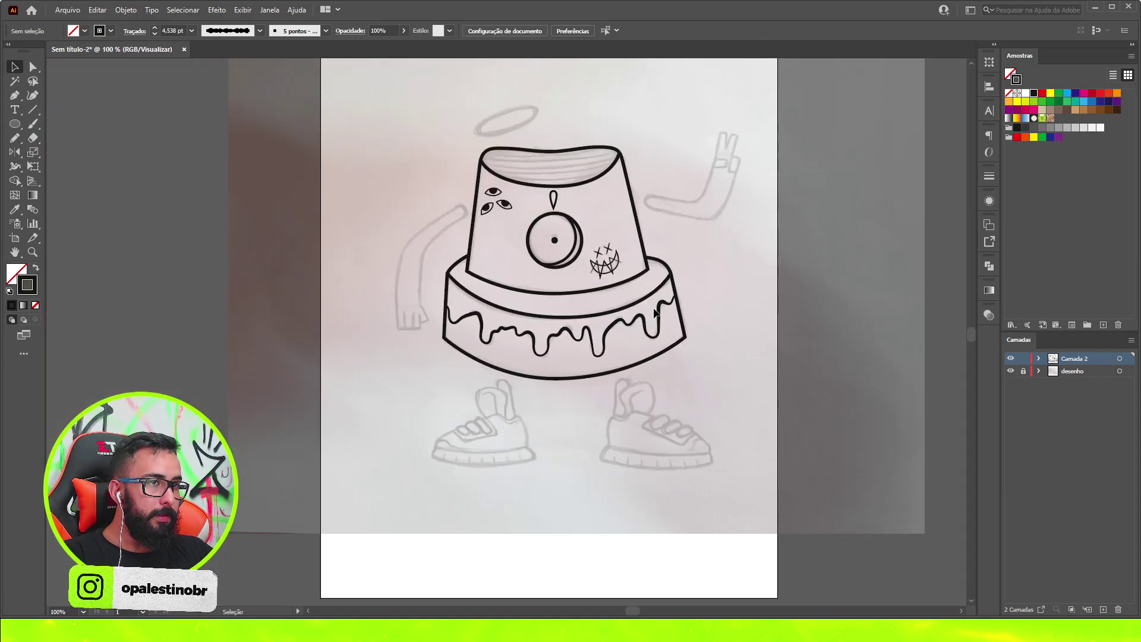
pyautogui.scroll(2, 564, 208)
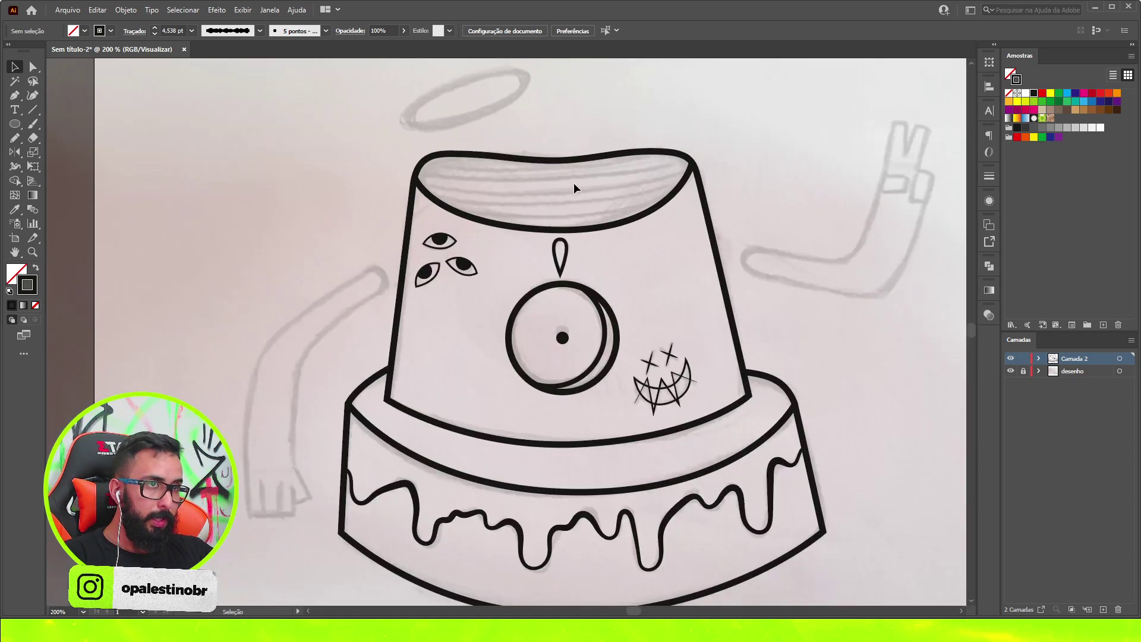
pyautogui.scroll(1, 698, 190)
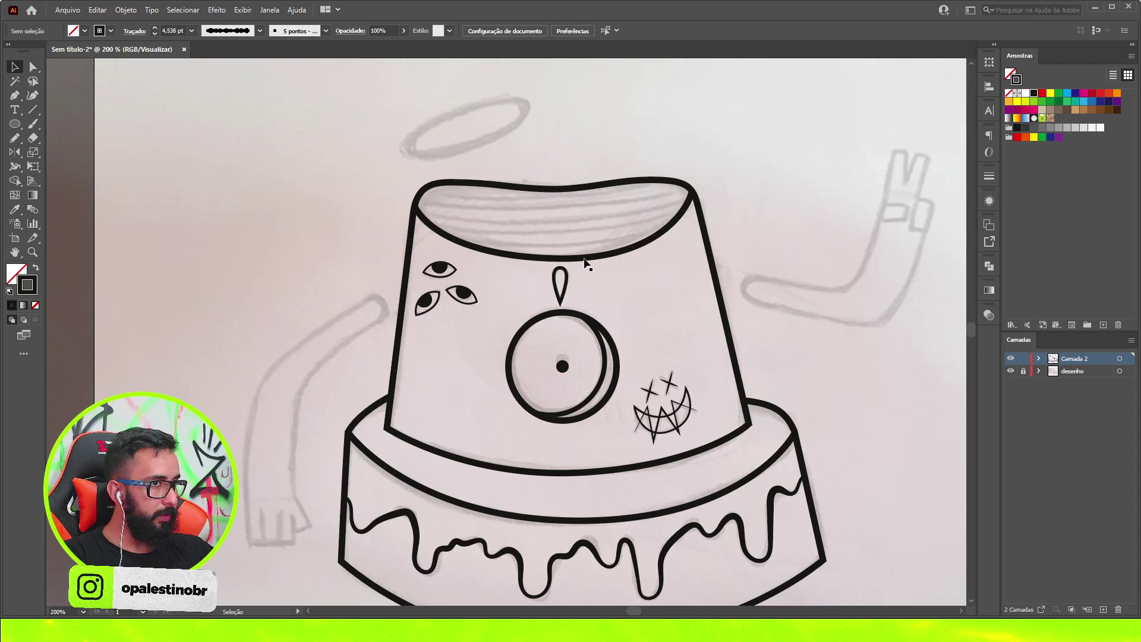
pyautogui.scroll(2, 529, 202)
pyautogui.press('p')
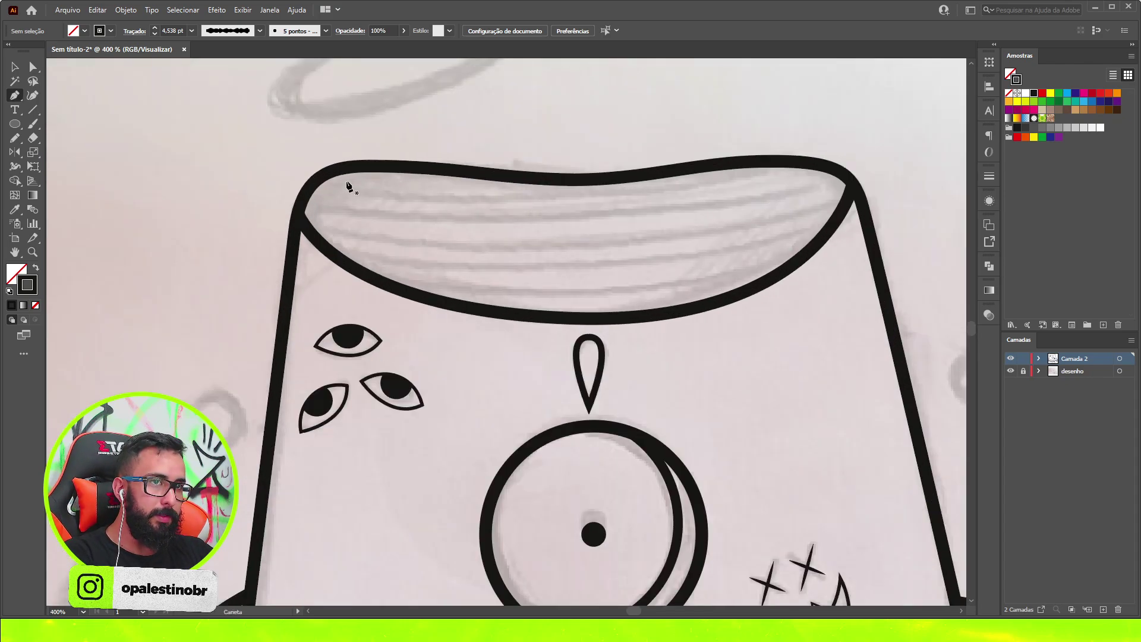
pyautogui.scroll(-1, 277, 173)
pyautogui.click(276, 168)
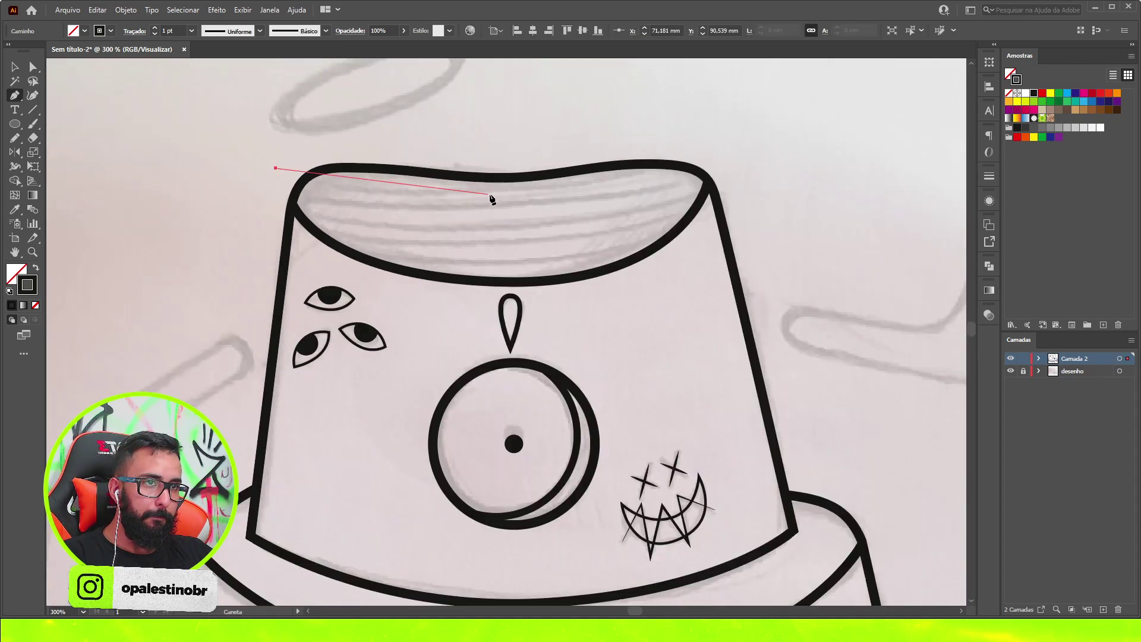
pyautogui.moveTo(505, 192); pyautogui.dragTo(637, 194)
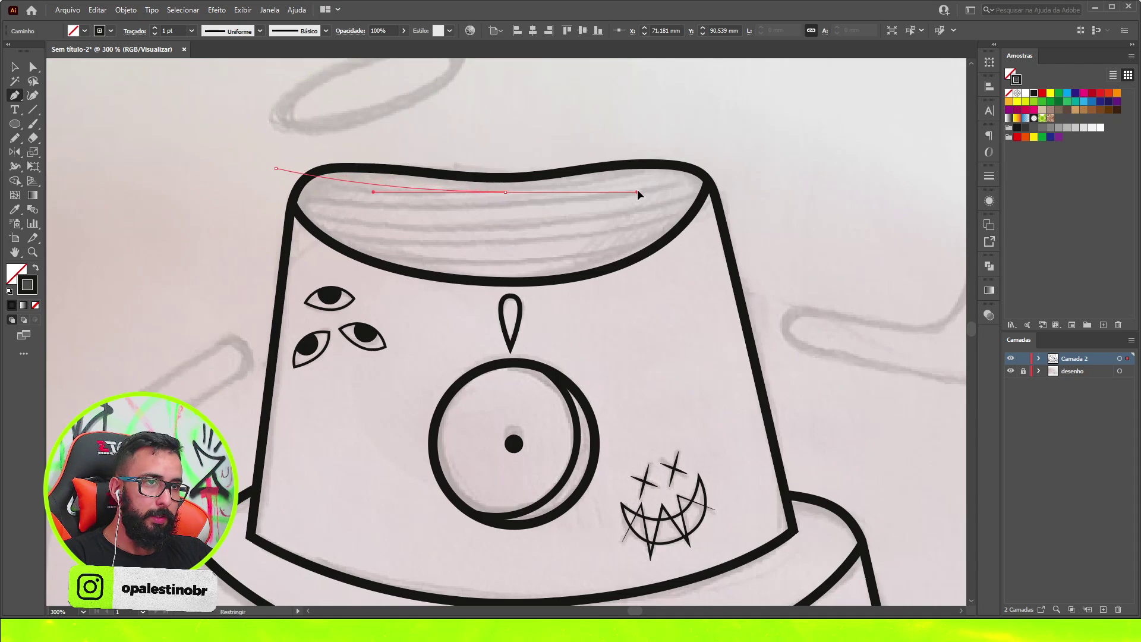
pyautogui.click(737, 165)
# - Set the new rim curve's stroke weight to 3 pt
pyautogui.press('v')
pyautogui.click(173, 31)
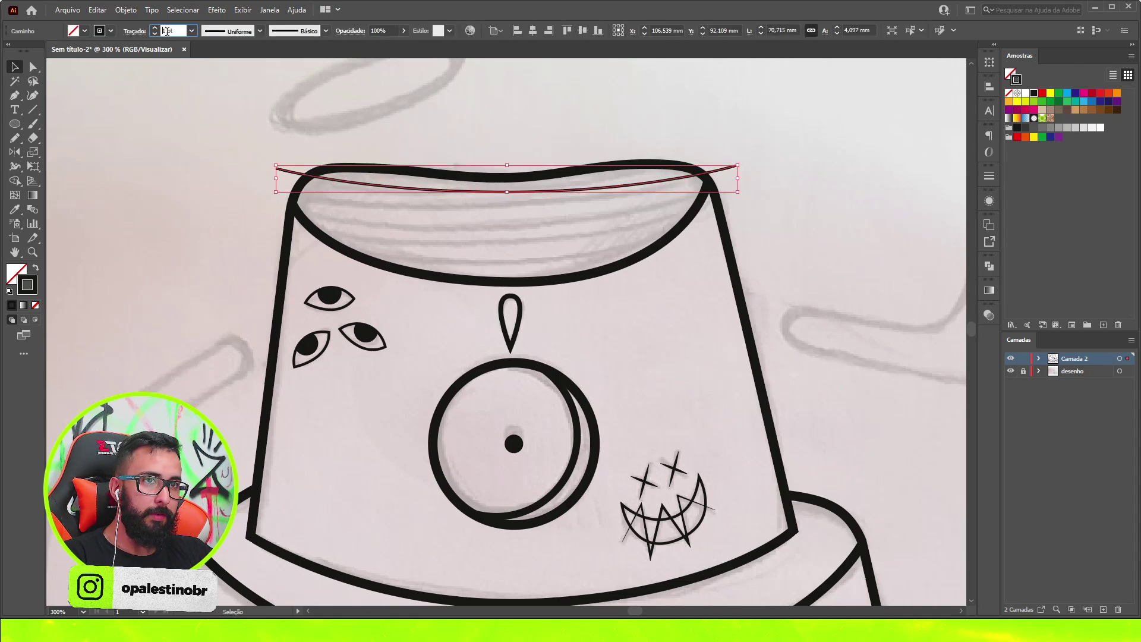
pyautogui.press('Up')
pyautogui.press('Up')
pyautogui.scroll(-2, 416, 214)
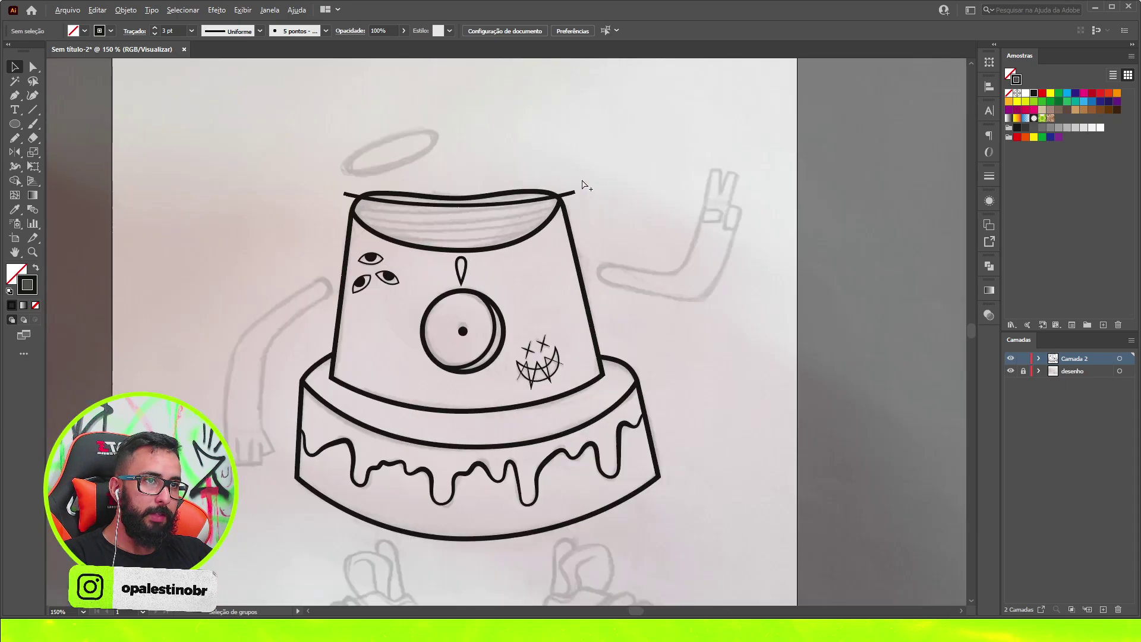
pyautogui.scroll(1, 428, 217)
# - Raise the rim curve's right end and nudge the whole line up to sit on the rim
pyautogui.press('a')
pyautogui.click(419, 216)
pyautogui.scroll(2, 423, 216)
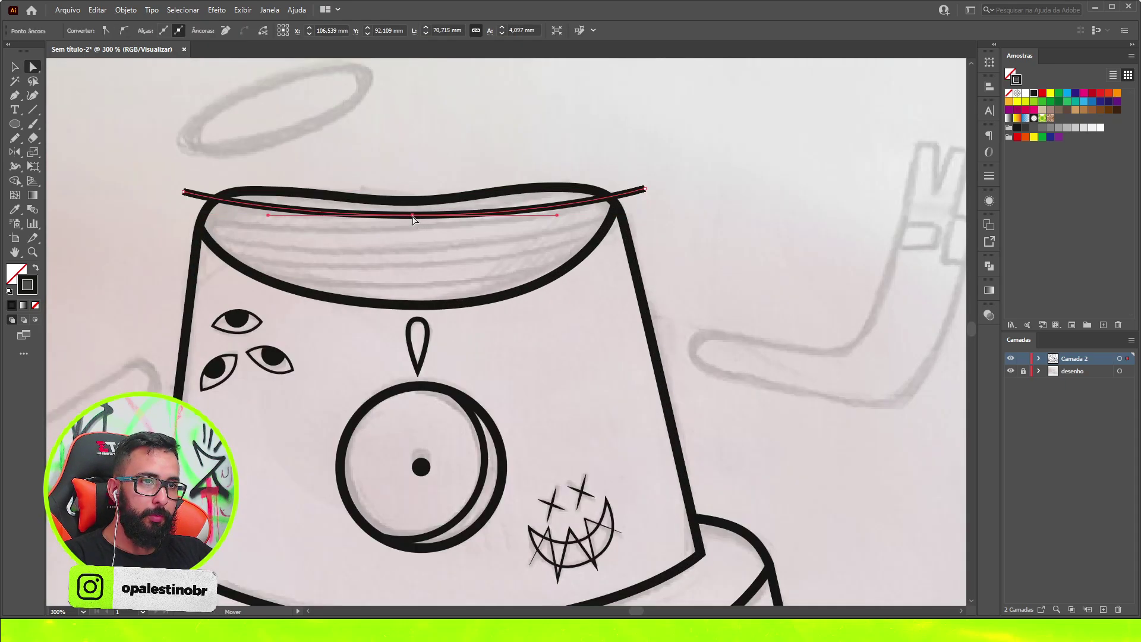
pyautogui.press('v')
pyautogui.click(645, 183)
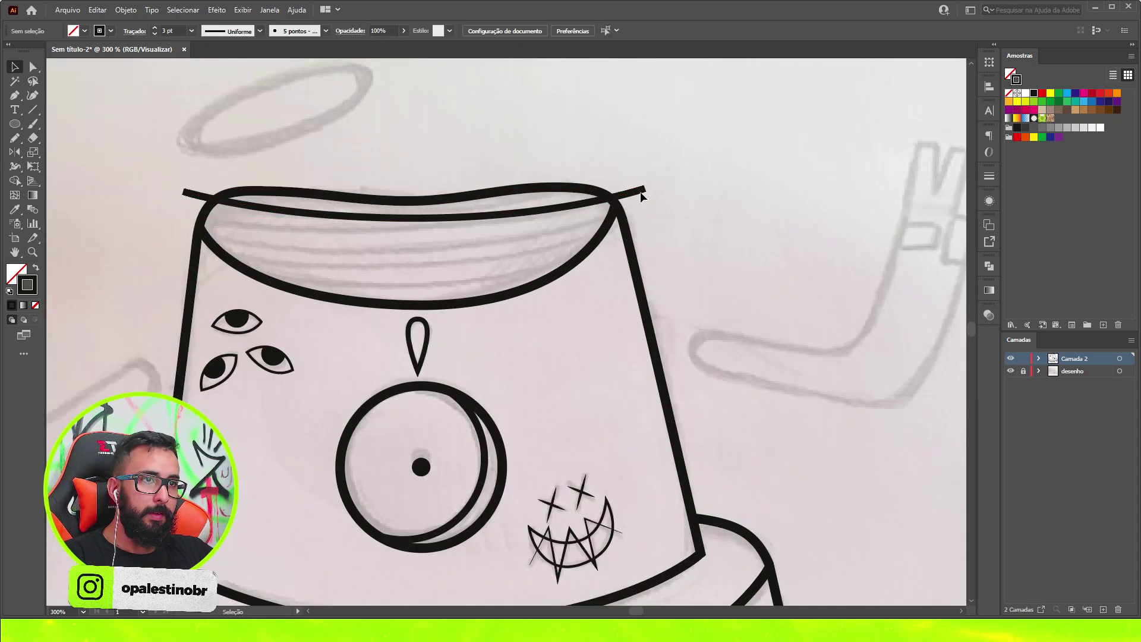
pyautogui.press('a')
pyautogui.moveTo(644, 190); pyautogui.dragTo(645, 182)
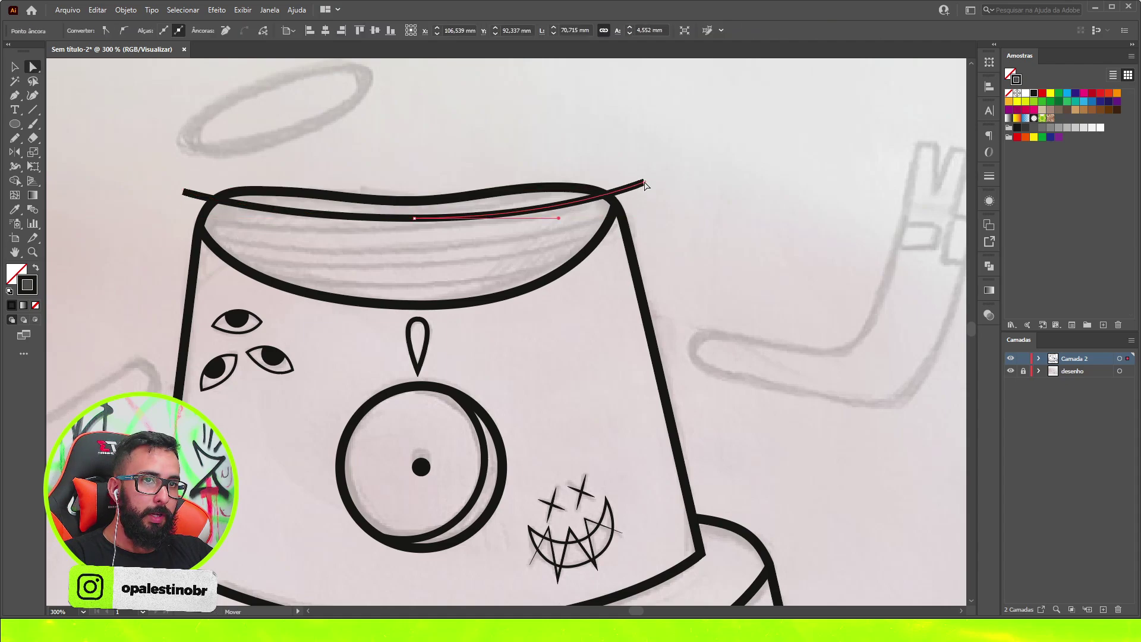
pyautogui.press('v')
pyautogui.click(509, 228)
pyautogui.moveTo(499, 220); pyautogui.dragTo(500, 215)
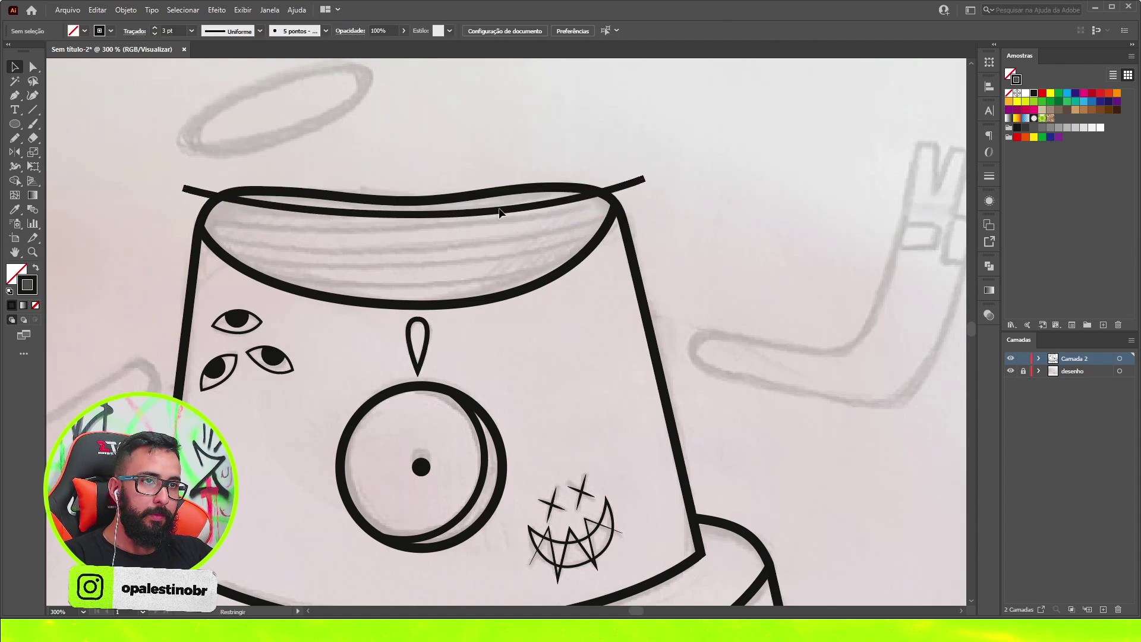
pyautogui.click(565, 201)
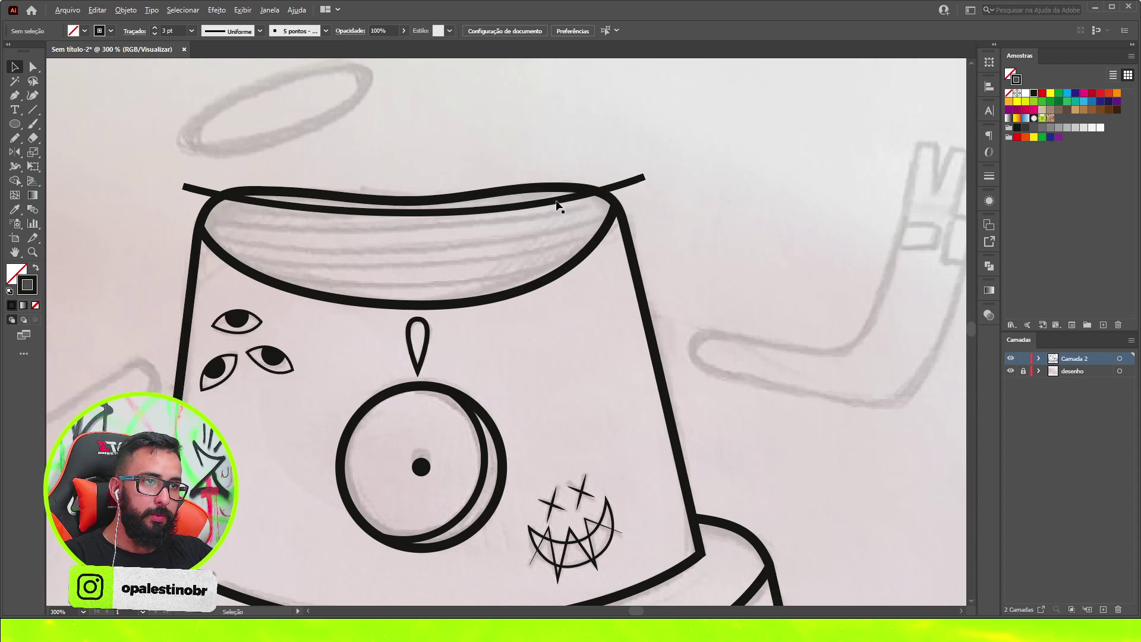
# - Copy the rim curve downward, repeat twice with Ctrl+D, and select only the ridge curves
pyautogui.moveTo(557, 204); pyautogui.dragTo(557, 217)
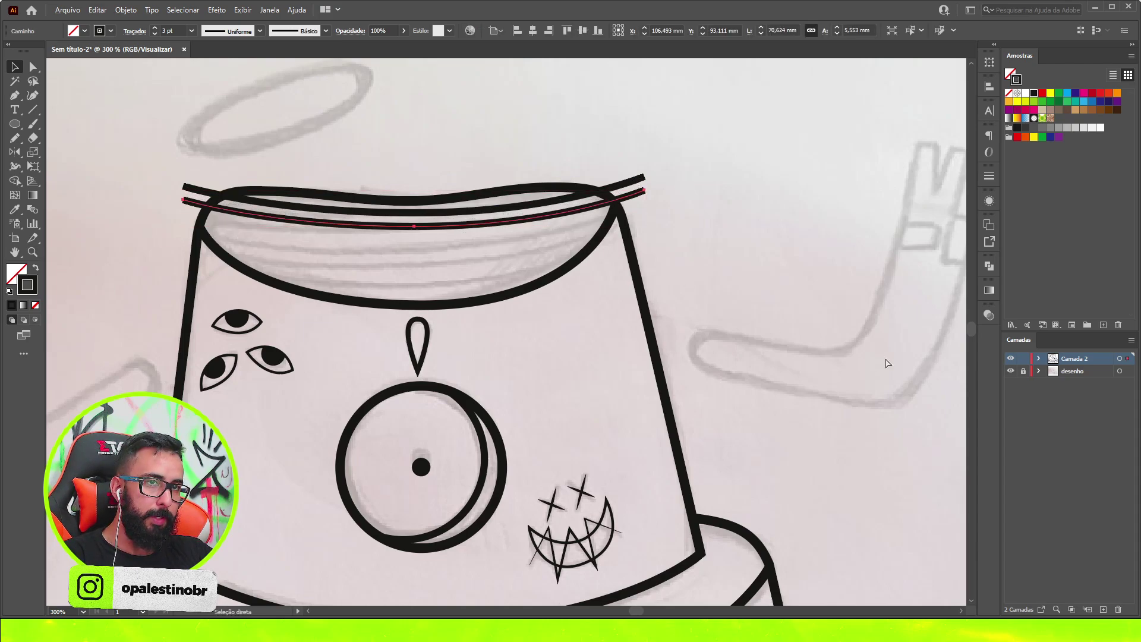
pyautogui.hotkey('ctrl', 'd')
pyautogui.hotkey('ctrl', 'd')
pyautogui.hotkey('ctrl', 'd')
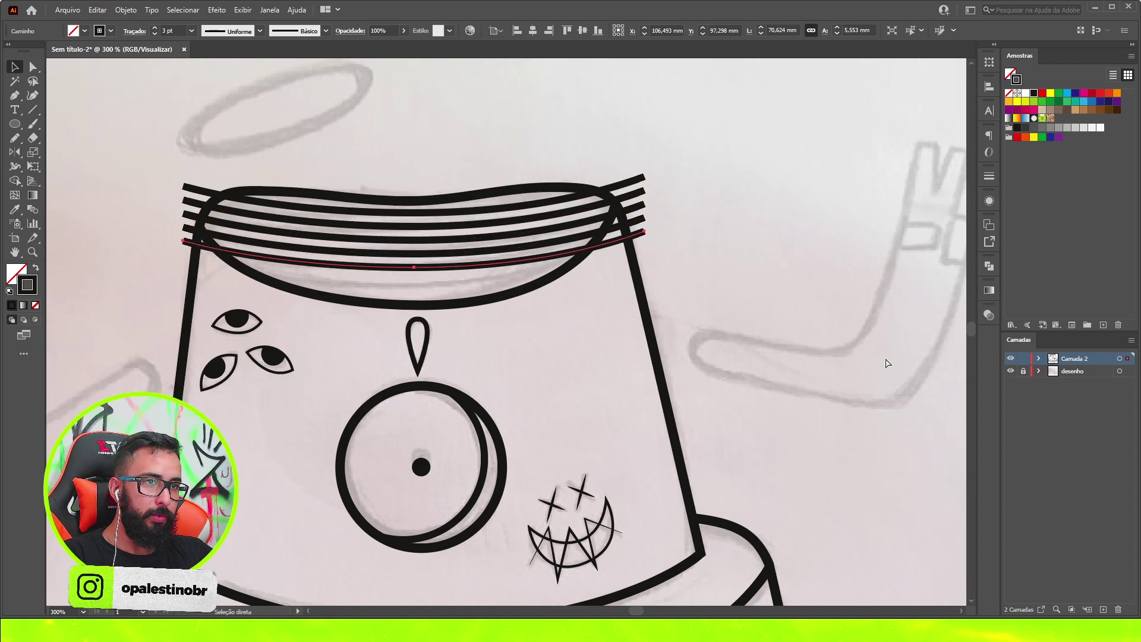
pyautogui.hotkey('ctrl', 'd')
pyautogui.hotkey('ctrl', 'd')
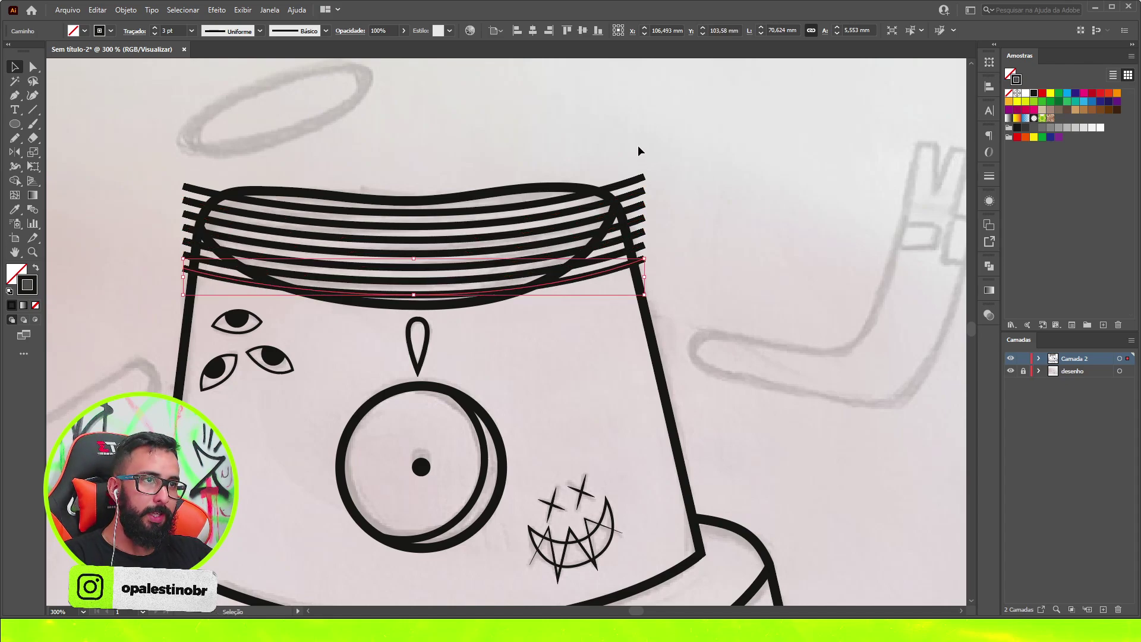
pyautogui.hotkey('ctrl', 'a')
pyautogui.scroll(1, 638, 289)
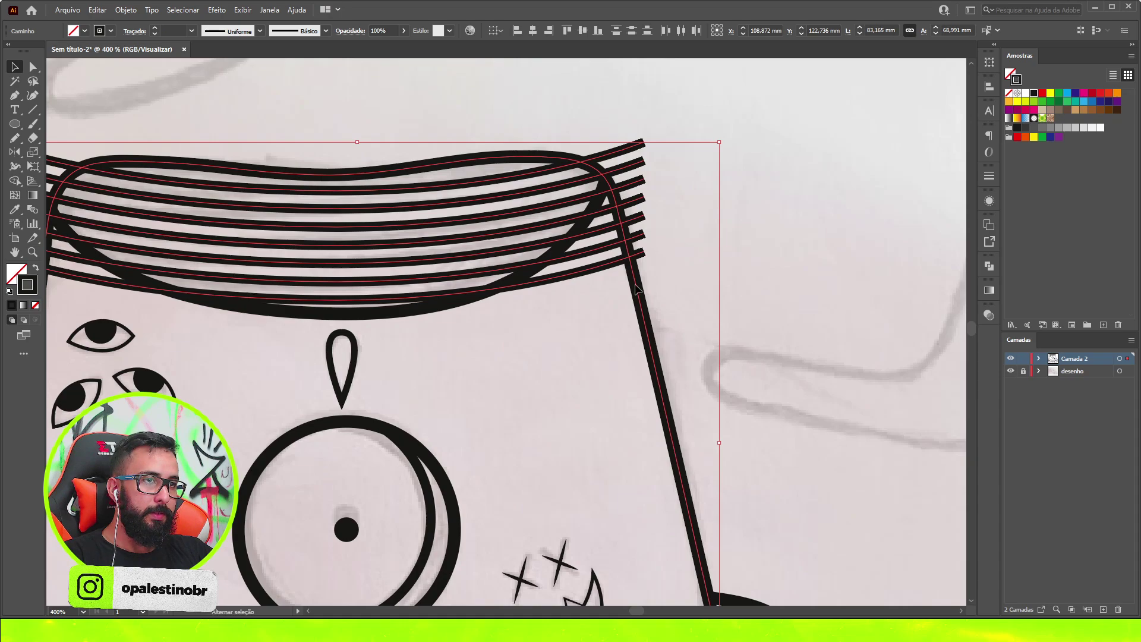
pyautogui.keyDown('shift'); pyautogui.click(636, 288); pyautogui.keyUp('shift')
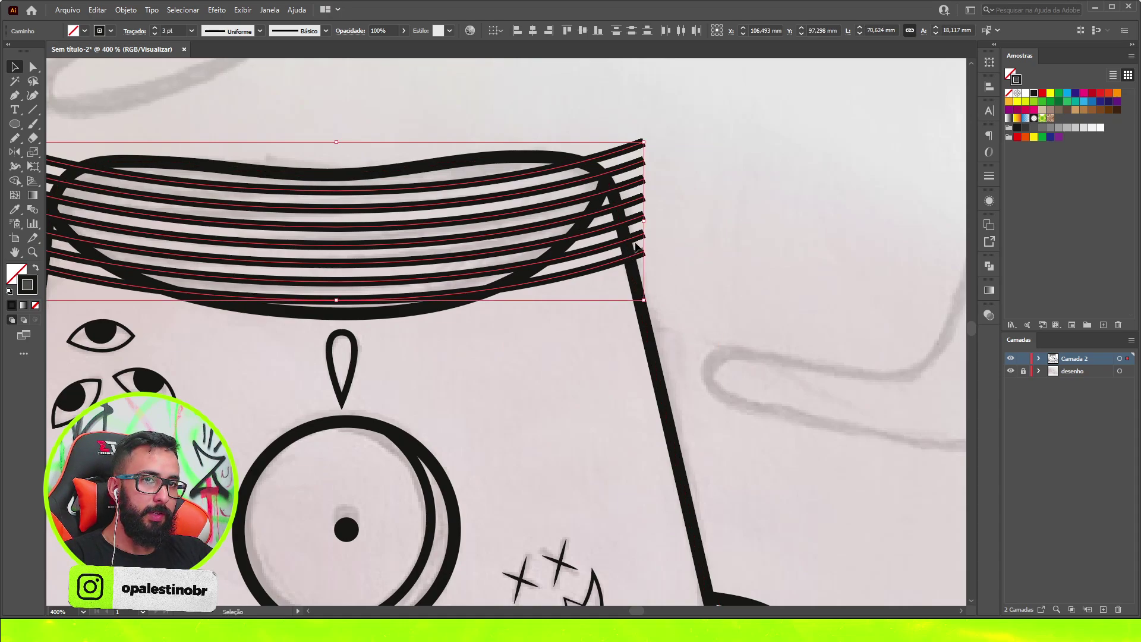
pyautogui.scroll(-1, 636, 245)
# - Convert the ridge strokes into filled shapes with Outline Stroke
pyautogui.click(126, 10)
pyautogui.moveTo(146, 292)
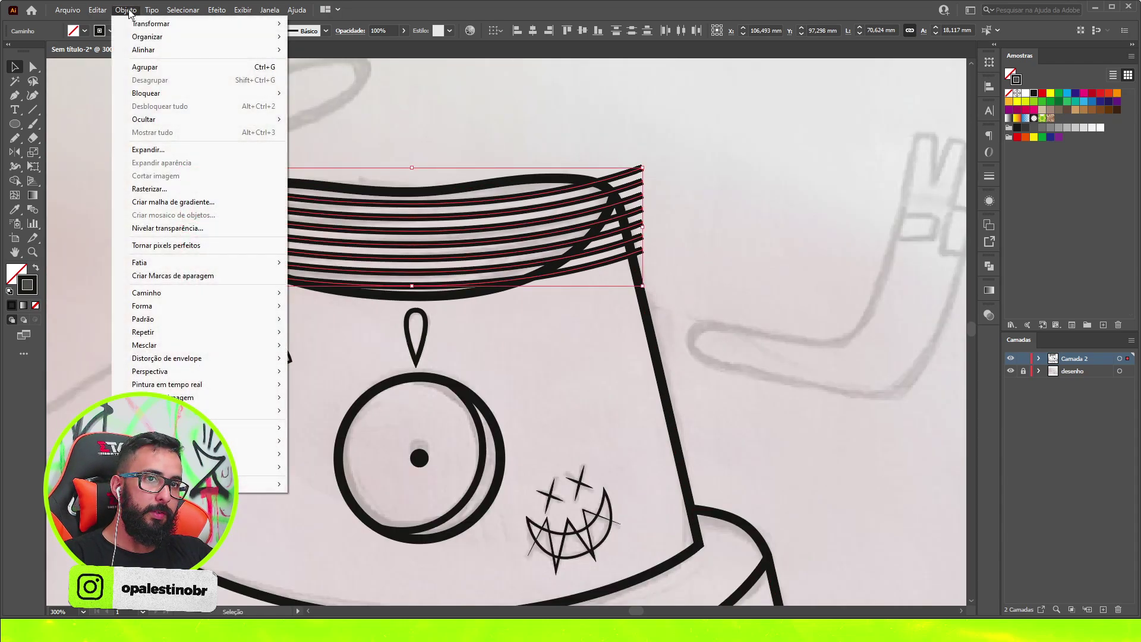
pyautogui.click(317, 323)
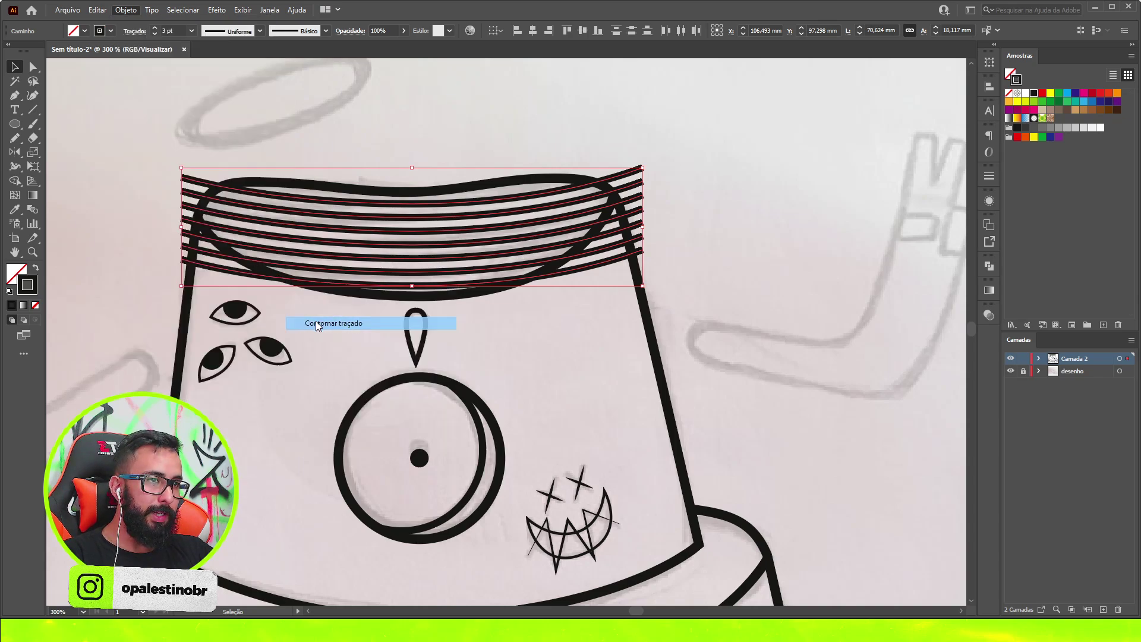
pyautogui.scroll(2, 198, 181)
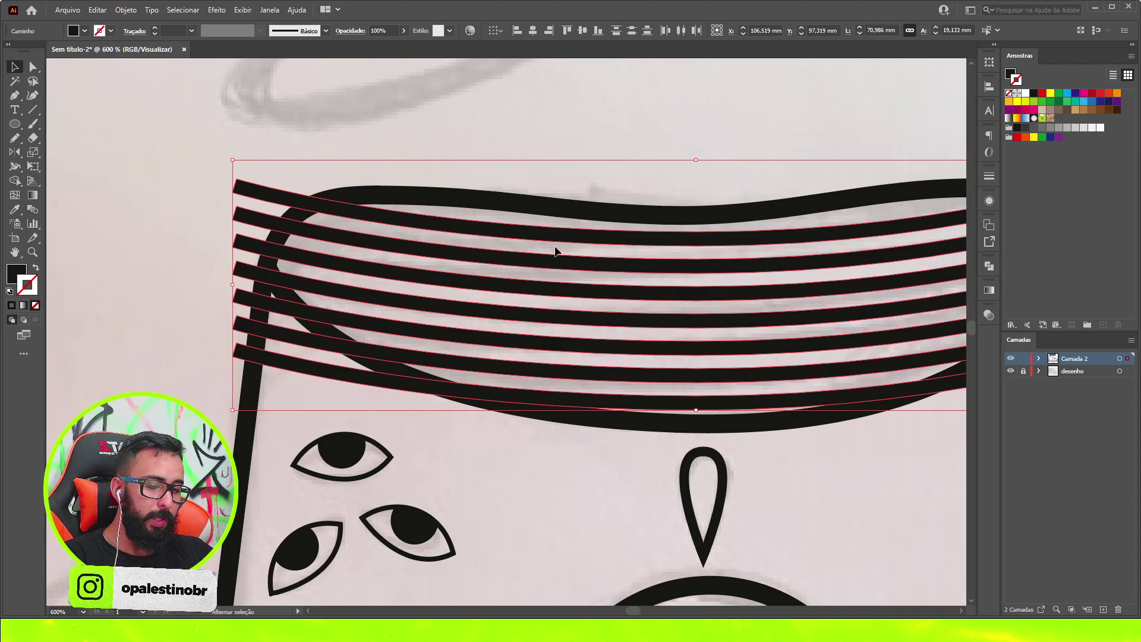
# - Erase the ridge ends overshooting the cap outline on the left and right sides
pyautogui.hotkey('shift', 'e')
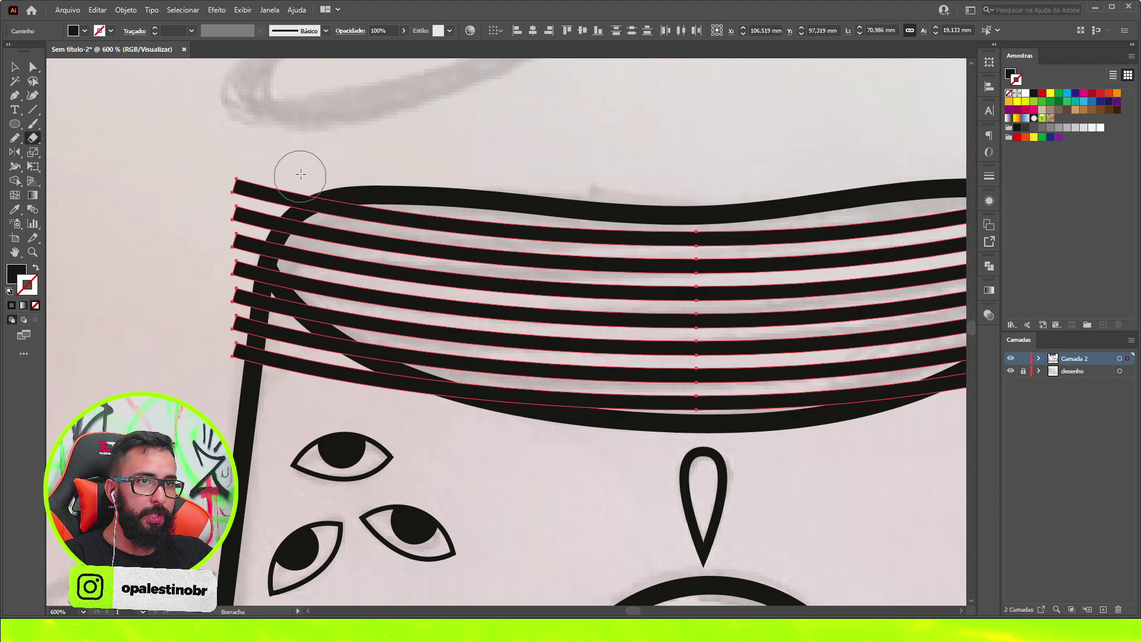
pyautogui.moveTo(315, 173)
pyautogui.mouseDown()
pyautogui.moveTo(267, 196)
pyautogui.moveTo(238, 410)
pyautogui.mouseUp()
pyautogui.moveTo(235, 256)
pyautogui.mouseDown()
pyautogui.moveTo(254, 292)
pyautogui.moveTo(401, 411)
pyautogui.mouseUp()
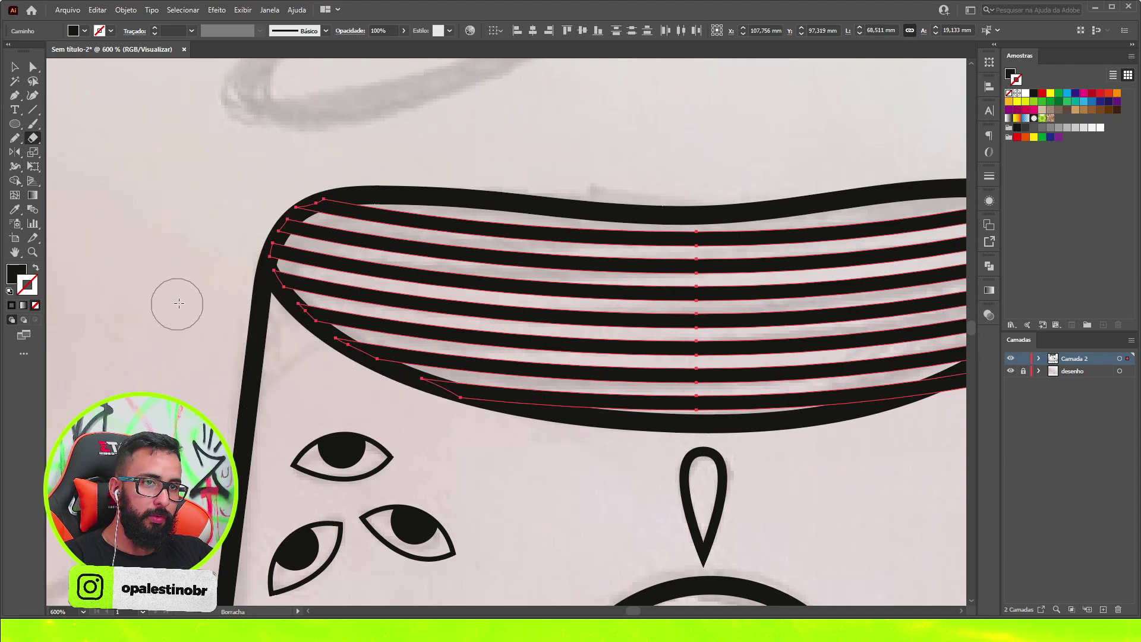
pyautogui.scroll(-4, 173, 301)
pyautogui.scroll(4, 658, 158)
pyautogui.moveTo(663, 153)
pyautogui.mouseDown()
pyautogui.moveTo(588, 152)
pyautogui.moveTo(597, 296)
pyautogui.moveTo(475, 410)
pyautogui.moveTo(657, 275)
pyautogui.moveTo(630, 390)
pyautogui.mouseUp()
pyautogui.press('v')
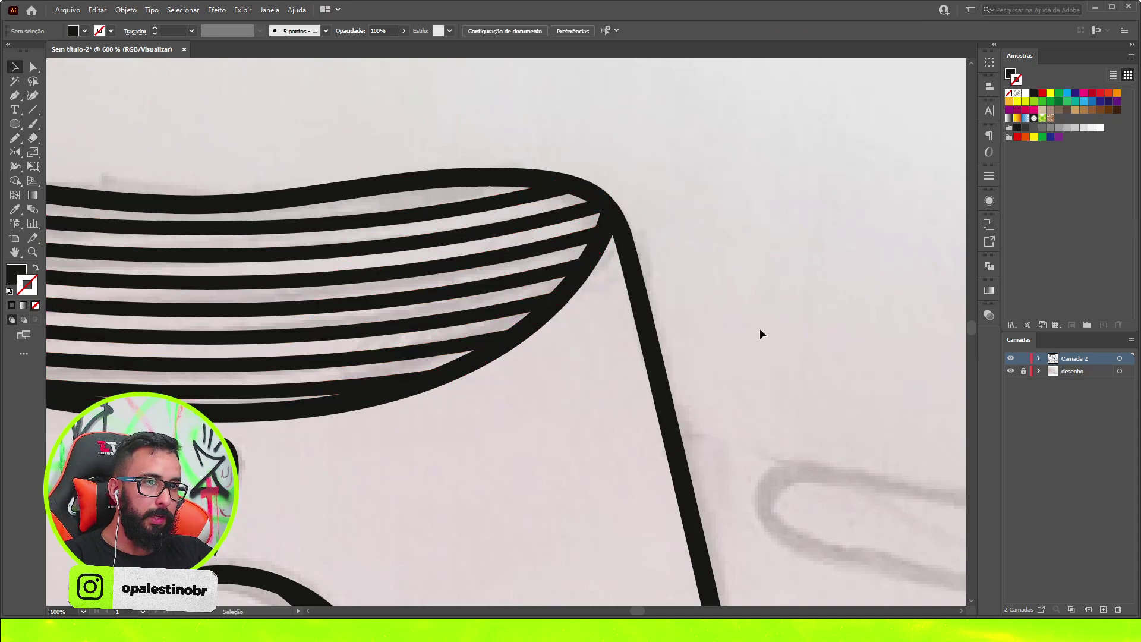
pyautogui.scroll(-3, 760, 328)
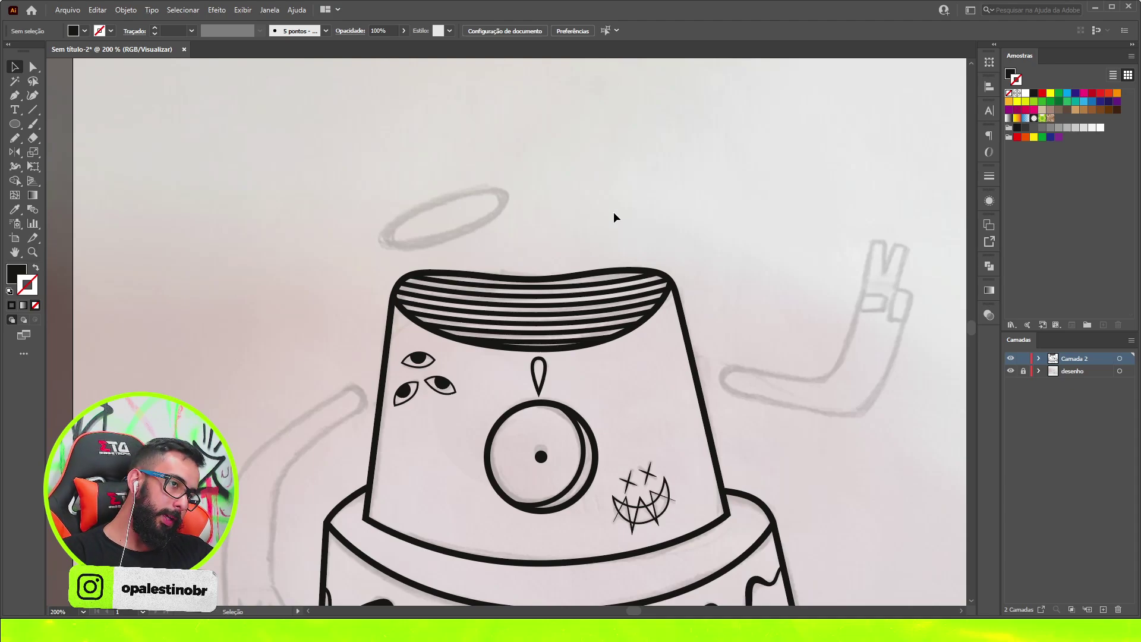
pyautogui.scroll(-3, 596, 289)
pyautogui.scroll(1, 773, 343)
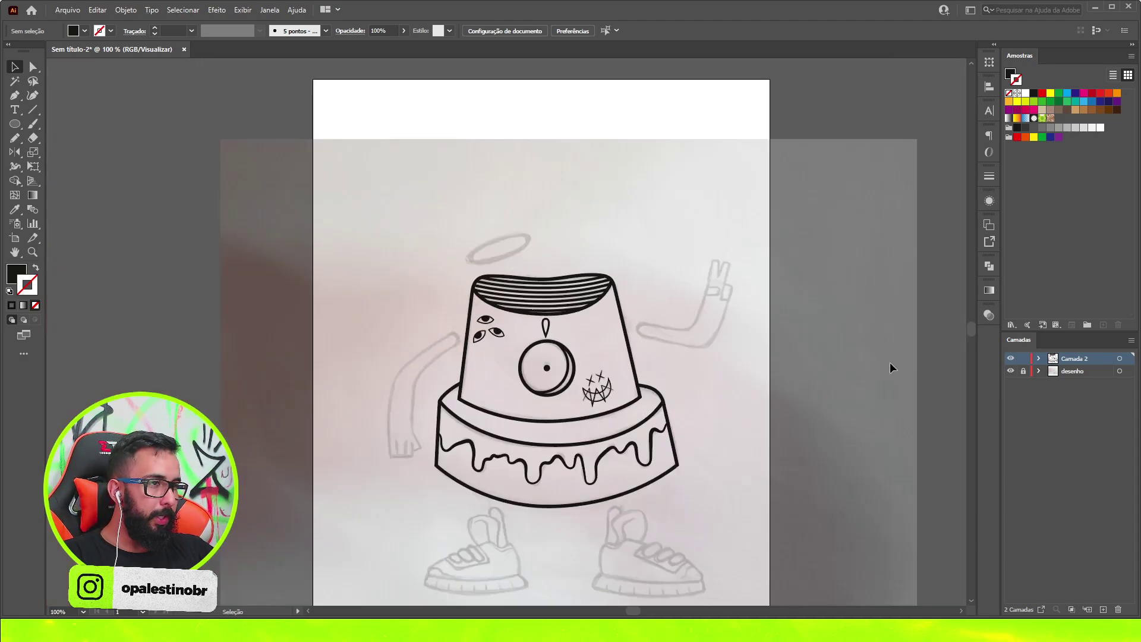
pyautogui.click(1010, 372)
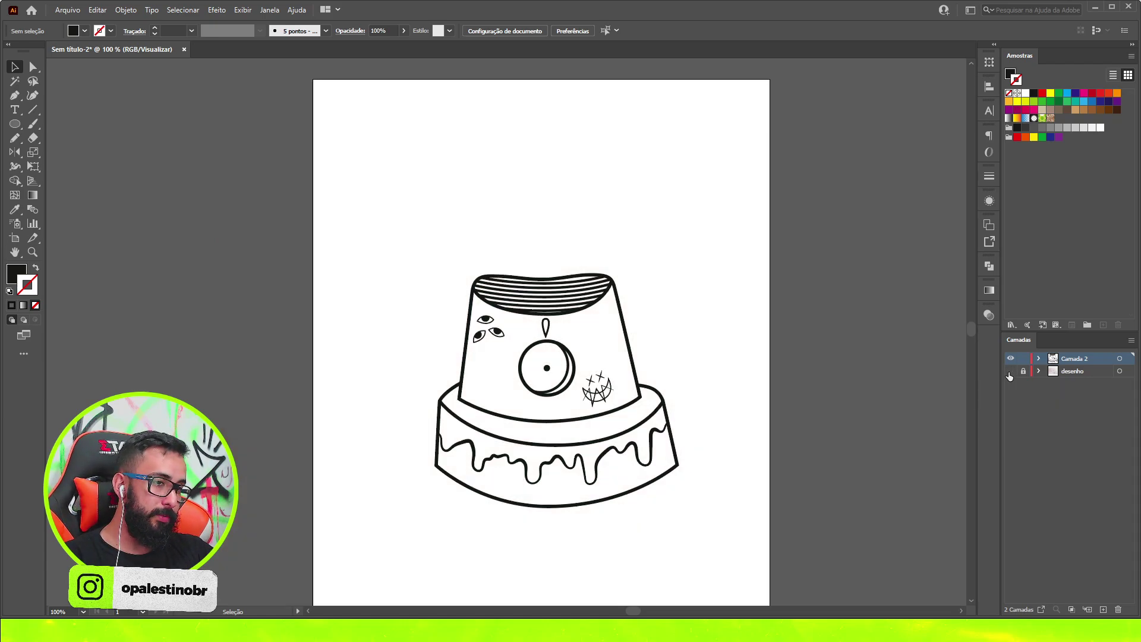
pyautogui.click(1010, 372)
pyautogui.scroll(-2, 632, 352)
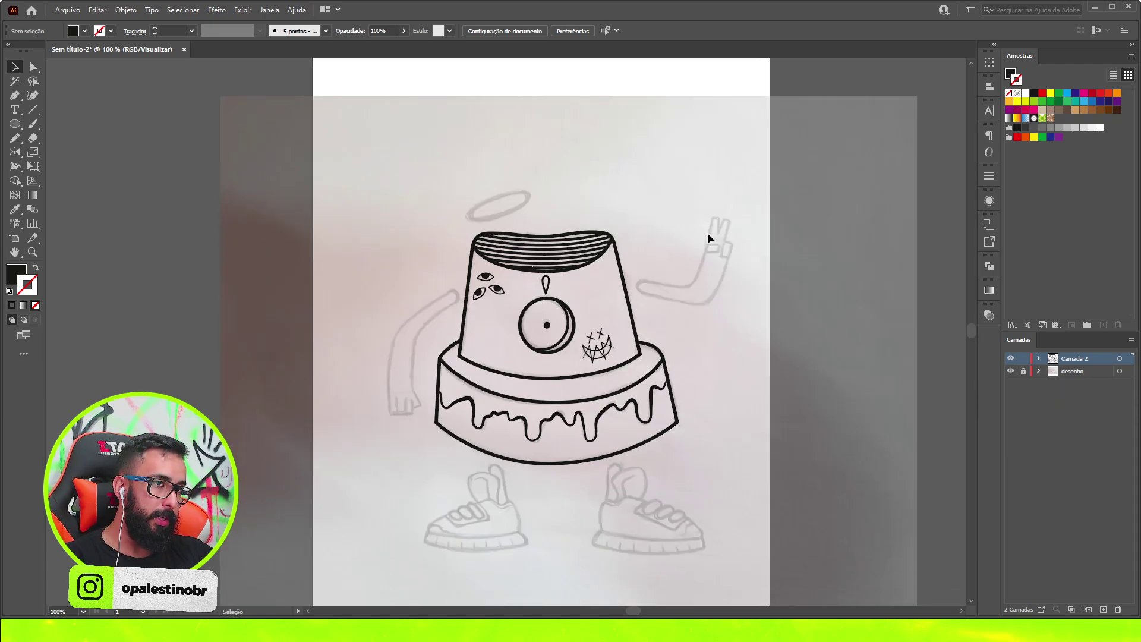
pyautogui.scroll(-3, 707, 238)
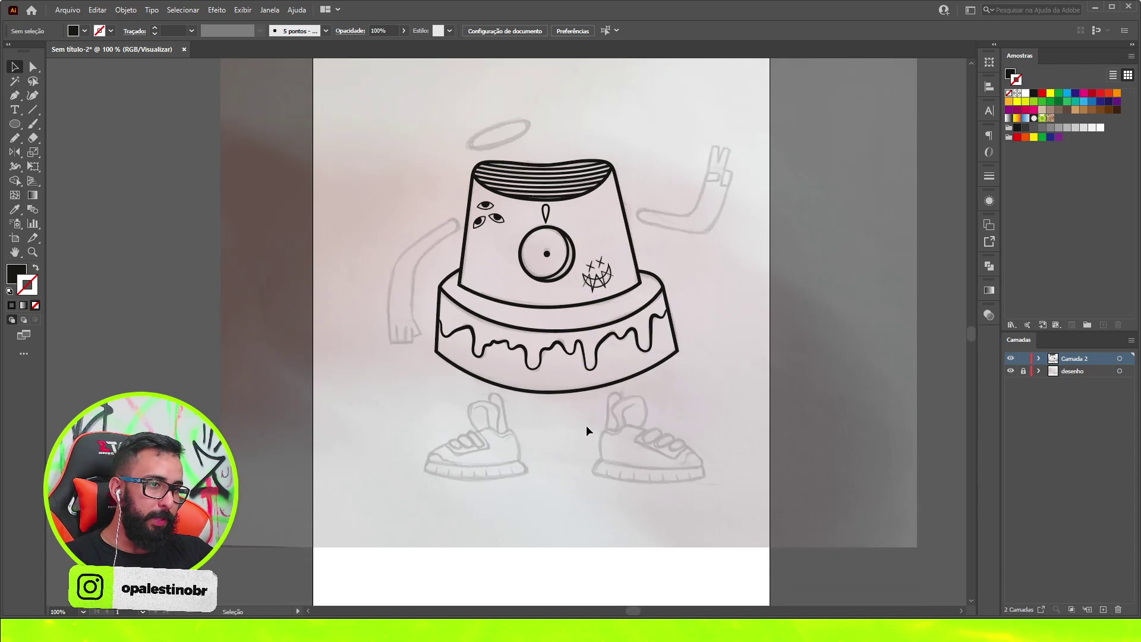
pyautogui.scroll(-3, 528, 438)
pyautogui.scroll(2, 529, 436)
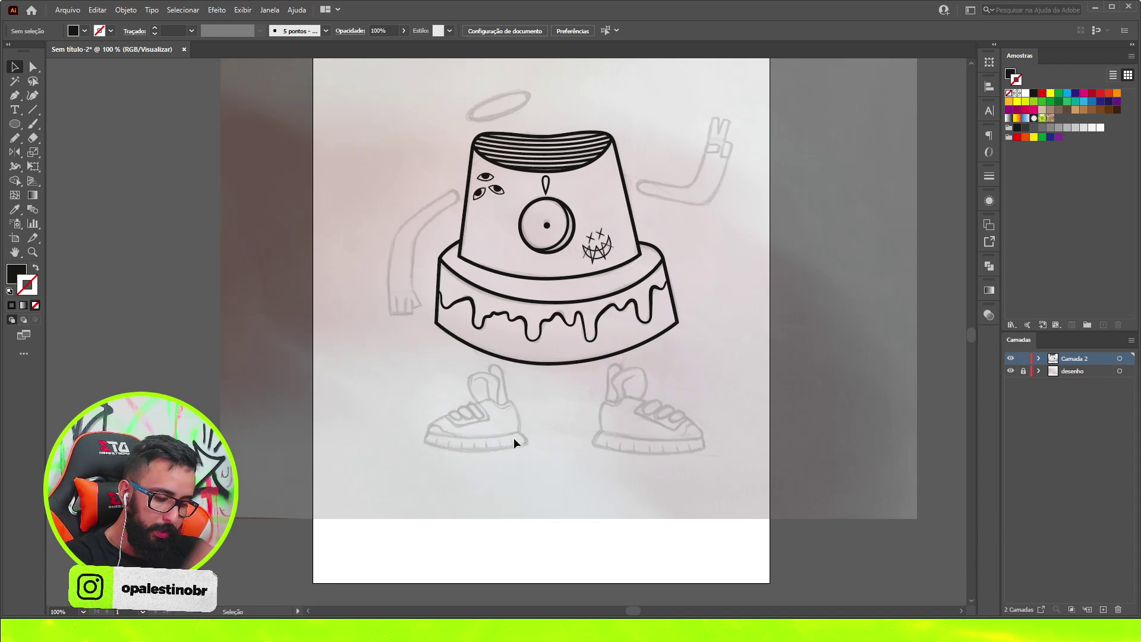
pyautogui.scroll(4, 491, 444)
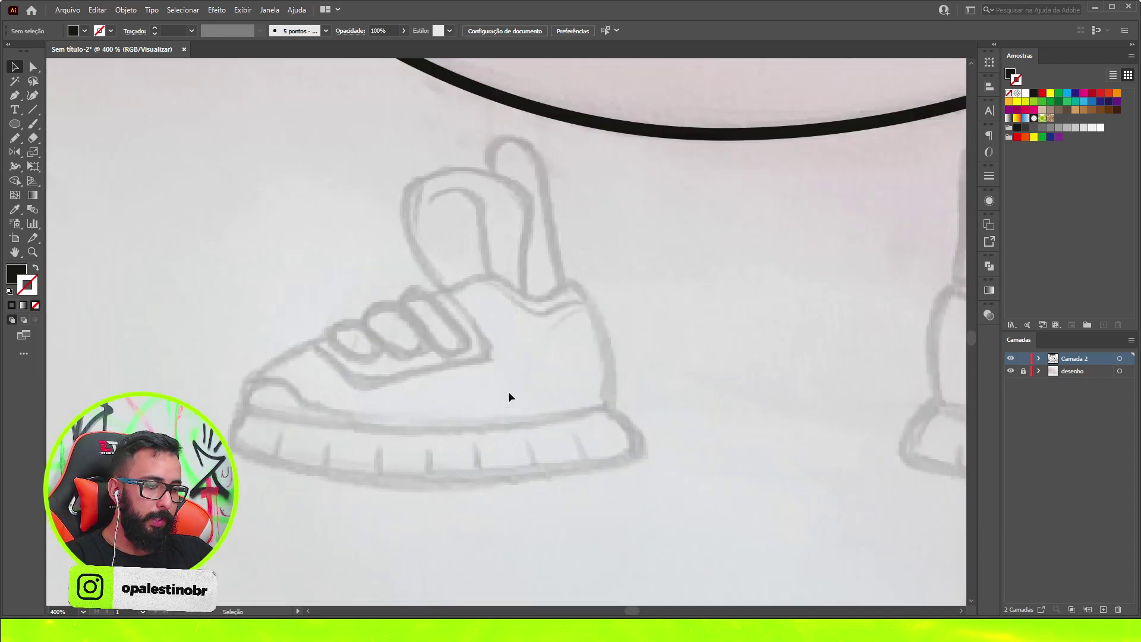
# - Pen-trace the left sneaker's bumpy lace edge up and down the raised heel
pyautogui.press('p')
pyautogui.scroll(2, 443, 296)
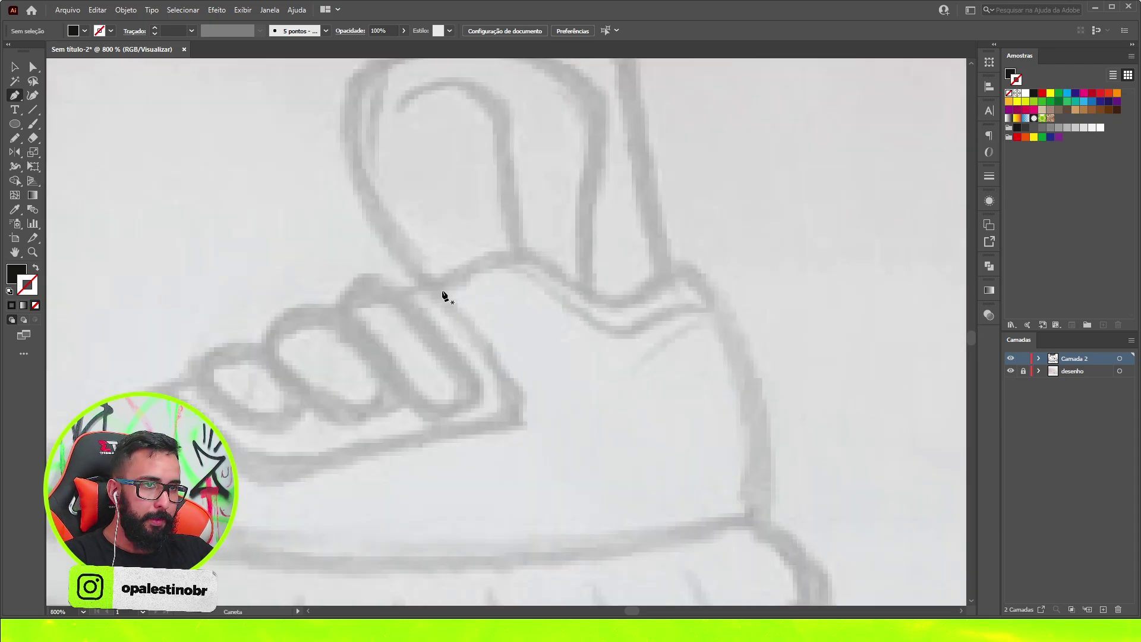
pyautogui.moveTo(516, 254); pyautogui.dragTo(551, 266)
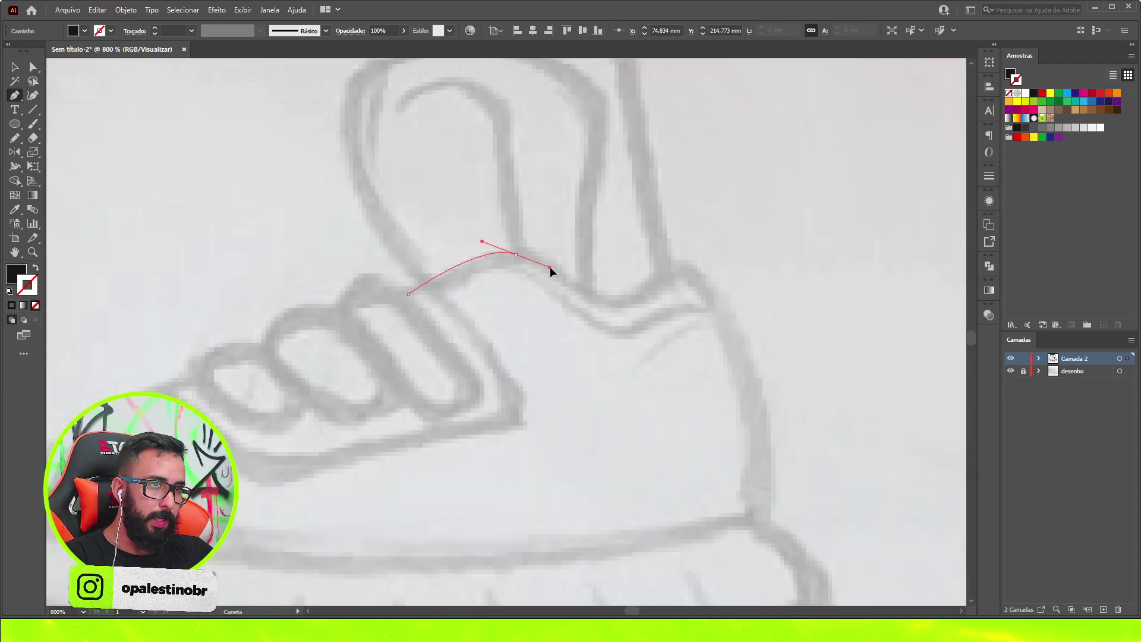
pyautogui.moveTo(620, 306); pyautogui.dragTo(636, 303)
pyautogui.moveTo(686, 267); pyautogui.dragTo(709, 274)
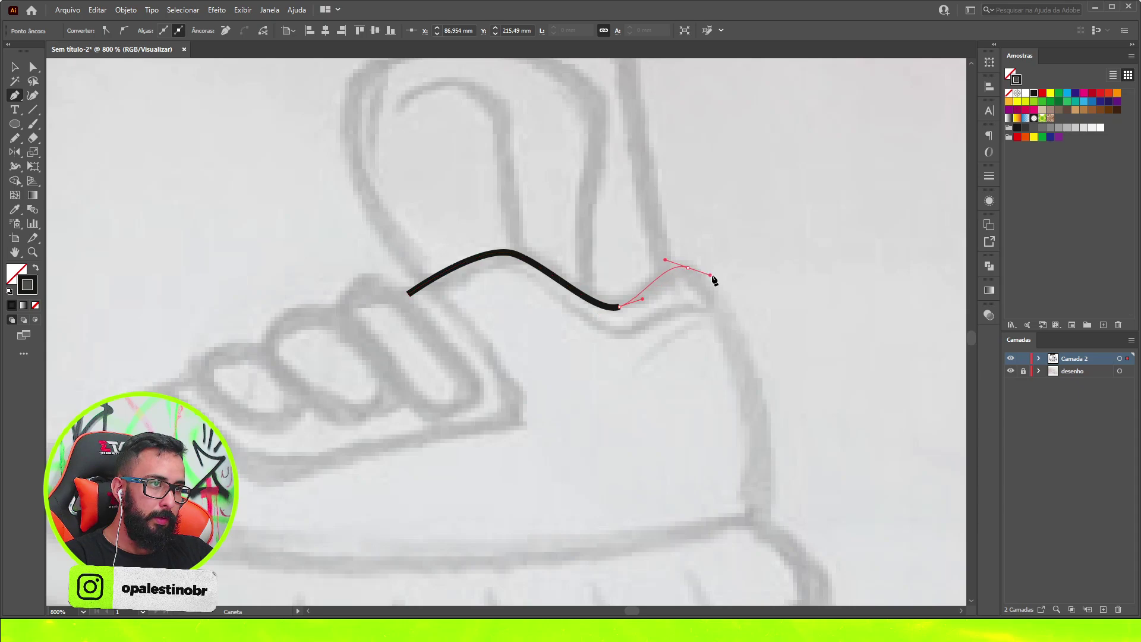
pyautogui.scroll(-2, 713, 279)
pyautogui.moveTo(733, 381); pyautogui.dragTo(717, 444)
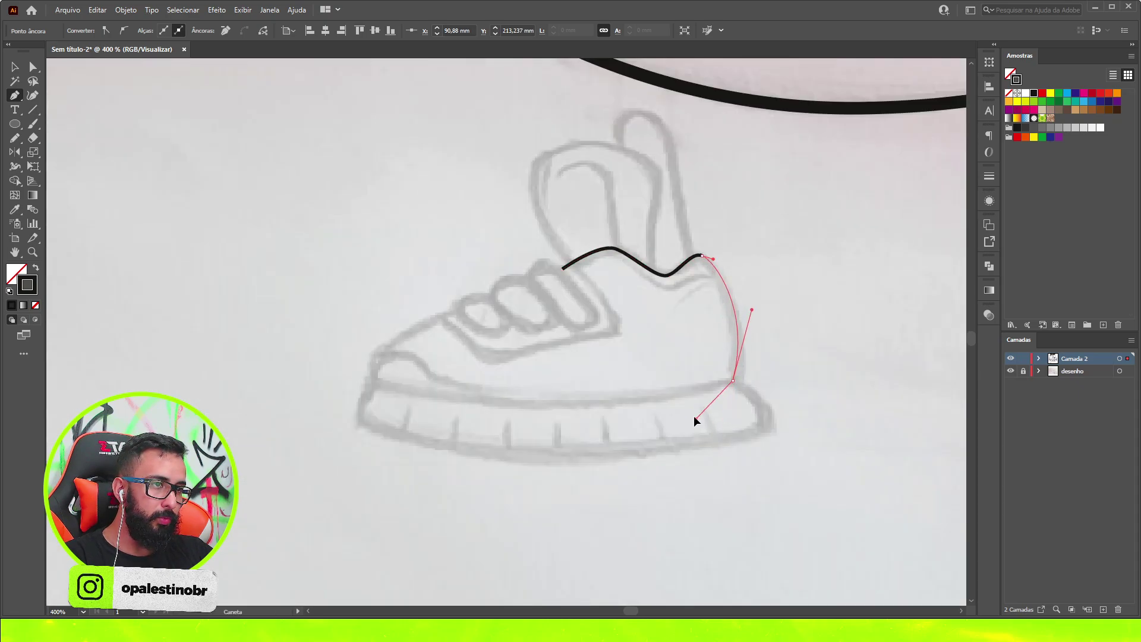
# - Run the outline along the sole and toe, close it at the start, and select it
pyautogui.moveTo(523, 405); pyautogui.dragTo(432, 399)
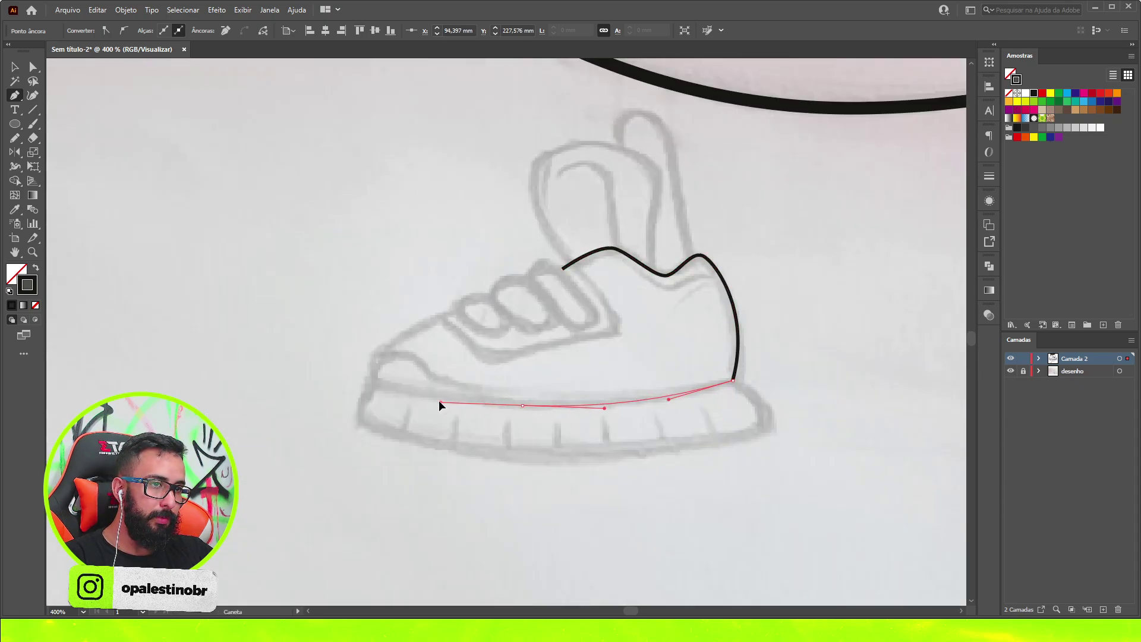
pyautogui.click(378, 388)
pyautogui.scroll(2, 374, 383)
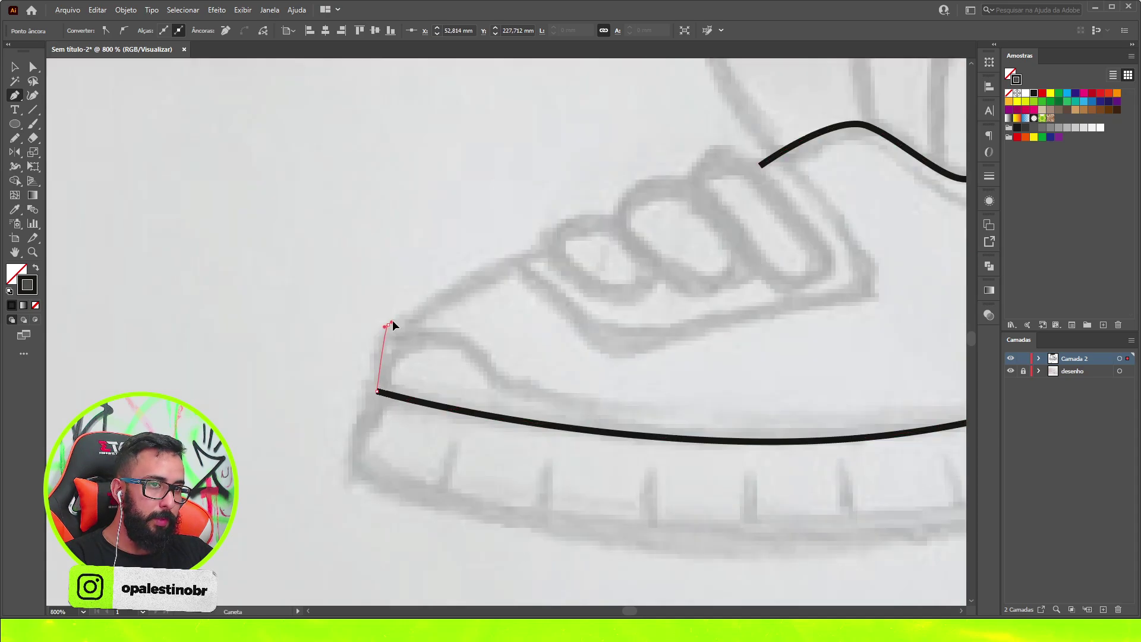
pyautogui.click(541, 250)
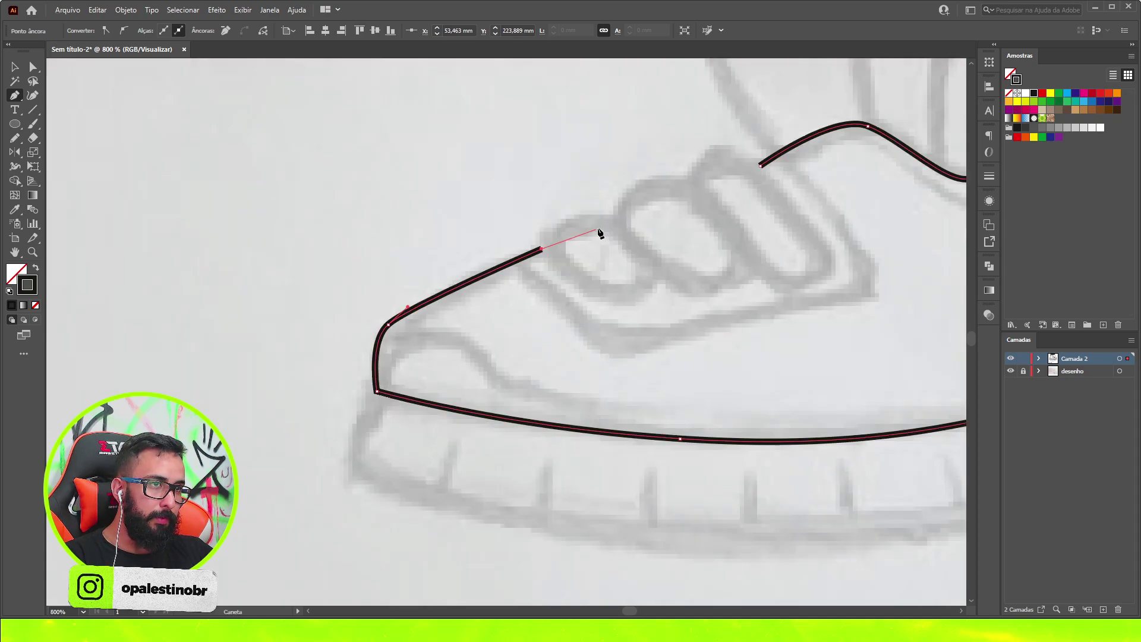
pyautogui.moveTo(613, 219)
pyautogui.mouseDown()
pyautogui.moveTo(625, 218)
pyautogui.moveTo(628, 194)
pyautogui.moveTo(722, 193)
pyautogui.mouseUp()
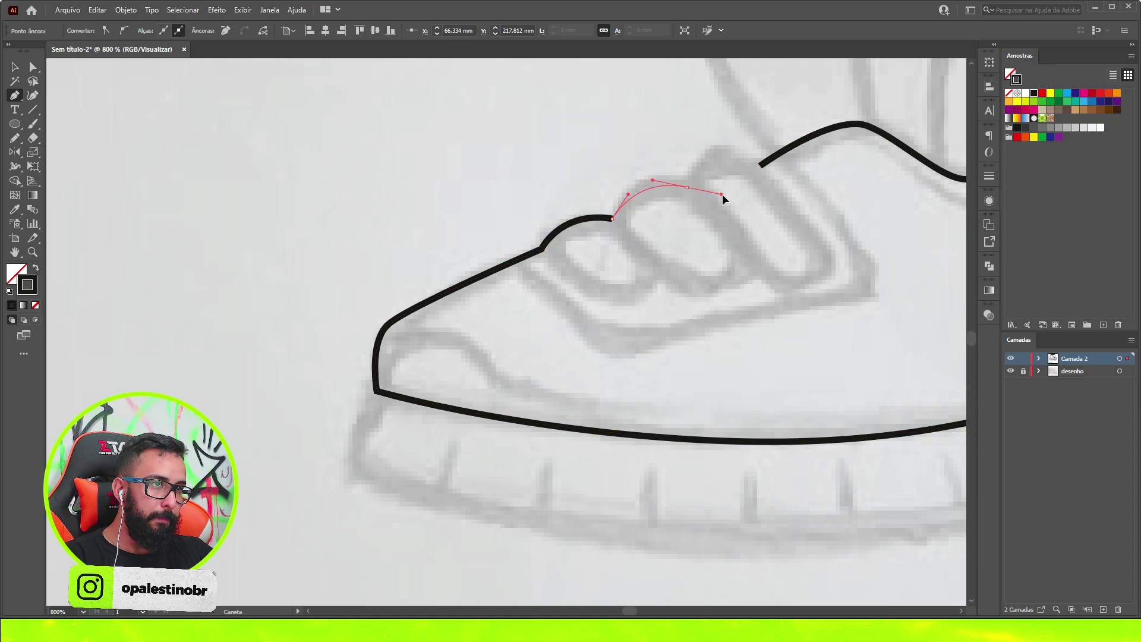
pyautogui.click(761, 165)
pyautogui.press('v')
pyautogui.scroll(-1, 512, 184)
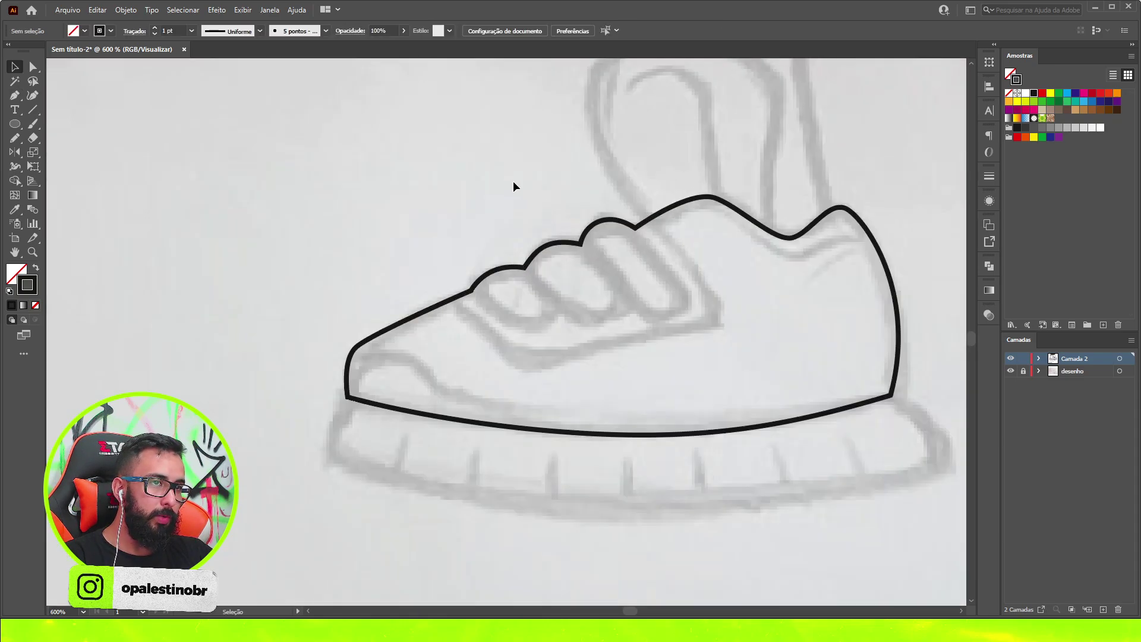
pyautogui.click(429, 344)
pyautogui.scroll(-3, 429, 344)
# - Give the sneaker outline the cap's thick 4 pt black stroke using the Eyedropper
pyautogui.click(15, 210)
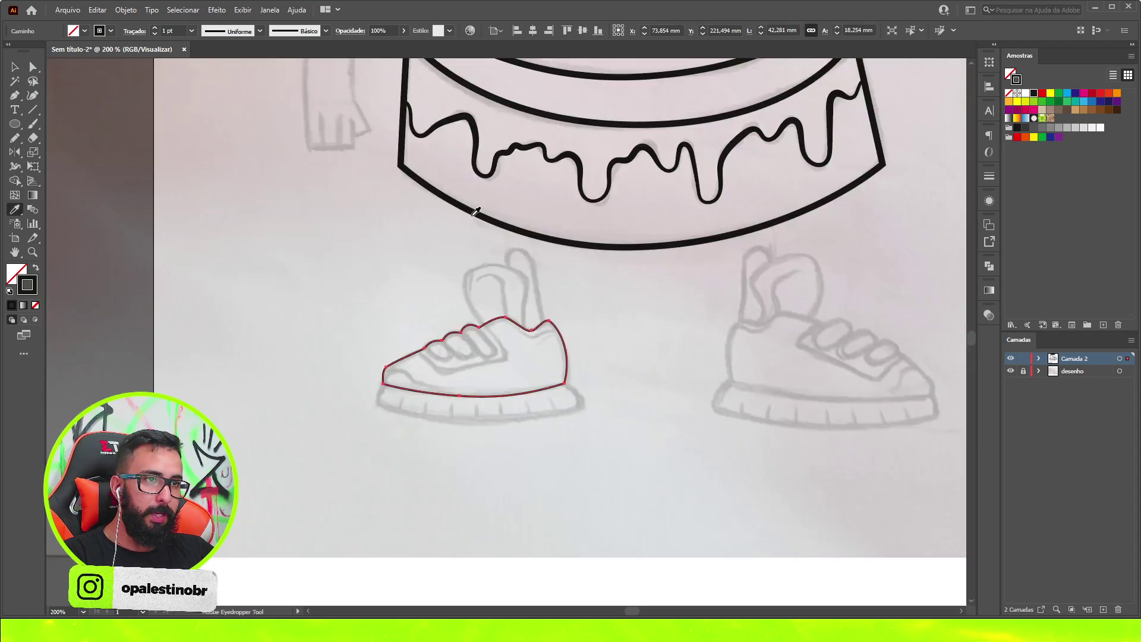
pyautogui.click(473, 217)
pyautogui.press('v')
pyautogui.hotkey('ctrl', 'shift', 'a')
pyautogui.scroll(-1, 508, 321)
pyautogui.scroll(2, 508, 321)
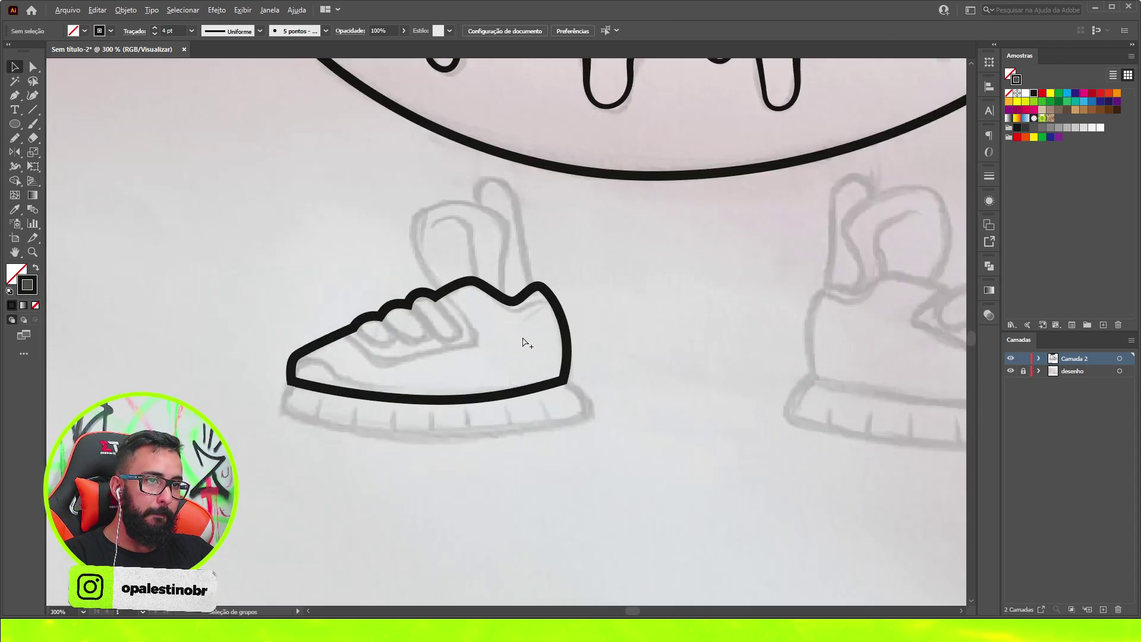
pyautogui.scroll(2, 425, 345)
# - Draw the closed sole shape beneath the shoe, curving up at the heel
pyautogui.press('p')
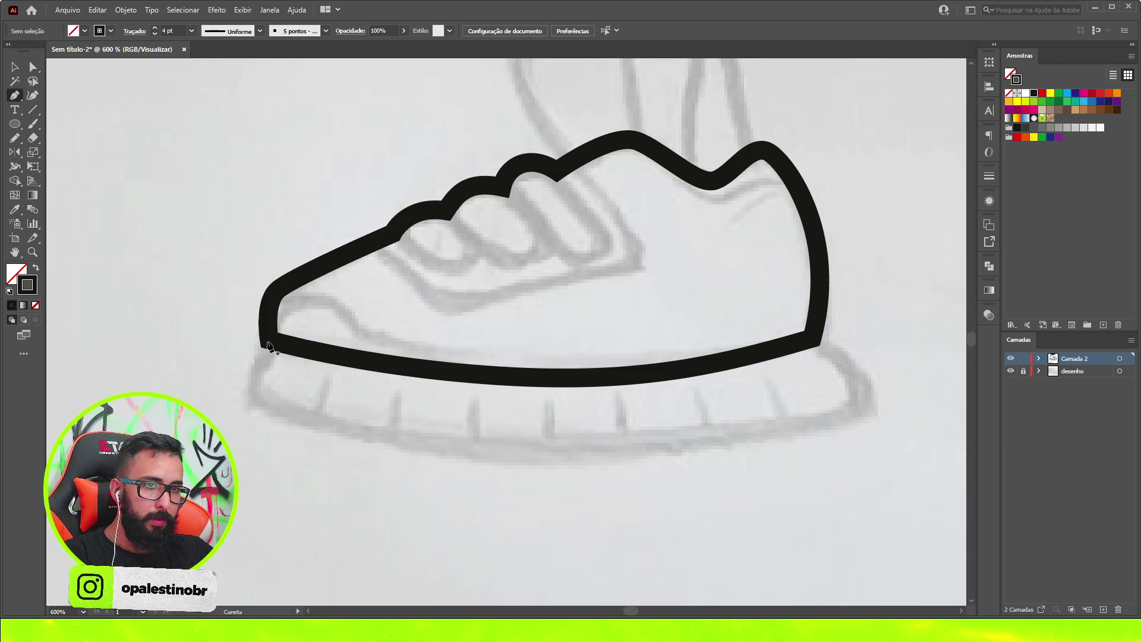
pyautogui.click(268, 340)
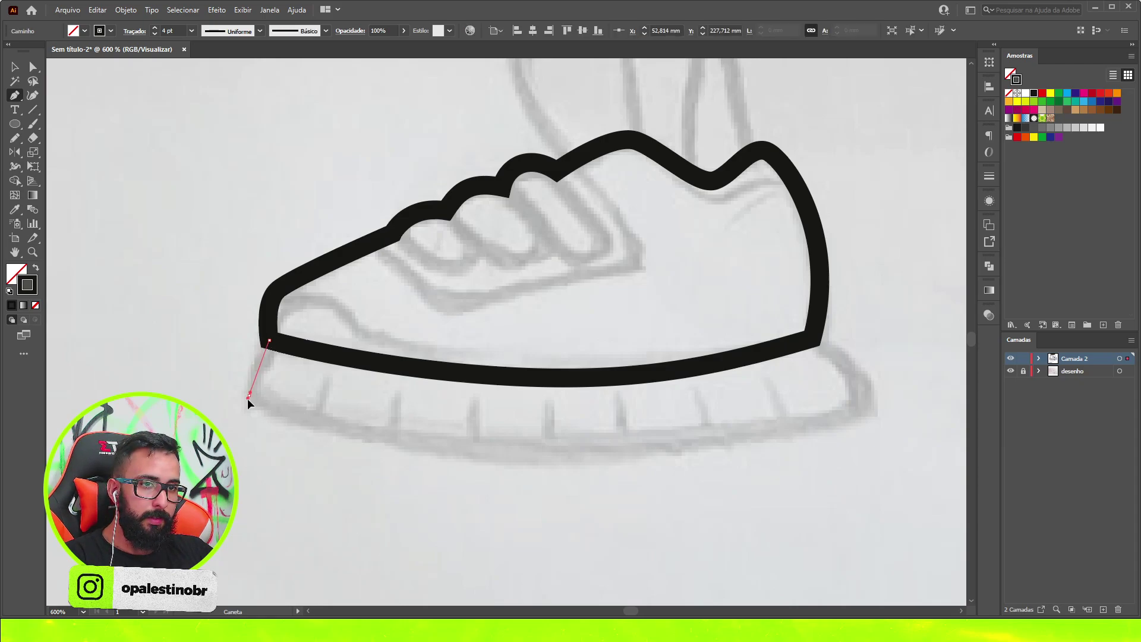
pyautogui.click(248, 397)
pyautogui.keyDown('alt'); pyautogui.scroll(-2, 326, 430); pyautogui.keyUp('alt')
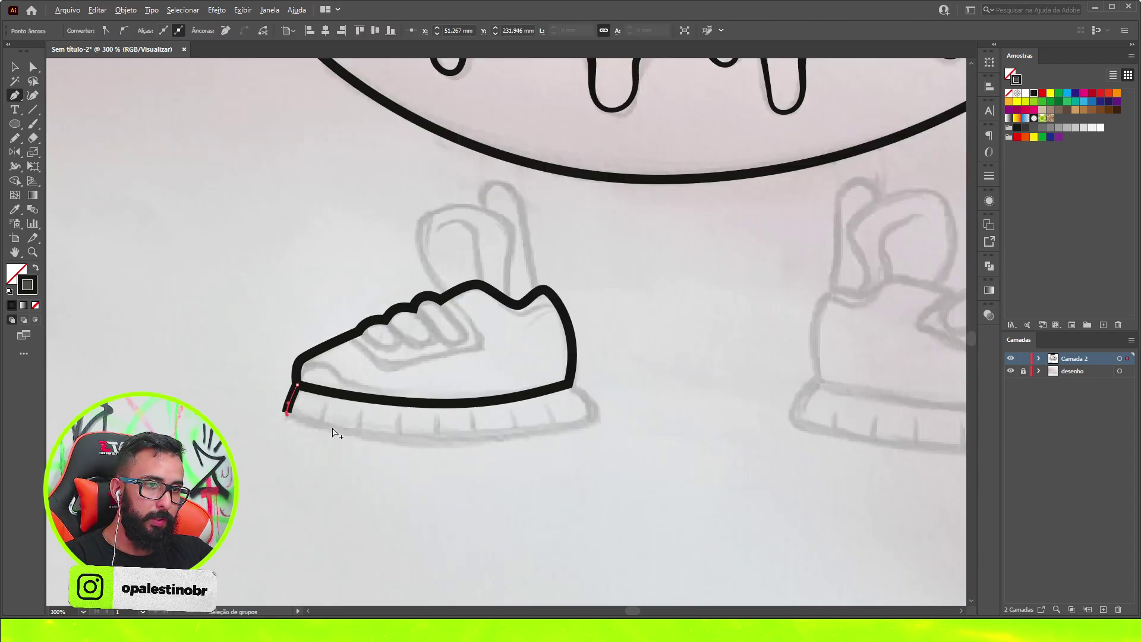
pyautogui.moveTo(445, 438); pyautogui.dragTo(548, 436)
pyautogui.keyDown('alt'); pyautogui.scroll(2, 584, 424); pyautogui.keyUp('alt')
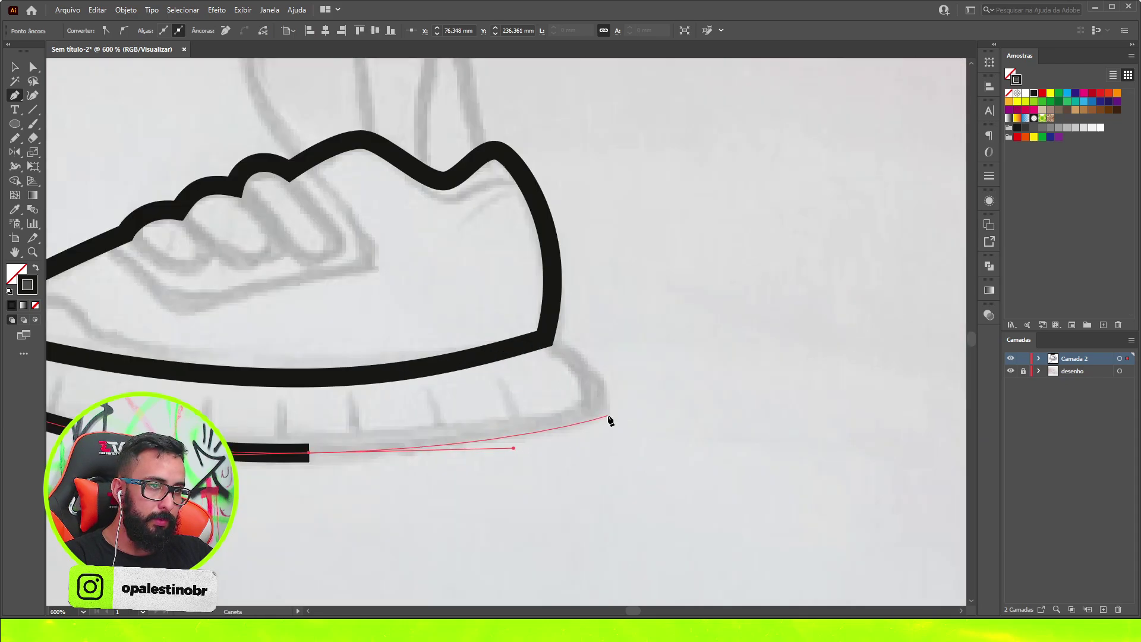
pyautogui.moveTo(608, 416); pyautogui.dragTo(615, 411)
pyautogui.moveTo(548, 344); pyautogui.dragTo(491, 318)
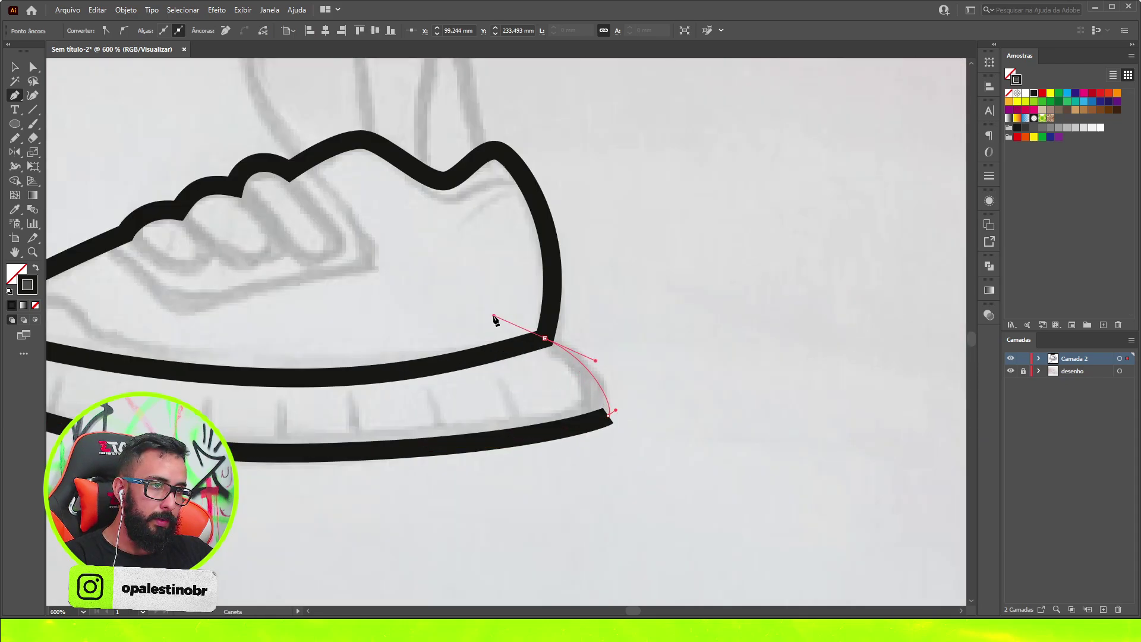
pyautogui.press('v')
pyautogui.hotkey('ctrl', 'shift', 'a')
pyautogui.keyDown('alt'); pyautogui.scroll(-7, 572, 382); pyautogui.keyUp('alt')
pyautogui.keyDown('alt'); pyautogui.scroll(3, 556, 366); pyautogui.keyUp('alt')
pyautogui.scroll(1, 594, 416)
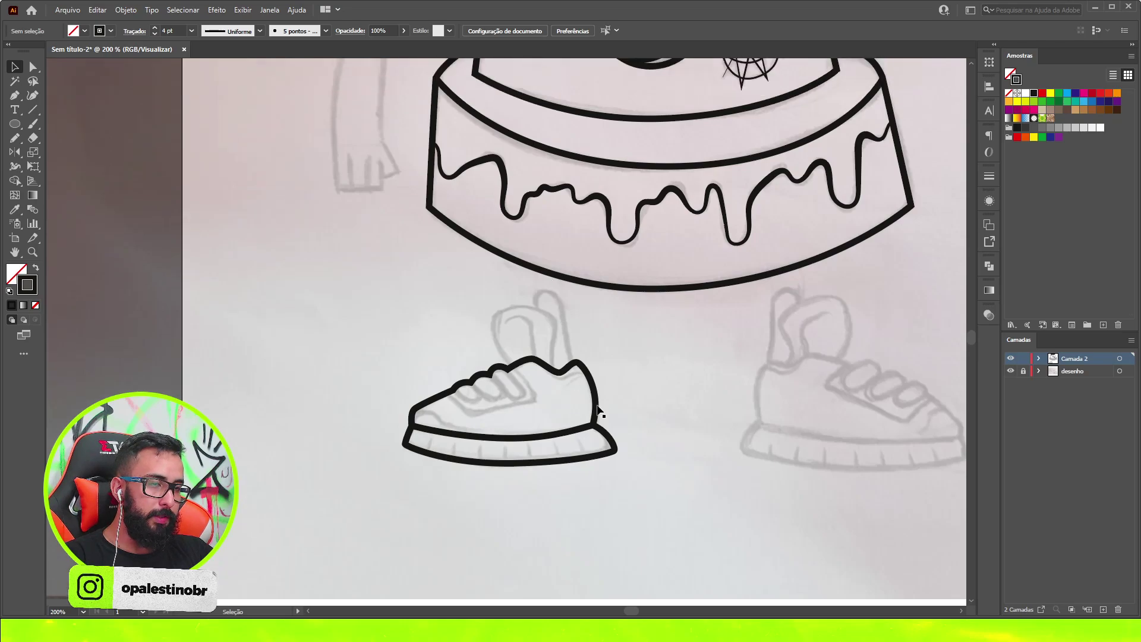
pyautogui.keyDown('alt'); pyautogui.scroll(4, 487, 404); pyautogui.keyUp('alt')
pyautogui.press('p')
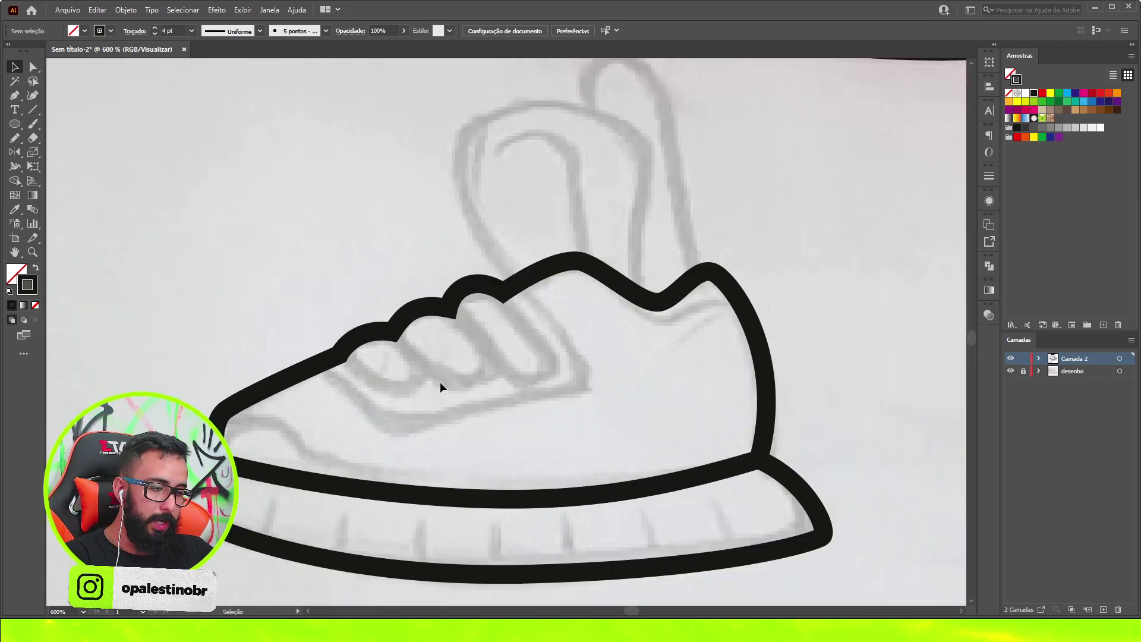
# - Draw the first two rounded lace loops closing the bumps on the shoe's top edge
pyautogui.click(352, 346)
pyautogui.keyDown('alt'); pyautogui.scroll(2, 352, 346); pyautogui.keyUp('alt')
pyautogui.moveTo(504, 454); pyautogui.dragTo(559, 475)
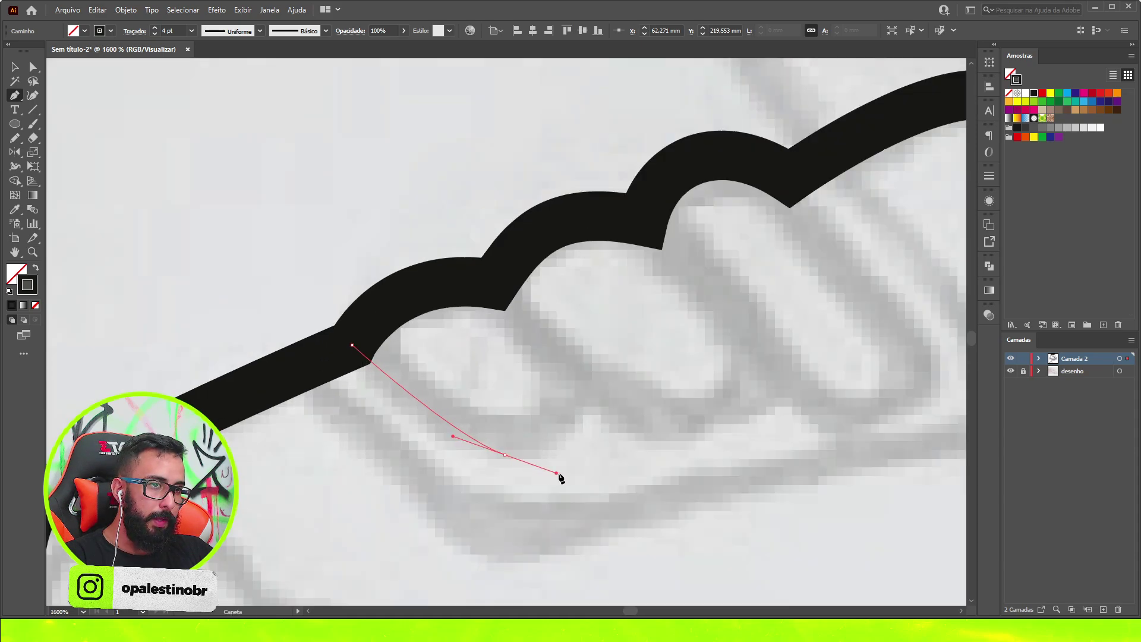
pyautogui.click(585, 384)
pyautogui.click(502, 294)
pyautogui.keyDown('ctrl'); pyautogui.click(616, 319); pyautogui.keyUp('ctrl')
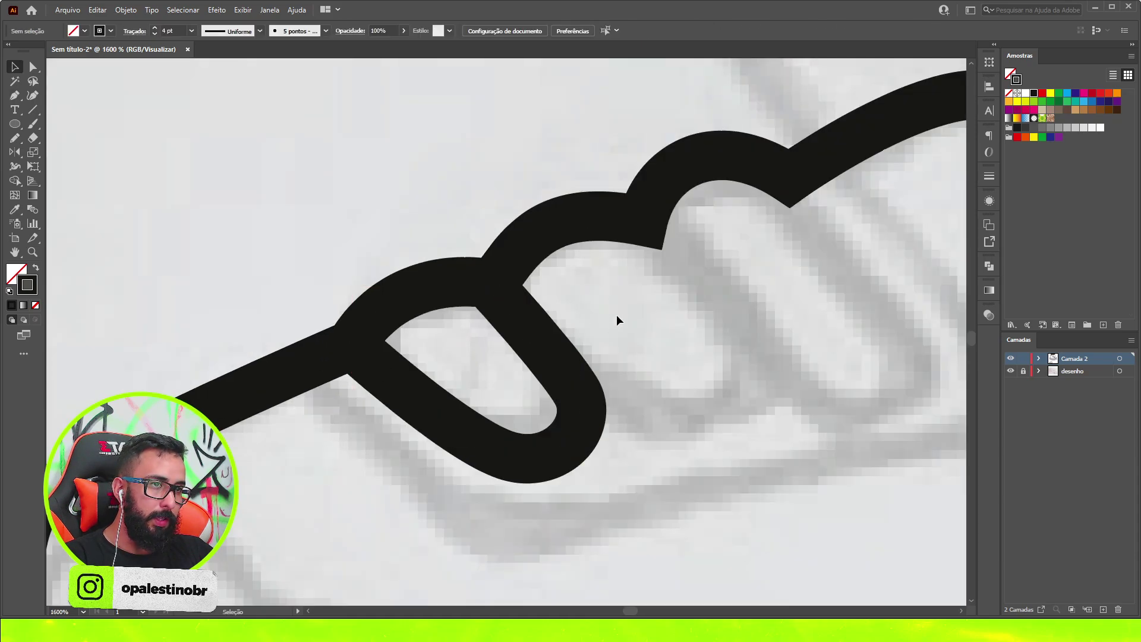
pyautogui.press('p')
pyautogui.click(561, 366)
pyautogui.moveTo(650, 432); pyautogui.dragTo(708, 443)
pyautogui.moveTo(764, 382); pyautogui.dragTo(762, 332)
pyautogui.click(650, 229)
pyautogui.keyDown('ctrl'); pyautogui.click(793, 260); pyautogui.keyUp('ctrl')
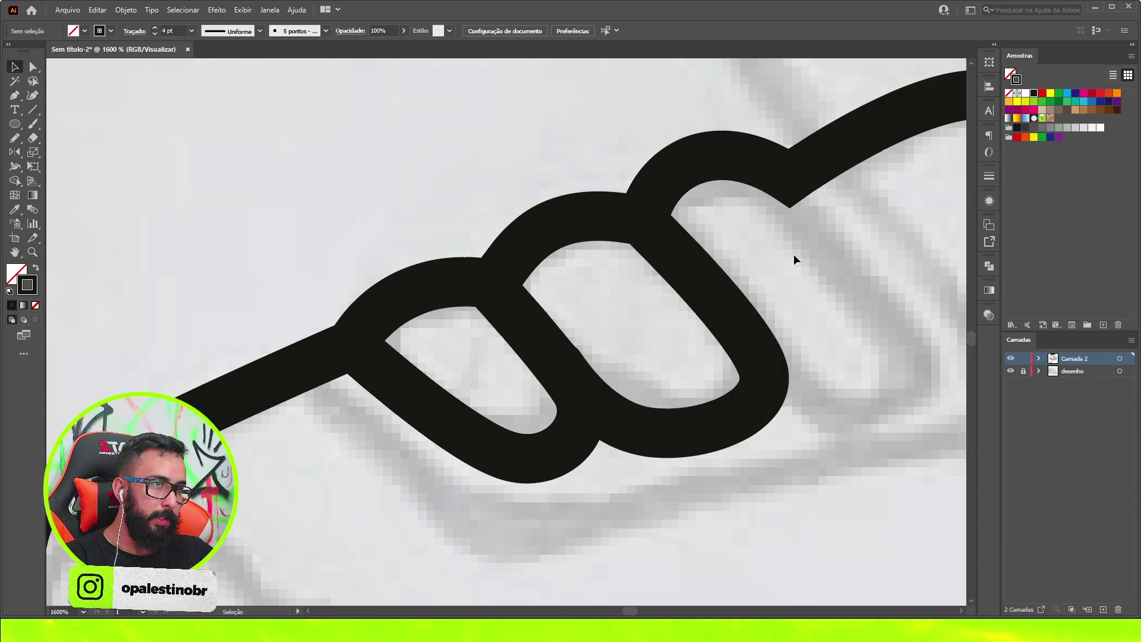
# - Pan over and draw the third lace loop up into the top outline
pyautogui.moveTo(849, 301); pyautogui.dragTo(673, 311)
pyautogui.press('p')
pyautogui.click(578, 360)
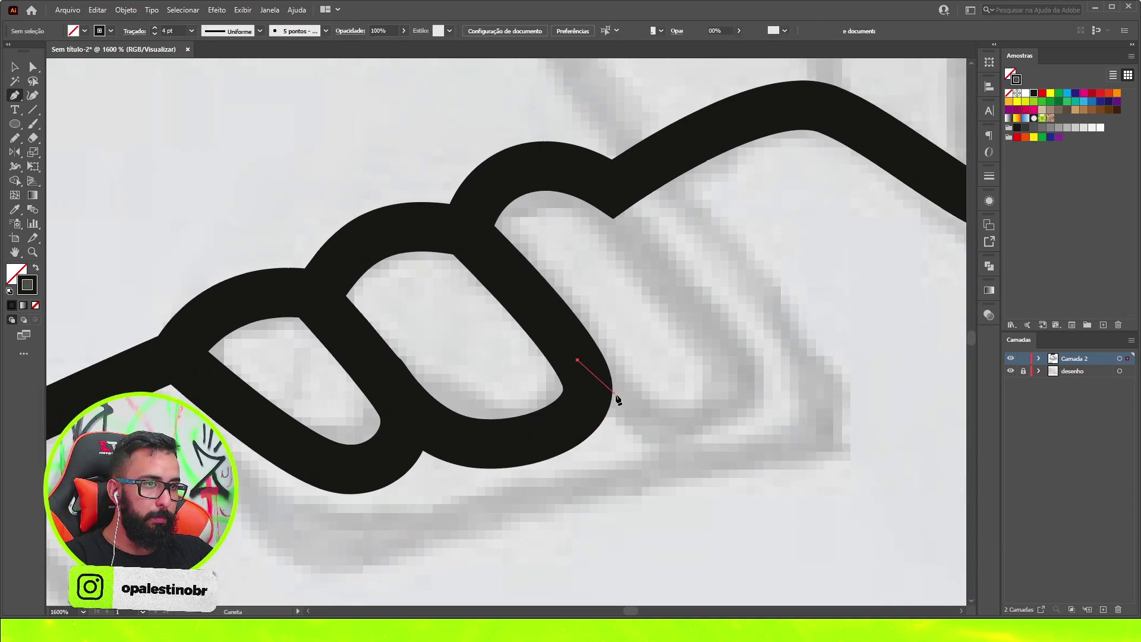
pyautogui.moveTo(657, 424); pyautogui.dragTo(701, 432)
pyautogui.moveTo(746, 365); pyautogui.dragTo(728, 315)
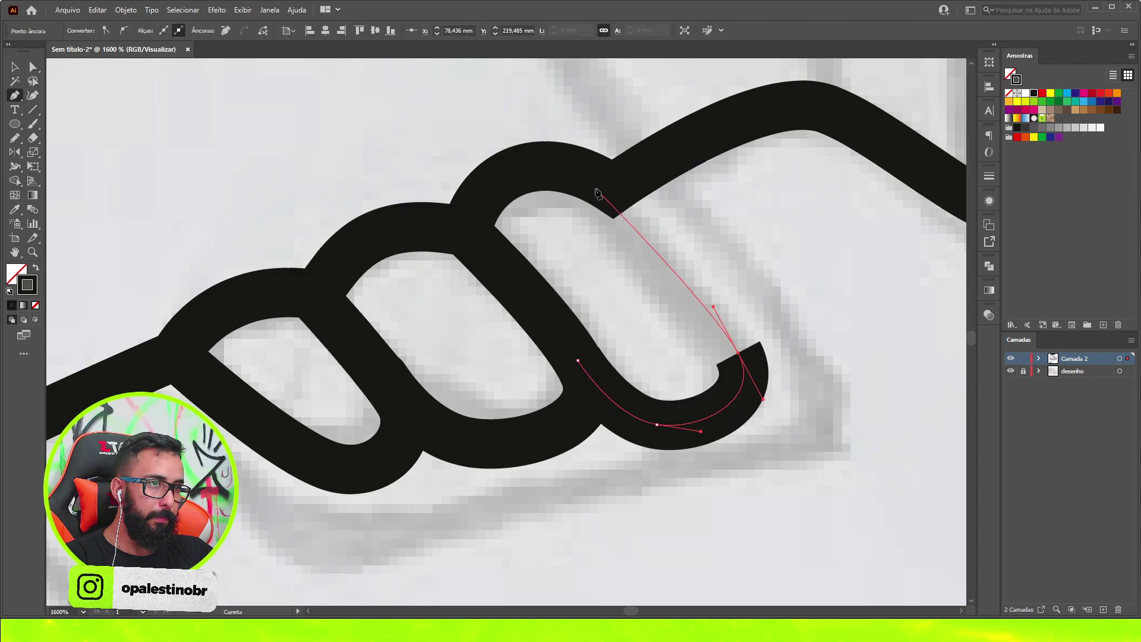
pyautogui.click(586, 199)
pyautogui.keyDown('ctrl'); pyautogui.click(584, 250); pyautogui.keyUp('ctrl')
# - Adjust the lace loop anchors with Direct Selection to smooth their curves
pyautogui.press('a')
pyautogui.moveTo(591, 186); pyautogui.dragTo(603, 185)
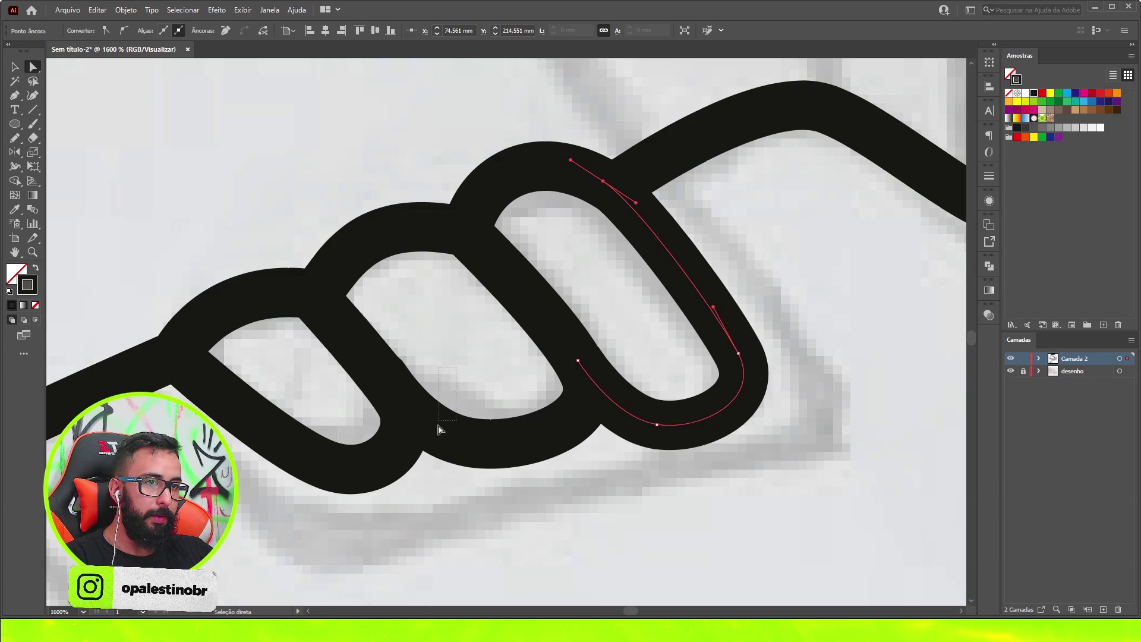
pyautogui.click(384, 379)
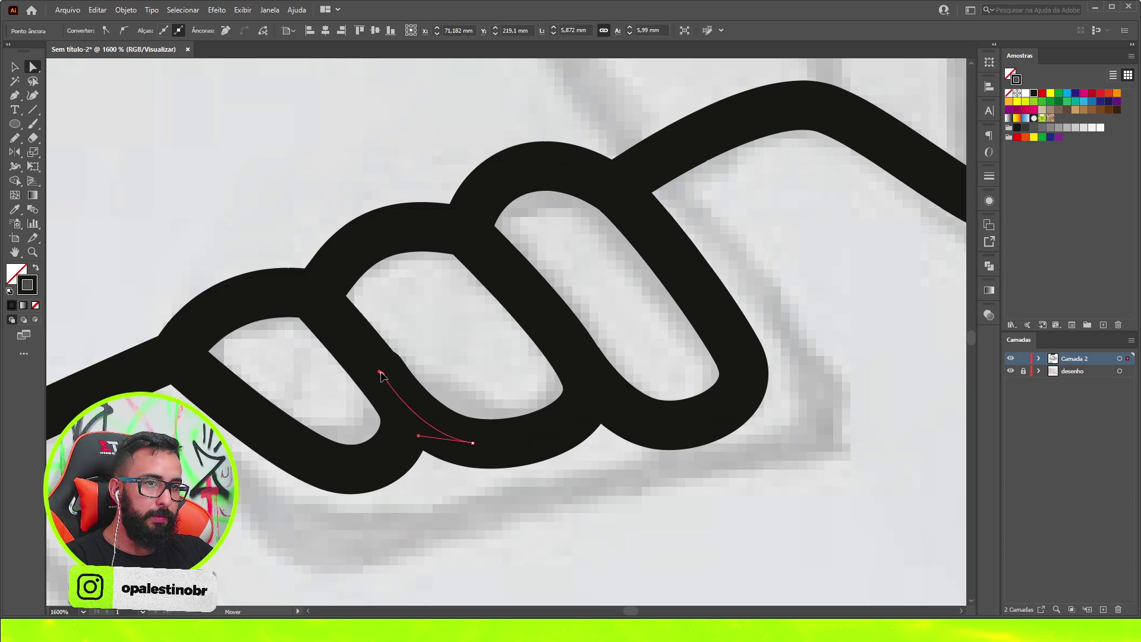
pyautogui.click(455, 336)
pyautogui.scroll(-3, 483, 364)
# - Draw a strap line curving beneath the lace loops toward the shoe top
pyautogui.scroll(1, 481, 364)
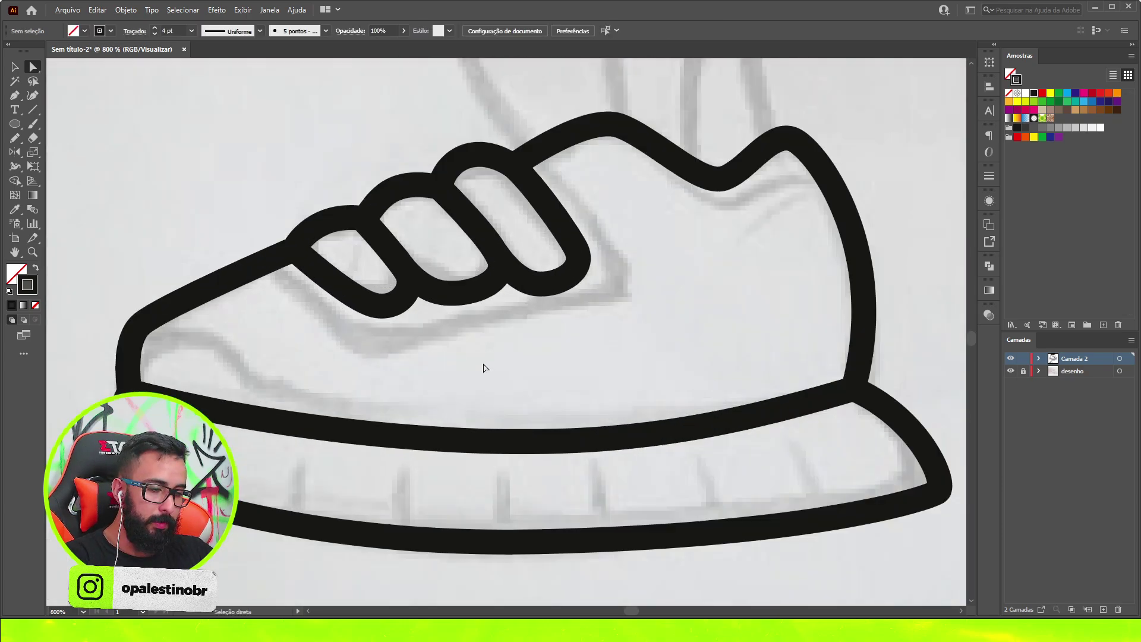
pyautogui.press('p')
pyautogui.click(271, 262)
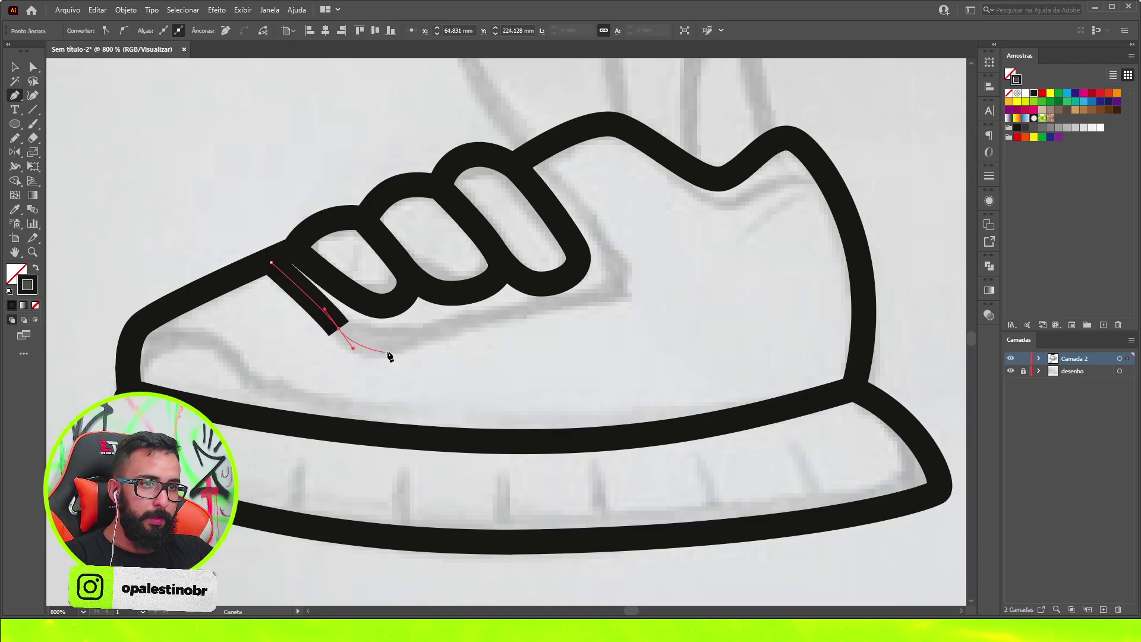
pyautogui.moveTo(407, 345); pyautogui.dragTo(450, 330)
pyautogui.moveTo(620, 297); pyautogui.dragTo(658, 297)
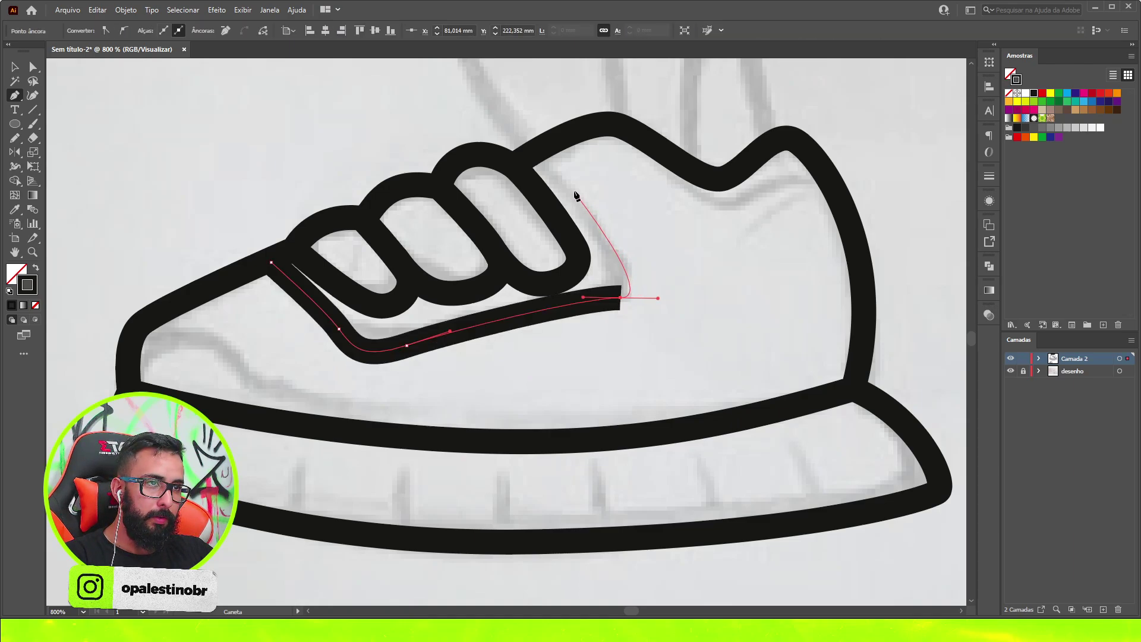
pyautogui.click(539, 155)
pyautogui.press('v')
pyautogui.click(621, 284)
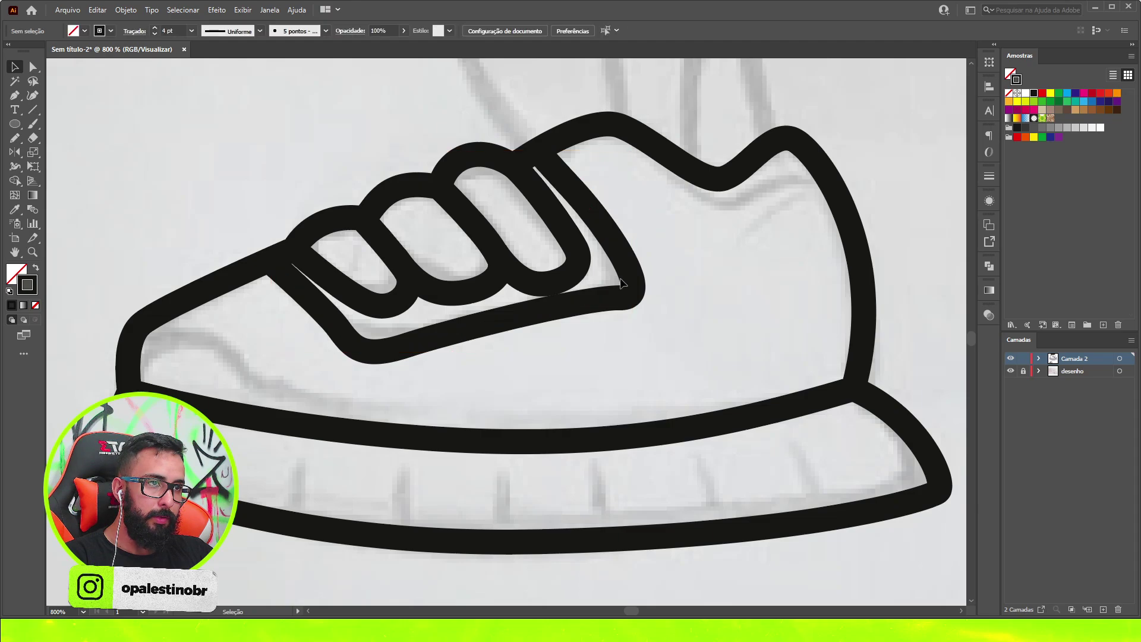
# - Set the strap line to a 2 pt stroke and narrow it with the Width tool
pyautogui.click(558, 313)
pyautogui.click(172, 30)
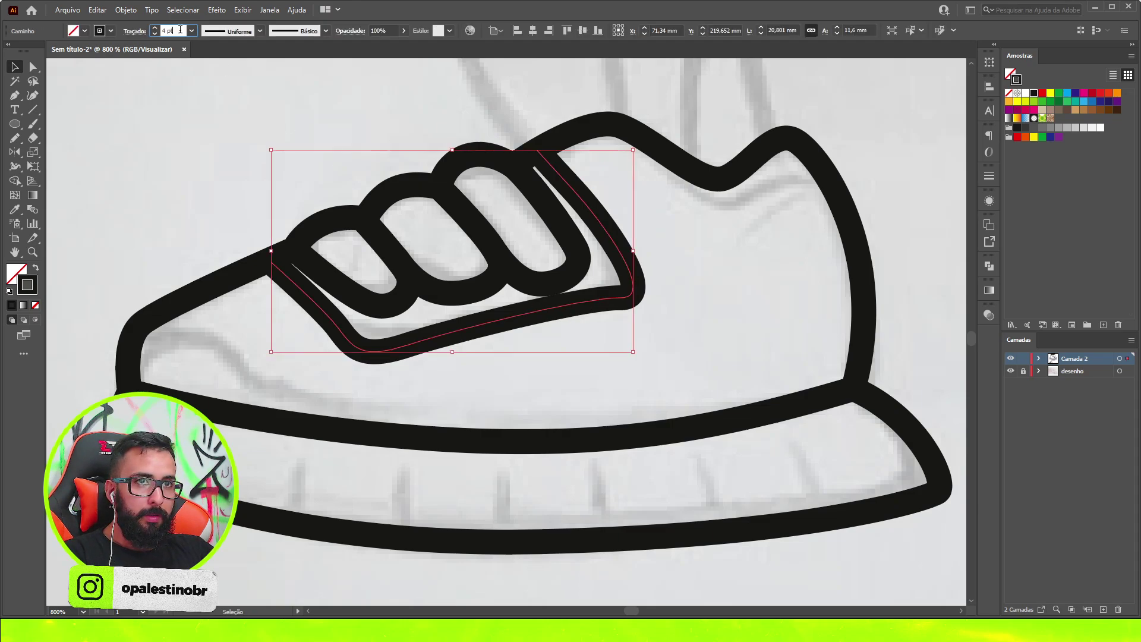
pyautogui.press('Down')
pyautogui.press('Down')
pyautogui.click(505, 327)
pyautogui.scroll(1, 595, 279)
pyautogui.hotkey('shift', 'w')
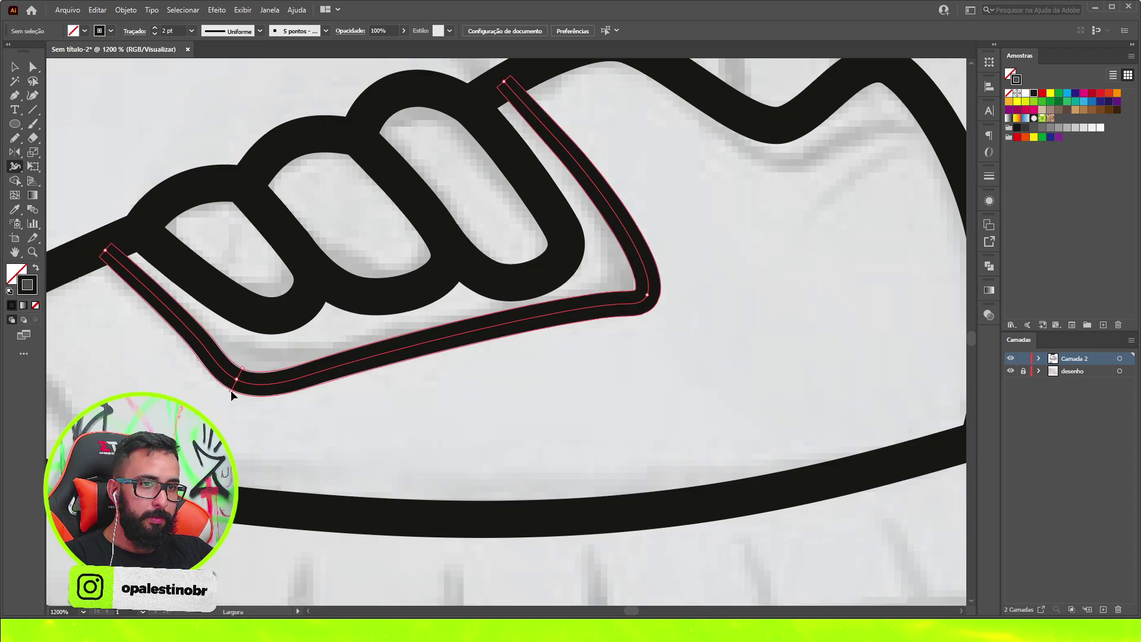
pyautogui.moveTo(440, 332); pyautogui.dragTo(440, 337)
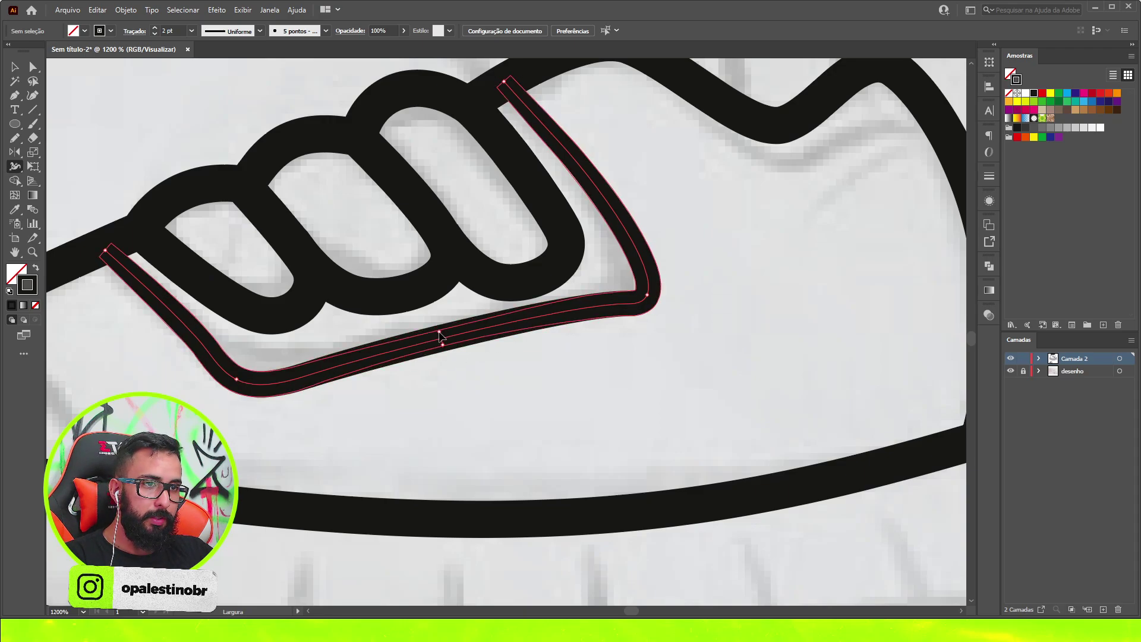
pyautogui.scroll(-5, 491, 338)
pyautogui.scroll(4, 437, 324)
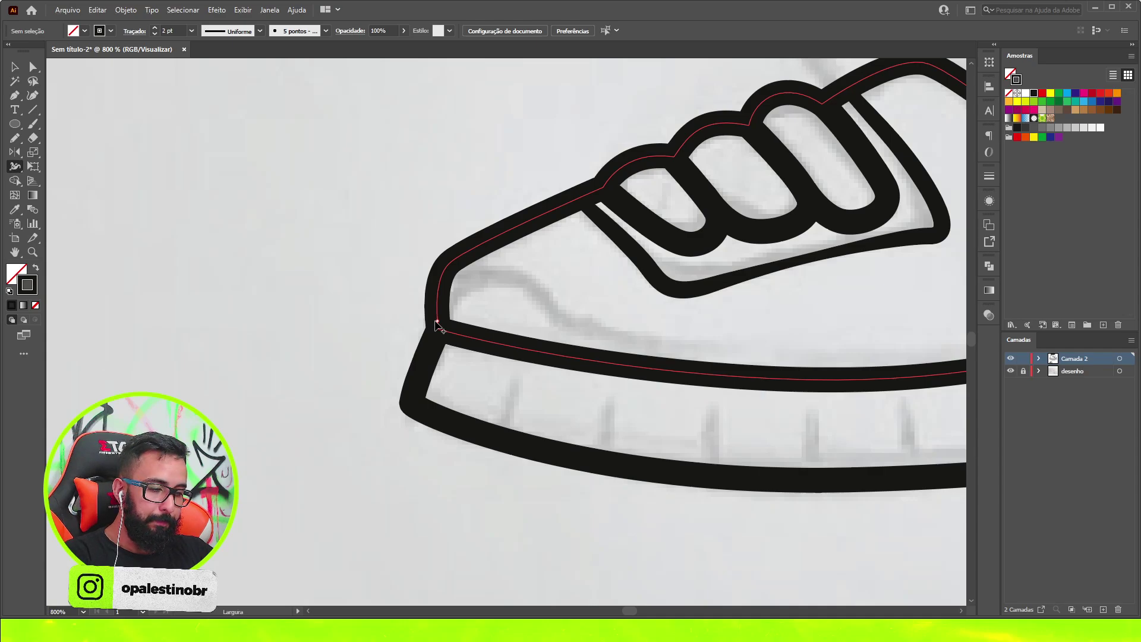
# - Draw a curved toe-cap line from the shoe's front down to the sole
pyautogui.press('p')
pyautogui.click(470, 267)
pyautogui.moveTo(521, 277); pyautogui.dragTo(545, 286)
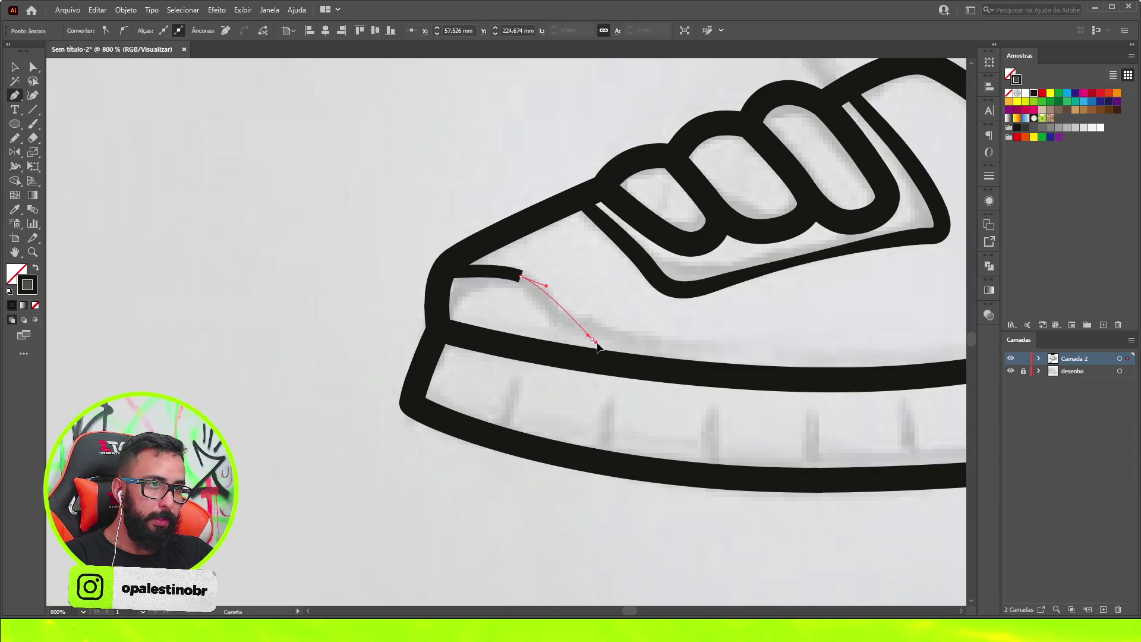
pyautogui.moveTo(597, 346); pyautogui.dragTo(631, 357)
pyautogui.press('v')
pyautogui.hotkey('ctrl', '1')
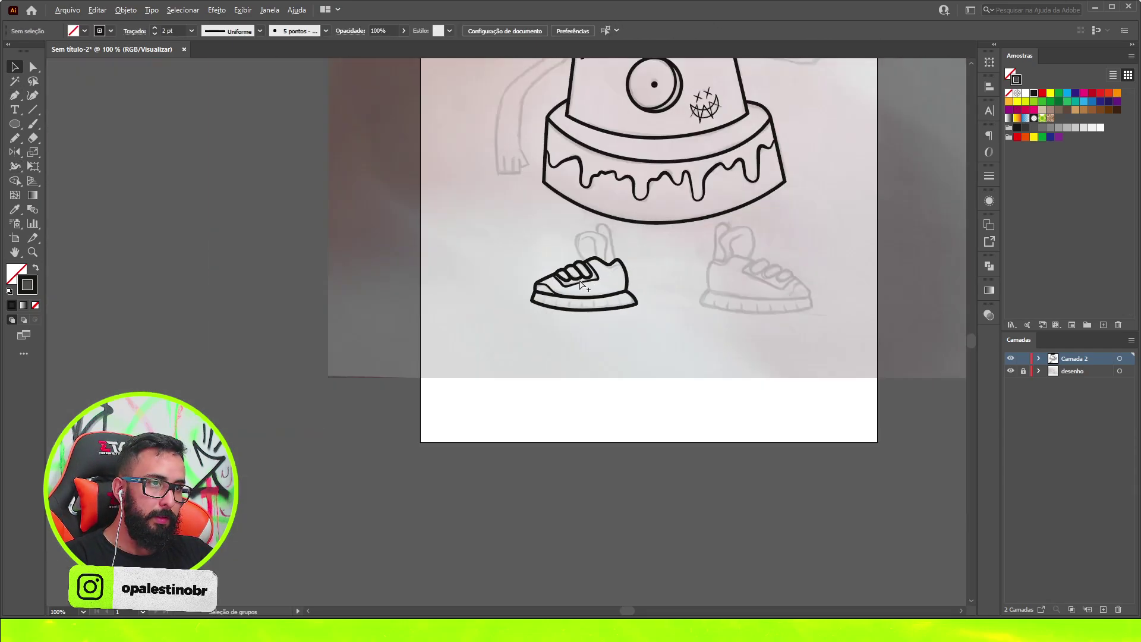
pyautogui.scroll(3, 583, 285)
pyautogui.scroll(3, 590, 288)
# - Draw a curved inner line along the sneaker's heel collar
pyautogui.press('p')
pyautogui.click(517, 335)
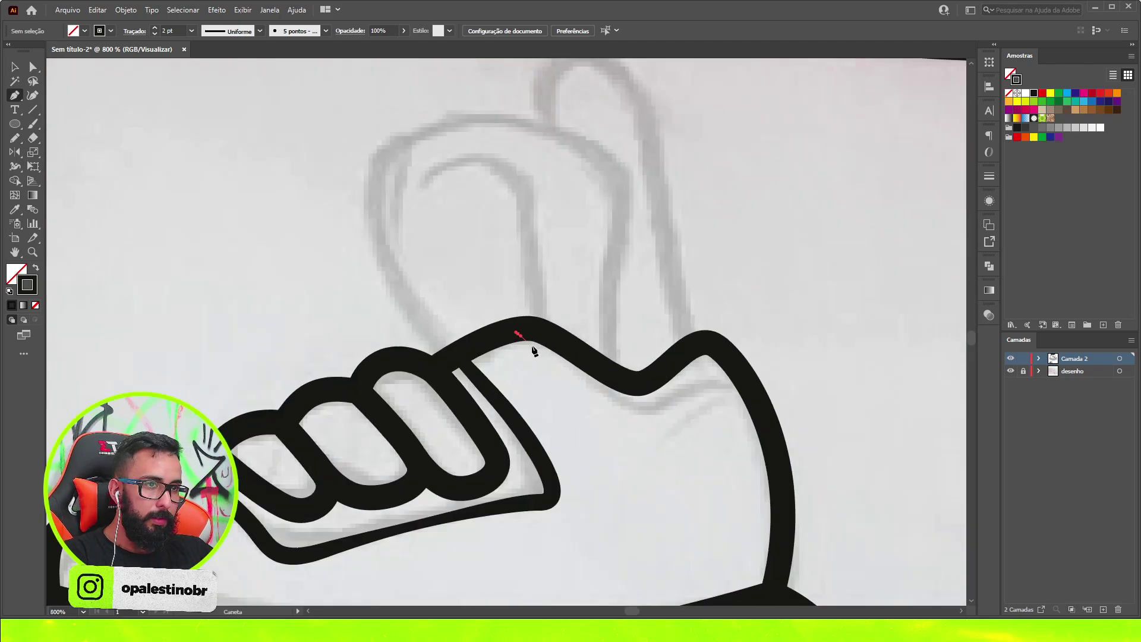
pyautogui.moveTo(675, 409); pyautogui.dragTo(724, 377)
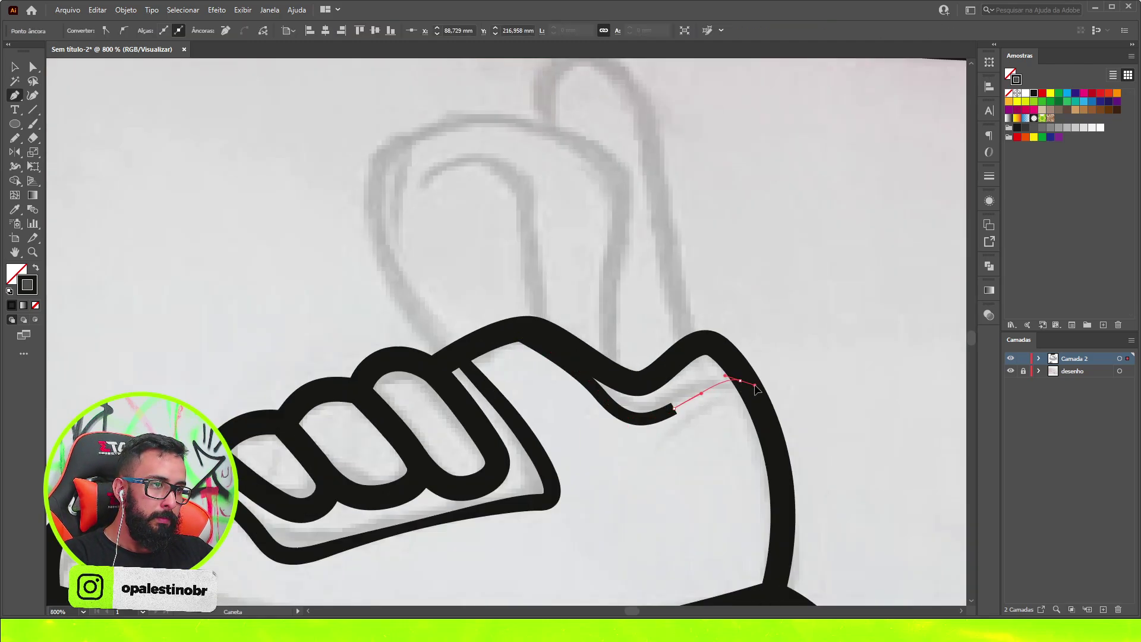
pyautogui.press('v')
pyautogui.scroll(-3, 515, 333)
pyautogui.scroll(-2, 515, 333)
pyautogui.scroll(3, 516, 334)
pyautogui.scroll(3, 515, 334)
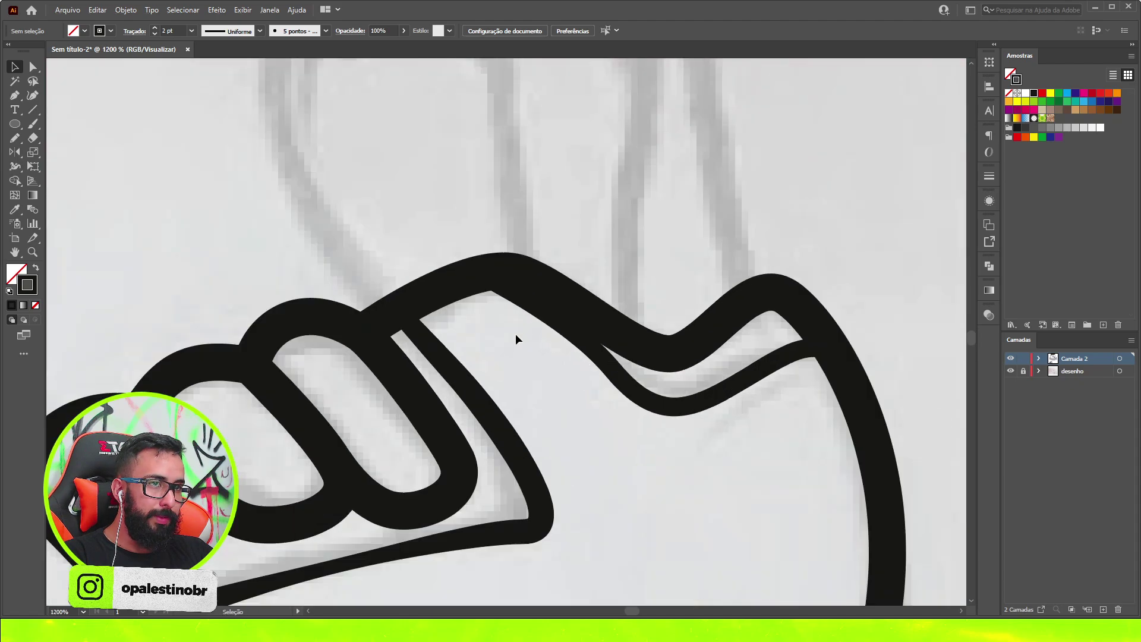
pyautogui.scroll(-3, 516, 333)
pyautogui.press('p')
pyautogui.scroll(1, 566, 331)
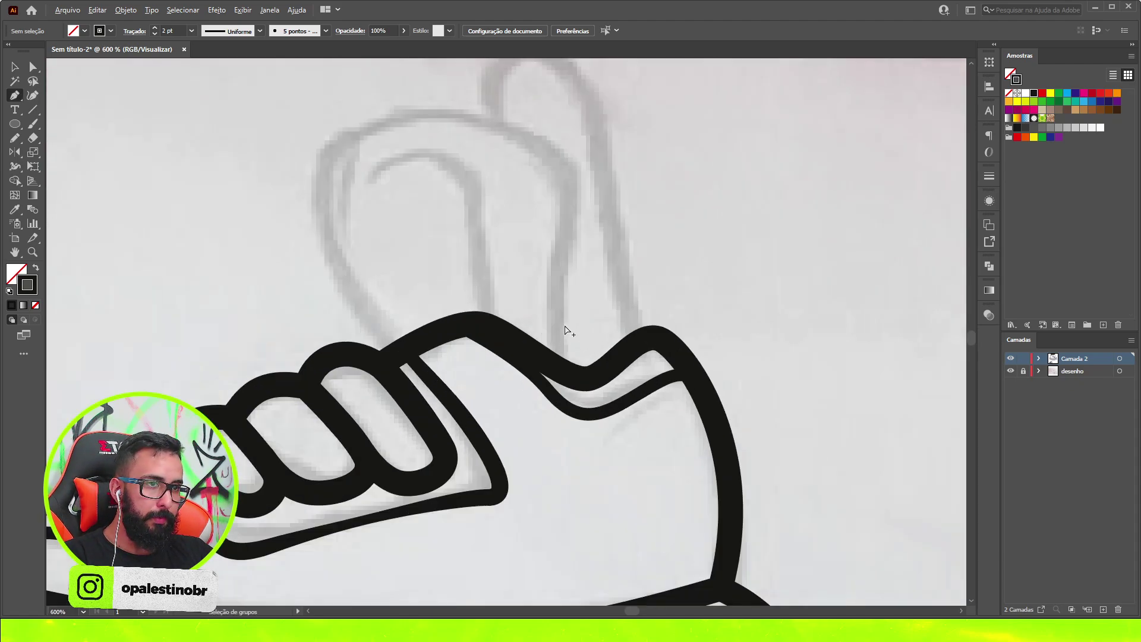
# - Draw the tongue outline rising from the collar with a rounded top
pyautogui.click(559, 375)
pyautogui.scroll(2, 561, 375)
pyautogui.moveTo(562, 328); pyautogui.dragTo(571, 293)
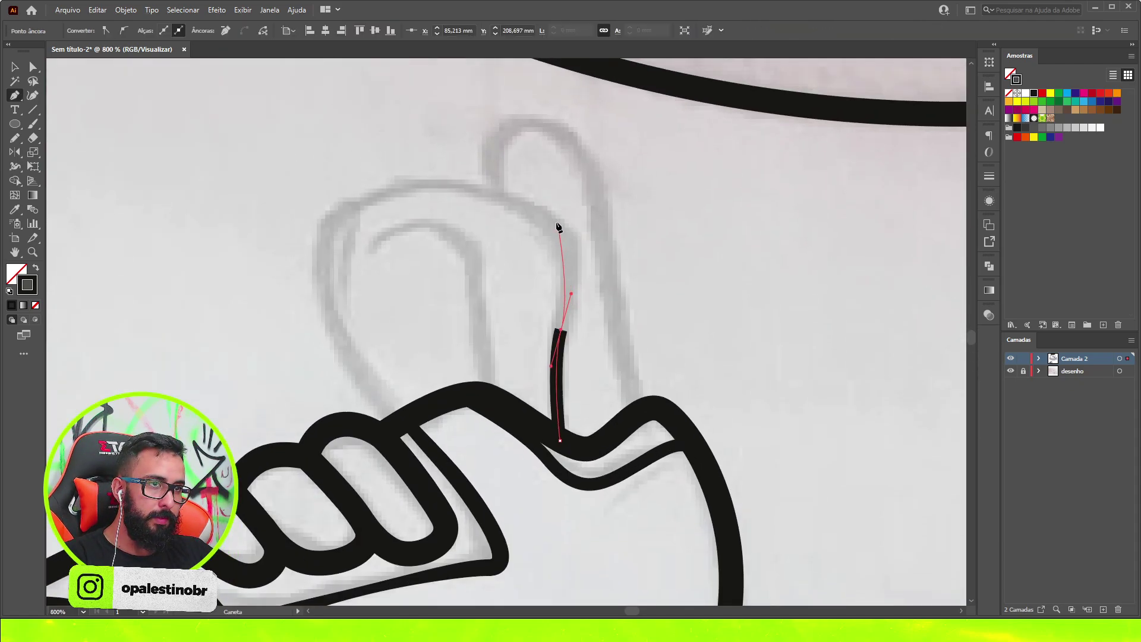
pyautogui.moveTo(502, 191); pyautogui.dragTo(498, 187)
pyautogui.moveTo(323, 221); pyautogui.dragTo(295, 245)
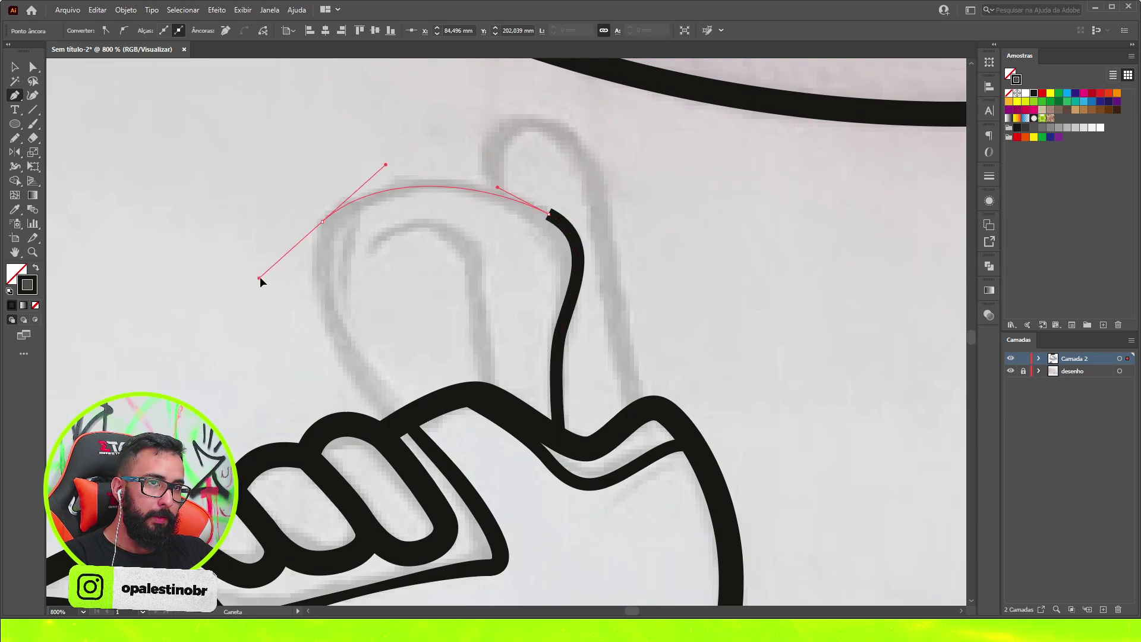
pyautogui.click(398, 424)
pyautogui.press('v')
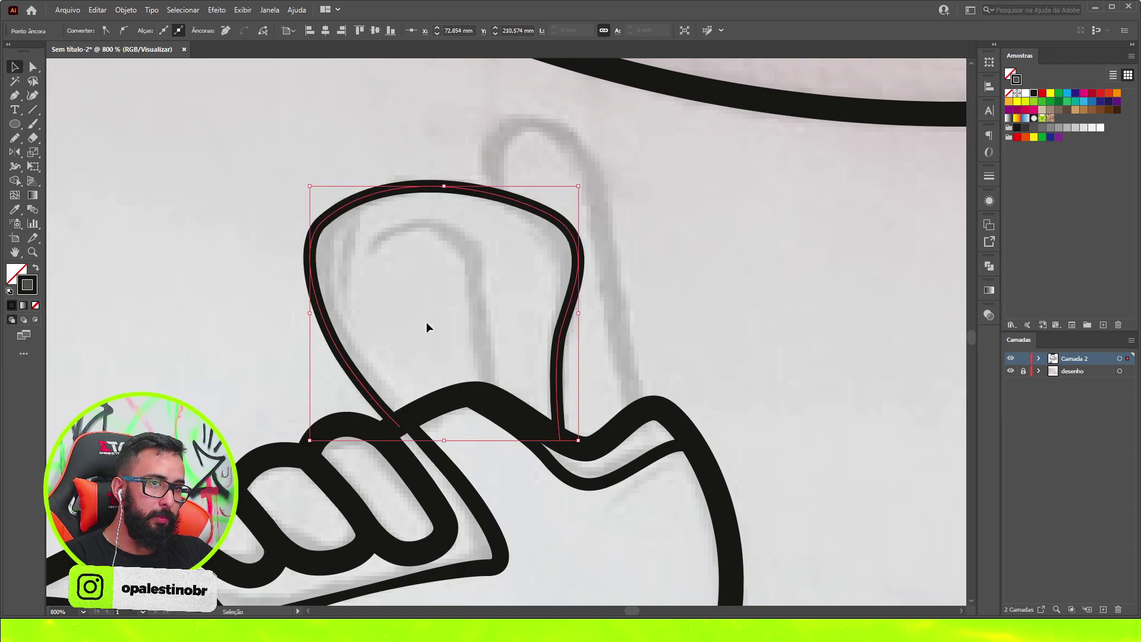
pyautogui.click(501, 392)
# - Draw a curved inner line from the collar up to the tongue's top left
pyautogui.press('p')
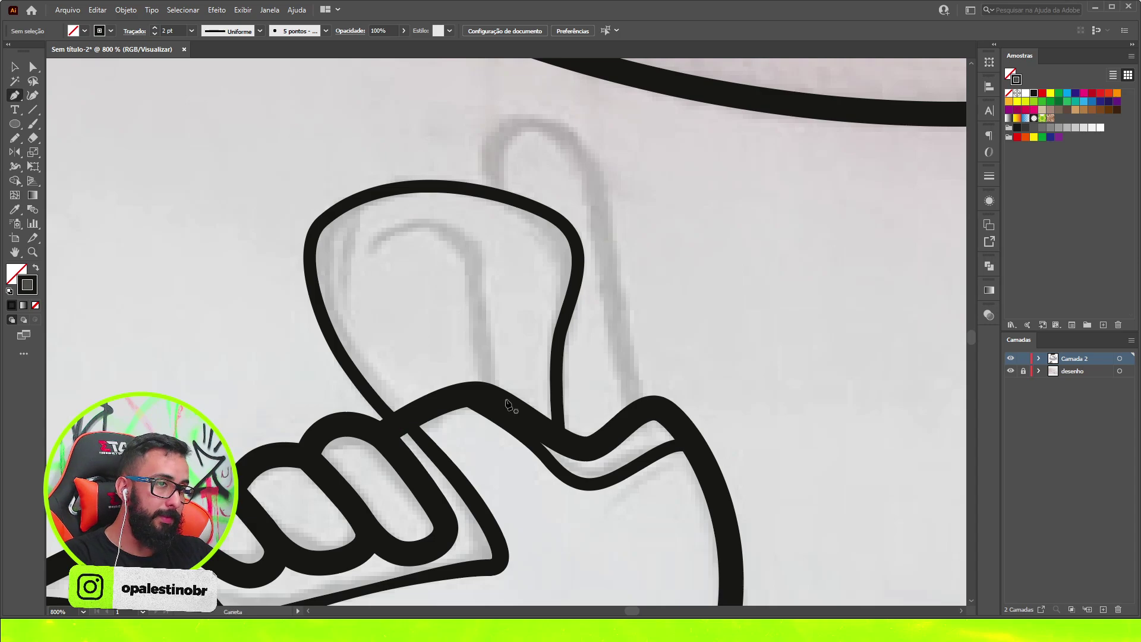
pyautogui.click(504, 403)
pyautogui.moveTo(510, 289); pyautogui.dragTo(519, 259)
pyautogui.moveTo(385, 228); pyautogui.dragTo(285, 250)
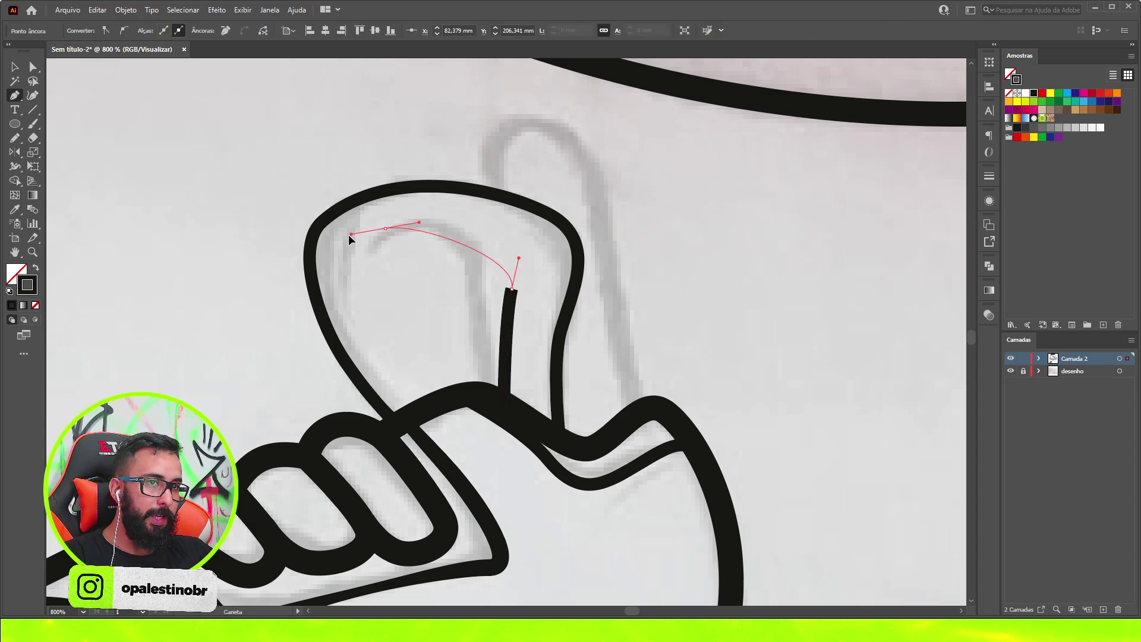
pyautogui.press('v')
pyautogui.click(452, 291)
pyautogui.scroll(-5, 464, 260)
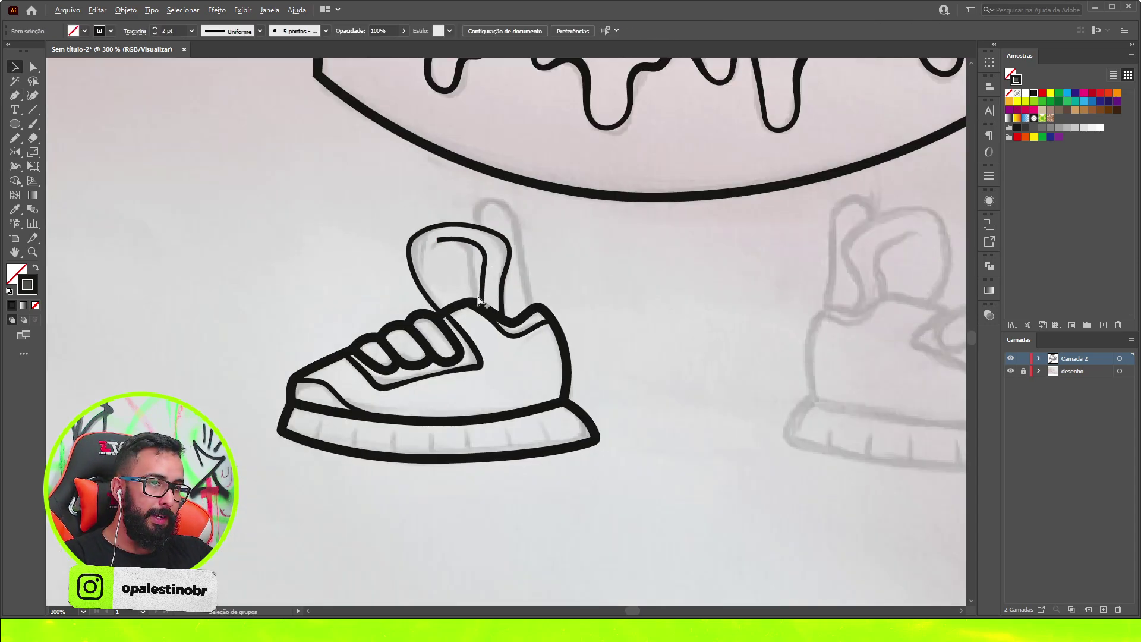
pyautogui.scroll(4, 467, 238)
# - Widen the inner line at its bend and bottom, tapering its top end to a point
pyautogui.click(489, 260)
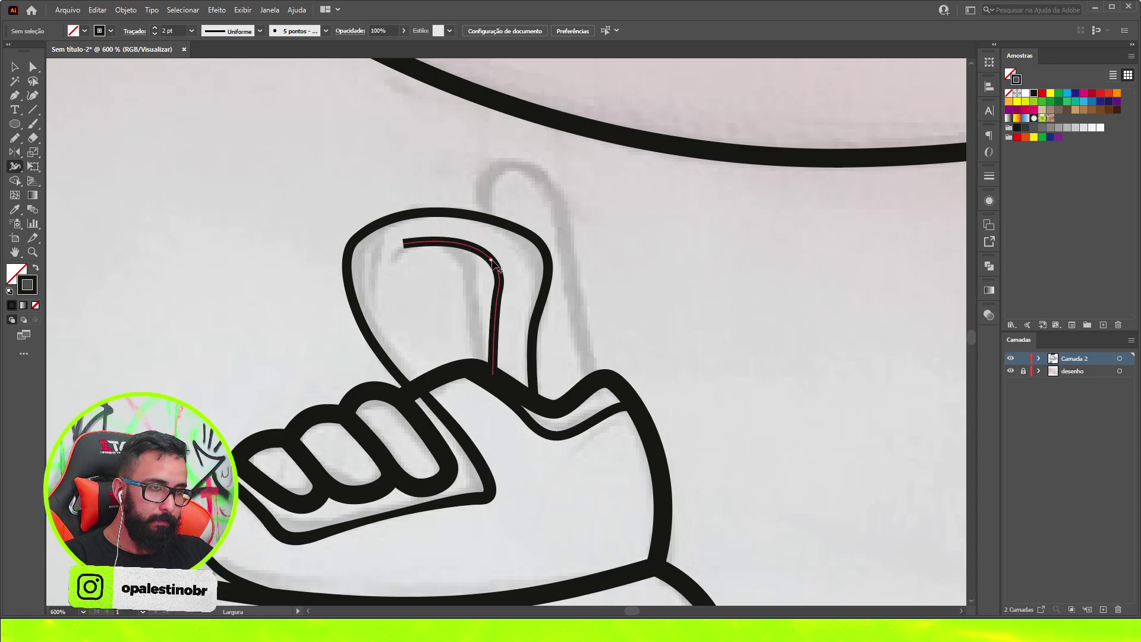
pyautogui.scroll(3, 491, 262)
pyautogui.hotkey('shift', 'w')
pyautogui.moveTo(499, 266); pyautogui.dragTo(512, 258)
pyautogui.moveTo(497, 479); pyautogui.dragTo(505, 479)
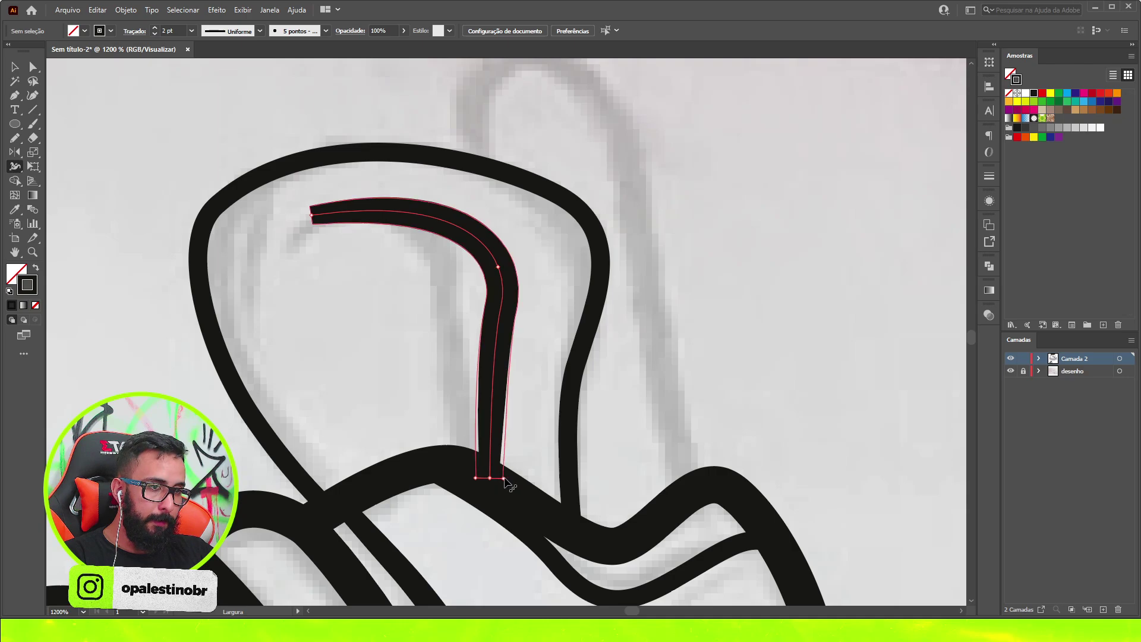
pyautogui.moveTo(311, 209); pyautogui.dragTo(314, 218)
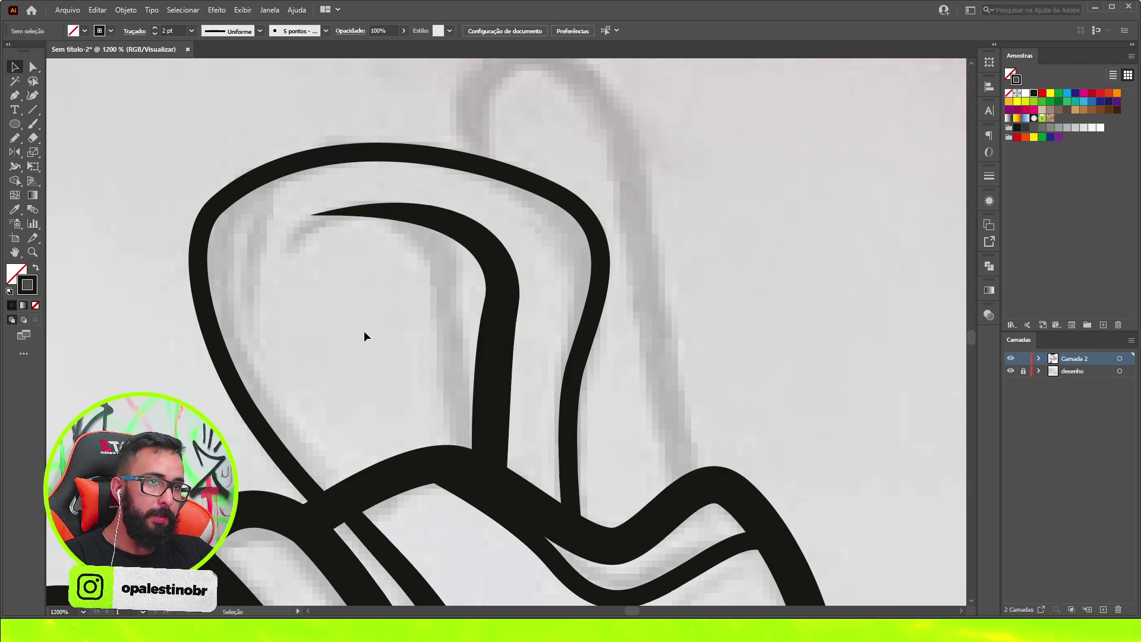
pyautogui.scroll(-5, 364, 330)
pyautogui.scroll(5, 441, 271)
# - Reselect the tapered inner tongue line to check its stroke width
pyautogui.press('v')
pyautogui.click(429, 280)
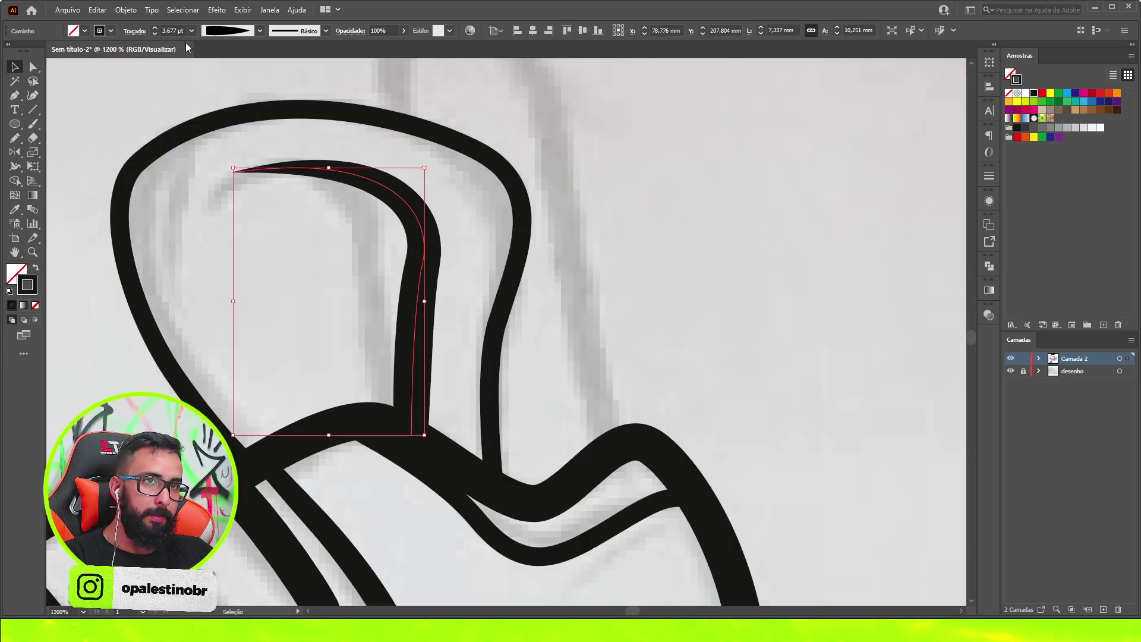
pyautogui.click(440, 331)
pyautogui.scroll(-1, 440, 331)
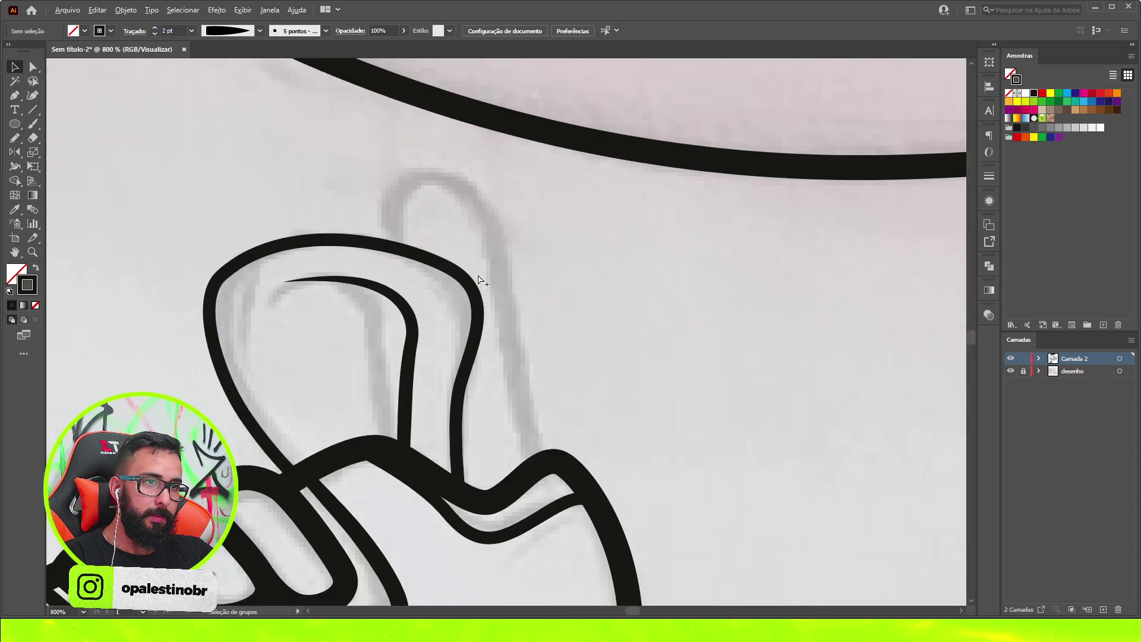
pyautogui.hotkey('shift', 'w')
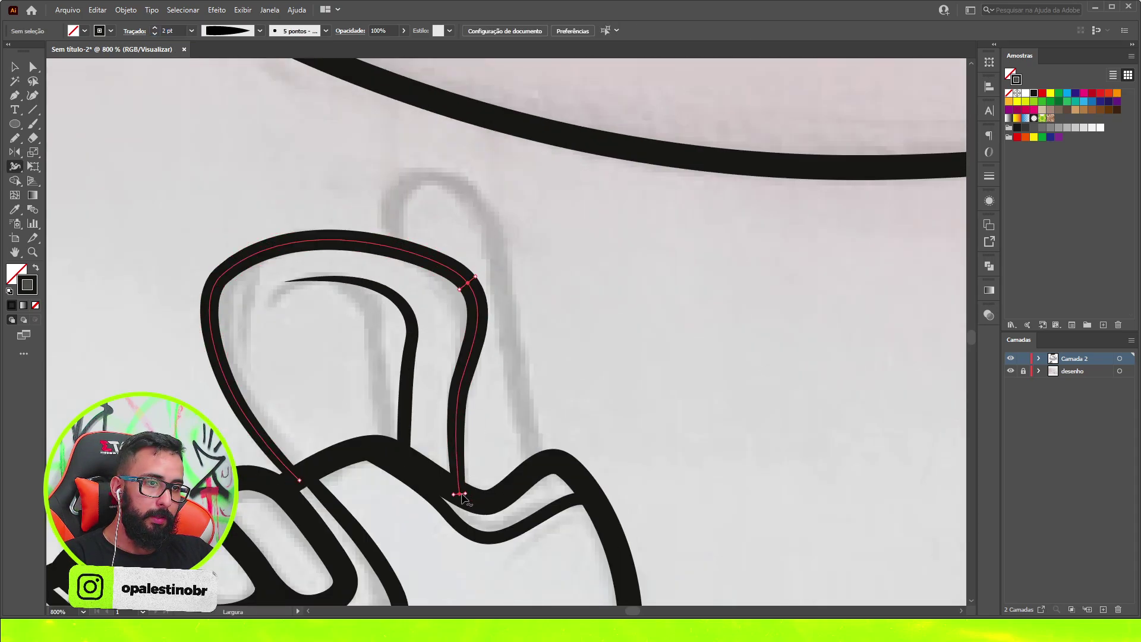
pyautogui.press('v')
pyautogui.scroll(-2, 522, 358)
# - Fit thin U-shaped lines inside the lace loops and give the loops a thicker black outline
pyautogui.scroll(-3, 522, 359)
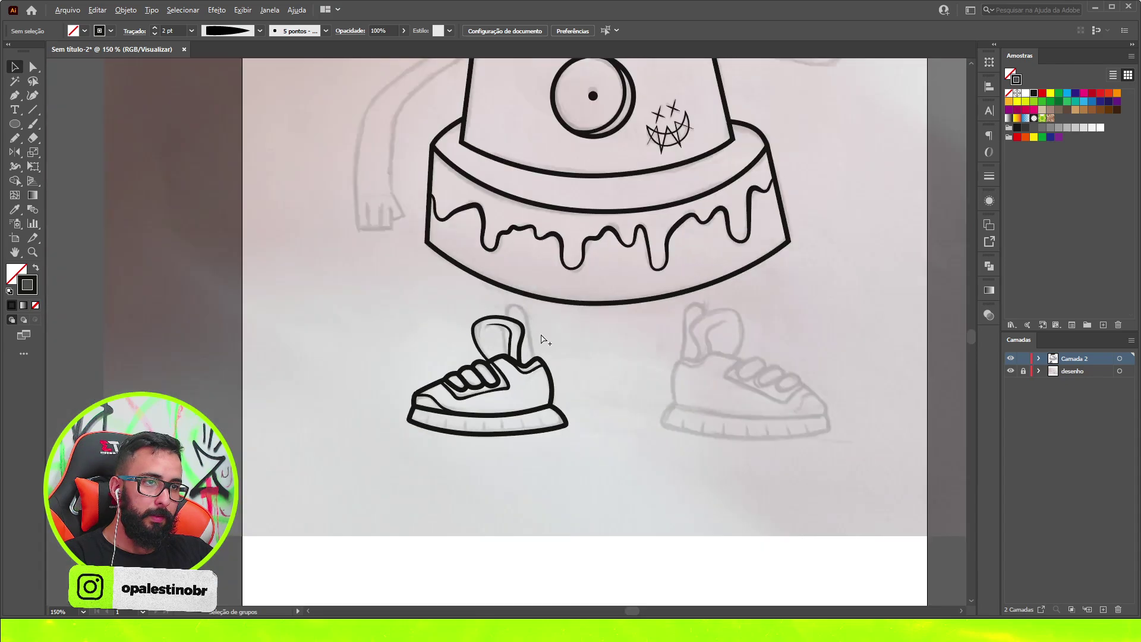
pyautogui.scroll(3, 549, 326)
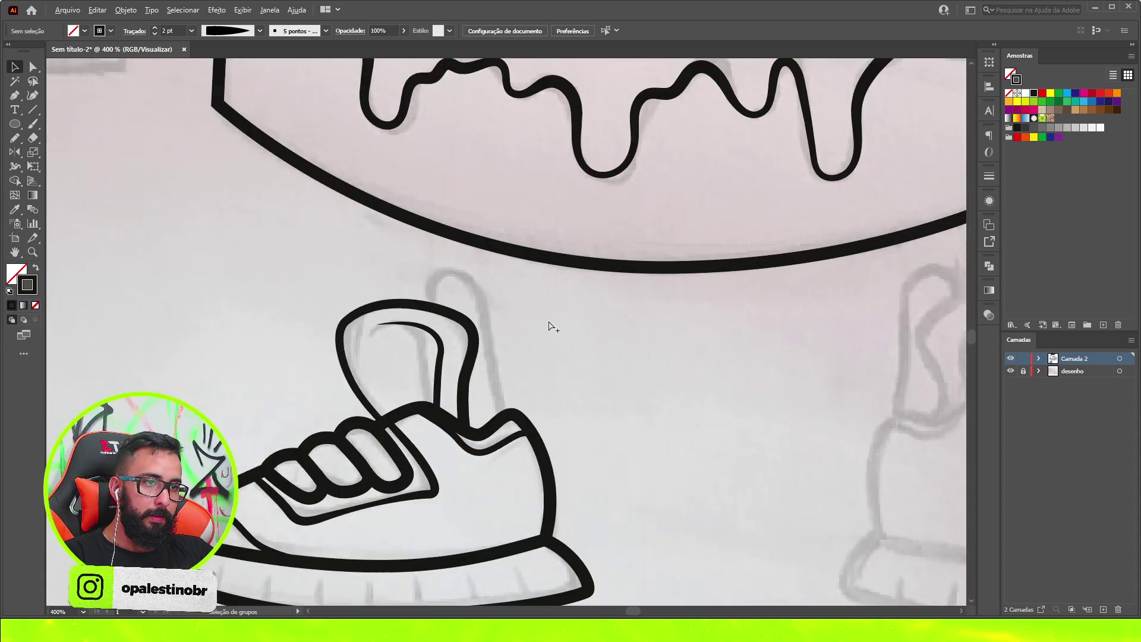
pyautogui.click(406, 471)
pyautogui.scroll(1, 406, 471)
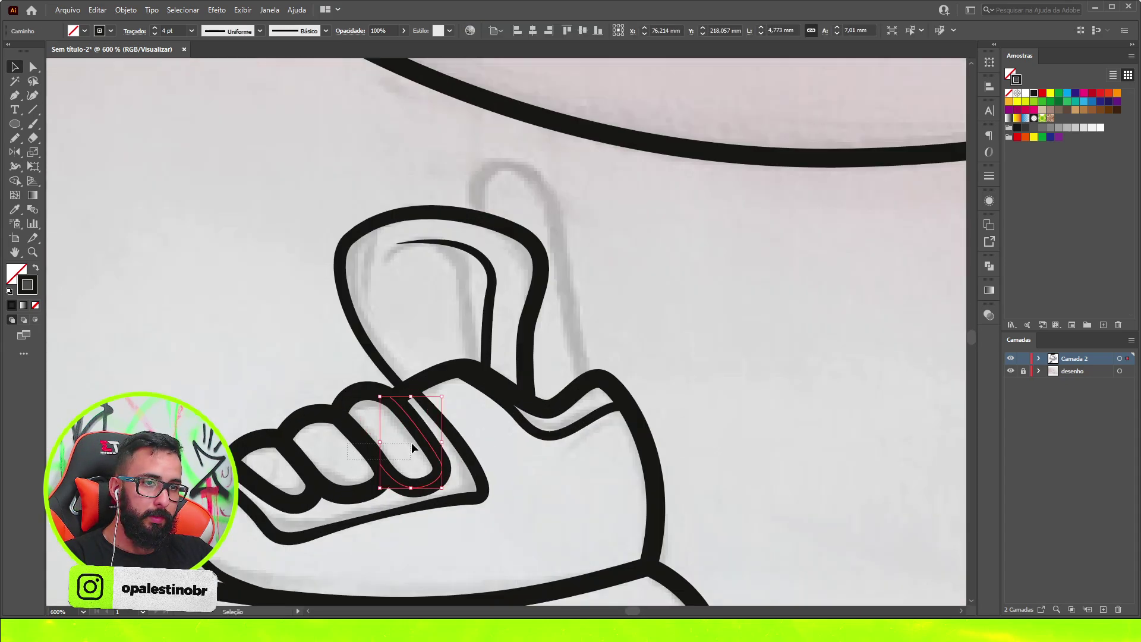
pyautogui.moveTo(412, 442); pyautogui.dragTo(358, 455)
pyautogui.keyDown('shift'); pyautogui.click(414, 482); pyautogui.keyUp('shift')
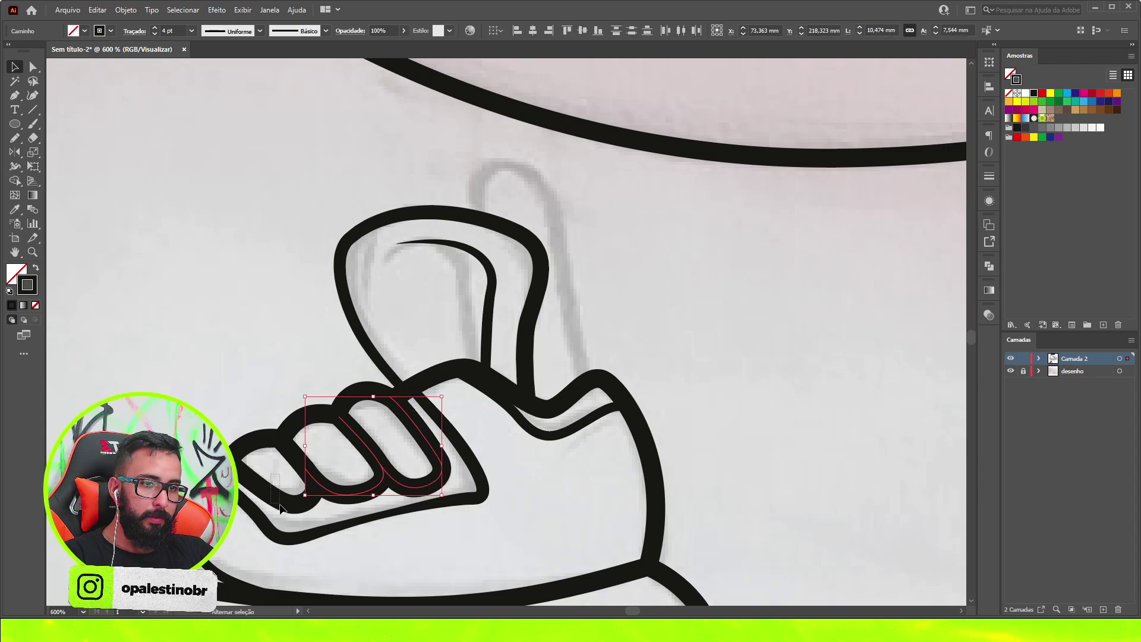
pyautogui.moveTo(280, 507); pyautogui.dragTo(281, 509)
pyautogui.click(174, 31)
pyautogui.press('Return')
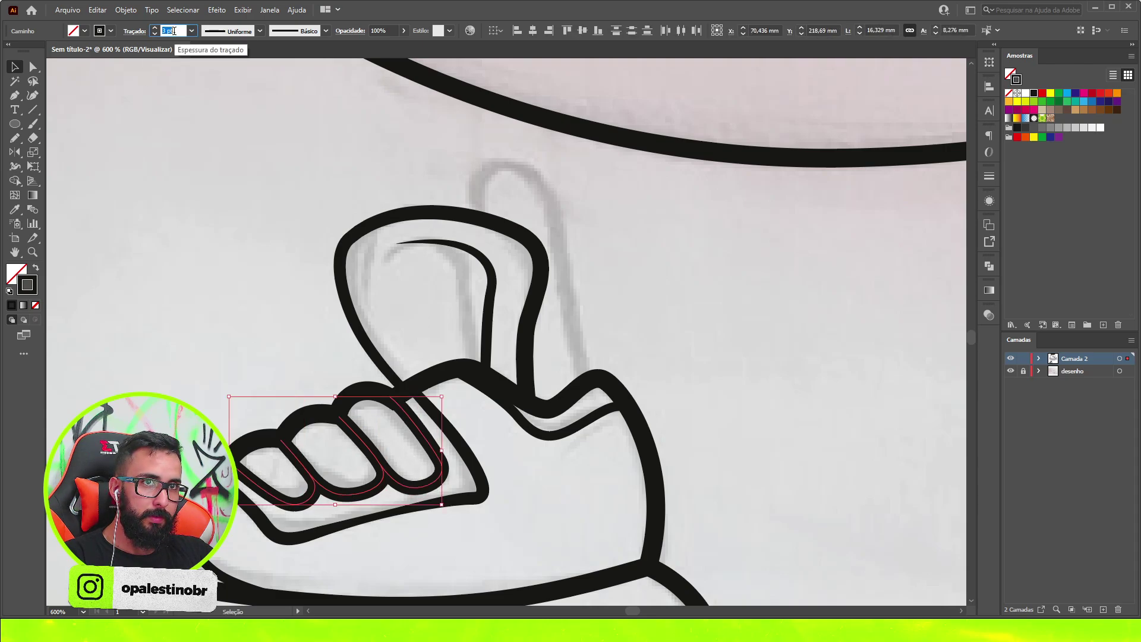
# - Reshape one lace loop's curve by dragging its anchor point
pyautogui.click(403, 303)
pyautogui.scroll(5, 403, 423)
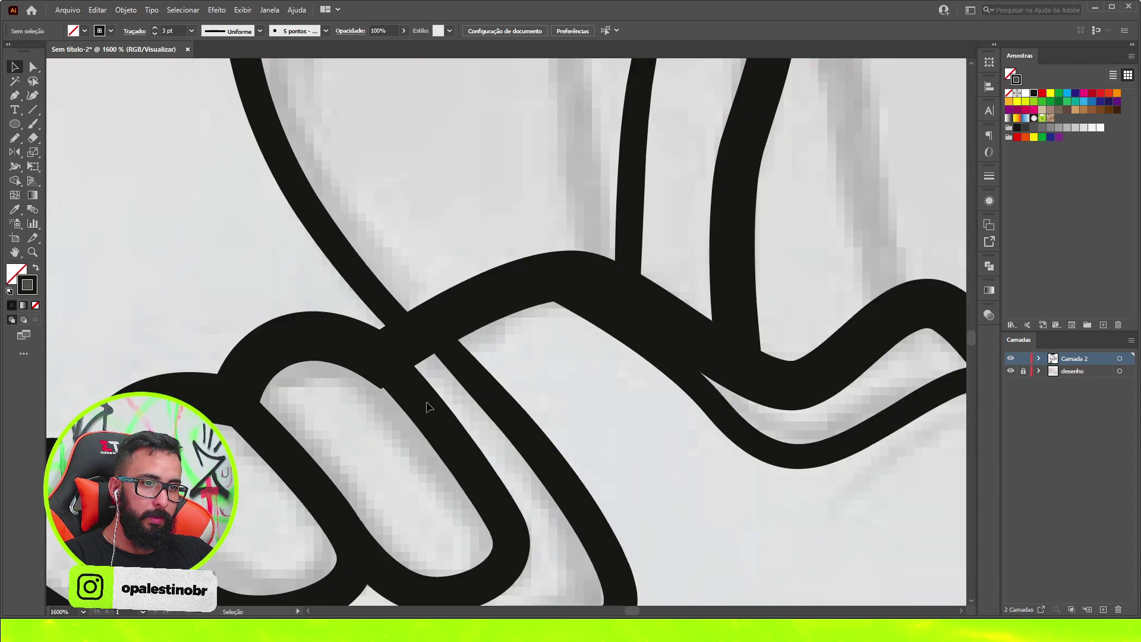
pyautogui.press('a')
pyautogui.click(397, 367)
pyautogui.moveTo(371, 355); pyautogui.dragTo(375, 358)
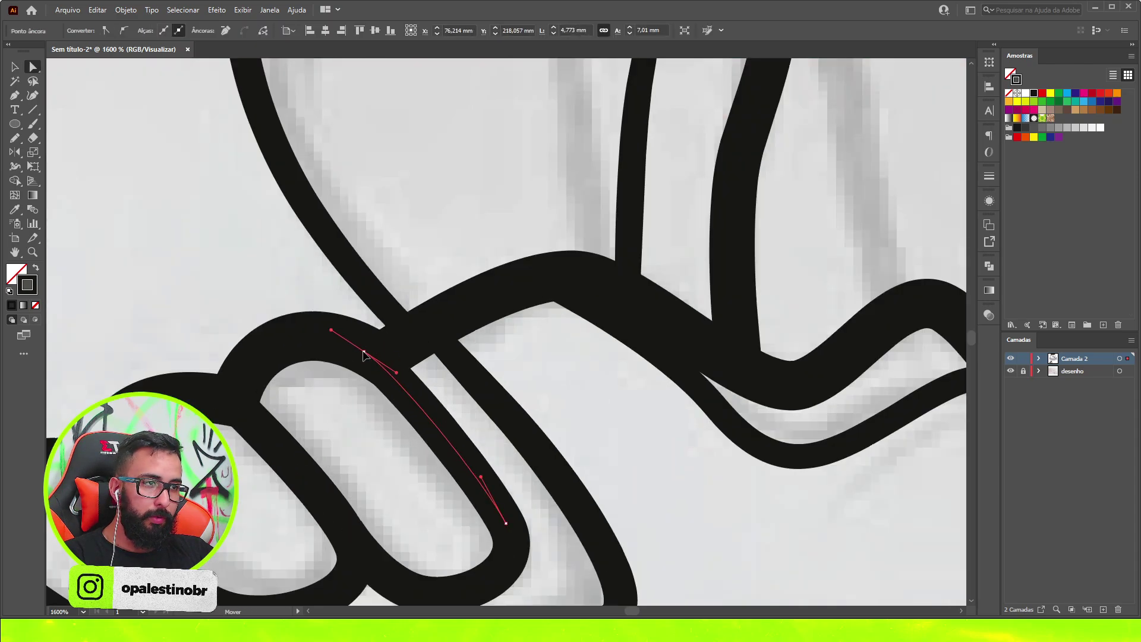
pyautogui.scroll(-5, 579, 333)
pyautogui.scroll(-2, 579, 333)
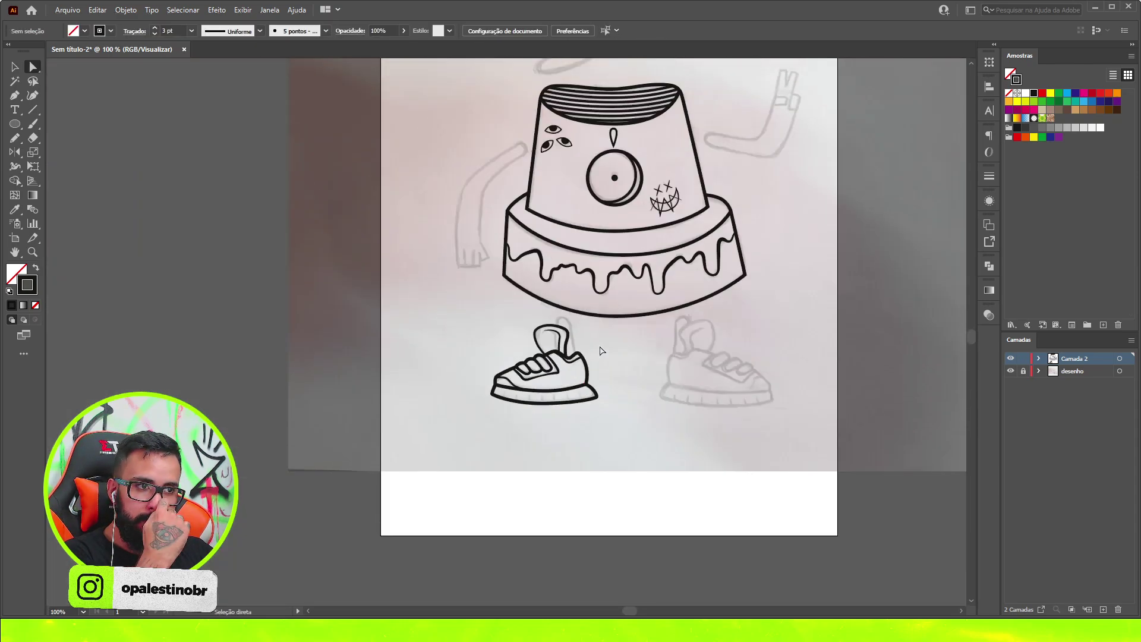
pyautogui.scroll(4, 571, 327)
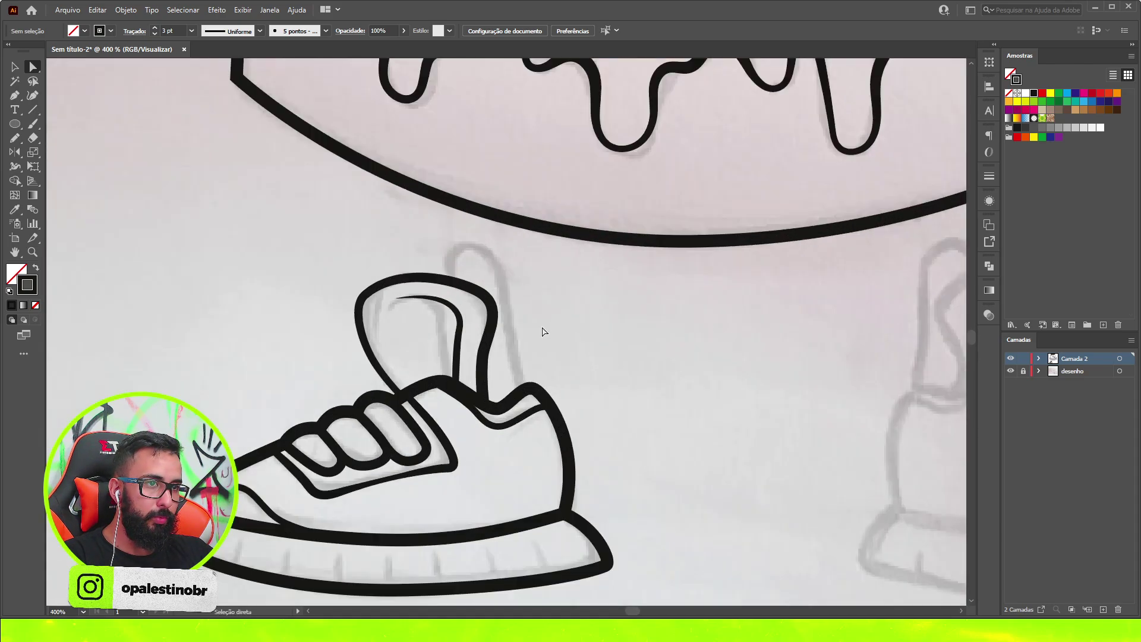
# - Pen-draw a curved heel tab from above the tongue down to the shoe's back edge
pyautogui.press('p')
pyautogui.click(446, 284)
pyautogui.scroll(1, 450, 256)
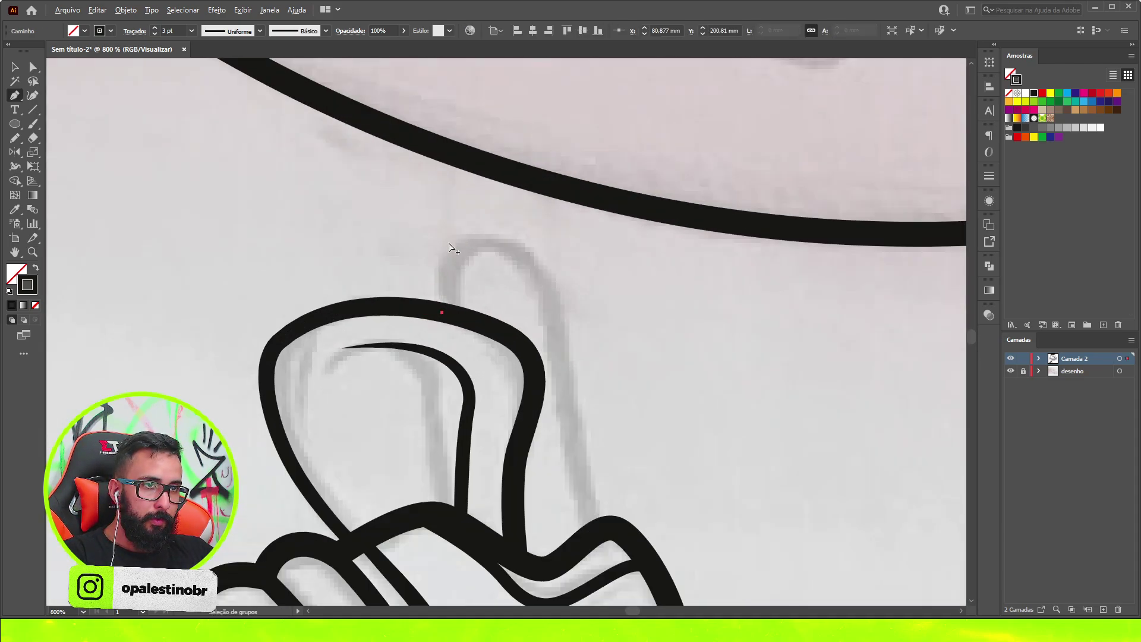
pyautogui.moveTo(487, 232); pyautogui.dragTo(547, 236)
pyautogui.click(558, 328)
pyautogui.click(566, 407)
pyautogui.click(572, 484)
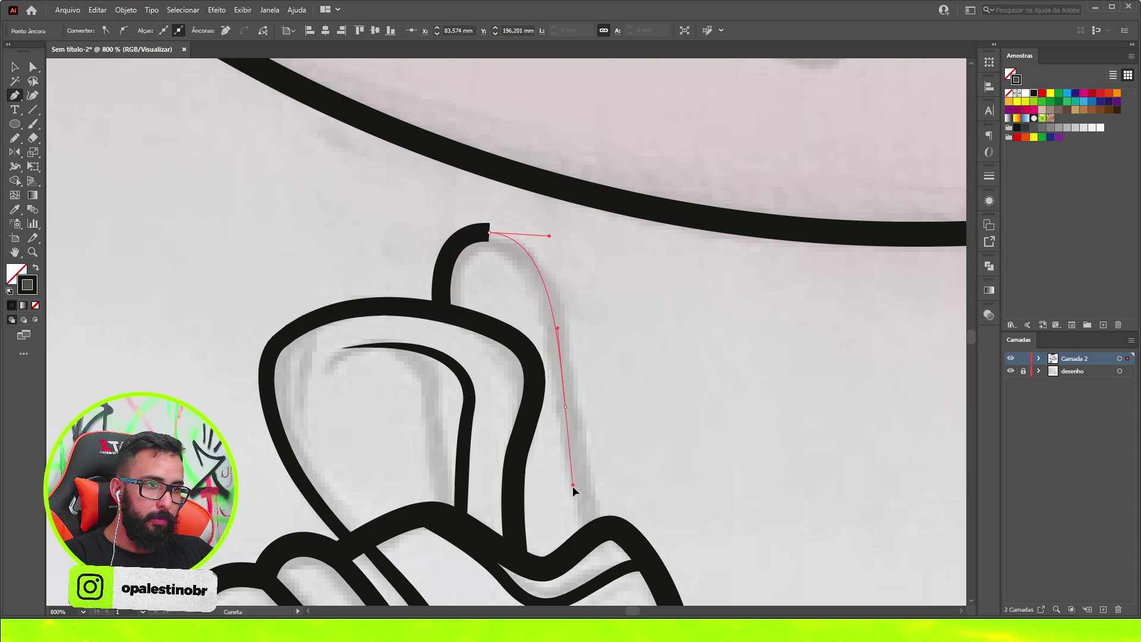
pyautogui.click(591, 538)
pyautogui.press('v')
# - Select and adjust the heel tab's top anchor point
pyautogui.scroll(-3, 531, 331)
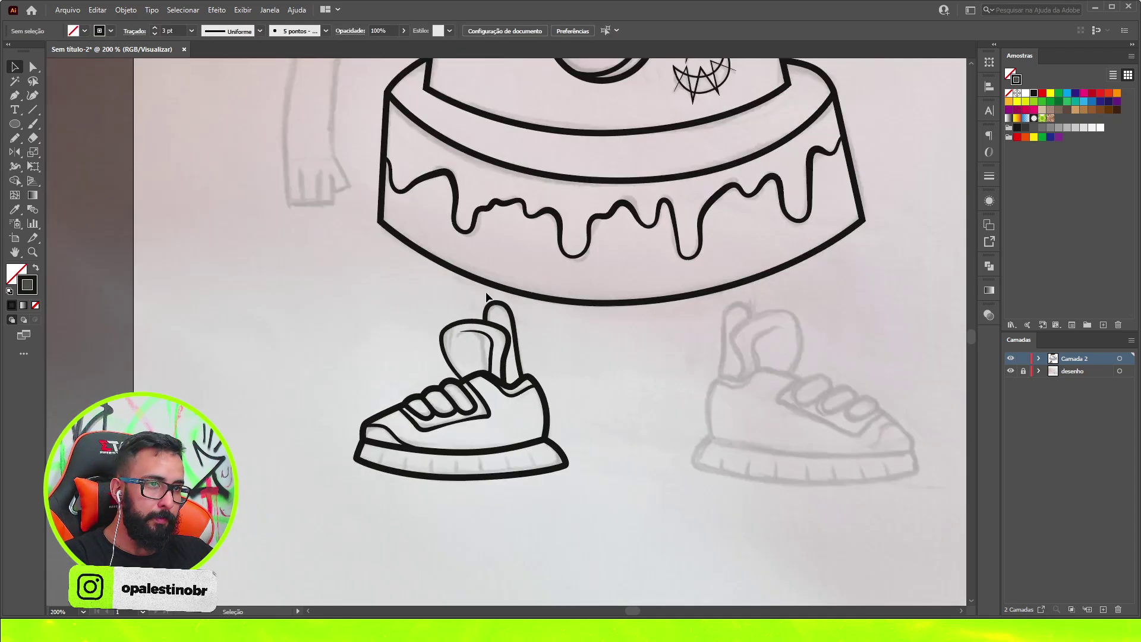
pyautogui.scroll(2, 503, 306)
pyautogui.press('a')
pyautogui.moveTo(471, 292); pyautogui.dragTo(529, 315)
pyautogui.scroll(1, 503, 306)
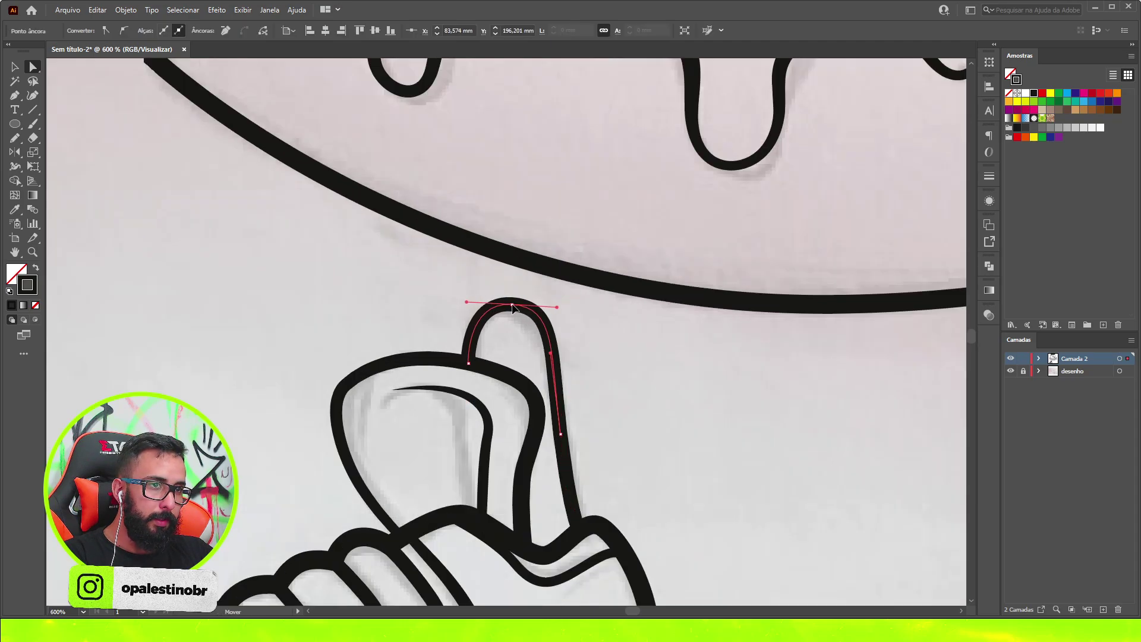
pyautogui.click(607, 345)
pyautogui.scroll(-2, 565, 372)
pyautogui.scroll(-1, 581, 376)
pyautogui.scroll(1, 348, 333)
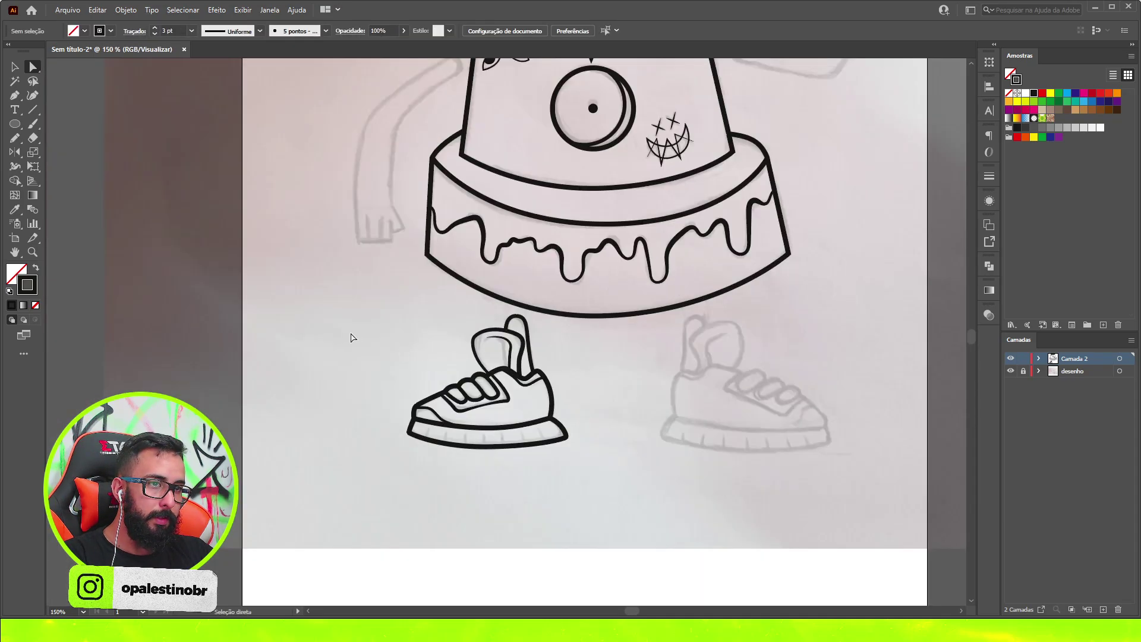
pyautogui.scroll(2, 437, 447)
# - Draw a short vertical tread mark on the sneaker's sole
pyautogui.press('p')
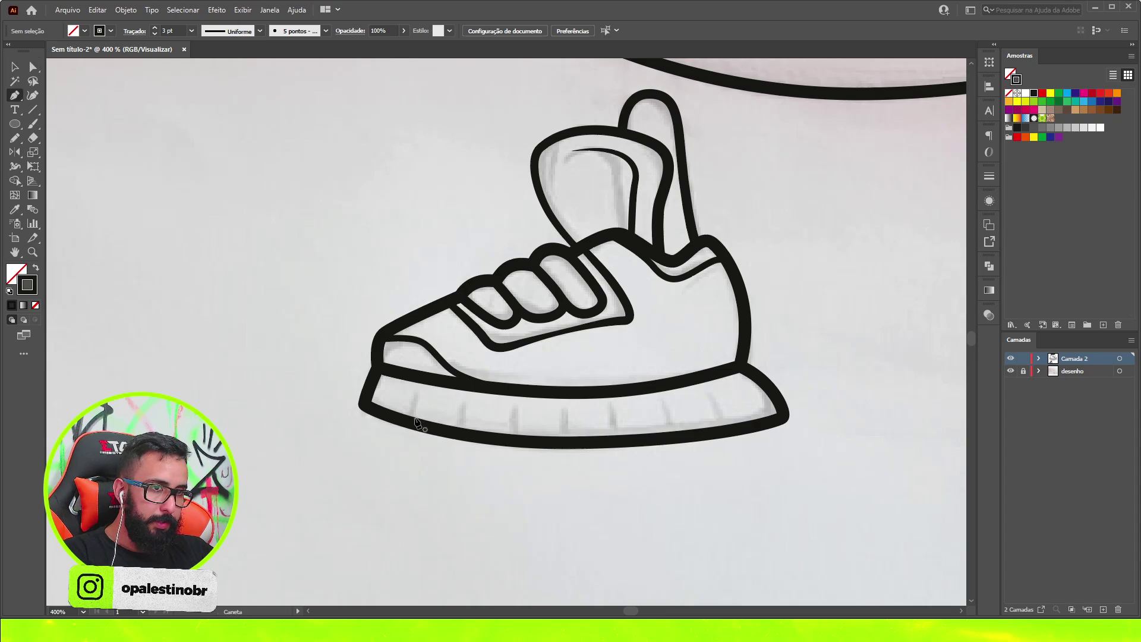
pyautogui.click(408, 416)
pyautogui.click(411, 399)
pyautogui.press('v')
pyautogui.scroll(1, 448, 425)
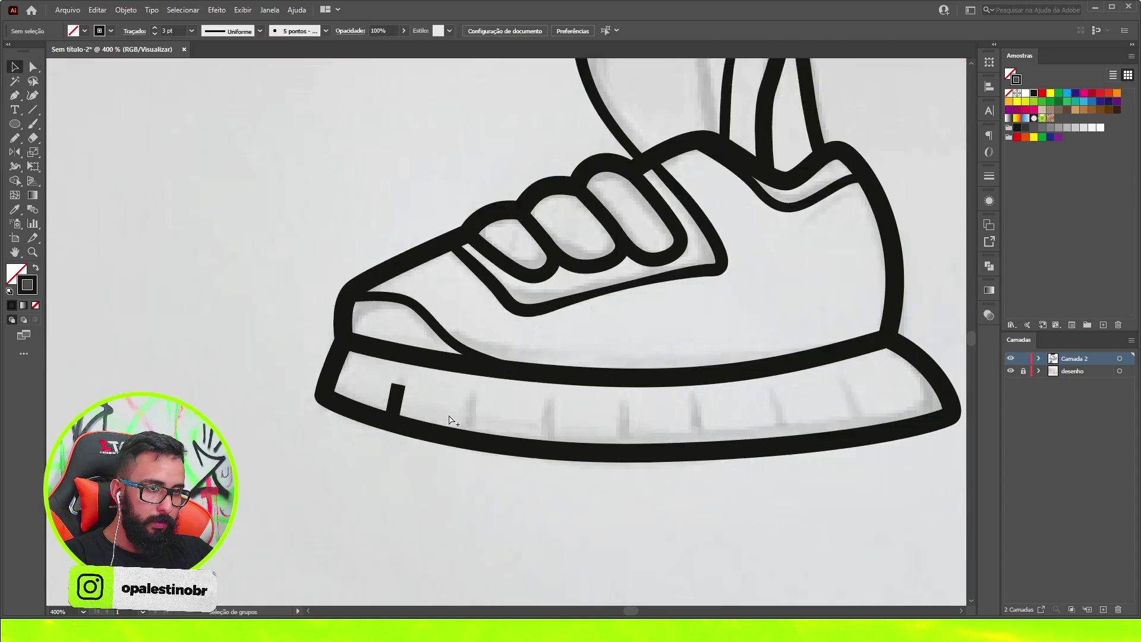
pyautogui.press('a')
pyautogui.click(382, 377)
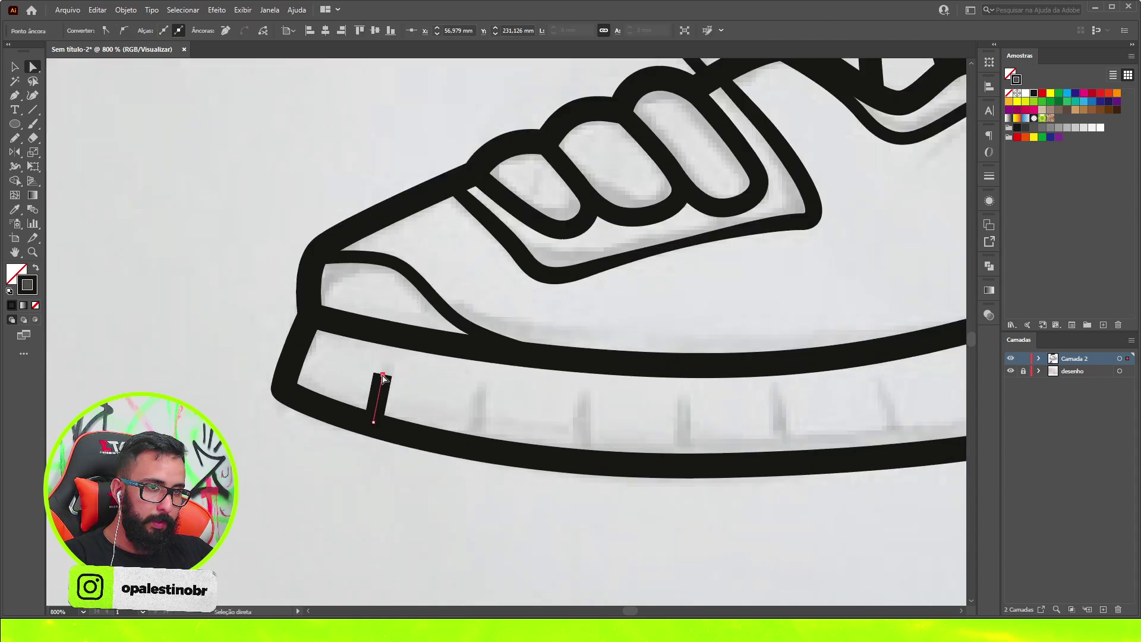
# - Place evenly spaced copies of the tread mark further along the sole
pyautogui.moveTo(384, 400); pyautogui.dragTo(478, 419)
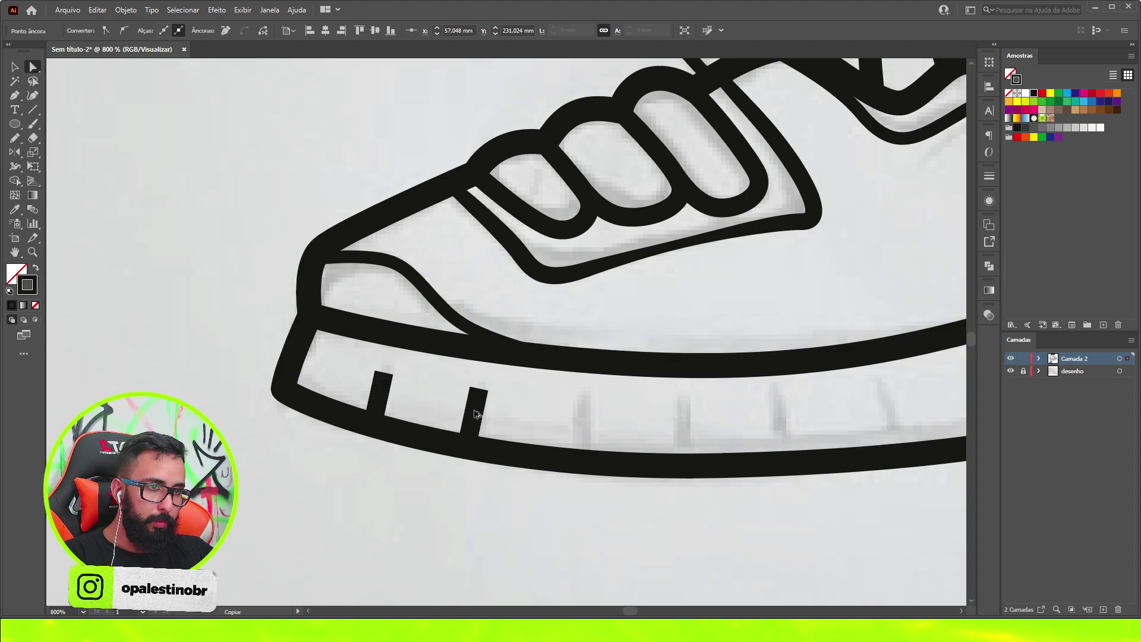
pyautogui.click(484, 394)
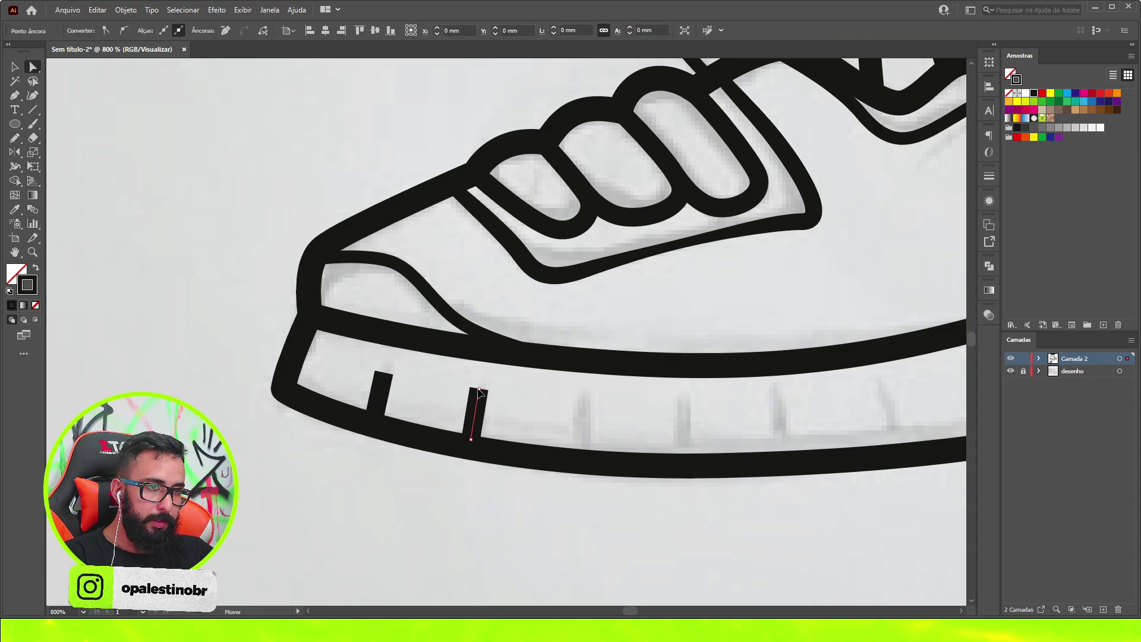
pyautogui.moveTo(475, 427); pyautogui.dragTo(586, 438)
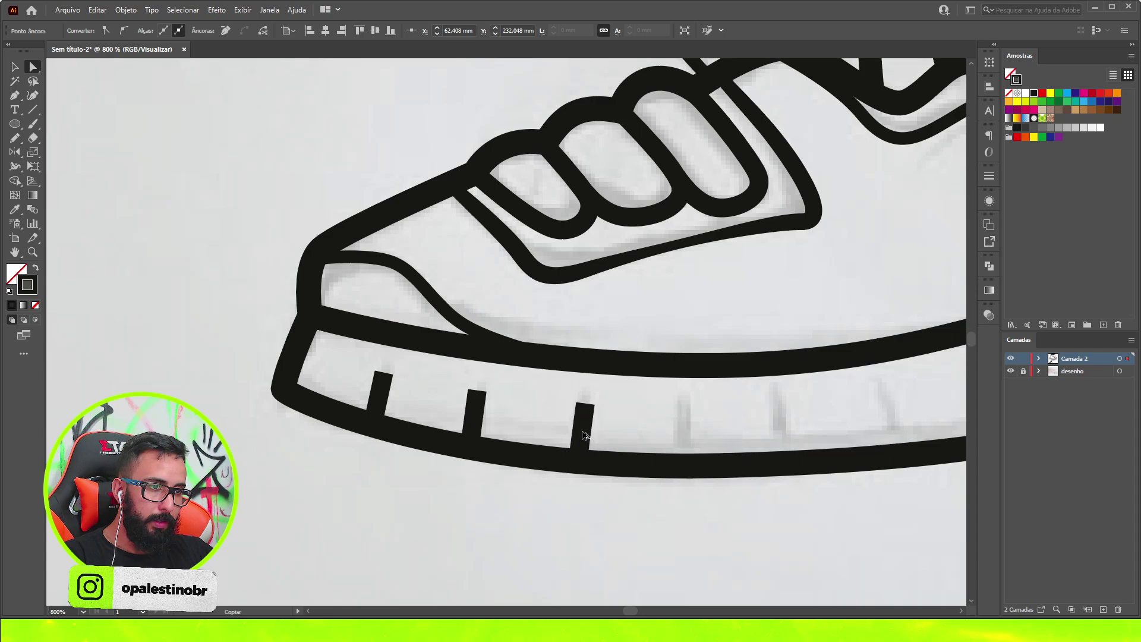
pyautogui.click(583, 419)
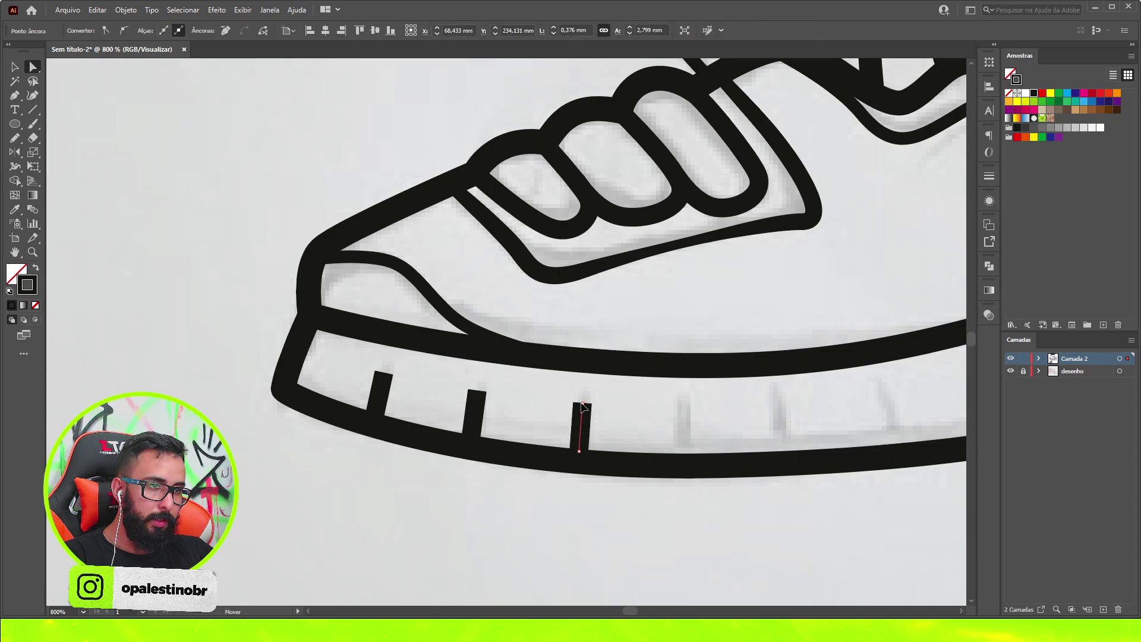
pyautogui.hscroll(5, 645, 435)
pyautogui.keyDown('alt'); pyautogui.click(308, 397); pyautogui.keyUp('alt')
pyautogui.keyDown('alt'); pyautogui.click(306, 394); pyautogui.keyUp('alt')
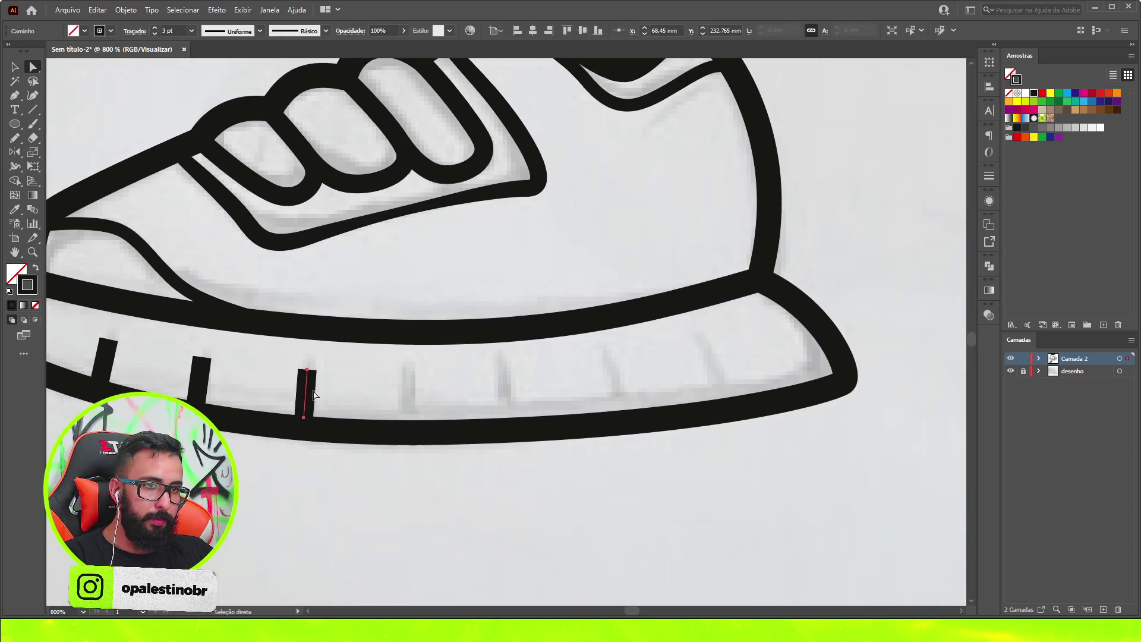
pyautogui.press('v')
pyautogui.moveTo(311, 407); pyautogui.dragTo(409, 414)
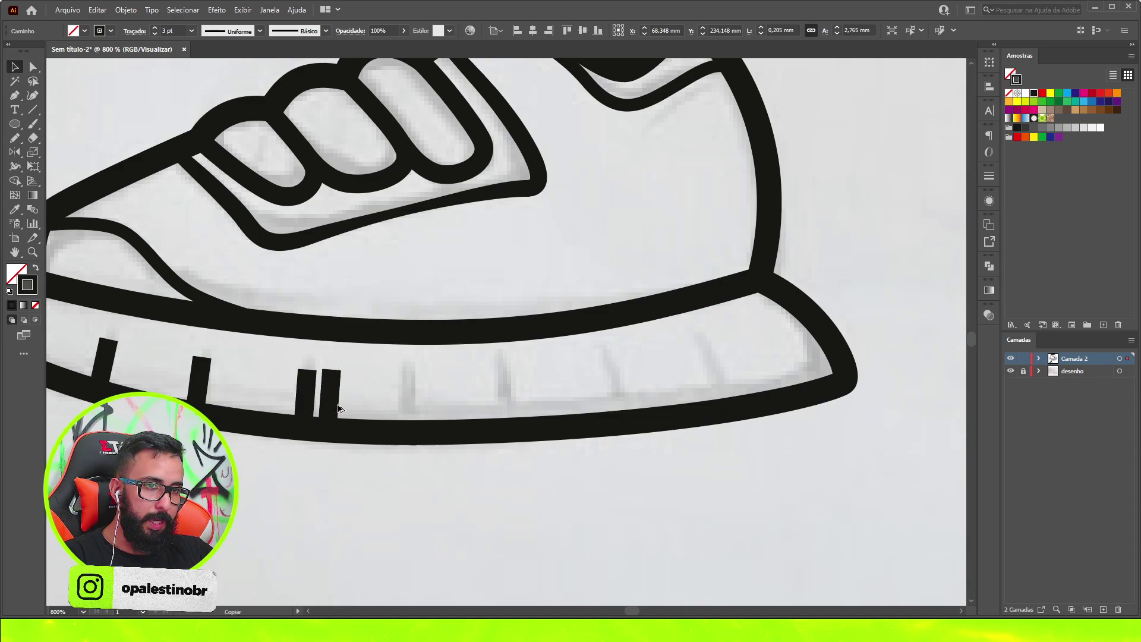
# - Add more tread-mark copies toward the heel end, then switch to tapering them with the Width tool
pyautogui.press('a')
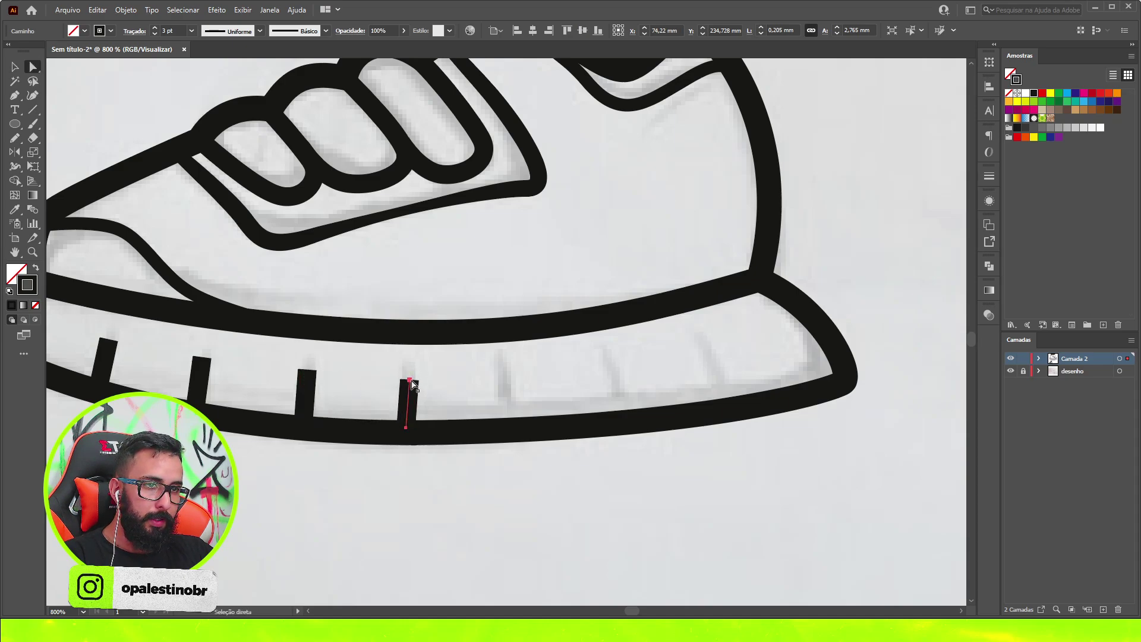
pyautogui.click(407, 377)
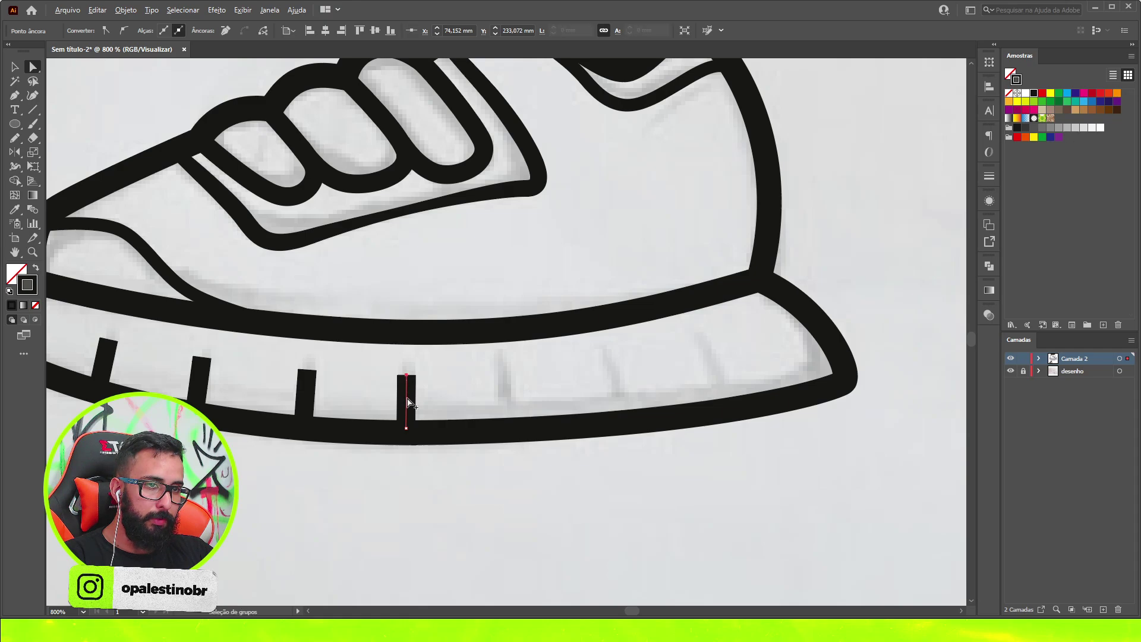
pyautogui.moveTo(408, 381); pyautogui.dragTo(515, 379)
pyautogui.click(512, 374)
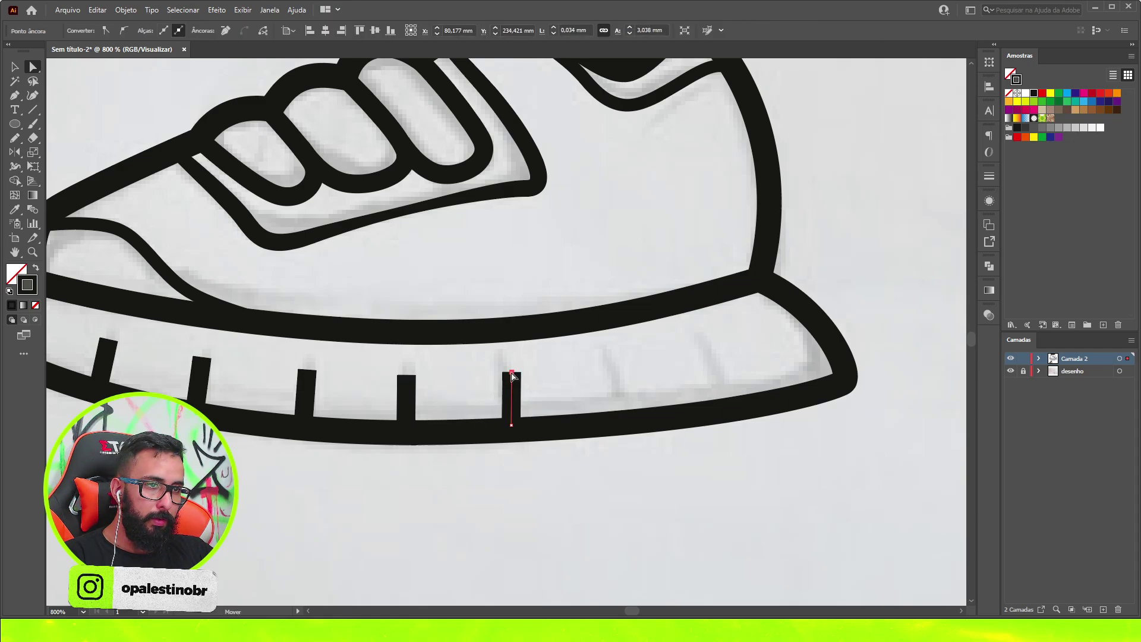
pyautogui.moveTo(510, 386)
pyautogui.keyDown('alt'); pyautogui.mouseDown()
pyautogui.moveTo(725, 359)
pyautogui.moveTo(717, 352)
pyautogui.mouseUp(); pyautogui.keyUp('alt')
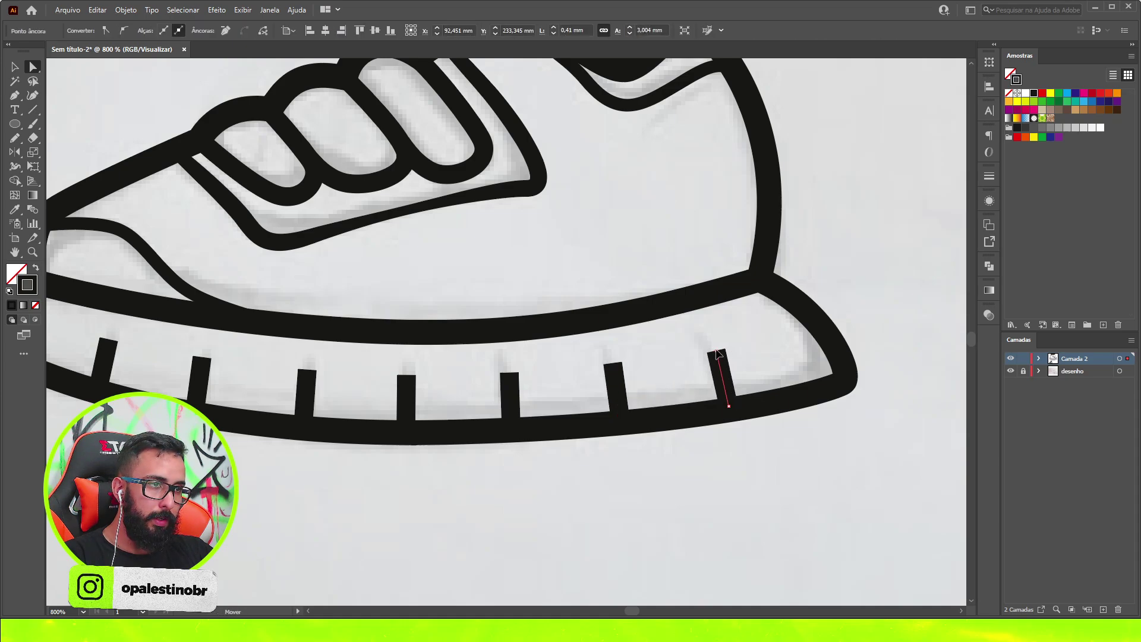
pyautogui.hotkey('ctrl', '-')
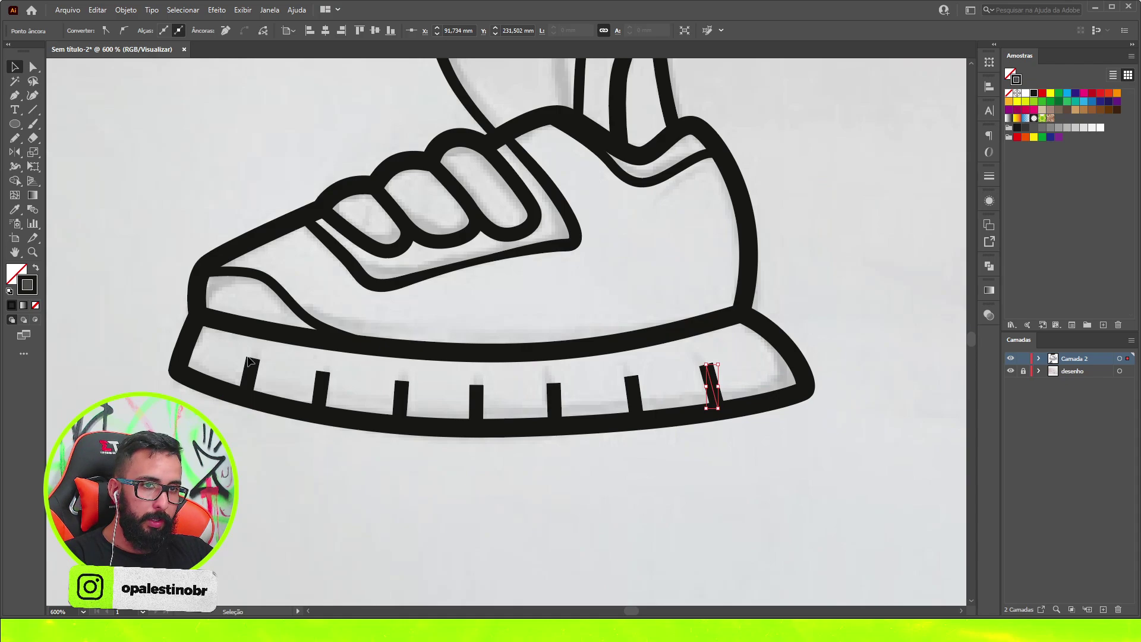
pyautogui.hotkey('shift', 'w')
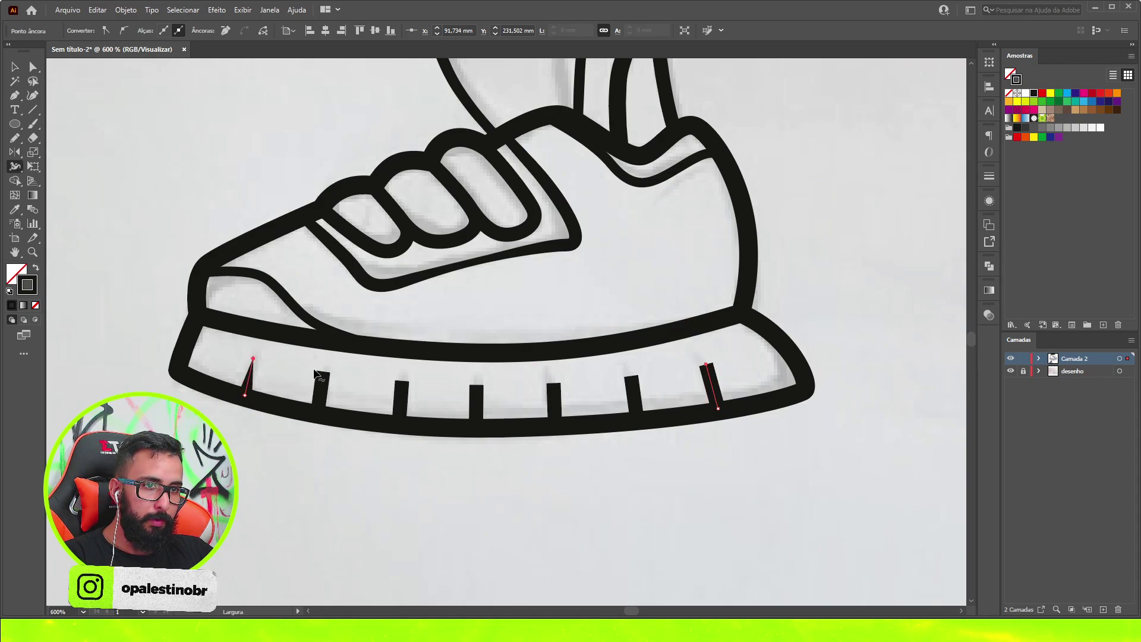
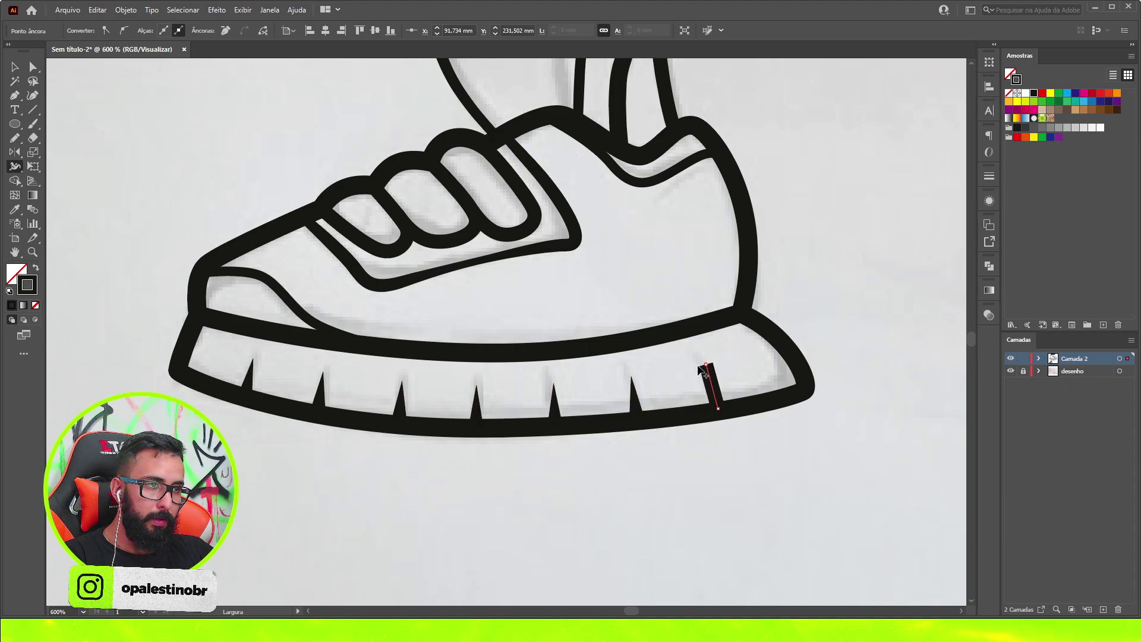
# - Select the whole inked left sneaker and Alt-drag a copy over the right sneaker sketch
pyautogui.press('v')
pyautogui.hotkey('ctrl', '-')
pyautogui.hotkey('ctrl', '-')
pyautogui.hotkey('ctrl', '-')
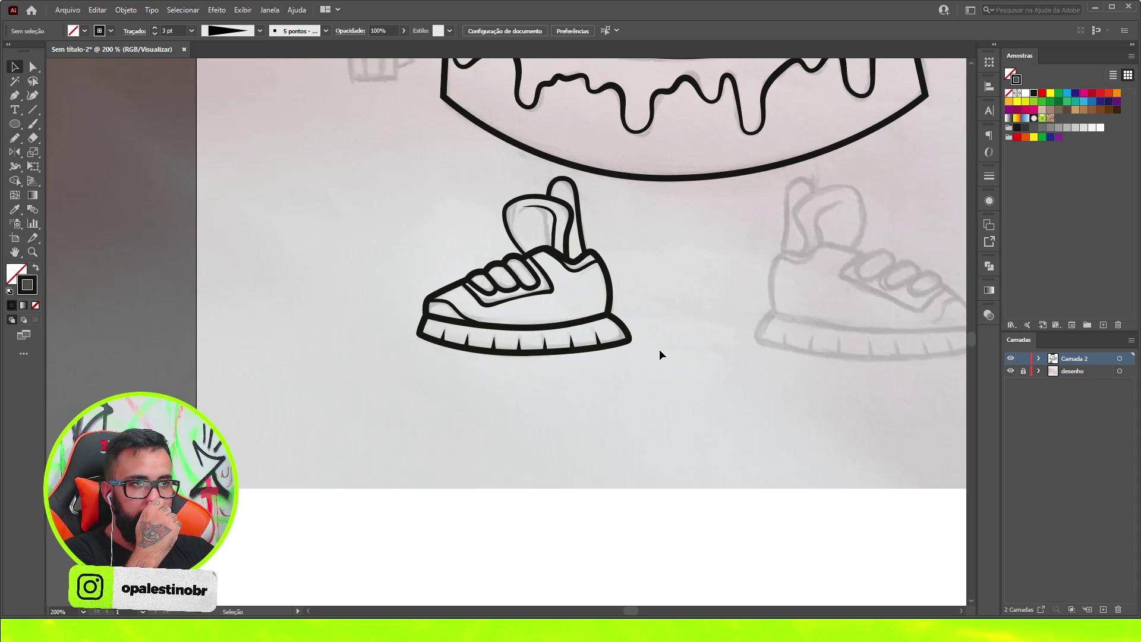
pyautogui.scroll(-3, 487, 393)
pyautogui.scroll(2, 546, 286)
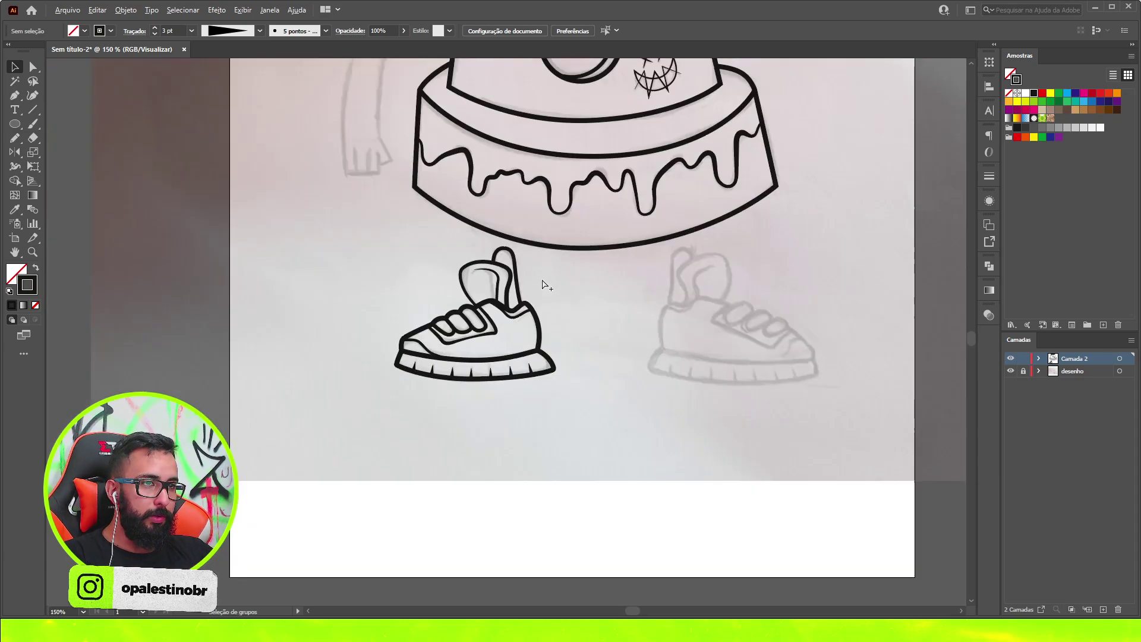
pyautogui.moveTo(404, 260); pyautogui.dragTo(576, 416)
pyautogui.press('a')
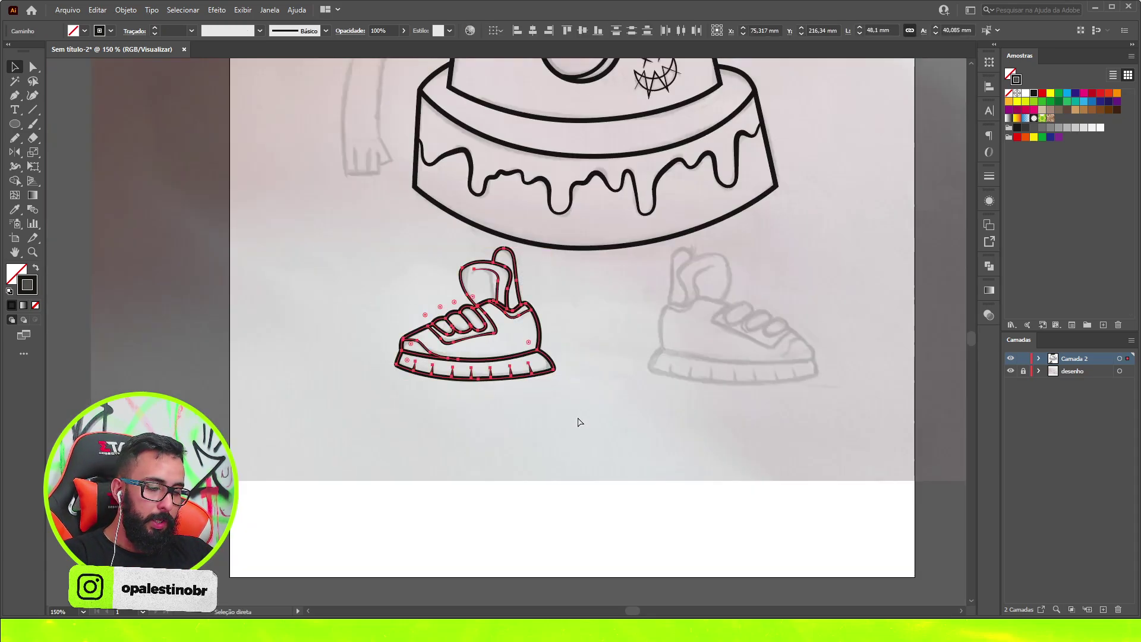
pyautogui.press('v')
pyautogui.moveTo(491, 304); pyautogui.dragTo(729, 309)
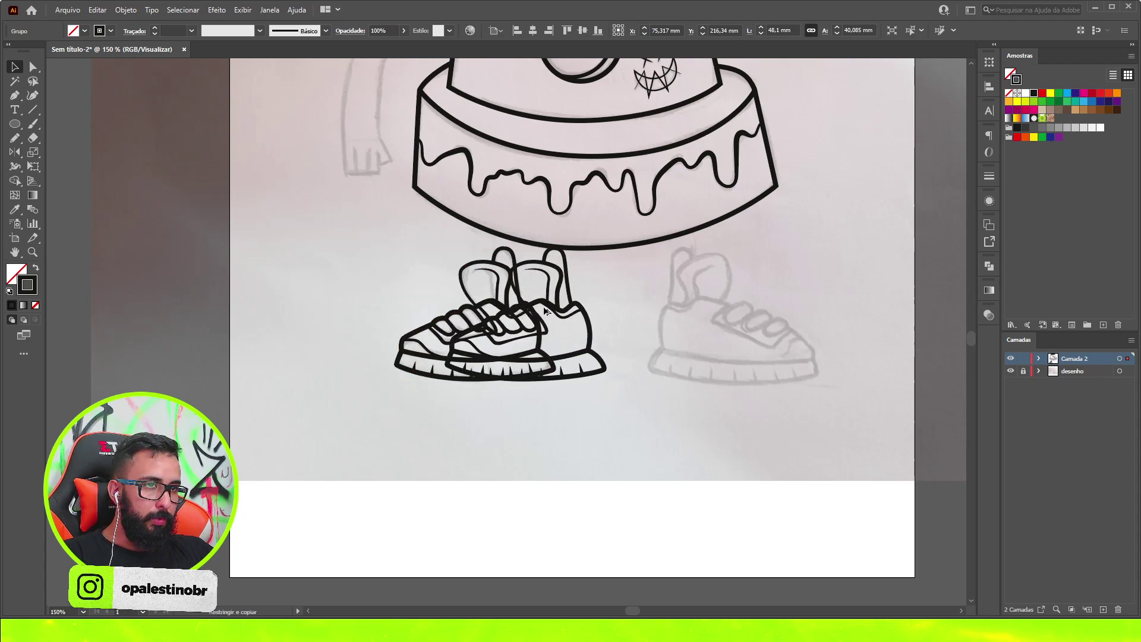
pyautogui.scroll(1, 727, 315)
# - Reflect the copied sneaker across the vertical axis, then deselect and fit the page in view
pyautogui.rightClick(722, 311)
pyautogui.moveTo(759, 440)
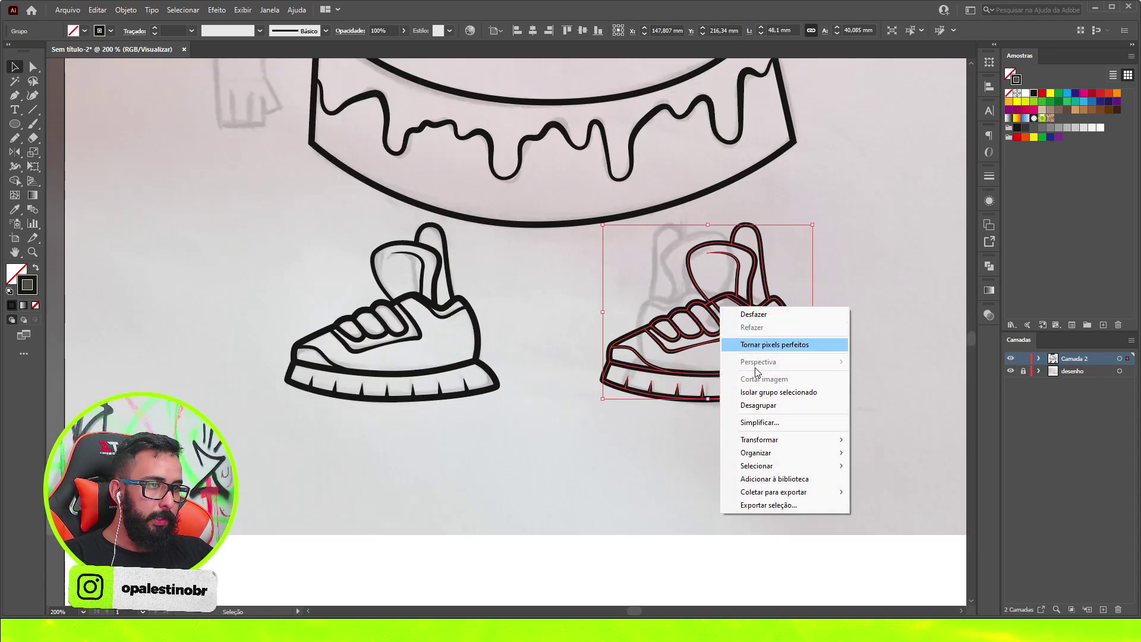
pyautogui.click(874, 483)
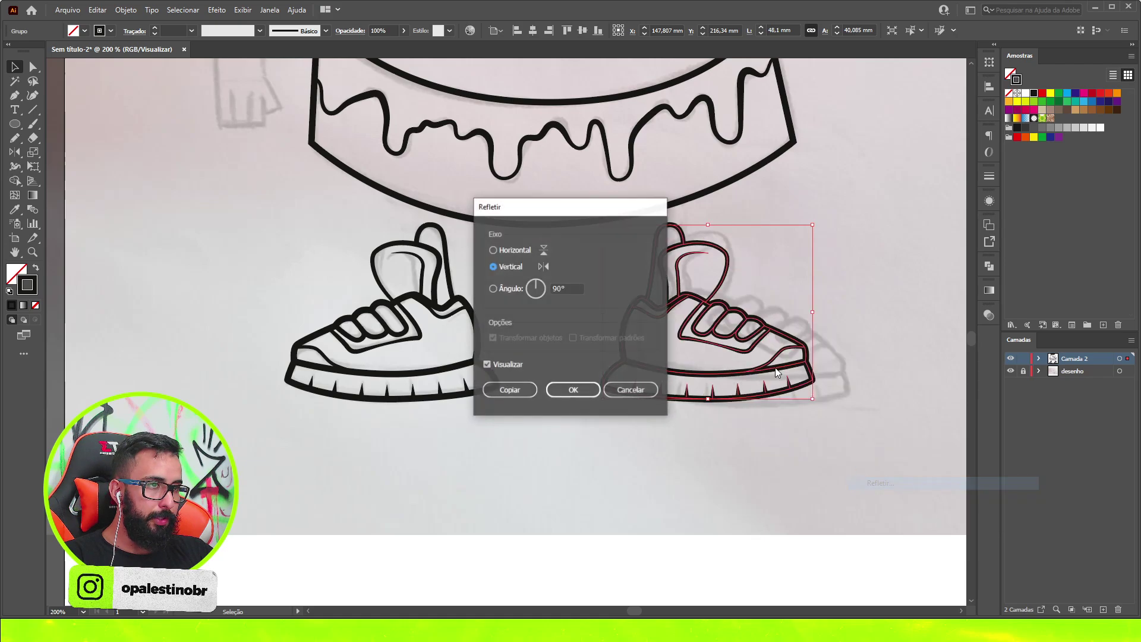
pyautogui.moveTo(593, 205); pyautogui.dragTo(463, 184)
pyautogui.click(364, 344)
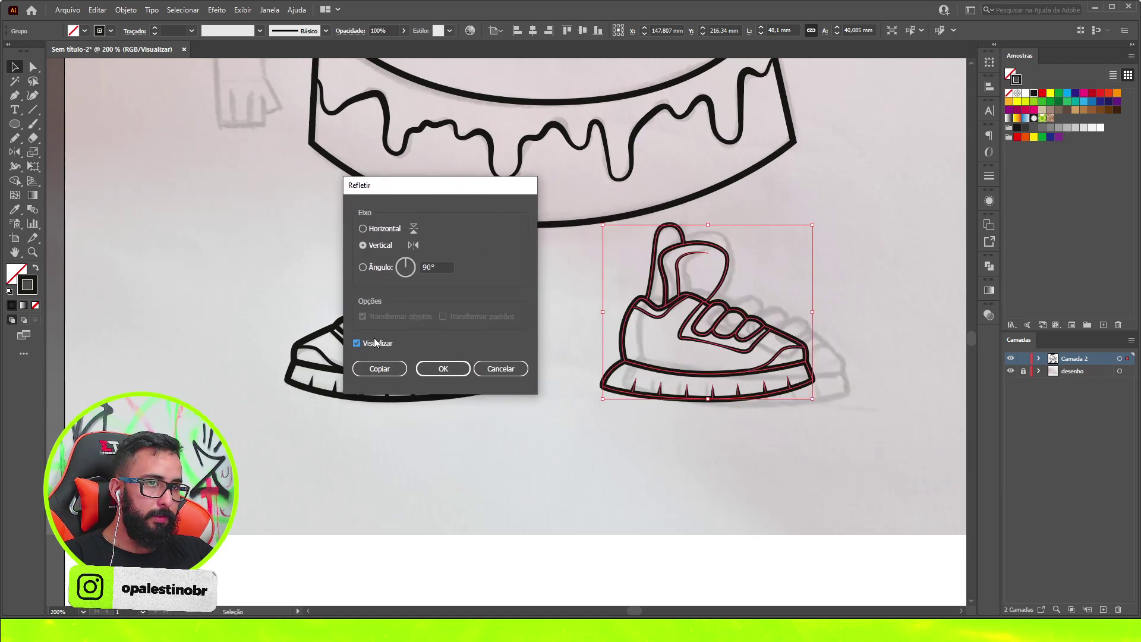
pyautogui.click(363, 229)
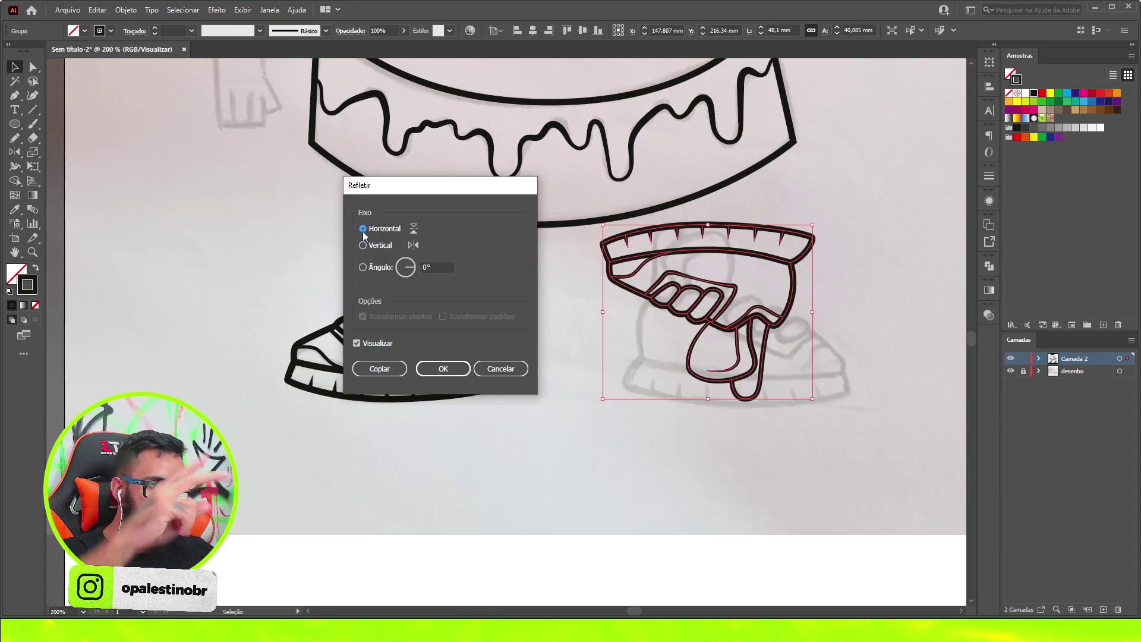
pyautogui.click(377, 246)
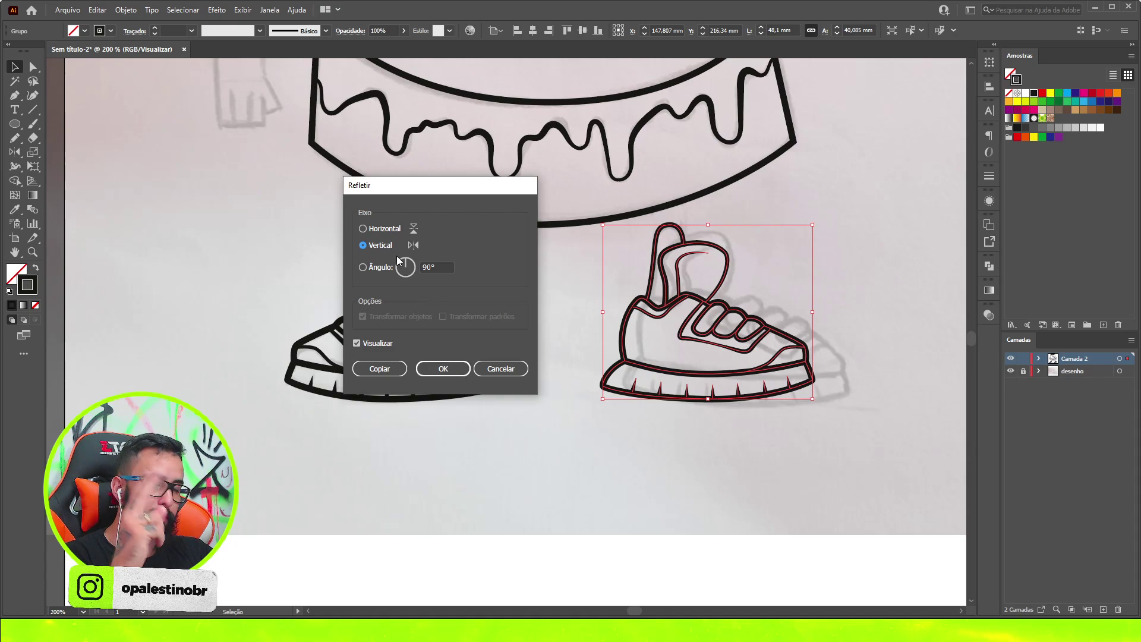
pyautogui.click(449, 373)
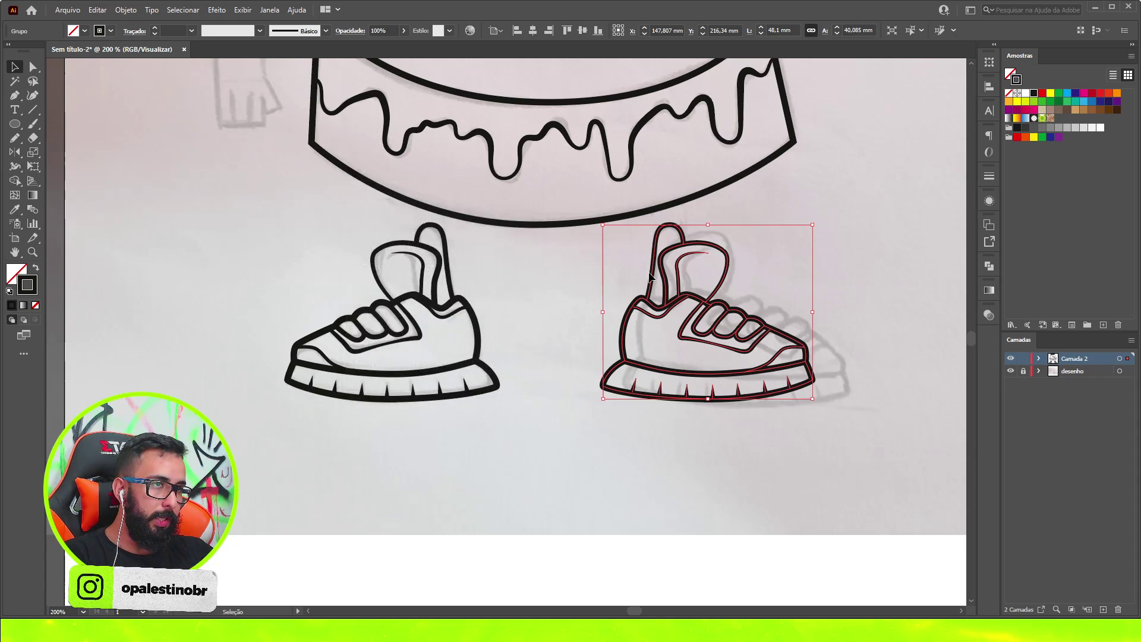
pyautogui.click(648, 427)
pyautogui.hotkey('ctrl', '0')
pyautogui.scroll(-1, 509, 450)
# - Hide the photo sketch layer and nudge all the character artwork slightly up
pyautogui.click(1011, 371)
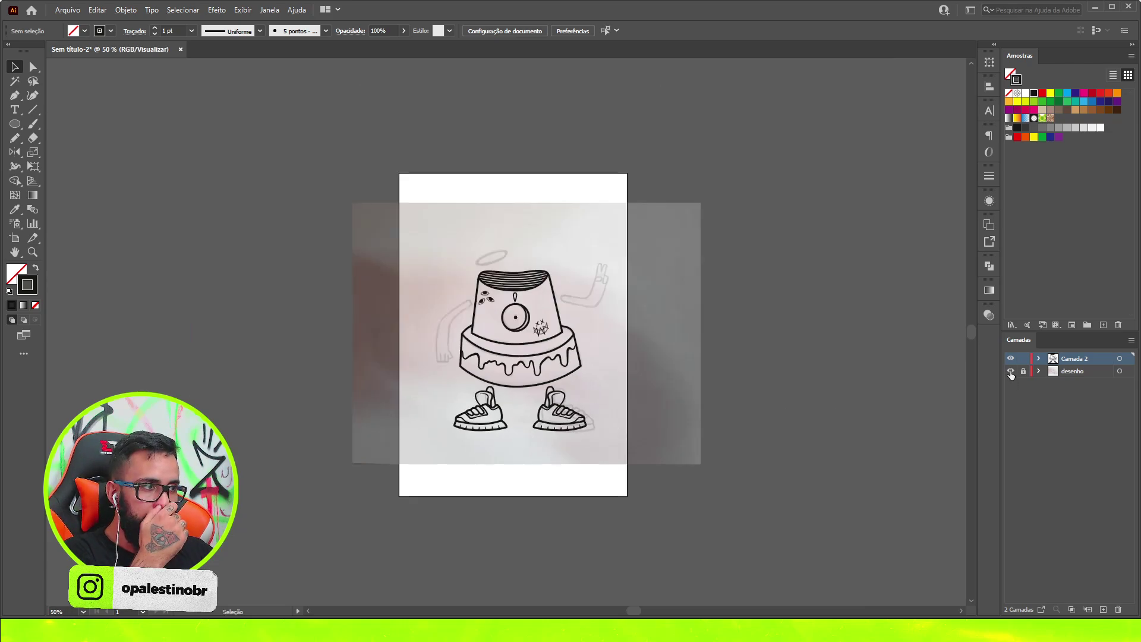
pyautogui.scroll(1, 558, 393)
pyautogui.hotkey('ctrl', 'a')
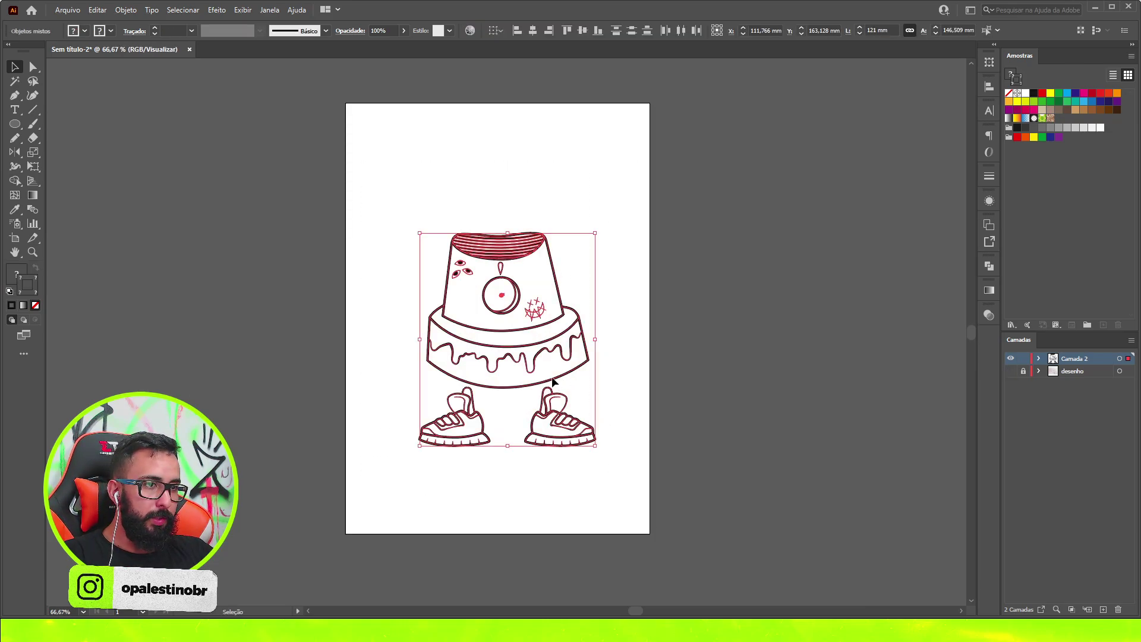
pyautogui.moveTo(544, 385); pyautogui.dragTo(540, 368)
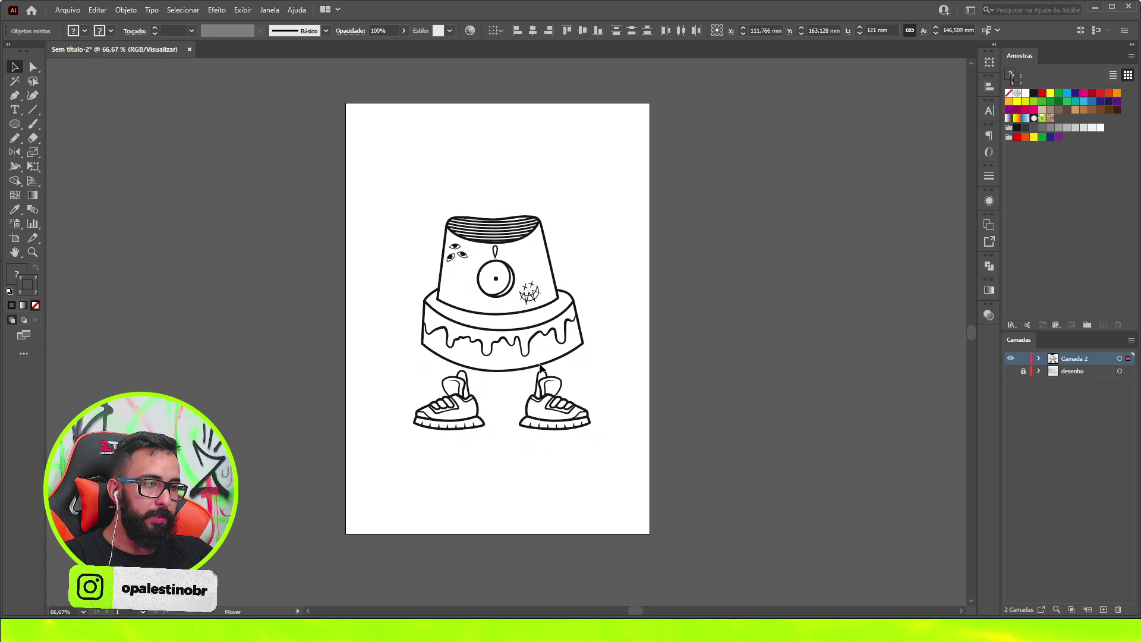
pyautogui.click(619, 416)
pyautogui.scroll(1, 583, 368)
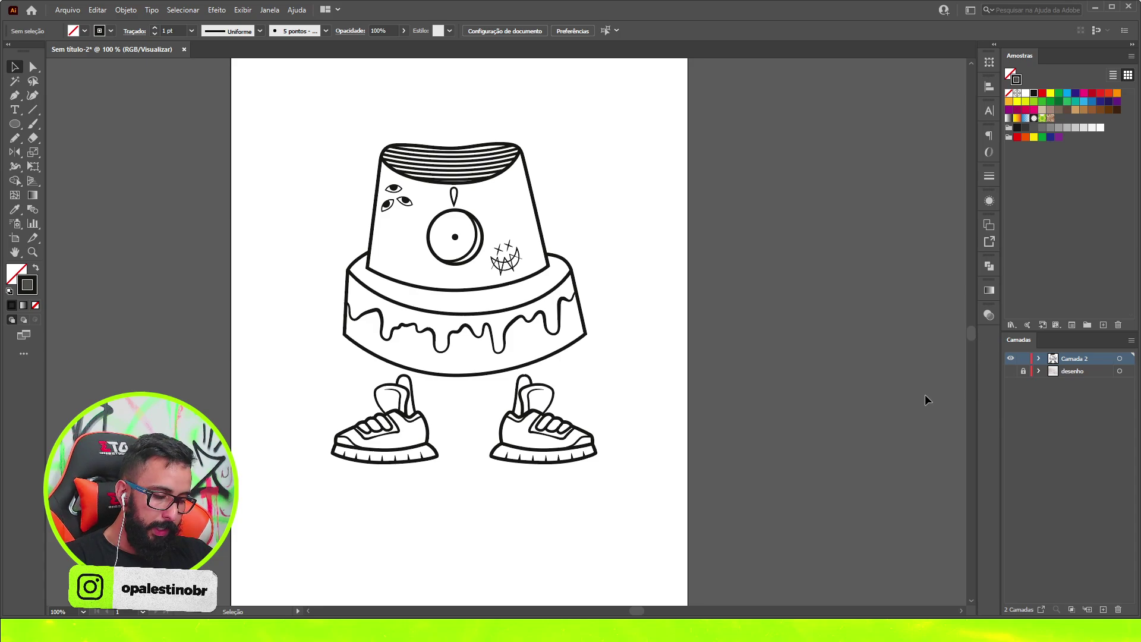
# - Duplicate the line-art layer, then lock, rename to 'traço safe' and hide the copy
pyautogui.moveTo(269, 116); pyautogui.dragTo(709, 559)
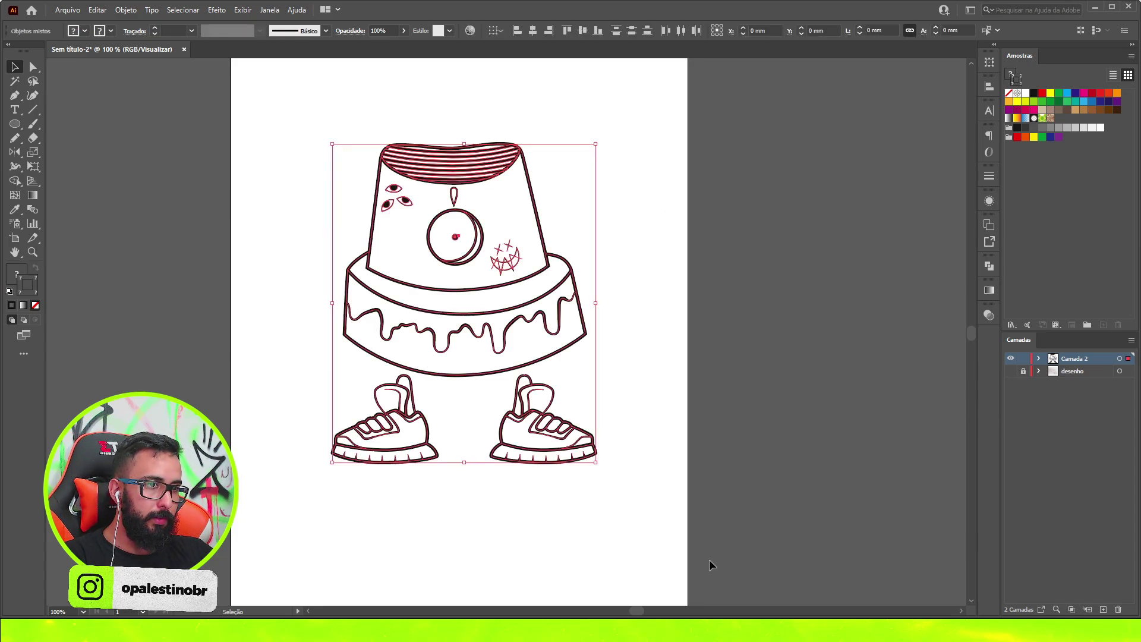
pyautogui.click(1012, 372)
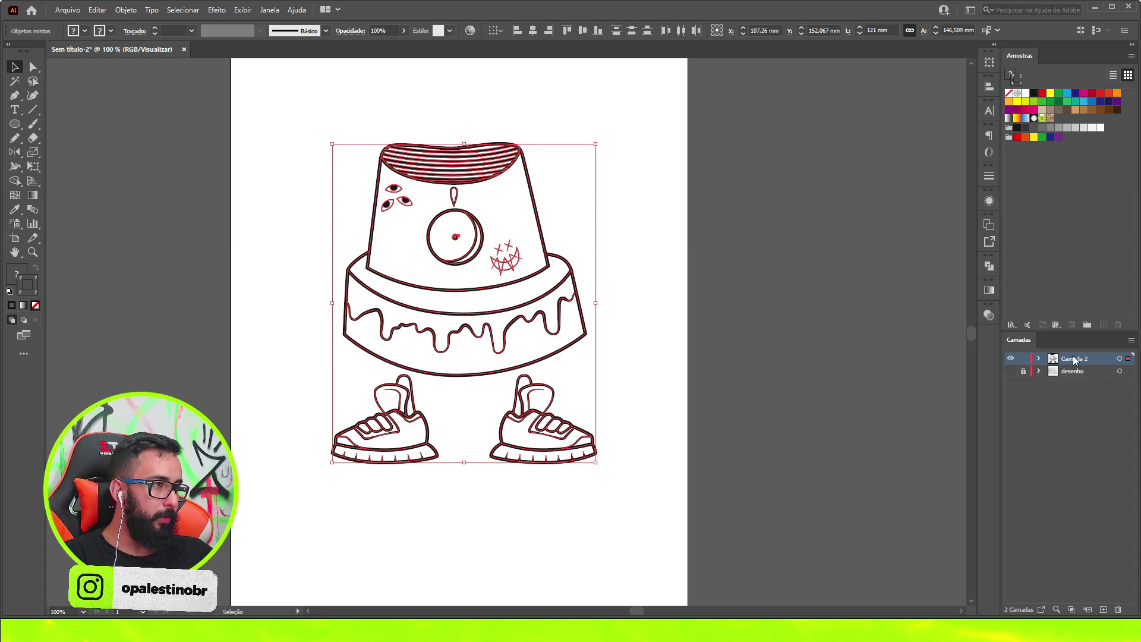
pyautogui.moveTo(1069, 362); pyautogui.dragTo(1105, 498)
pyautogui.moveTo(1115, 580); pyautogui.dragTo(1104, 610)
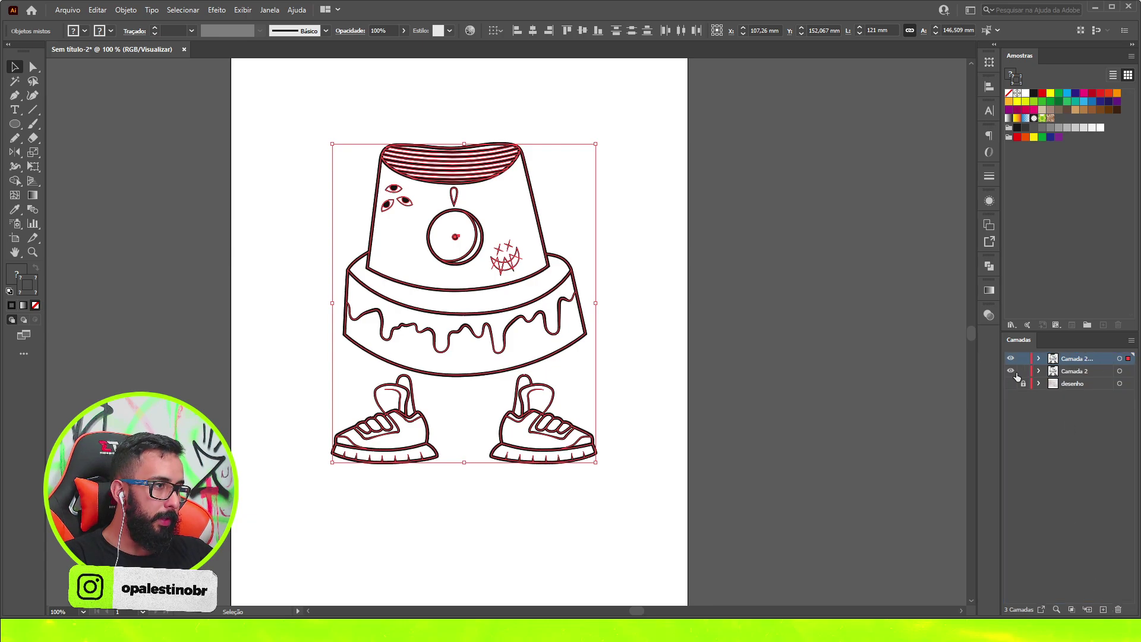
pyautogui.click(1023, 359)
pyautogui.doubleClick(1076, 371)
pyautogui.write('traço sa')
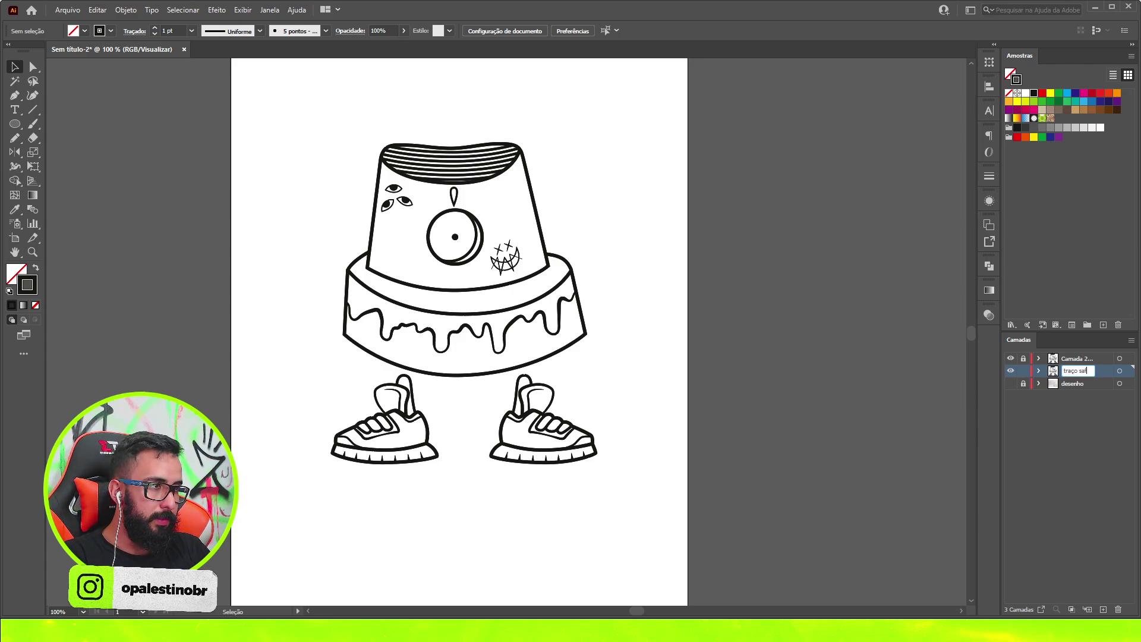
pyautogui.write('e')
pyautogui.press('Return')
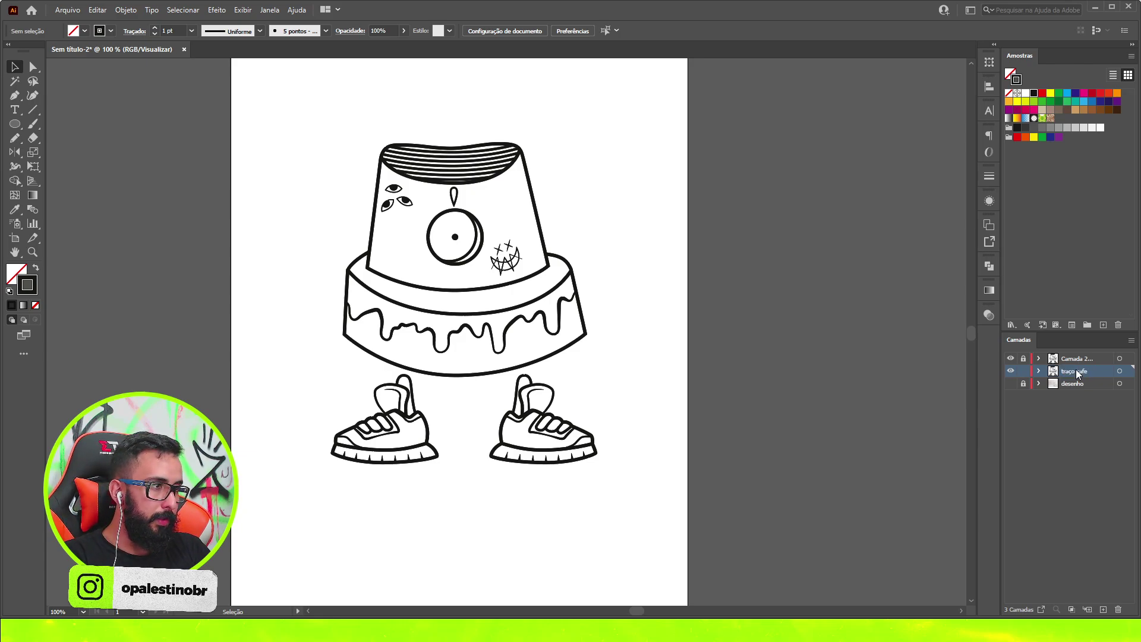
pyautogui.click(1010, 371)
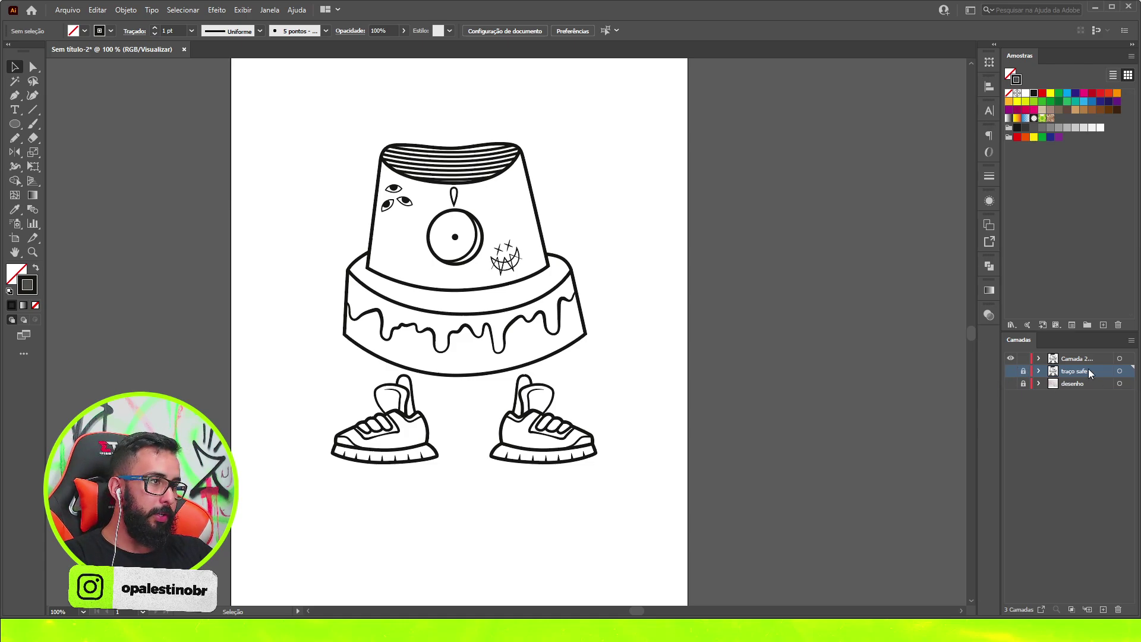
# - Reselect all the character's artwork on the working layer
pyautogui.click(1122, 360)
pyautogui.moveTo(290, 102); pyautogui.dragTo(684, 523)
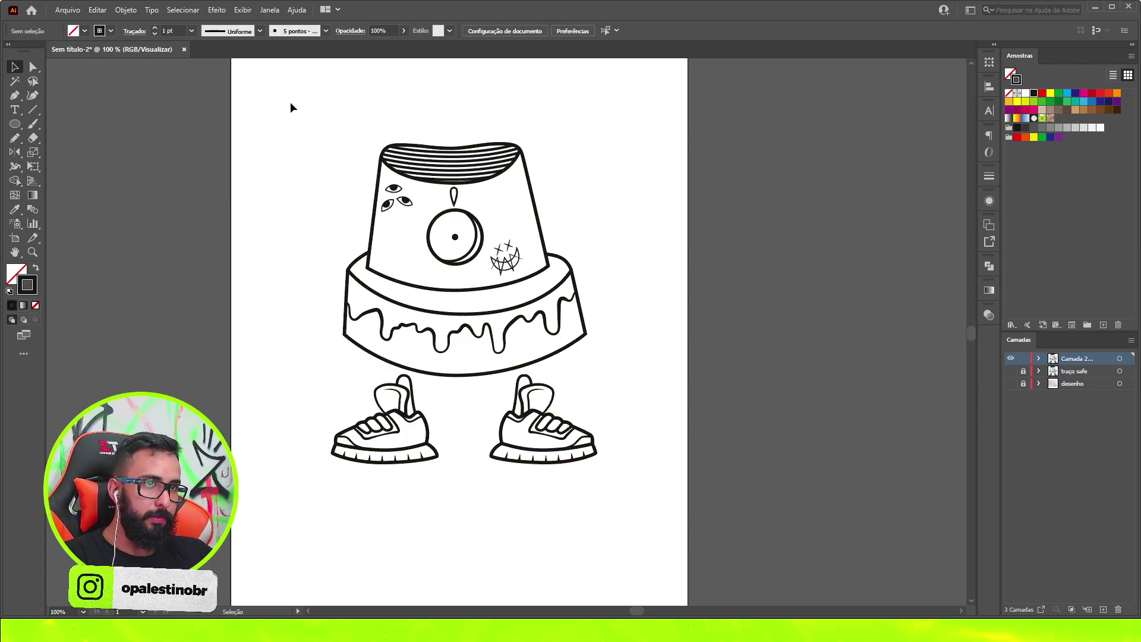
pyautogui.click(125, 10)
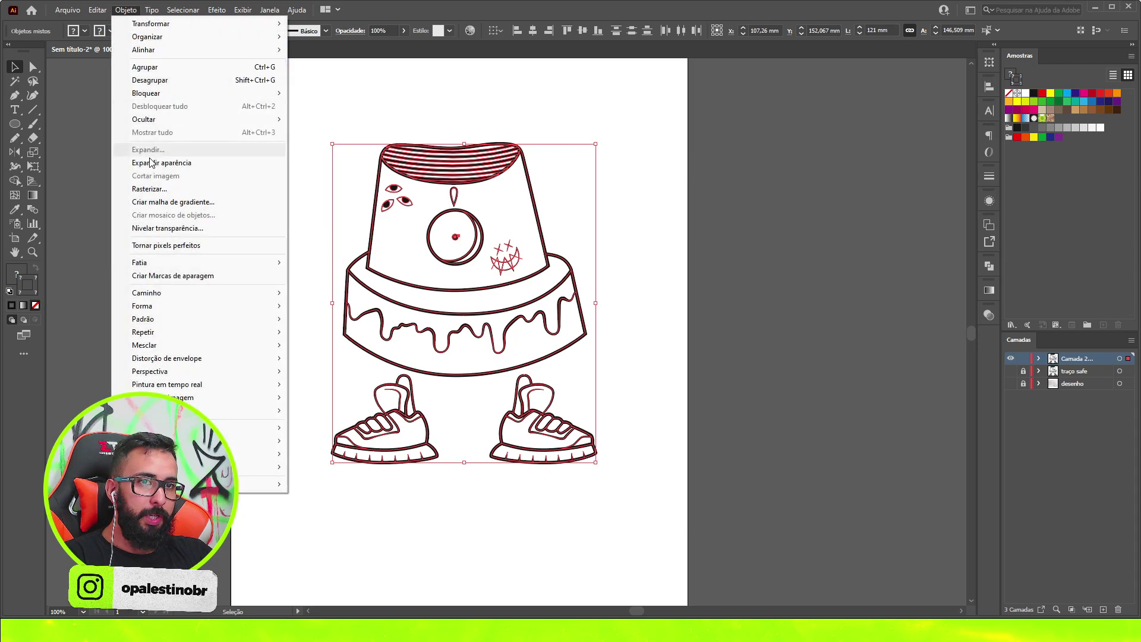
# - Convert the selected line-art strokes into filled outline shapes
pyautogui.moveTo(148, 293)
pyautogui.click(345, 323)
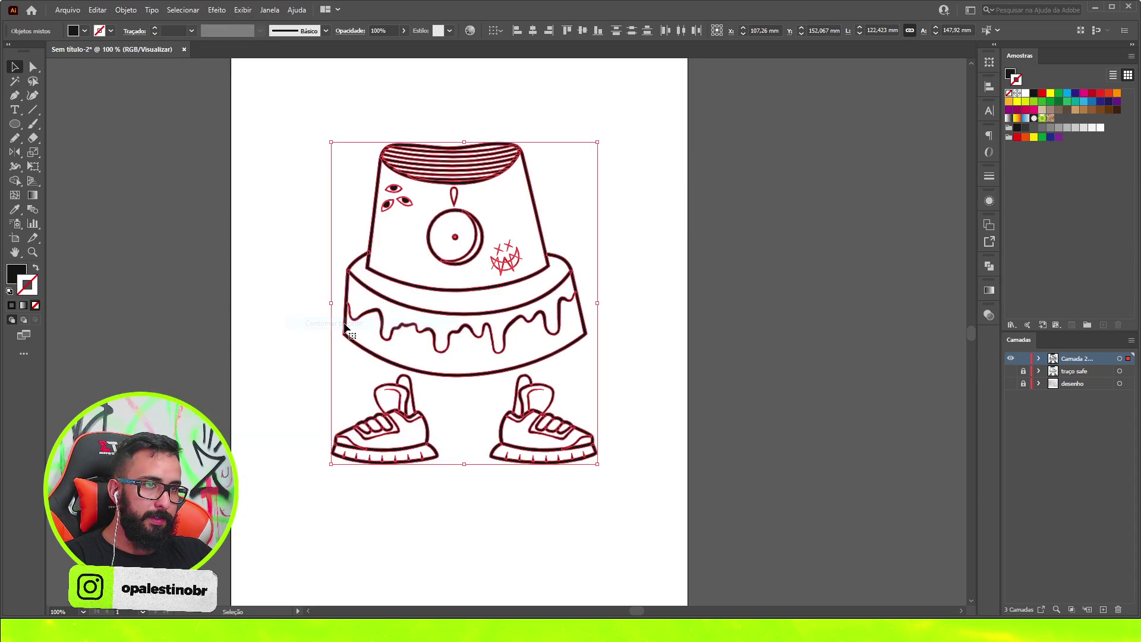
pyautogui.scroll(2, 431, 321)
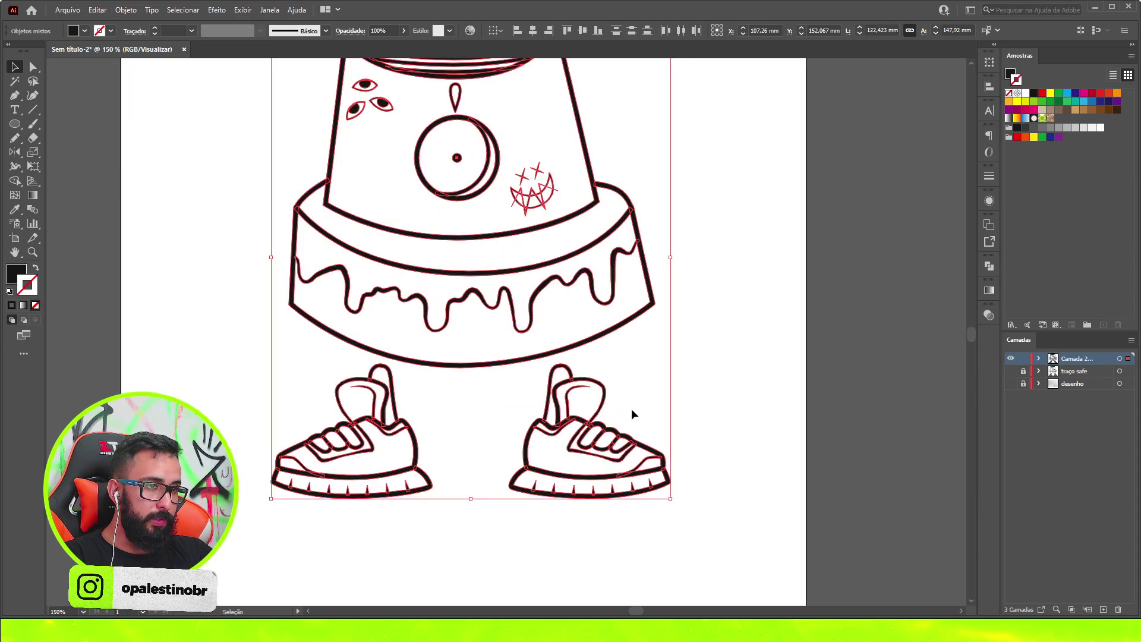
pyautogui.scroll(2, 595, 380)
pyautogui.scroll(-2, 416, 469)
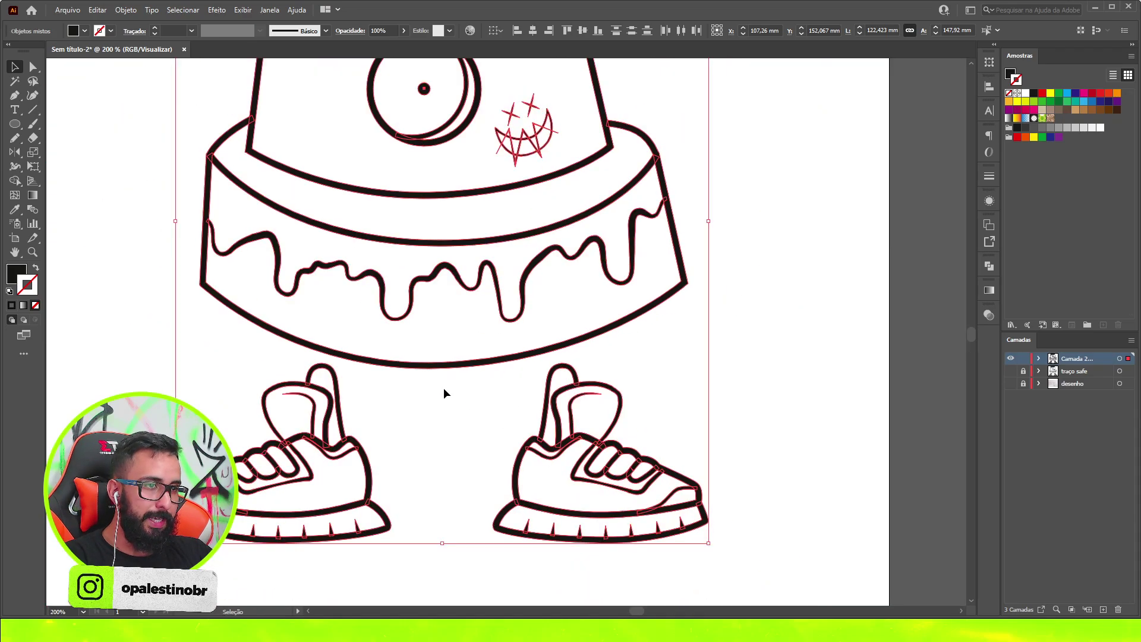
# - Merge the outline shapes with Pathfinder Unite, then deselect at full-artboard view
pyautogui.click(989, 266)
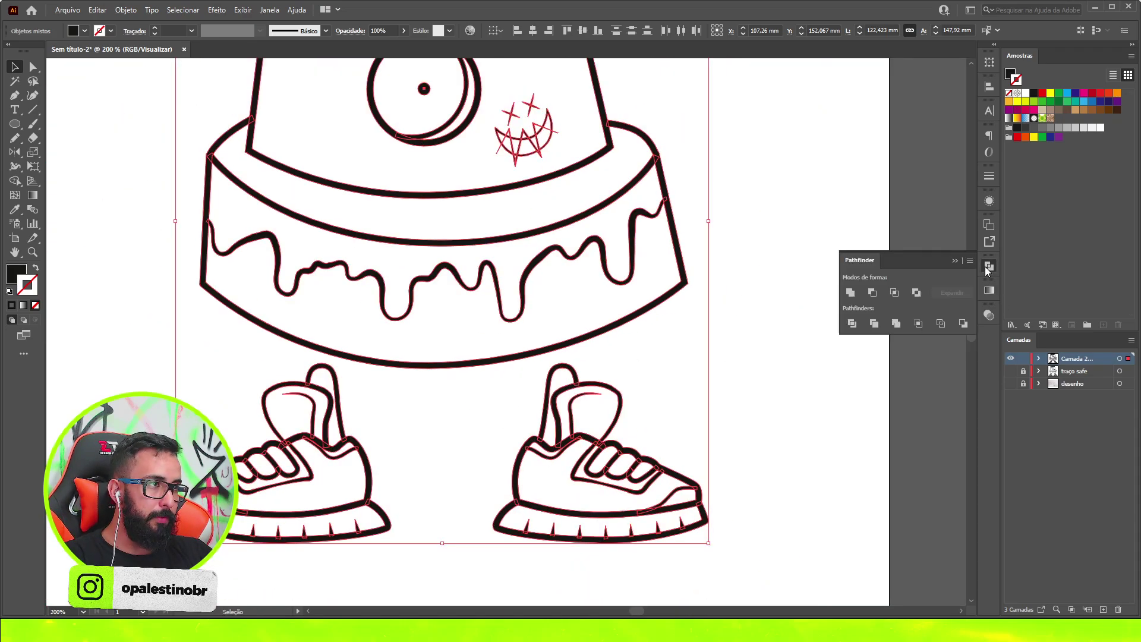
pyautogui.click(269, 10)
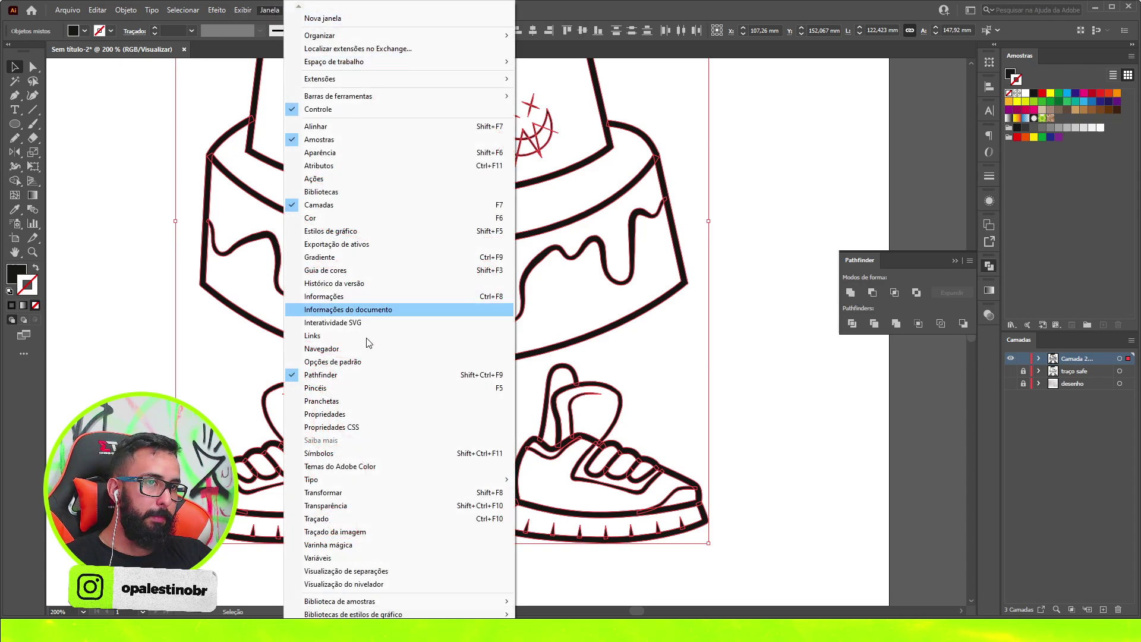
pyautogui.click(865, 264)
pyautogui.click(991, 267)
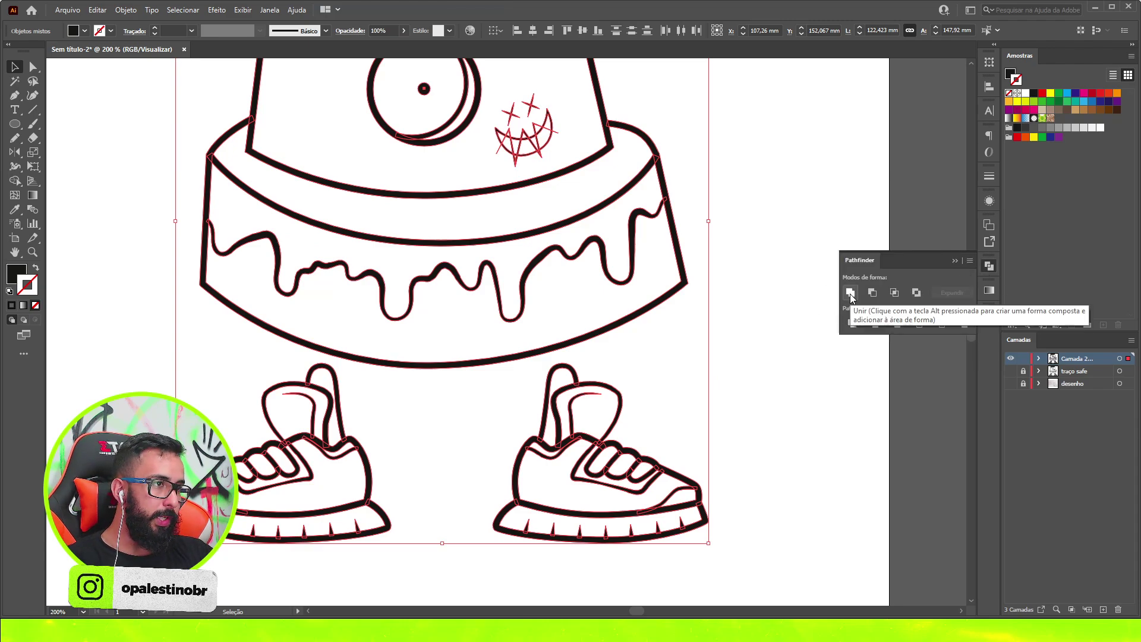
pyautogui.click(850, 293)
pyautogui.scroll(3, 476, 167)
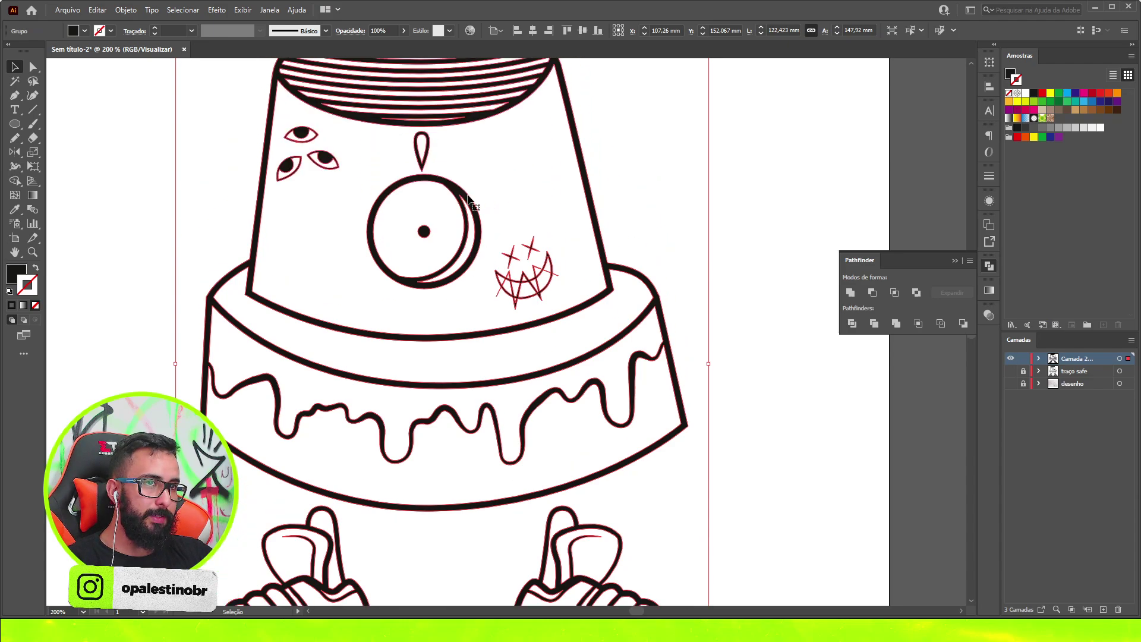
pyautogui.scroll(2, 594, 237)
pyautogui.hotkey('ctrl', '1')
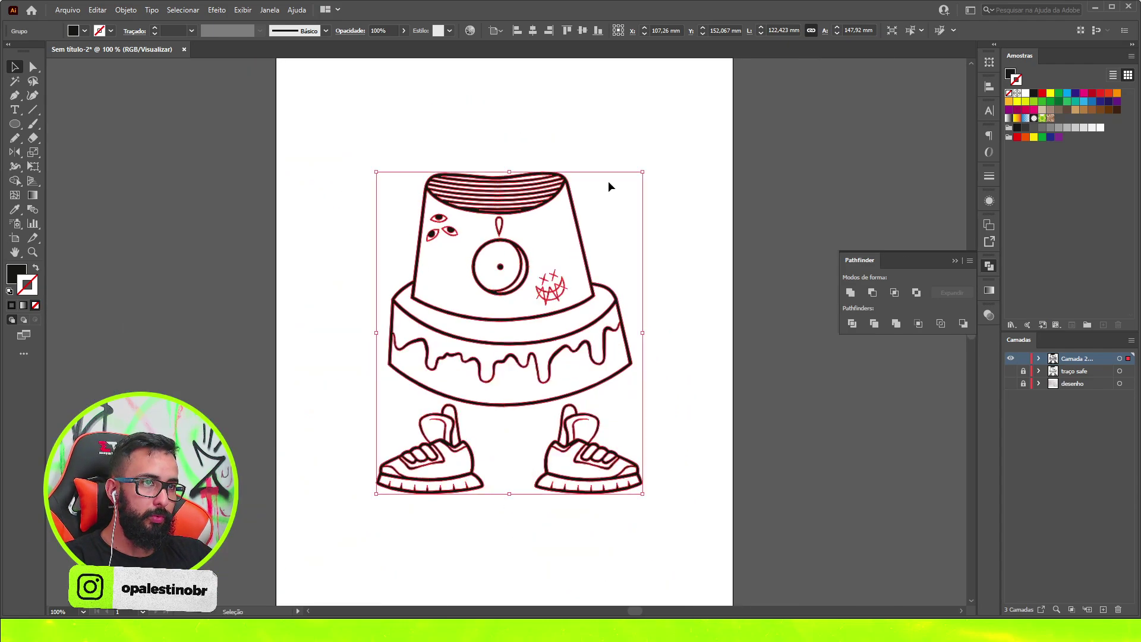
pyautogui.click(634, 176)
pyautogui.scroll(-2, 707, 211)
pyautogui.click(955, 261)
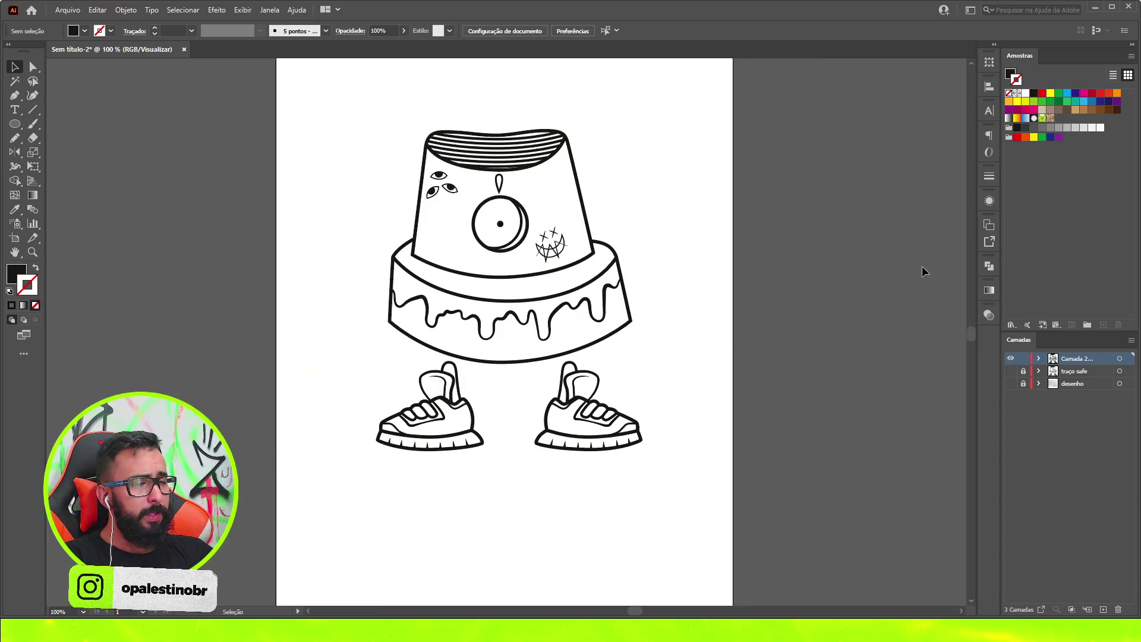
pyautogui.scroll(1, 535, 250)
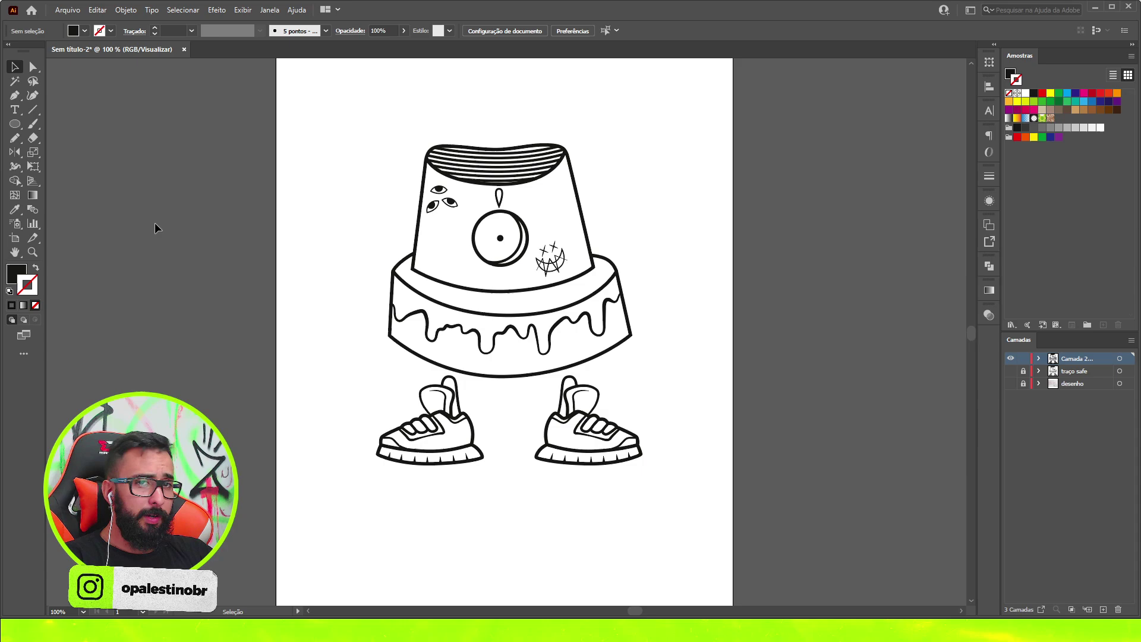
# - Draw a large rectangle covering the whole character
pyautogui.click(16, 125)
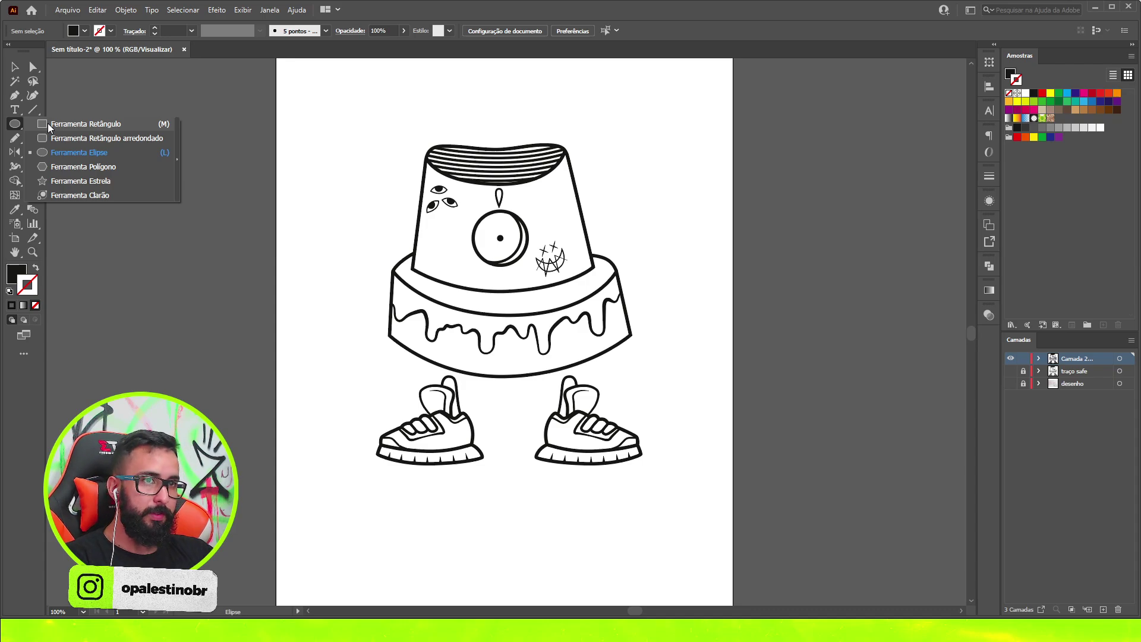
pyautogui.click(83, 124)
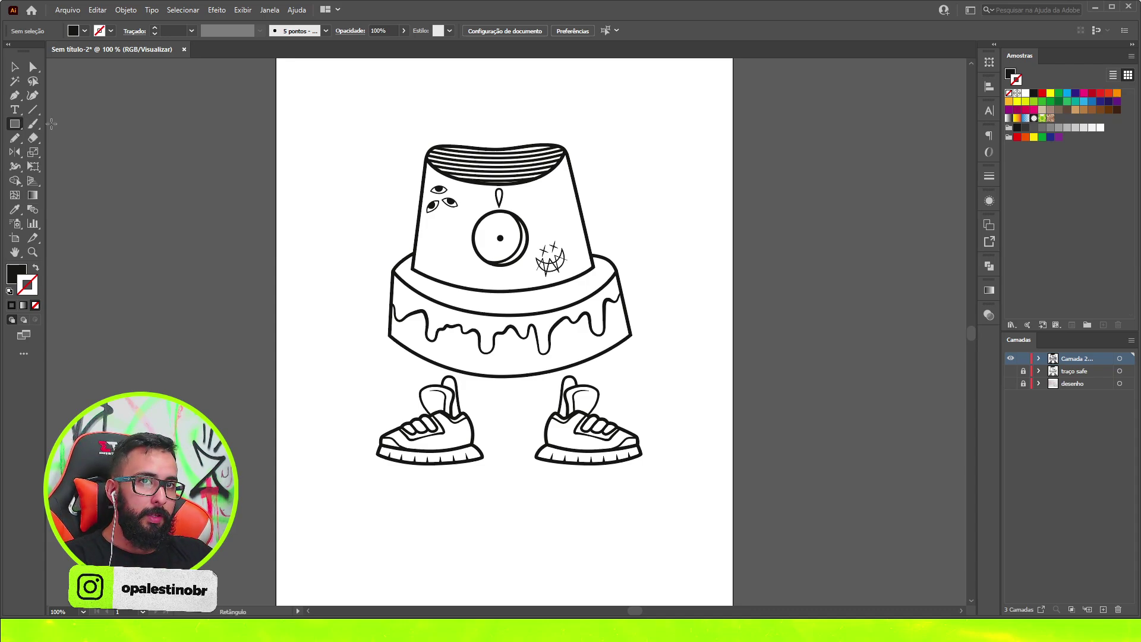
pyautogui.moveTo(352, 124); pyautogui.dragTo(674, 491)
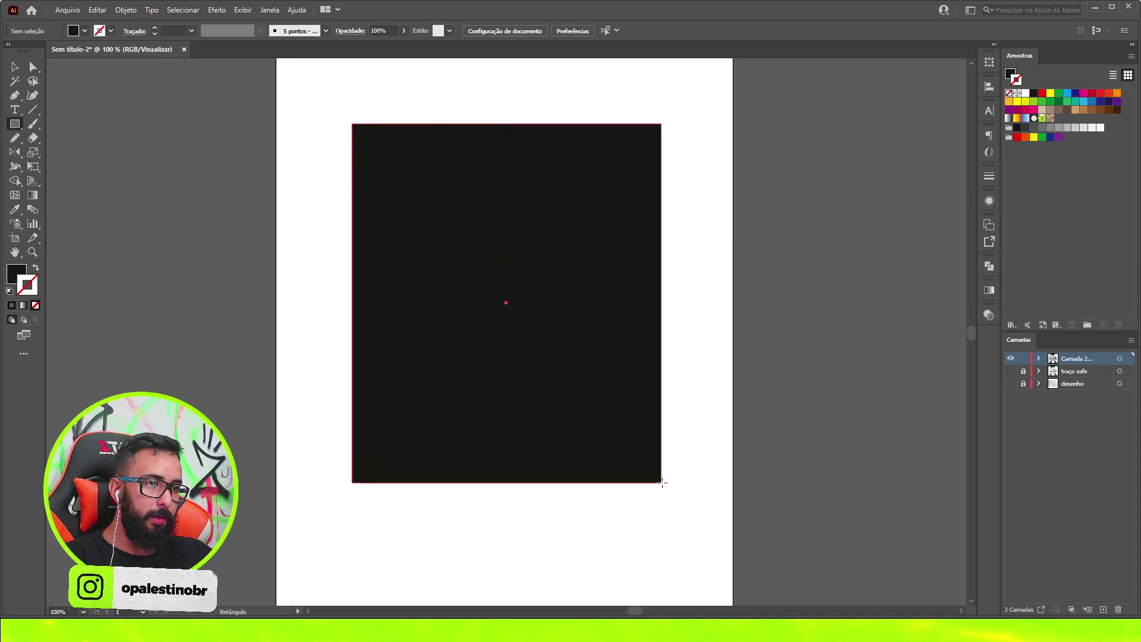
pyautogui.press('v')
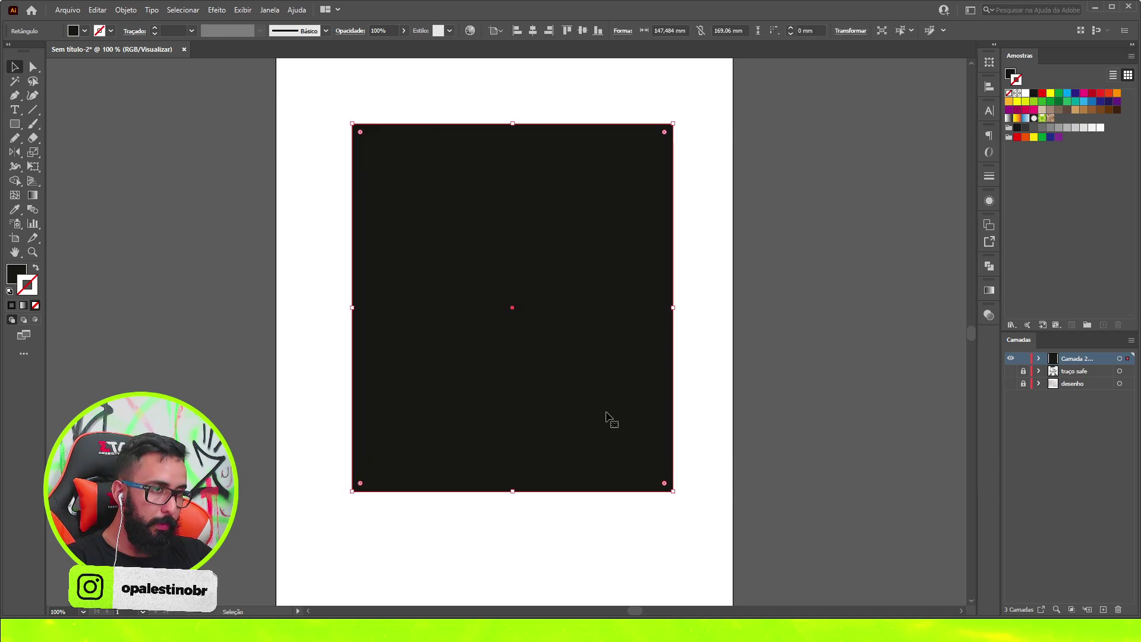
# - Give the rectangle a fill with no stroke, move it below the character group, and colour it light blue
pyautogui.click(1059, 138)
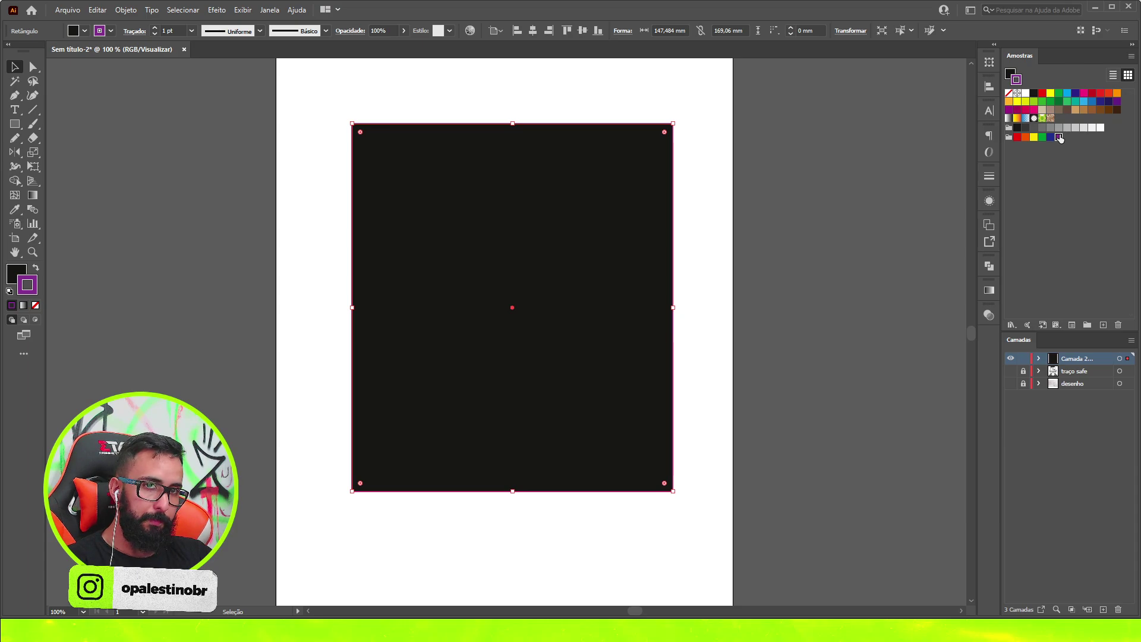
pyautogui.press('/')
pyautogui.press('x')
pyautogui.click(1058, 137)
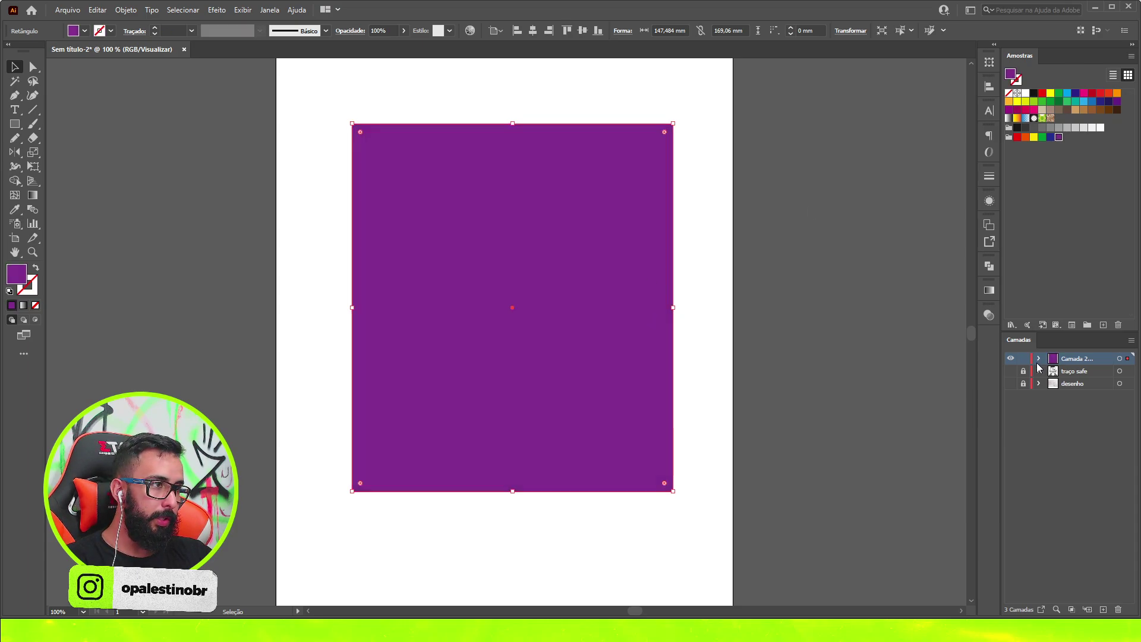
pyautogui.click(1038, 359)
pyautogui.moveTo(1083, 372); pyautogui.dragTo(1080, 390)
pyautogui.moveTo(653, 294); pyautogui.dragTo(647, 295)
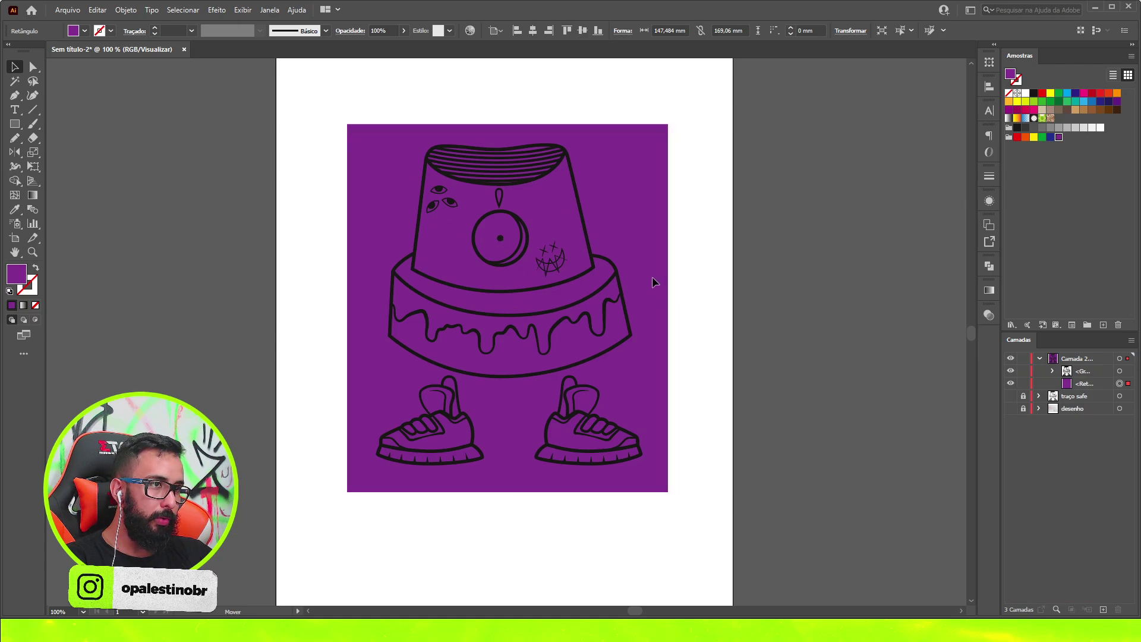
pyautogui.click(1084, 101)
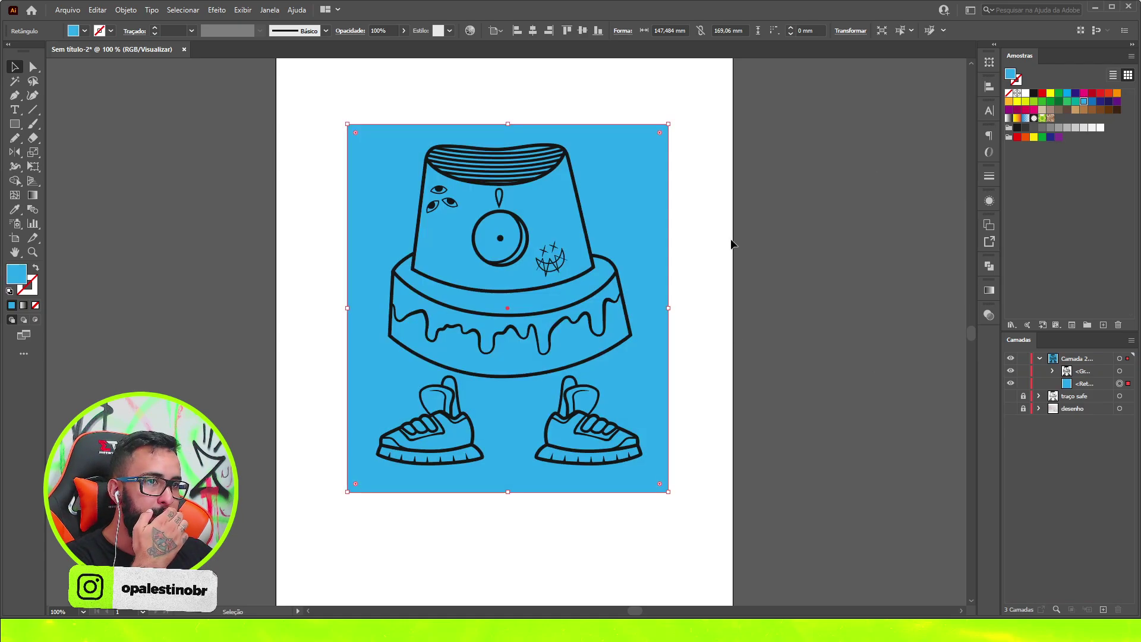
# - Divide the rectangle along all outlines using Pathfinder Divide
pyautogui.click(290, 124)
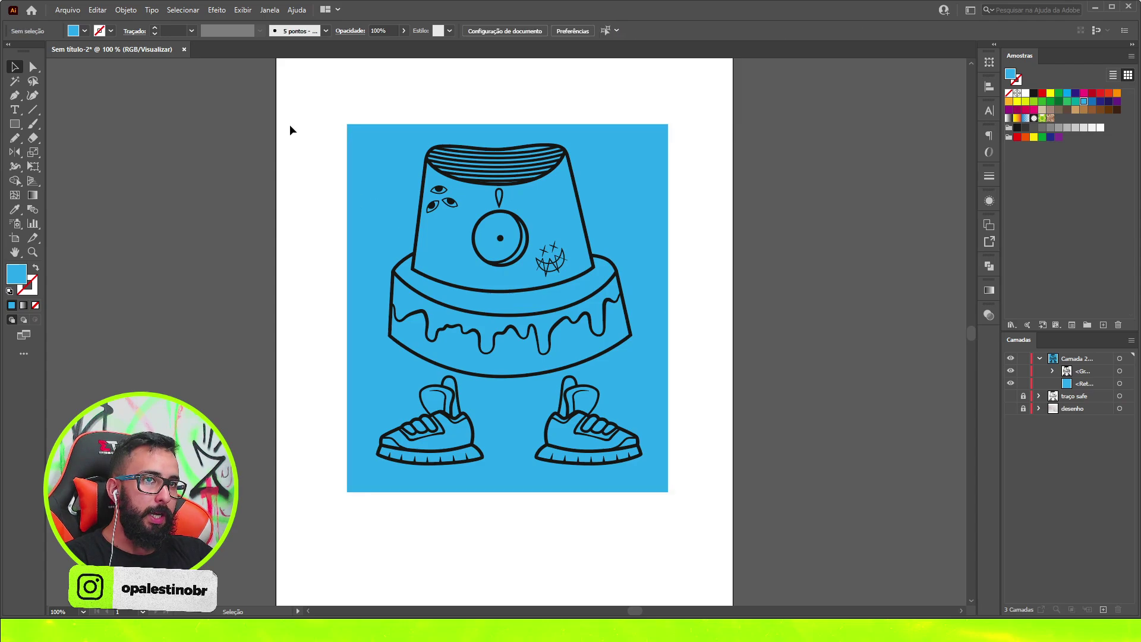
pyautogui.moveTo(315, 96); pyautogui.dragTo(735, 541)
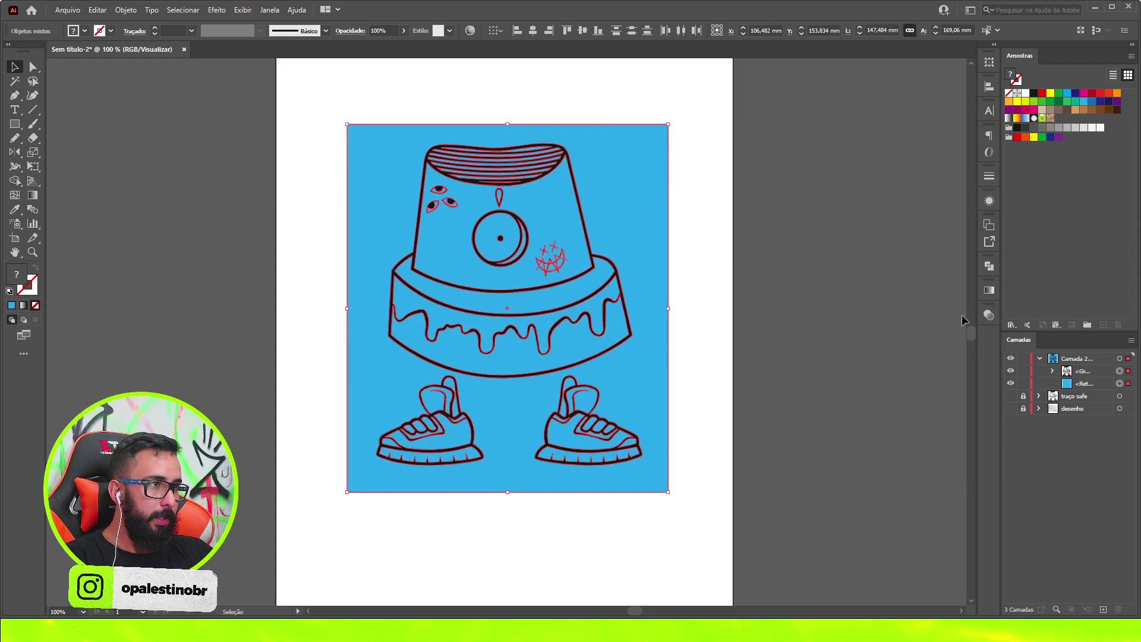
pyautogui.click(989, 266)
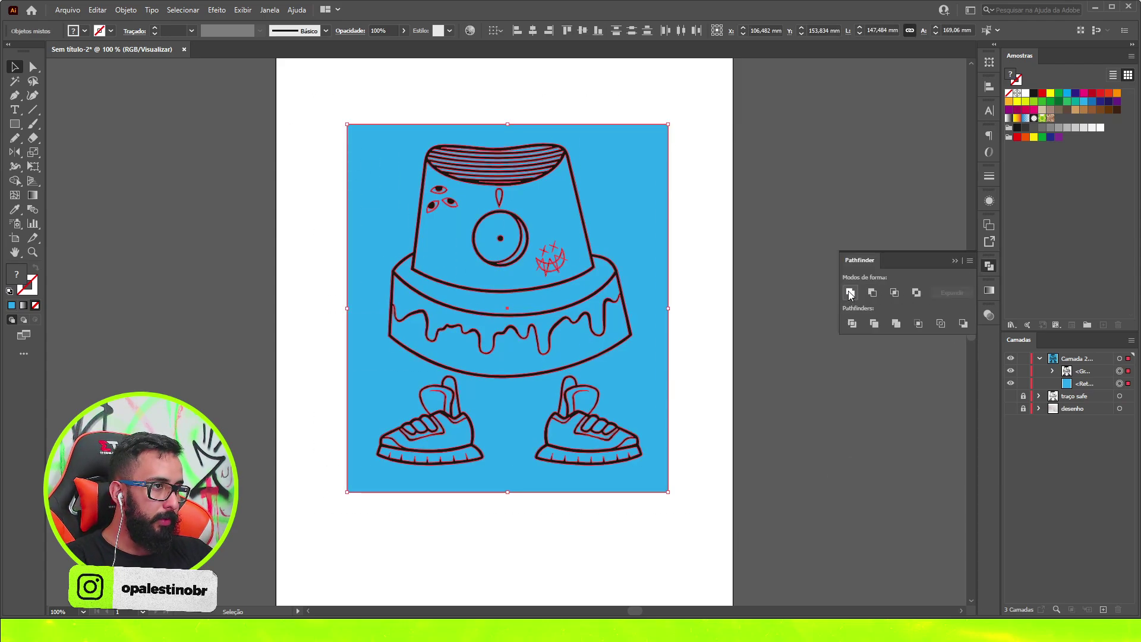
pyautogui.click(851, 323)
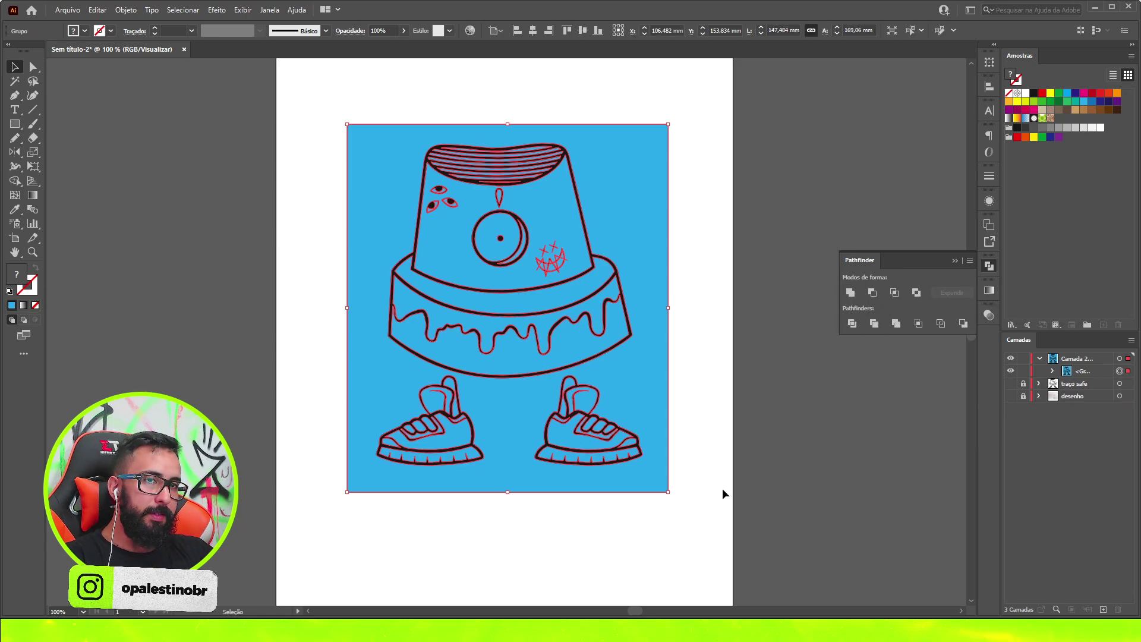
pyautogui.click(744, 398)
pyautogui.click(956, 260)
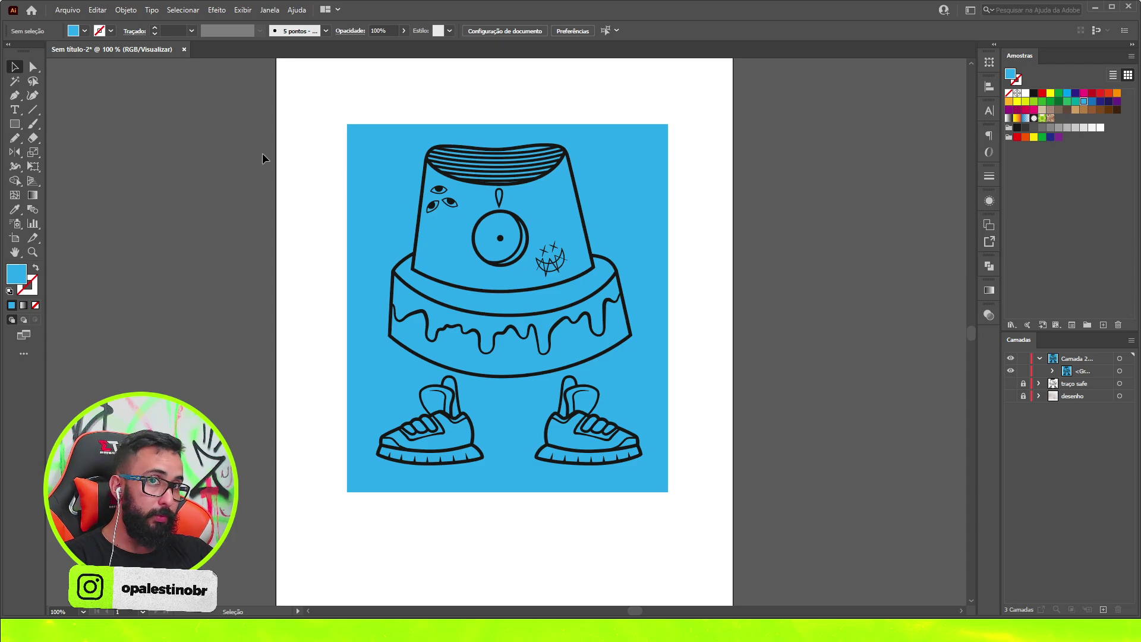
# - Ungroup the divided pieces and delete the blue background outside the character
pyautogui.moveTo(320, 96); pyautogui.dragTo(526, 249)
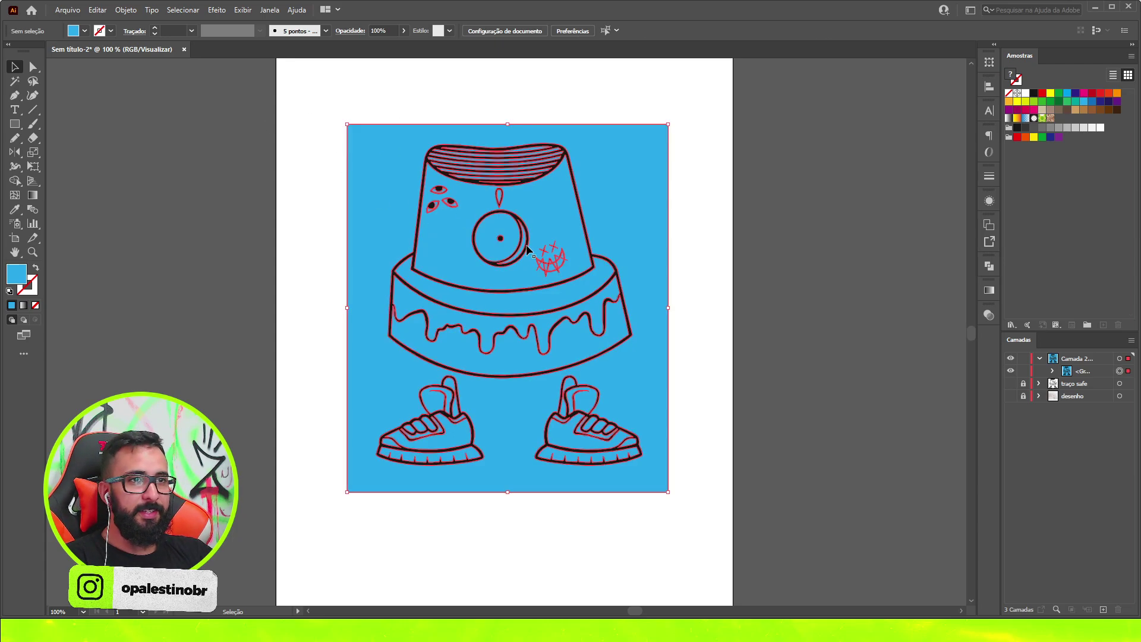
pyautogui.hotkey('ctrl', 'shift', 'g')
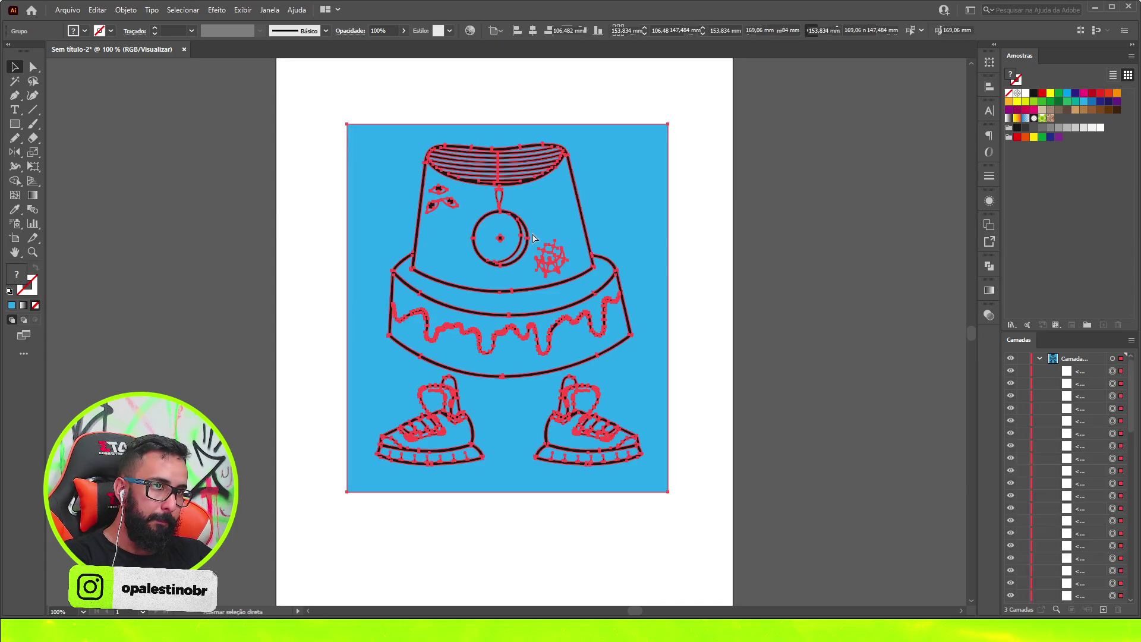
pyautogui.click(712, 233)
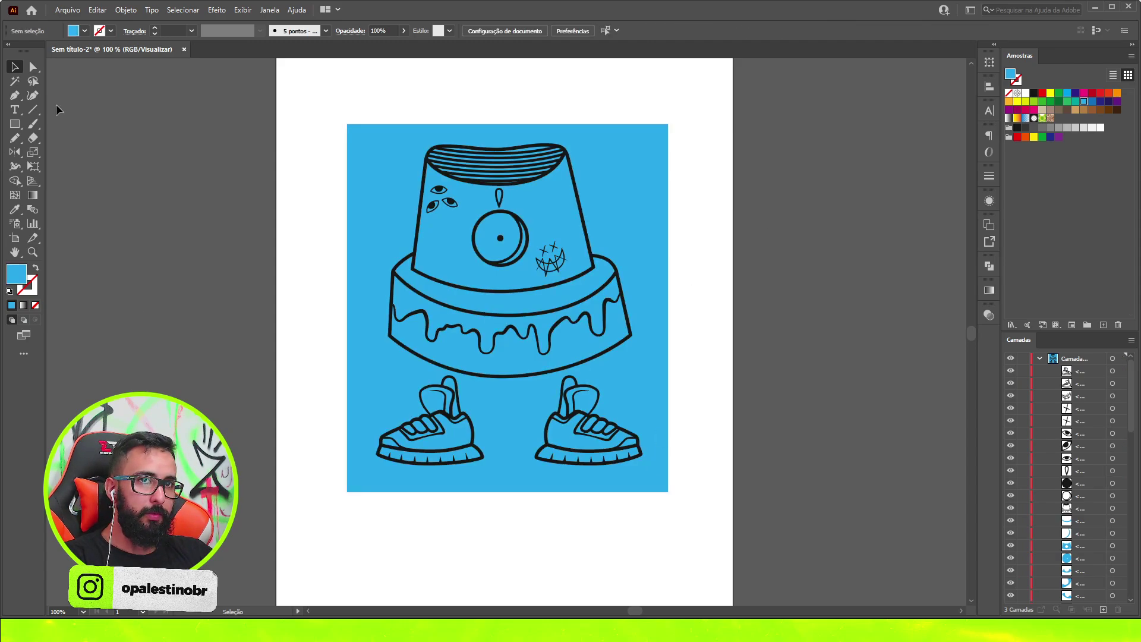
pyautogui.click(638, 146)
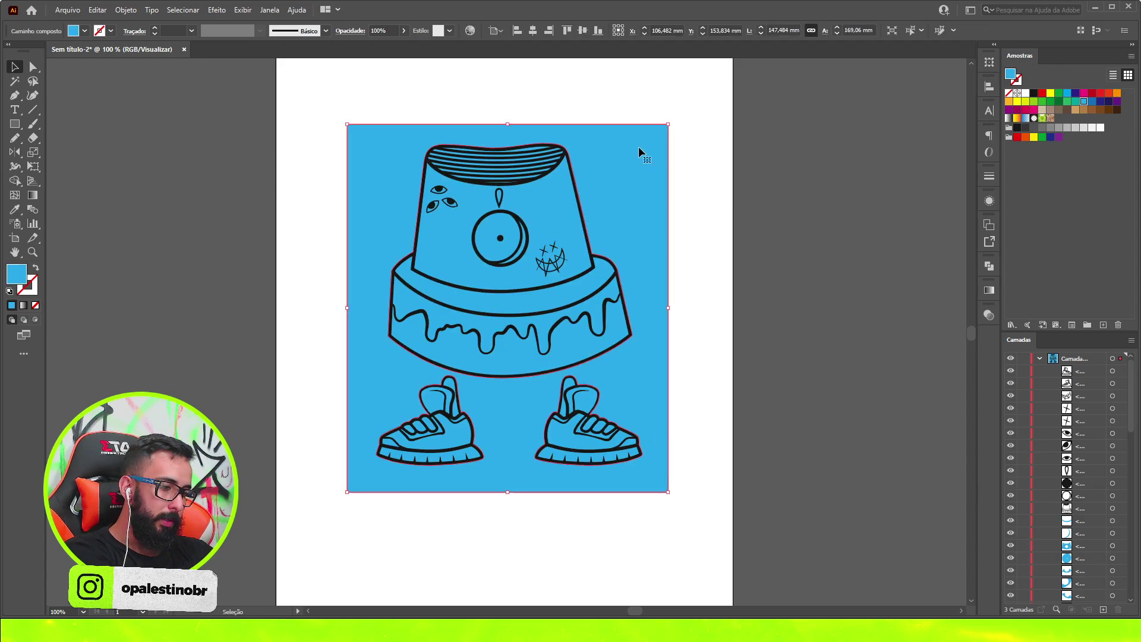
pyautogui.press('Delete')
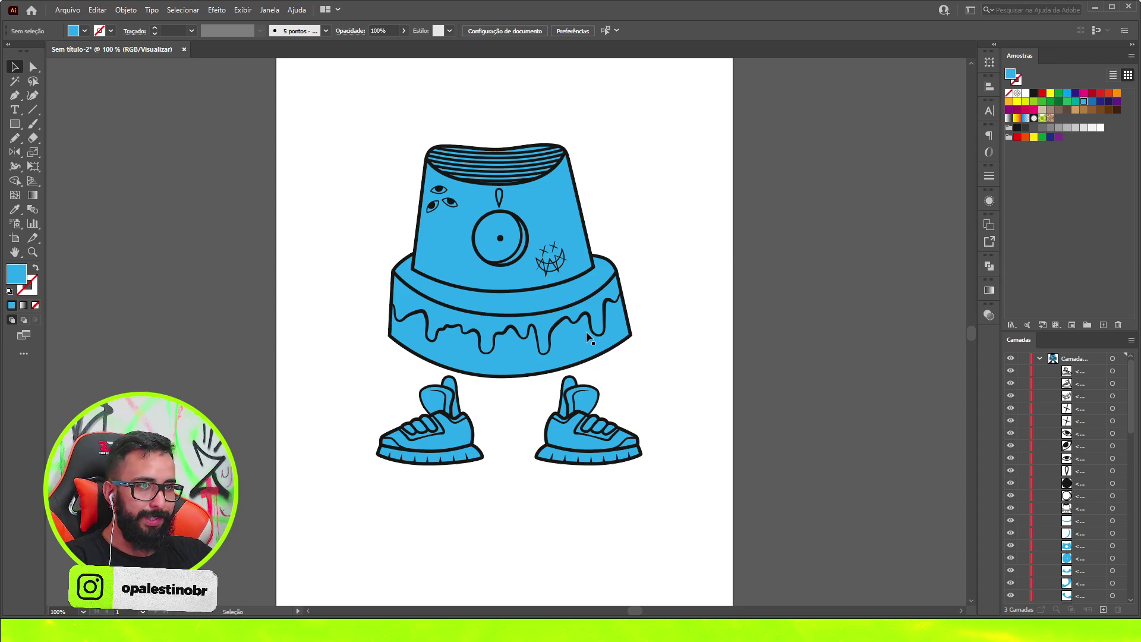
pyautogui.click(1039, 359)
# - Paste the outlines in place on a new locked layer named 'traço'
pyautogui.click(15, 81)
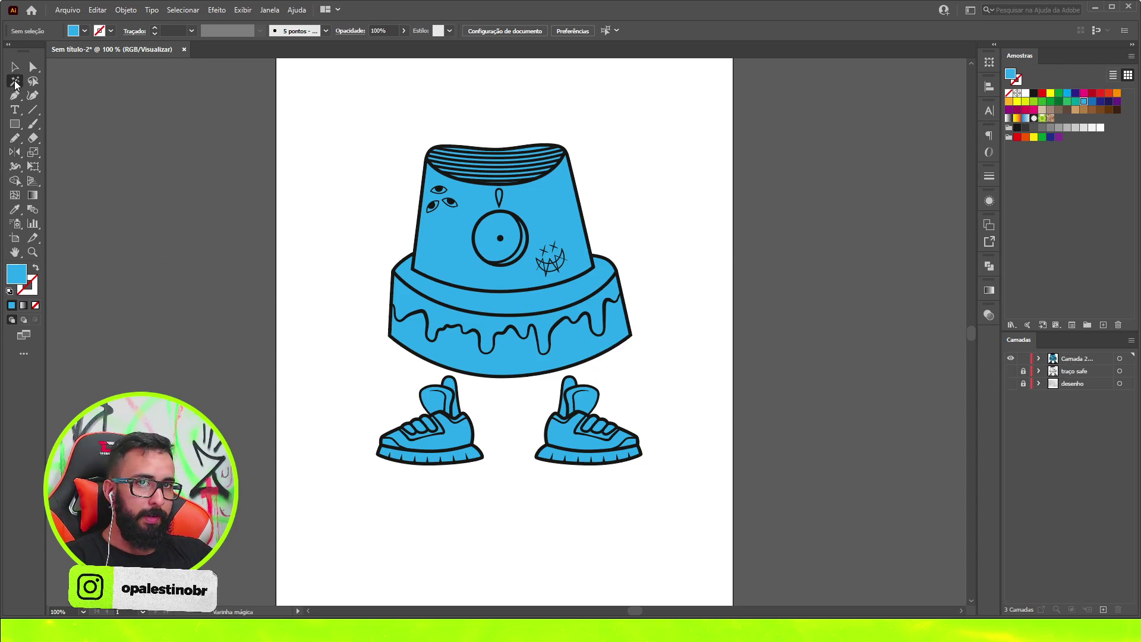
pyautogui.scroll(1, 540, 256)
pyautogui.hotkey('ctrl', 'a')
pyautogui.scroll(-2, 494, 302)
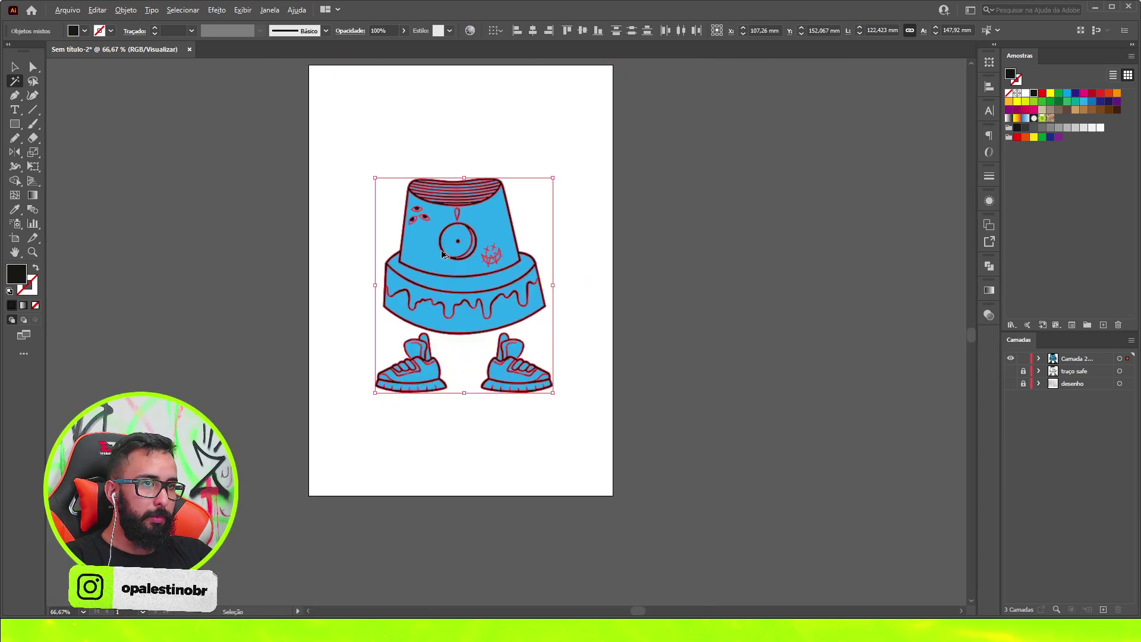
pyautogui.hotkey('ctrl', 'shift', 'a')
pyautogui.scroll(1, 419, 264)
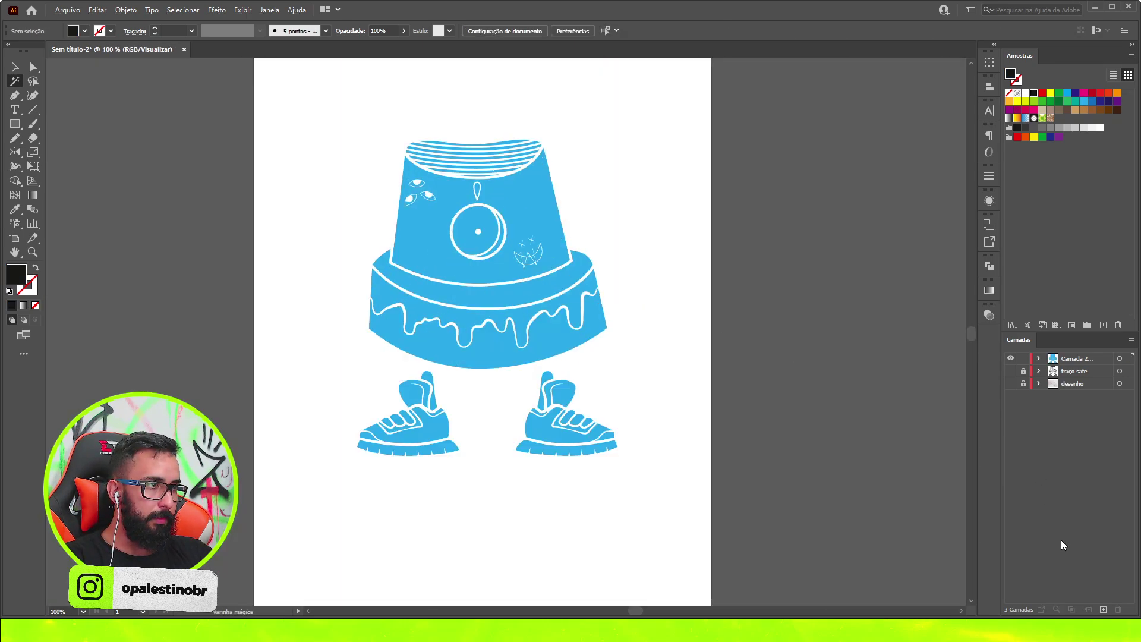
pyautogui.click(1103, 609)
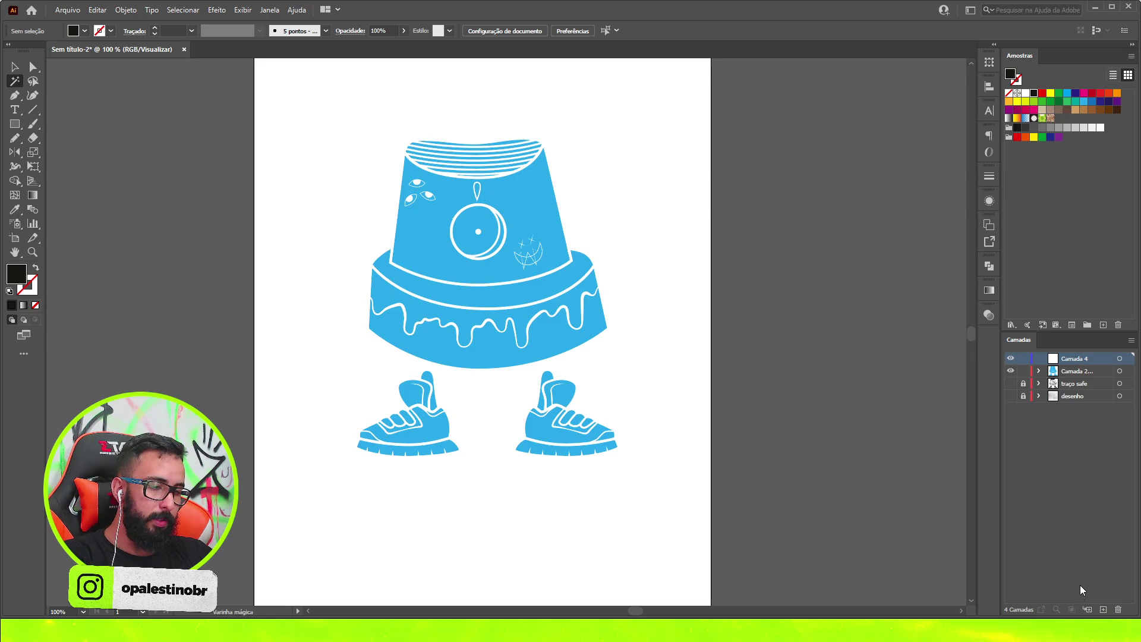
pyautogui.hotkey('ctrl', 'f')
pyautogui.click(1024, 358)
pyautogui.doubleClick(1075, 358)
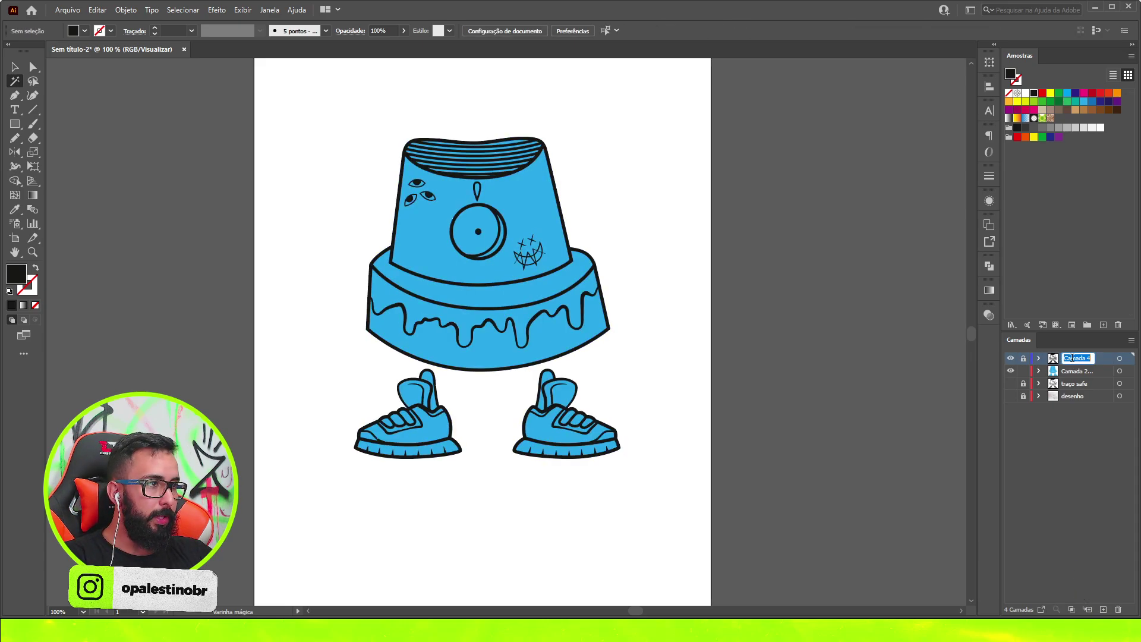
pyautogui.write('traço')
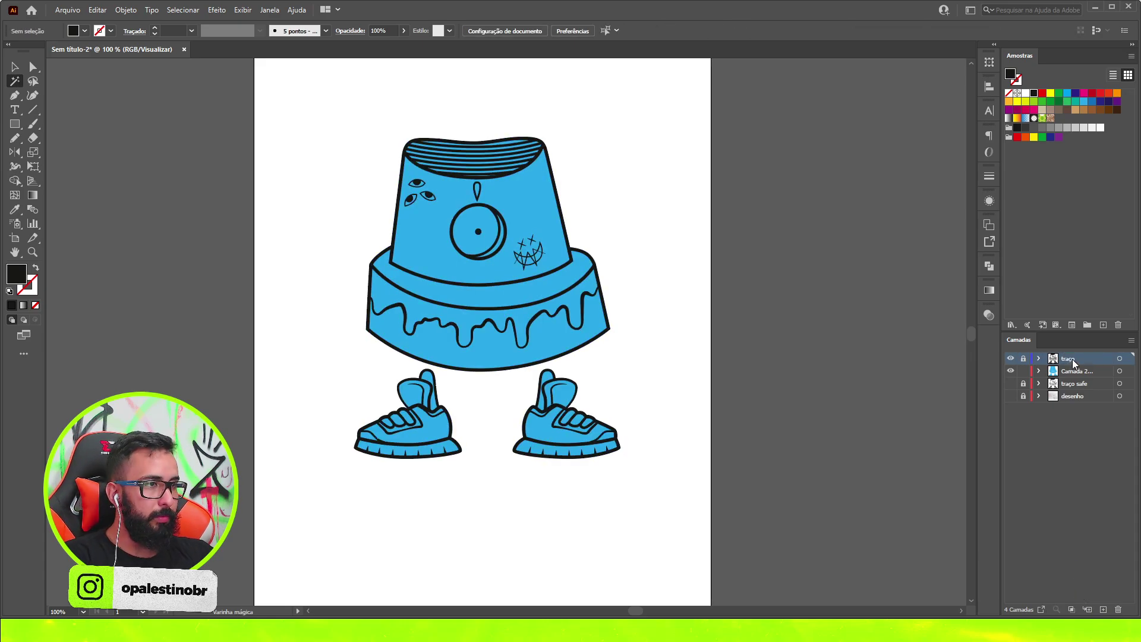
# - Toggle the traço layer's visibility to compare the art with and without outlines
pyautogui.click(1010, 359)
pyautogui.click(1010, 359)
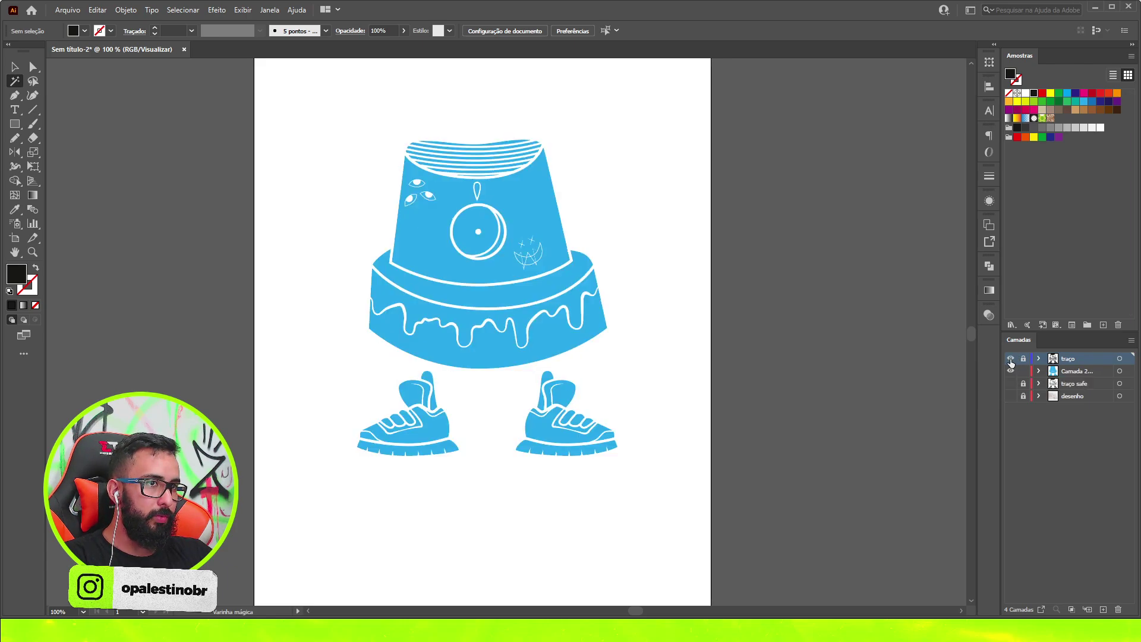
pyautogui.click(1010, 359)
pyautogui.click(1011, 359)
pyautogui.press('v')
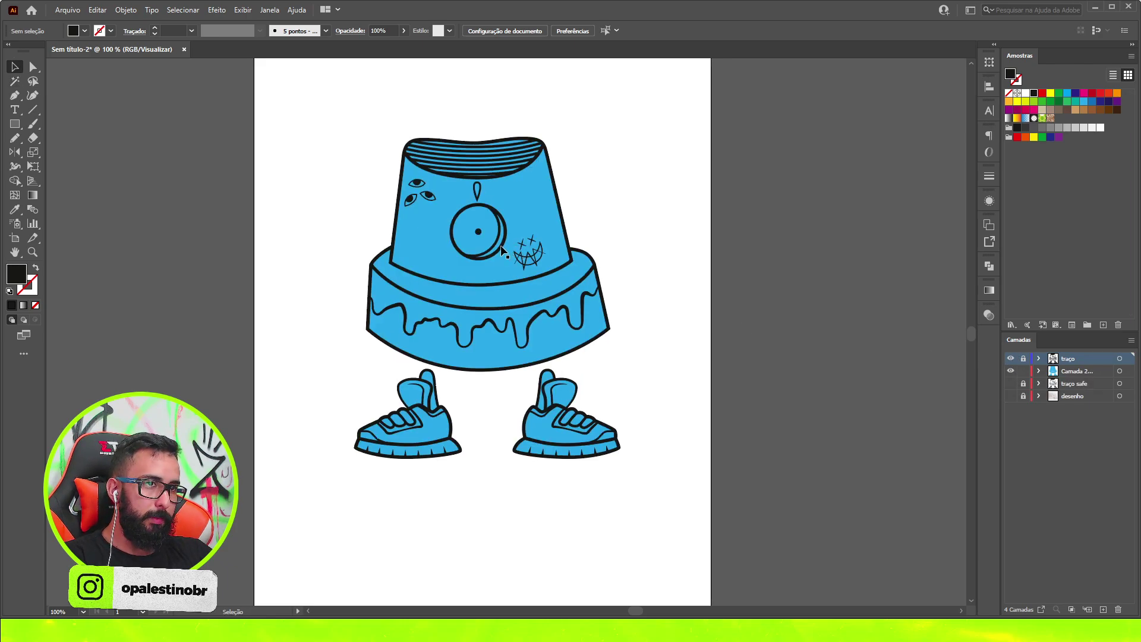
pyautogui.scroll(1, 503, 251)
# - Fill the dripping band lime green
pyautogui.click(545, 349)
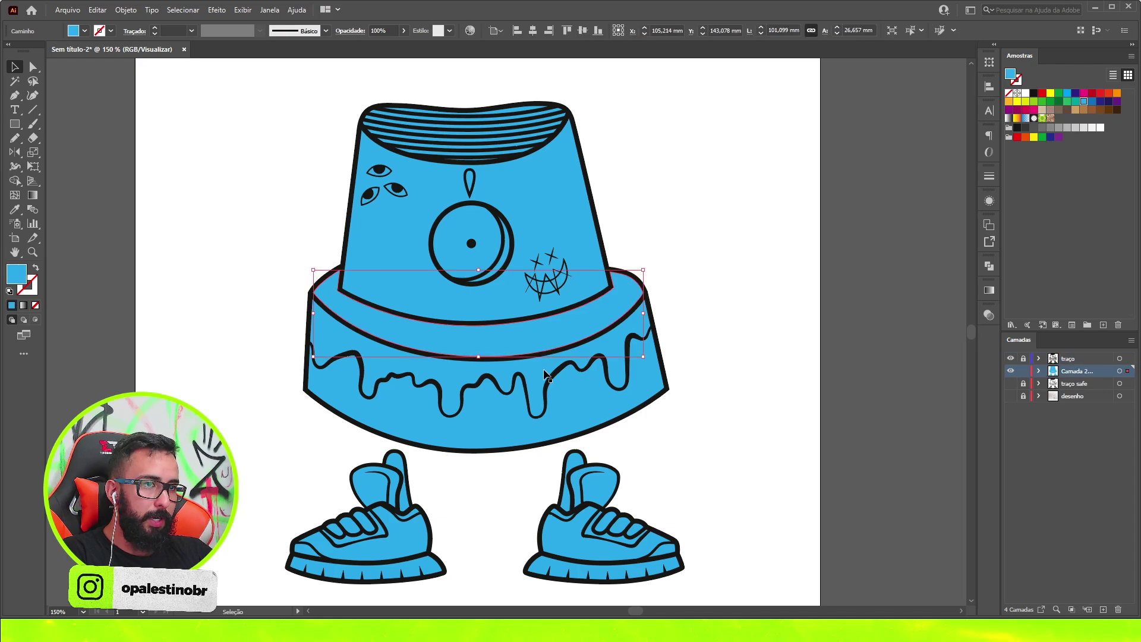
pyautogui.click(1032, 137)
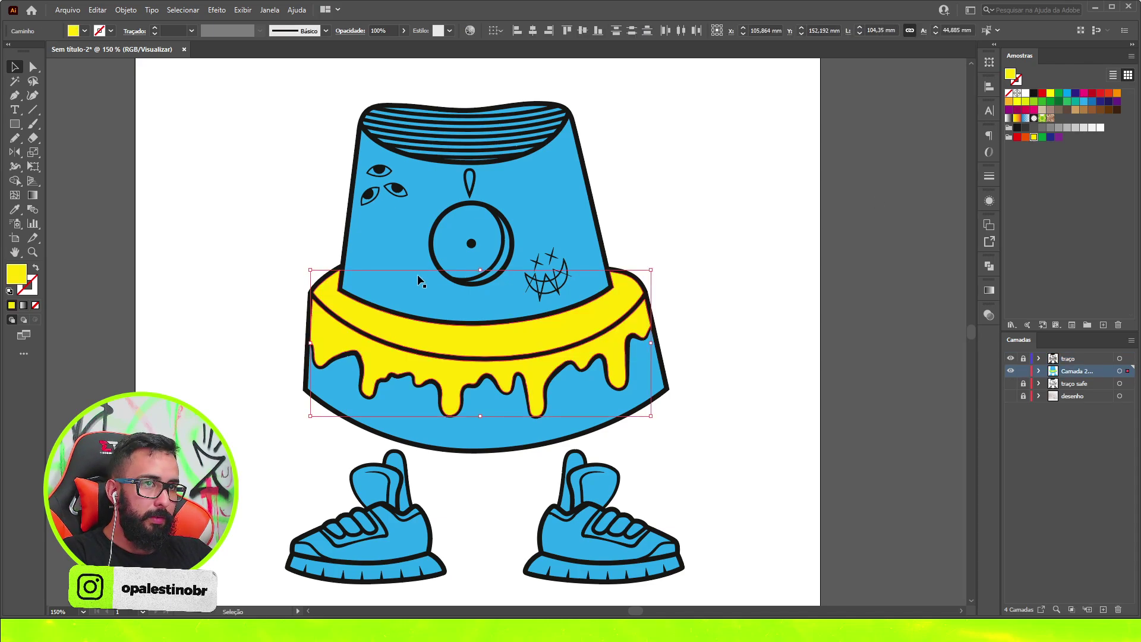
pyautogui.scroll(-2, 635, 447)
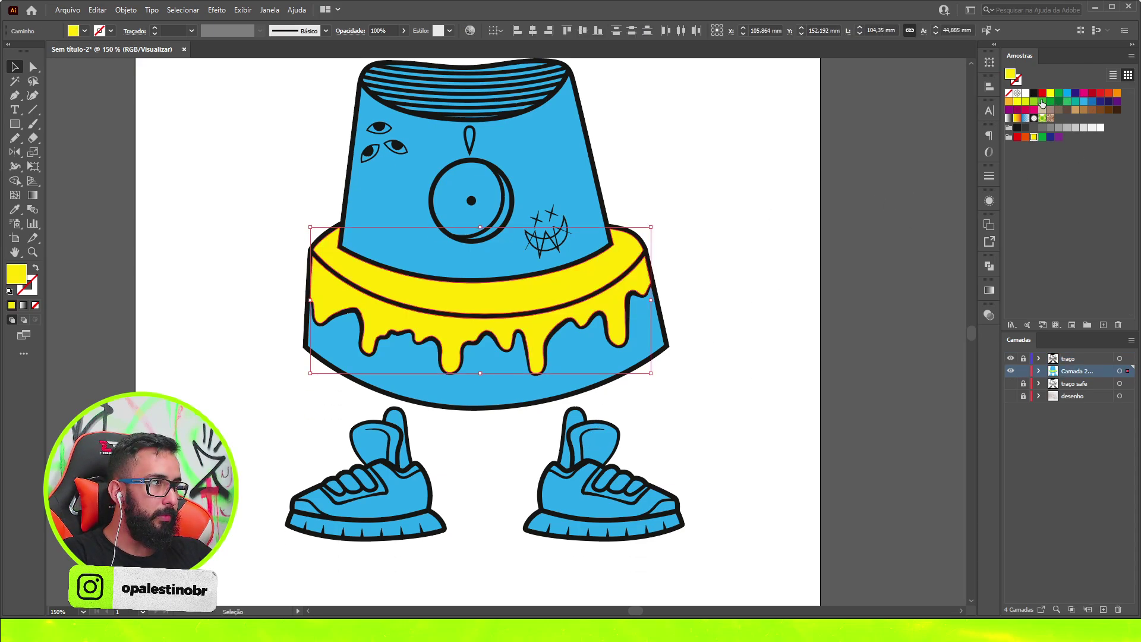
pyautogui.doubleClick(16, 275)
pyautogui.moveTo(822, 303)
pyautogui.mouseDown()
pyautogui.moveTo(824, 294)
pyautogui.moveTo(822, 305)
pyautogui.mouseUp()
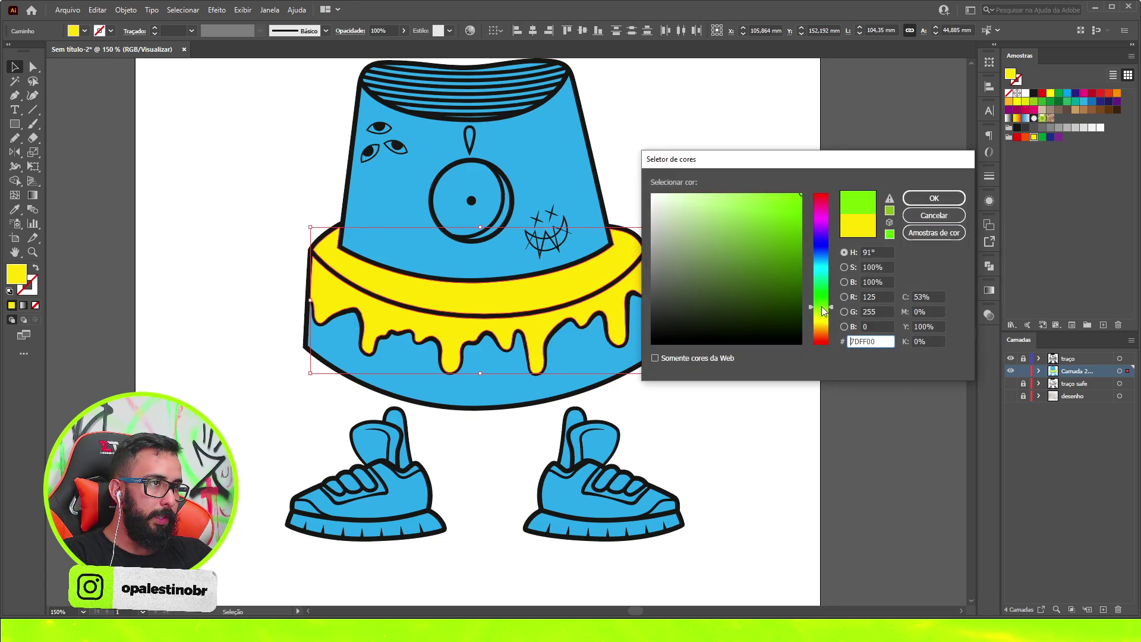
pyautogui.click(942, 198)
pyautogui.click(714, 399)
pyautogui.scroll(5, 469, 255)
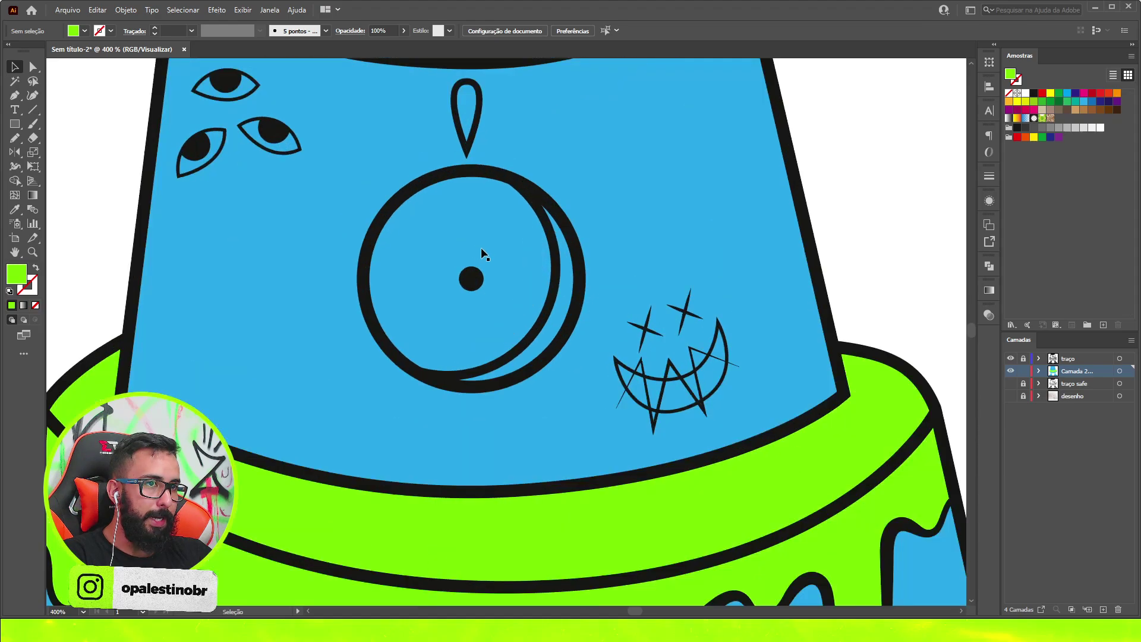
# - Fill the eye circle, dot and crescent with a deeper blue
pyautogui.click(572, 267)
pyautogui.keyDown('shift'); pyautogui.click(491, 240); pyautogui.keyUp('shift')
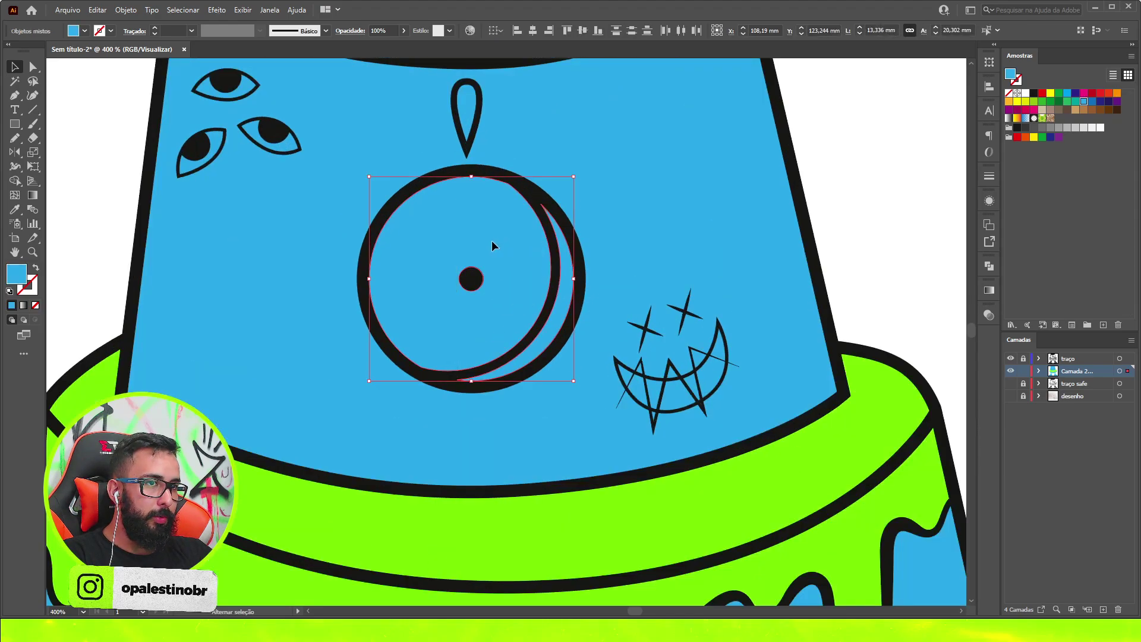
pyautogui.doubleClick(17, 275)
pyautogui.click(770, 227)
pyautogui.click(934, 198)
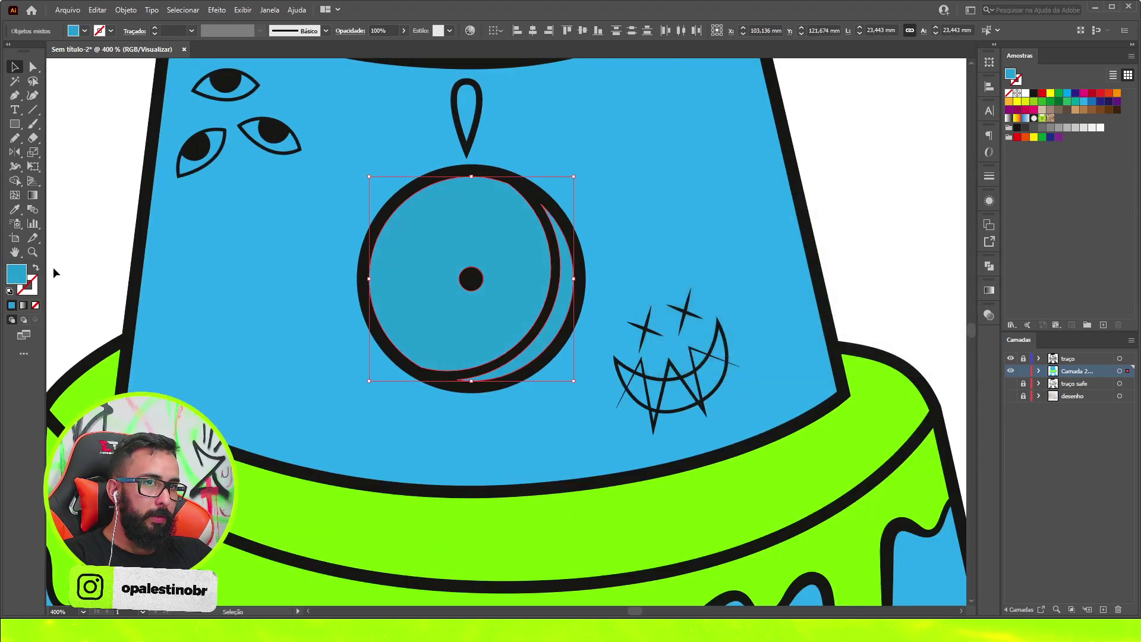
pyautogui.doubleClick(23, 277)
pyautogui.click(776, 250)
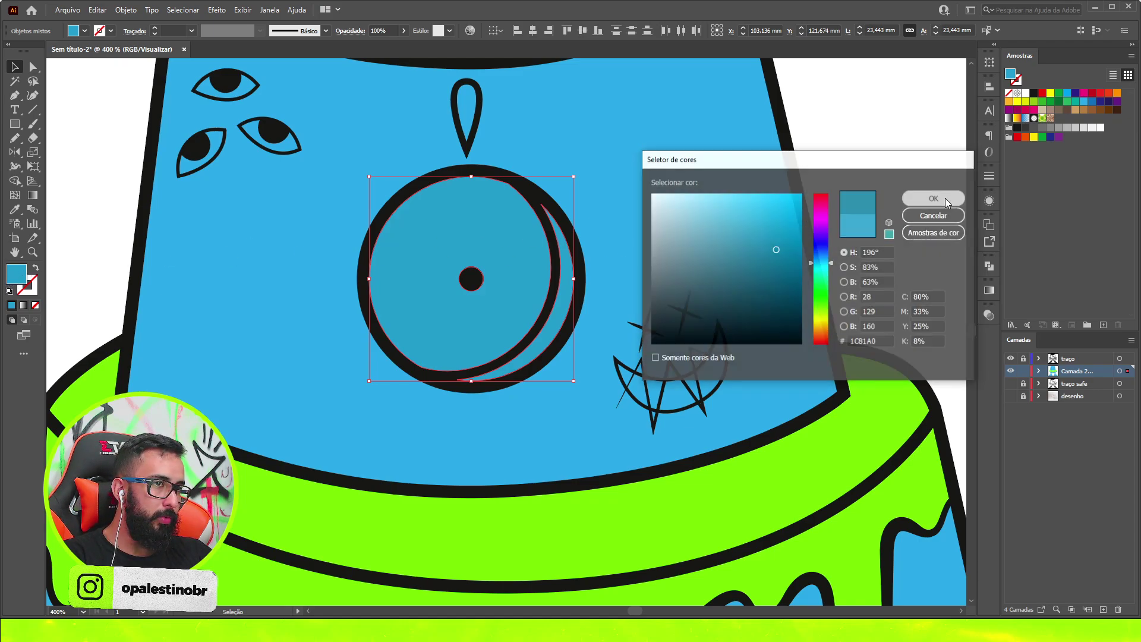
pyautogui.click(934, 198)
pyautogui.click(827, 206)
# - Darken the crescent's blue further, then fit the whole character in view
pyautogui.click(562, 274)
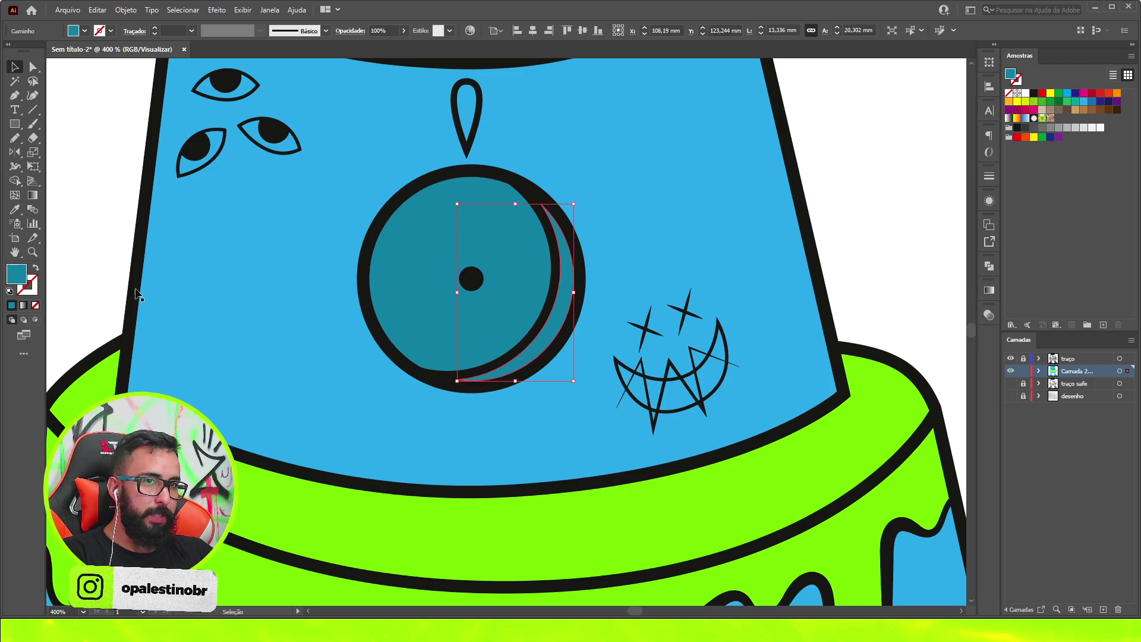
pyautogui.doubleClick(21, 278)
pyautogui.moveTo(776, 257); pyautogui.dragTo(789, 267)
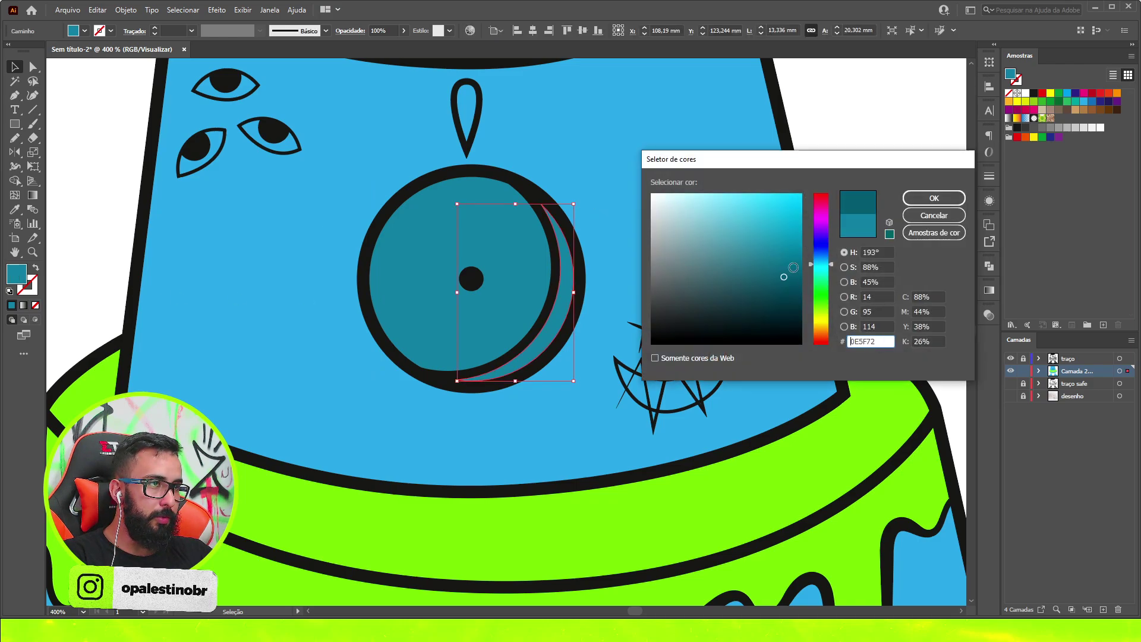
pyautogui.click(927, 198)
pyautogui.click(583, 258)
pyautogui.hotkey('ctrl', '1')
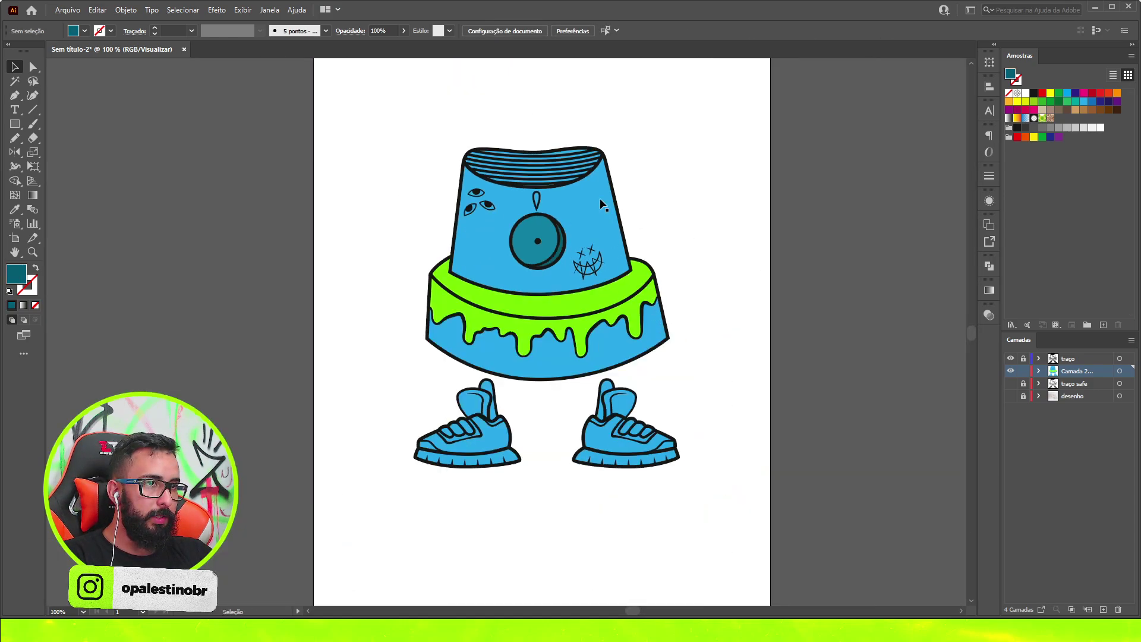
# - Eyedropper the eye's teal onto the stripes at the top of the cap
pyautogui.scroll(3, 574, 143)
pyautogui.moveTo(453, 132); pyautogui.dragTo(513, 275)
pyautogui.click(15, 210)
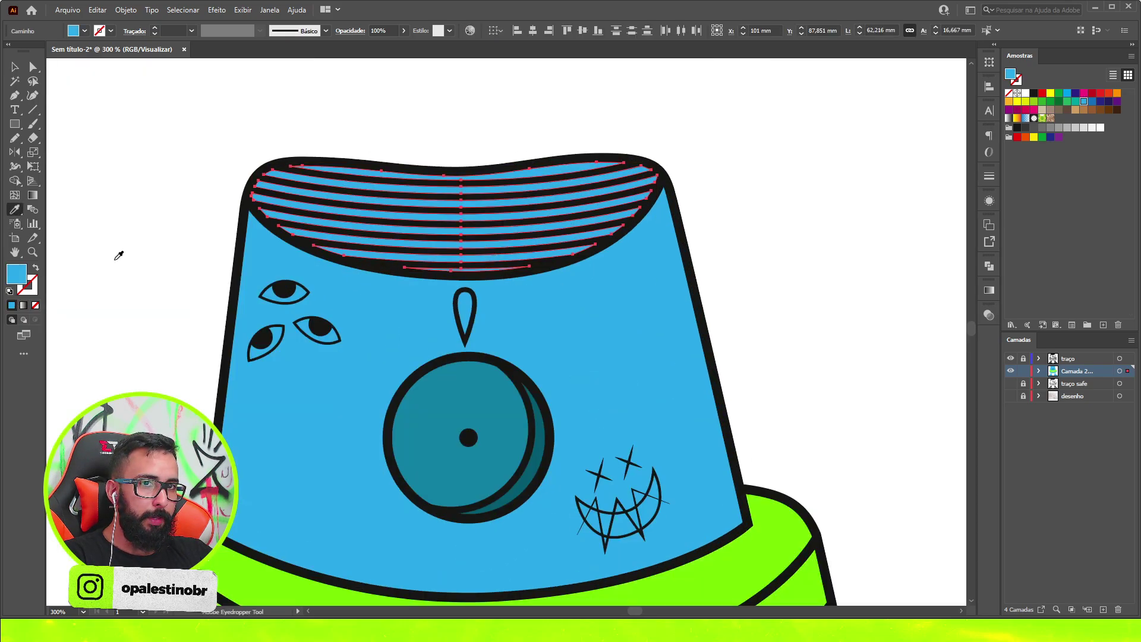
pyautogui.click(493, 389)
pyautogui.press('v')
pyautogui.hotkey('ctrl', 'shift', 'a')
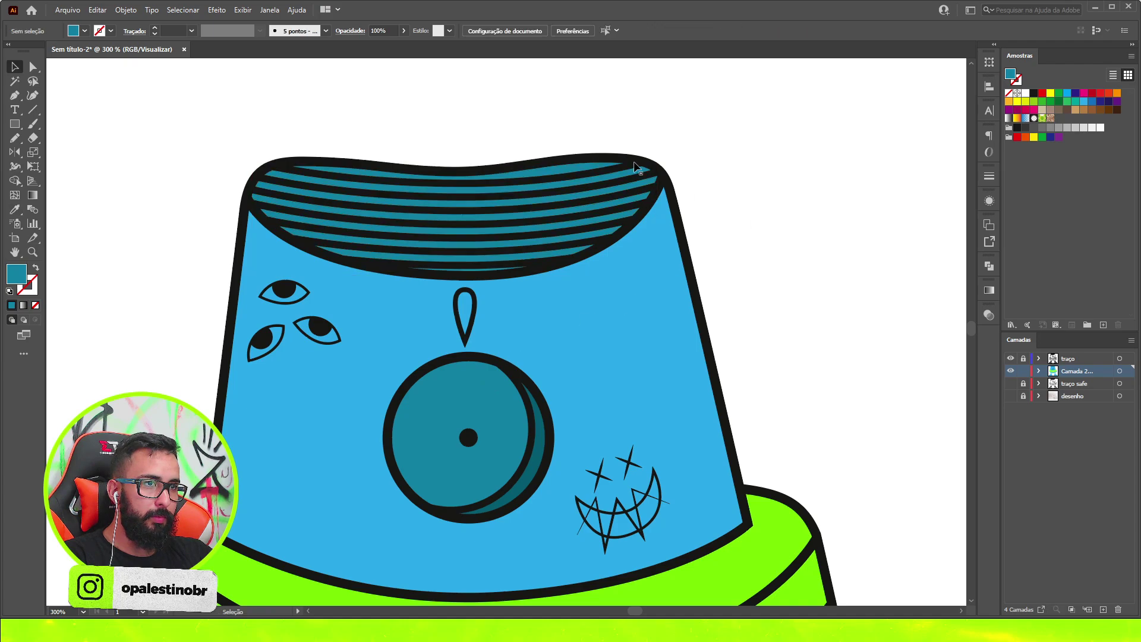
pyautogui.hotkey('ctrl', '0')
pyautogui.hotkey('ctrl', '+')
pyautogui.hotkey('ctrl', '+')
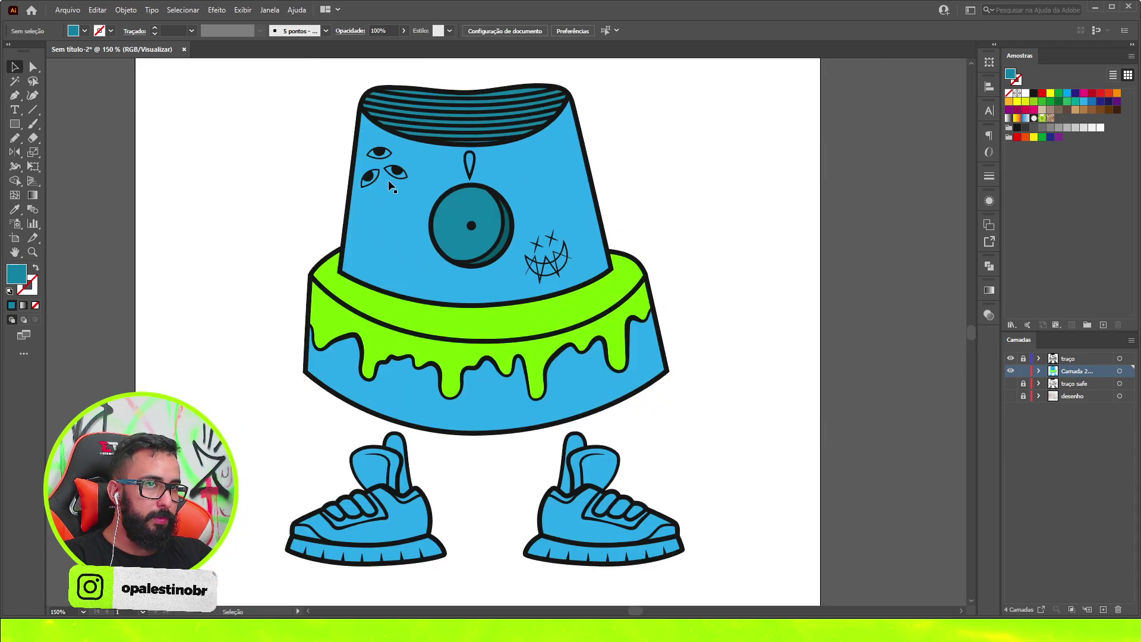
pyautogui.scroll(5, 390, 186)
# - Fill the whites of the eyes with lime green
pyautogui.press('a')
pyautogui.click(331, 237)
pyautogui.scroll(3, 331, 237)
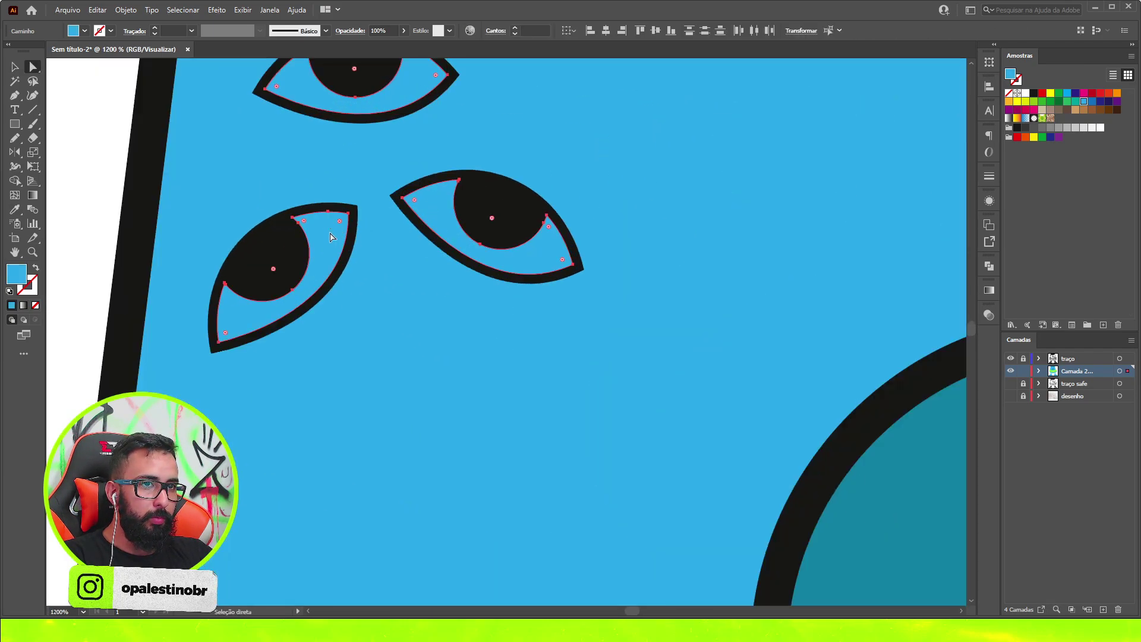
pyautogui.hotkey('ctrl', '-')
pyautogui.hotkey('ctrl', '-')
pyautogui.hotkey('ctrl', '-')
pyautogui.press('i')
pyautogui.click(148, 535)
pyautogui.press('v')
pyautogui.hotkey('ctrl', 'shift', 'a')
pyautogui.hotkey('ctrl', '-')
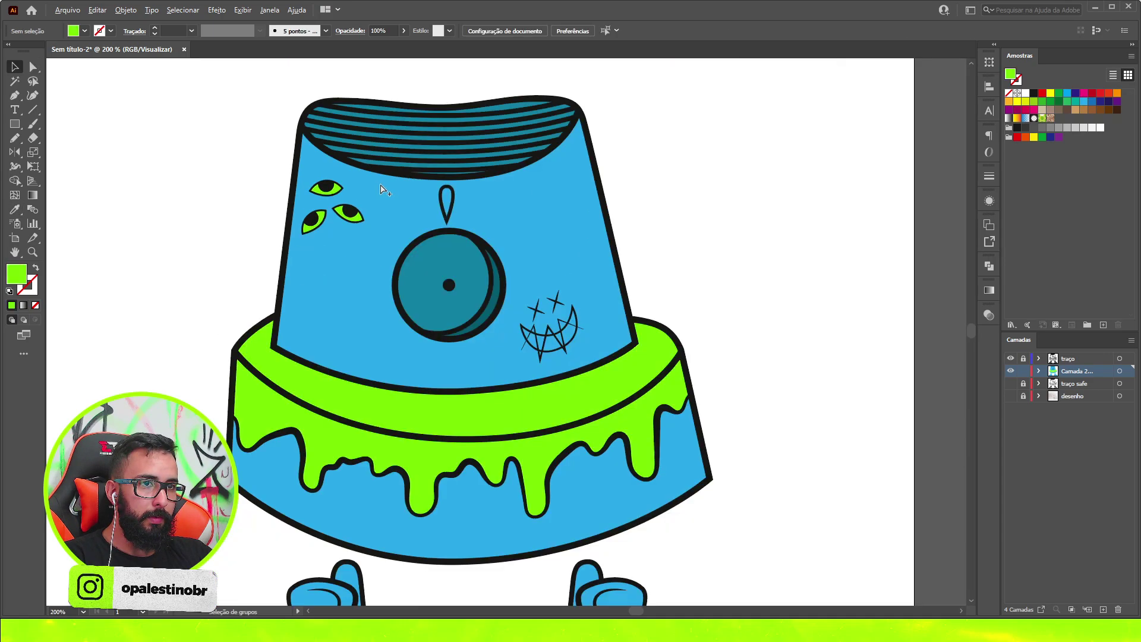
pyautogui.hotkey('ctrl', '0')
pyautogui.scroll(3, 381, 452)
pyautogui.scroll(2, 401, 462)
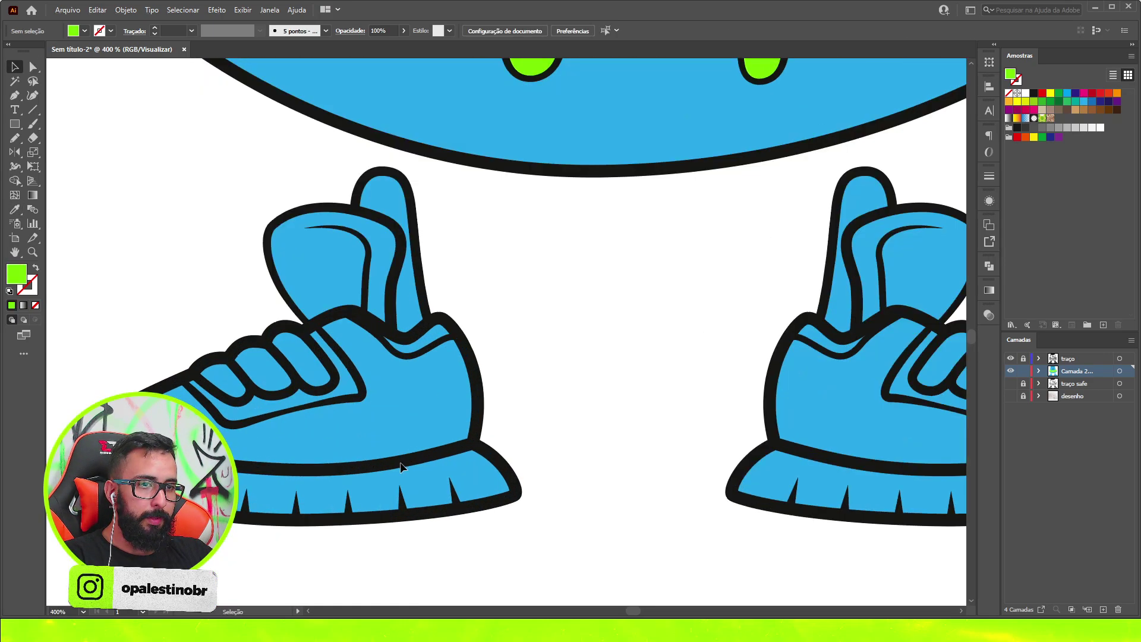
# - Make the left shoe's sole, tongue and three laces lime green with the Eyedropper
pyautogui.press('a')
pyautogui.click(400, 462)
pyautogui.keyDown('shift'); pyautogui.click(333, 257); pyautogui.keyUp('shift')
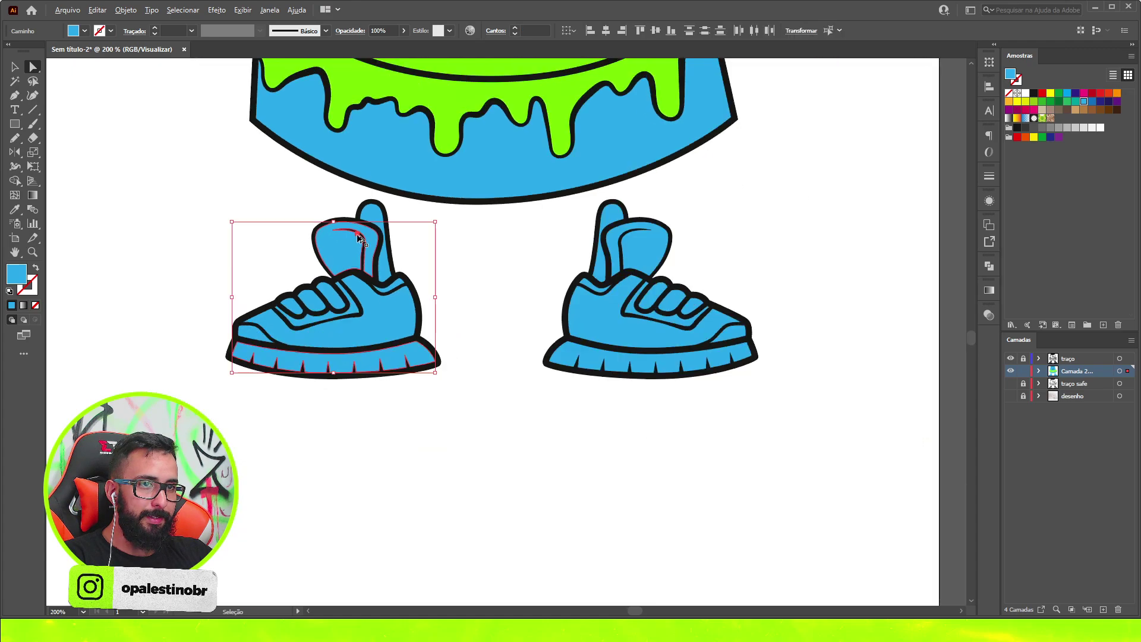
pyautogui.moveTo(357, 233); pyautogui.dragTo(348, 262)
pyautogui.keyDown('shift'); pyautogui.click(315, 297); pyautogui.keyUp('shift')
pyautogui.keyDown('shift'); pyautogui.click(280, 318); pyautogui.keyUp('shift')
pyautogui.keyDown('shift'); pyautogui.click(240, 326); pyautogui.keyUp('shift')
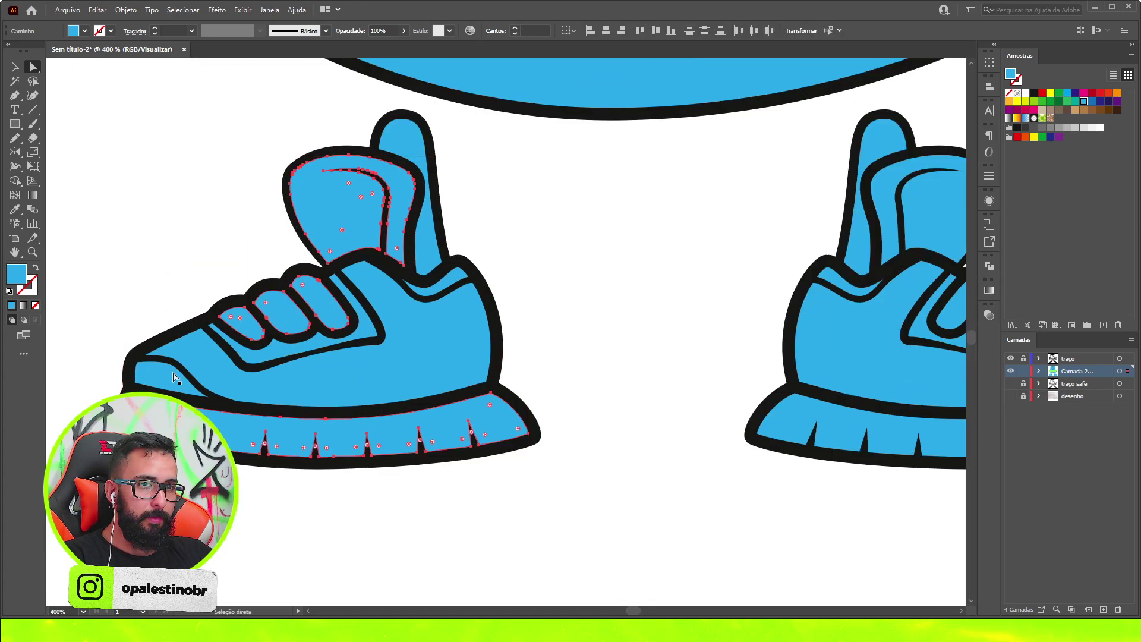
pyautogui.scroll(-1, 224, 284)
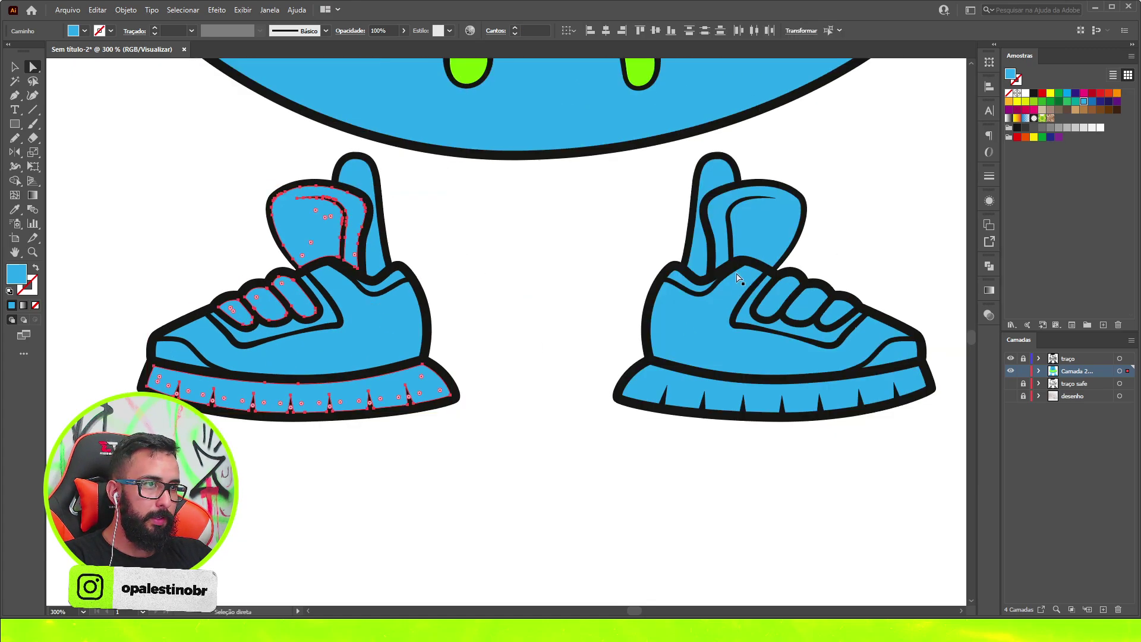
pyautogui.click(16, 209)
pyautogui.click(470, 67)
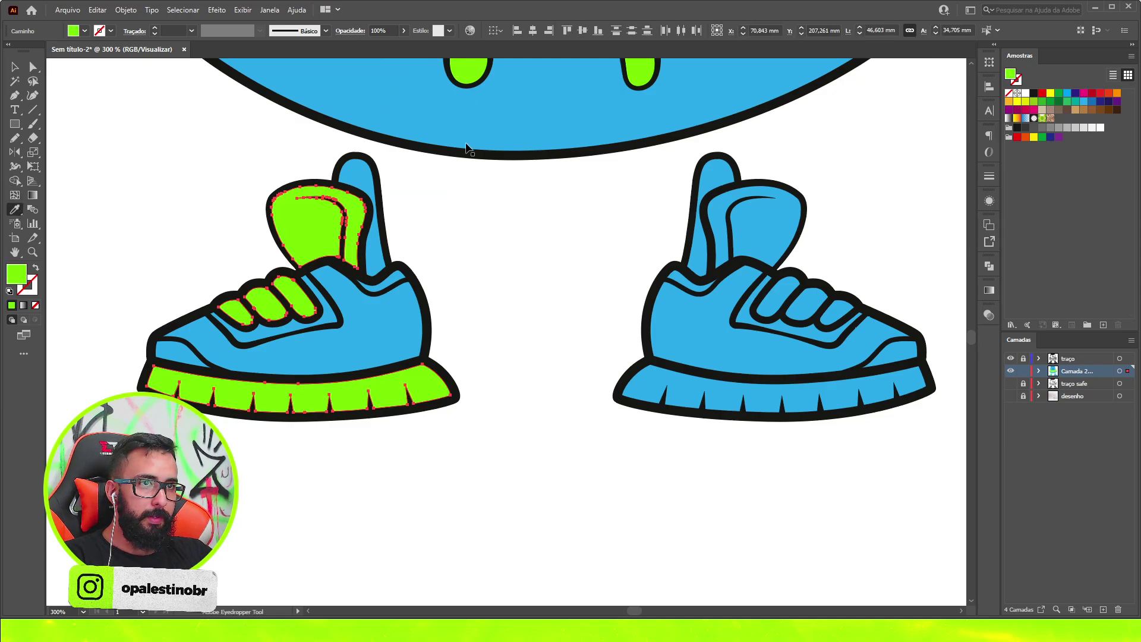
pyautogui.keyDown('ctrl'); pyautogui.click(595, 238); pyautogui.keyUp('ctrl')
# - Eyedropper the same green onto the right shoe's sole, lace and tongue
pyautogui.click(723, 389)
pyautogui.keyDown('shift'); pyautogui.click(807, 311); pyautogui.keyUp('shift')
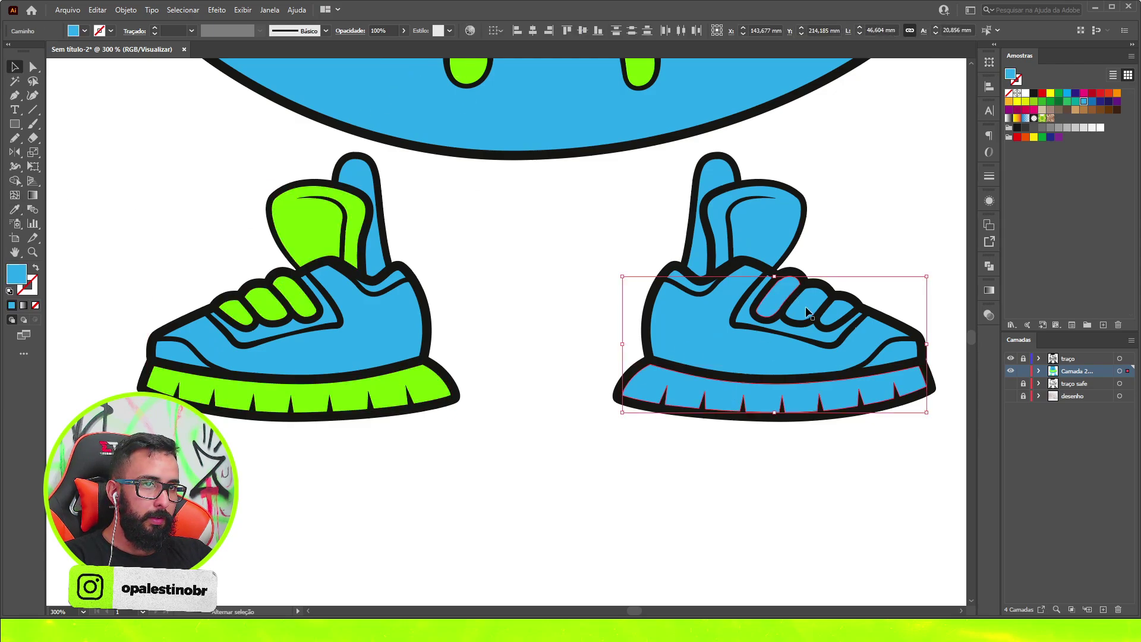
pyautogui.keyDown('shift'); pyautogui.click(735, 233); pyautogui.keyUp('shift')
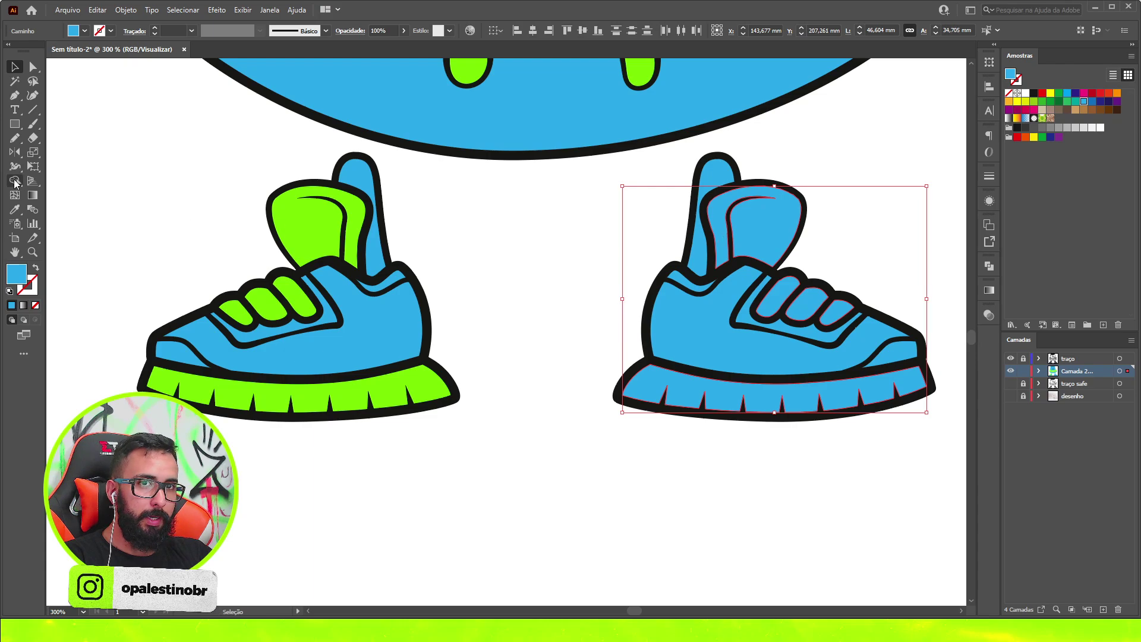
pyautogui.click(15, 209)
pyautogui.click(325, 236)
pyautogui.keyDown('ctrl'); pyautogui.click(594, 237); pyautogui.keyUp('ctrl')
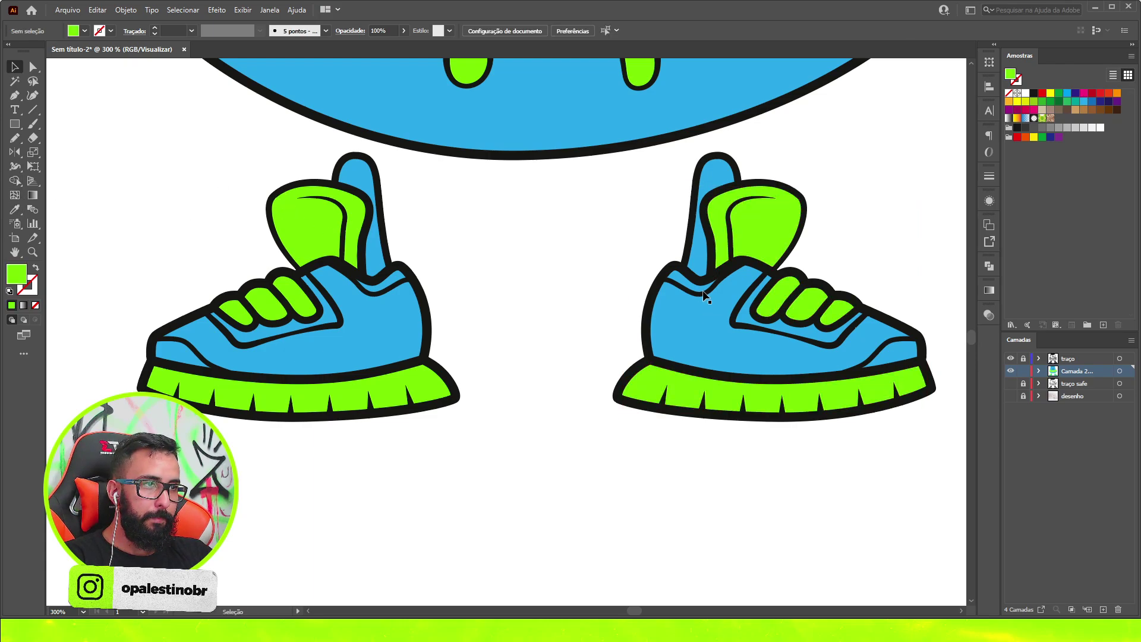
# - Fill both shoes' blue bodies with near-white
pyautogui.scroll(3, 706, 298)
pyautogui.press('a')
pyautogui.click(654, 262)
pyautogui.scroll(-3, 654, 261)
pyautogui.keyDown('shift'); pyautogui.click(315, 351); pyautogui.keyUp('shift')
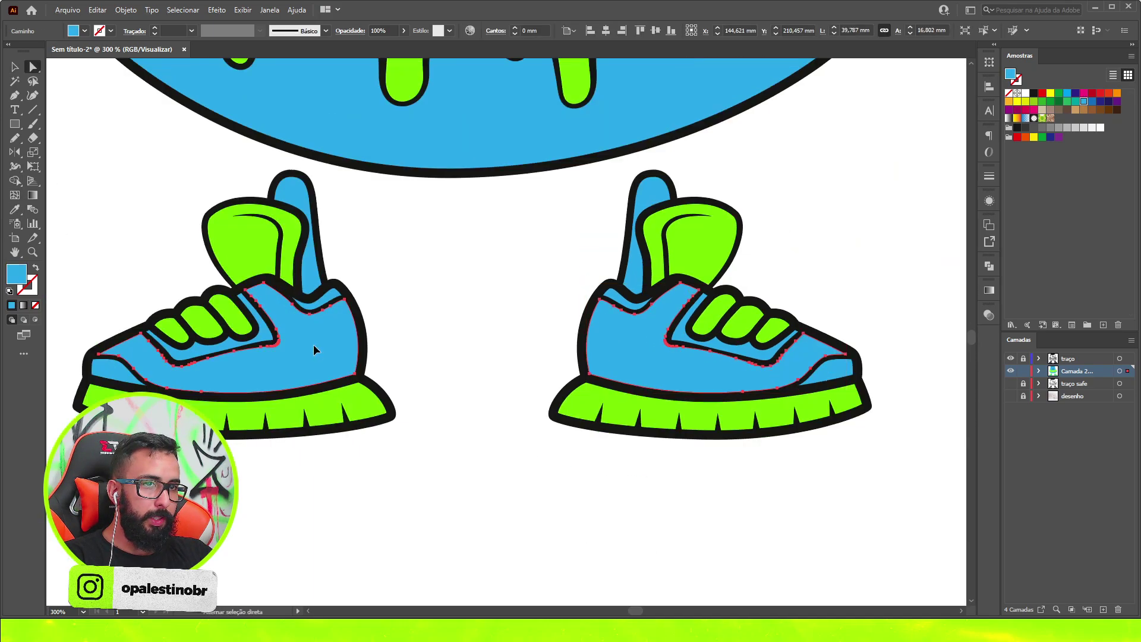
pyautogui.click(1092, 128)
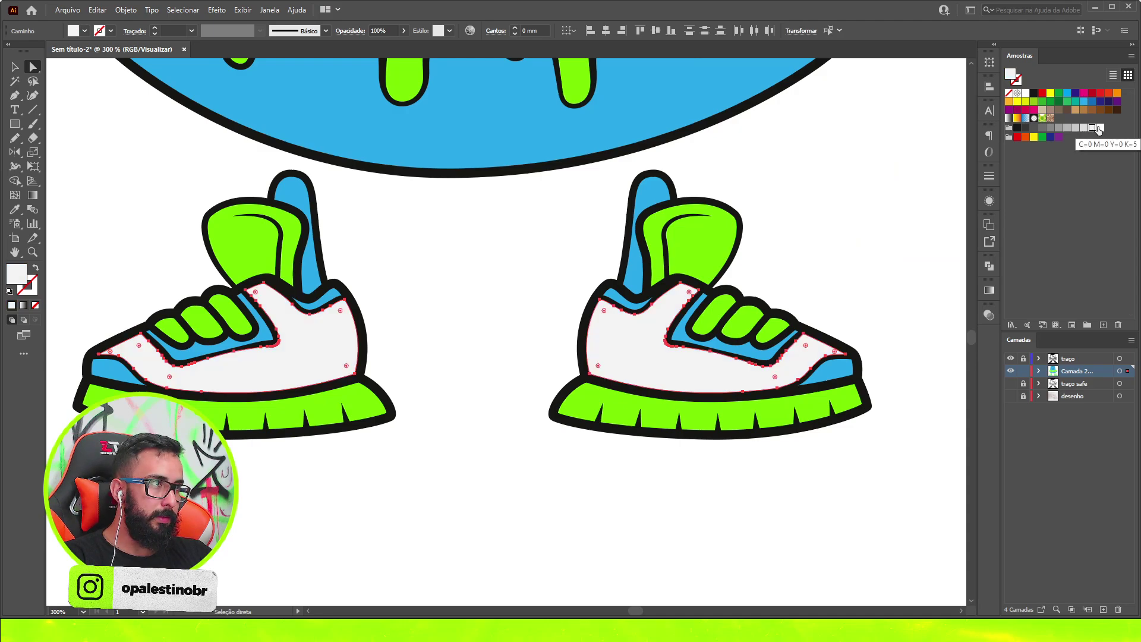
pyautogui.press('v')
pyautogui.click(849, 237)
pyautogui.hotkey('ctrl', '1')
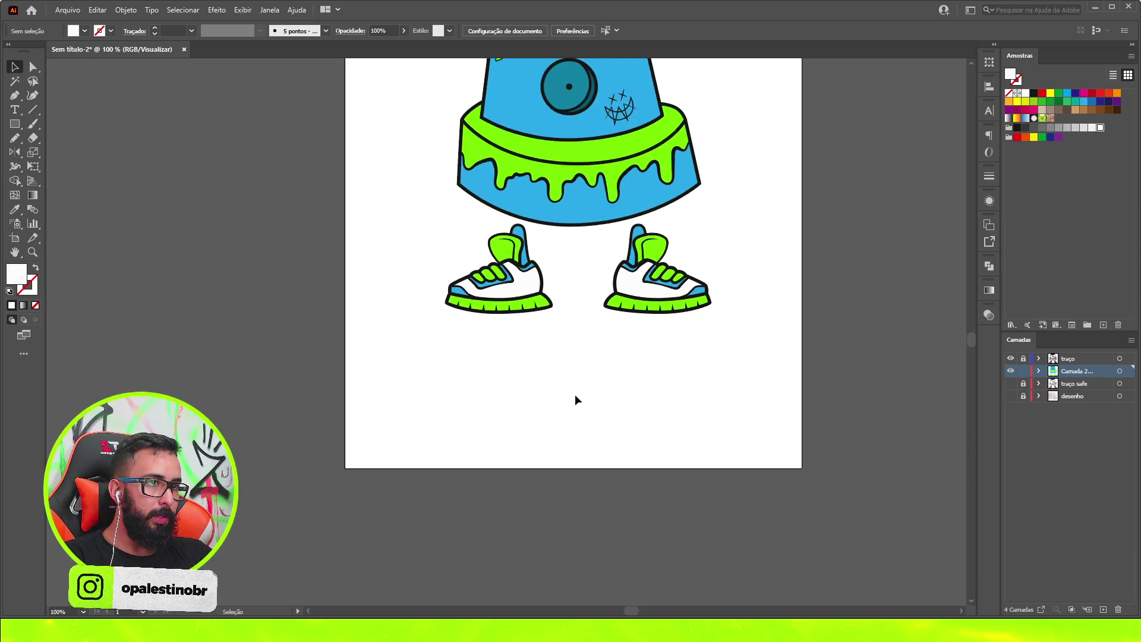
# - Draw a small new artboard at the upper left and delete the original A4 artboard
pyautogui.hotkey('shift', 'o')
pyautogui.hotkey('ctrl', '-')
pyautogui.hotkey('ctrl', '-')
pyautogui.moveTo(107, 108); pyautogui.dragTo(161, 183)
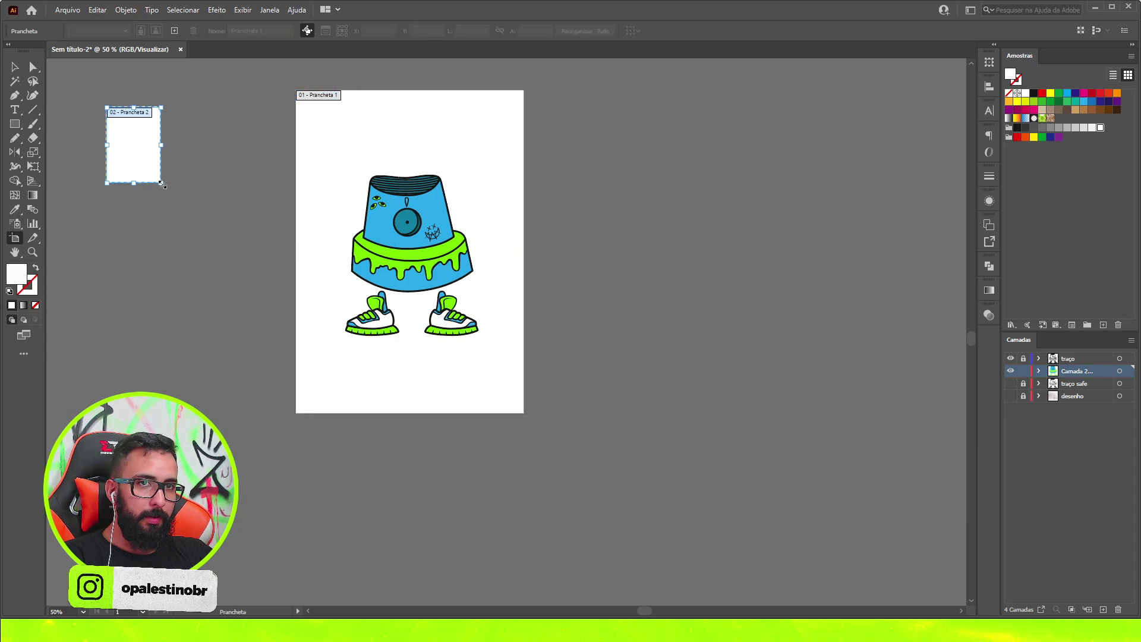
pyautogui.click(318, 128)
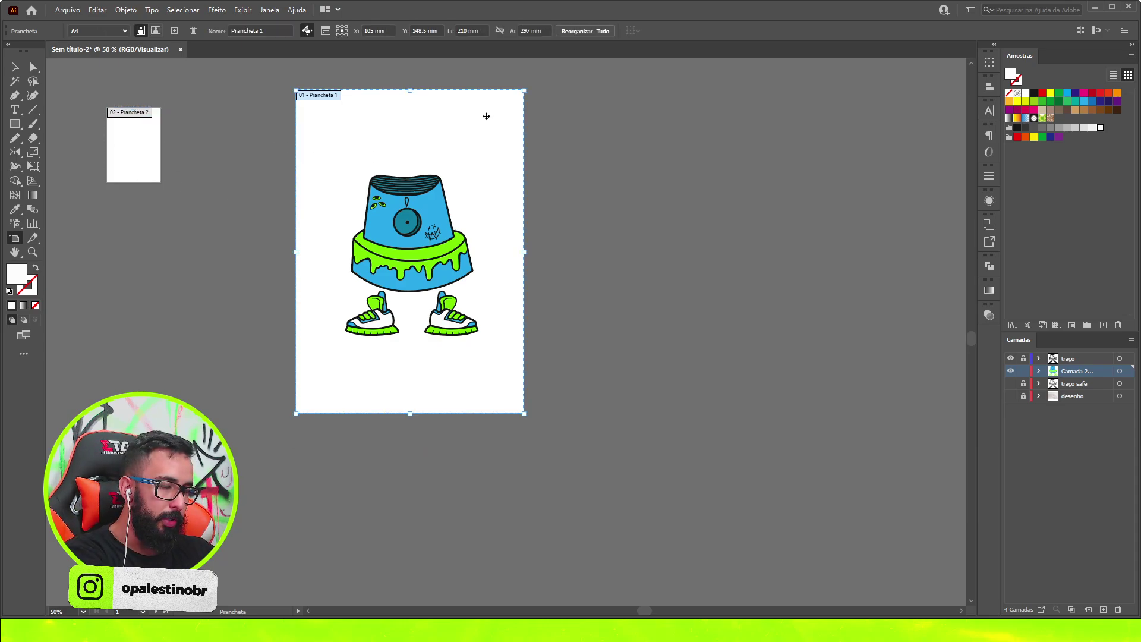
pyautogui.press('Delete')
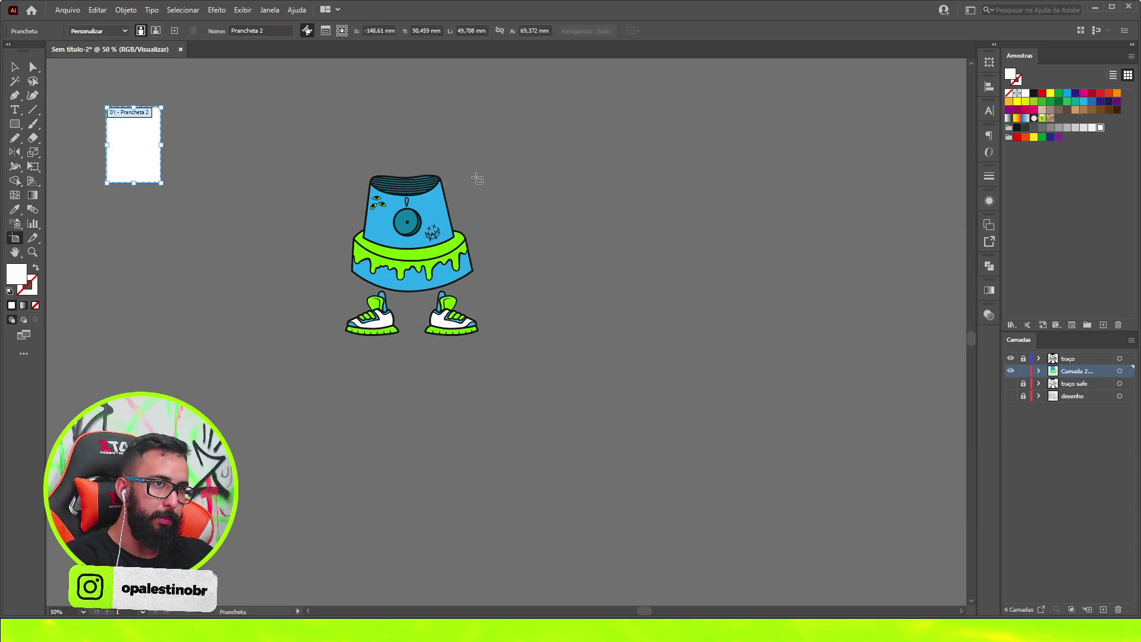
pyautogui.scroll(2, 364, 236)
# - Fill both shoes' blue ankle tabs with white
pyautogui.scroll(1, 380, 255)
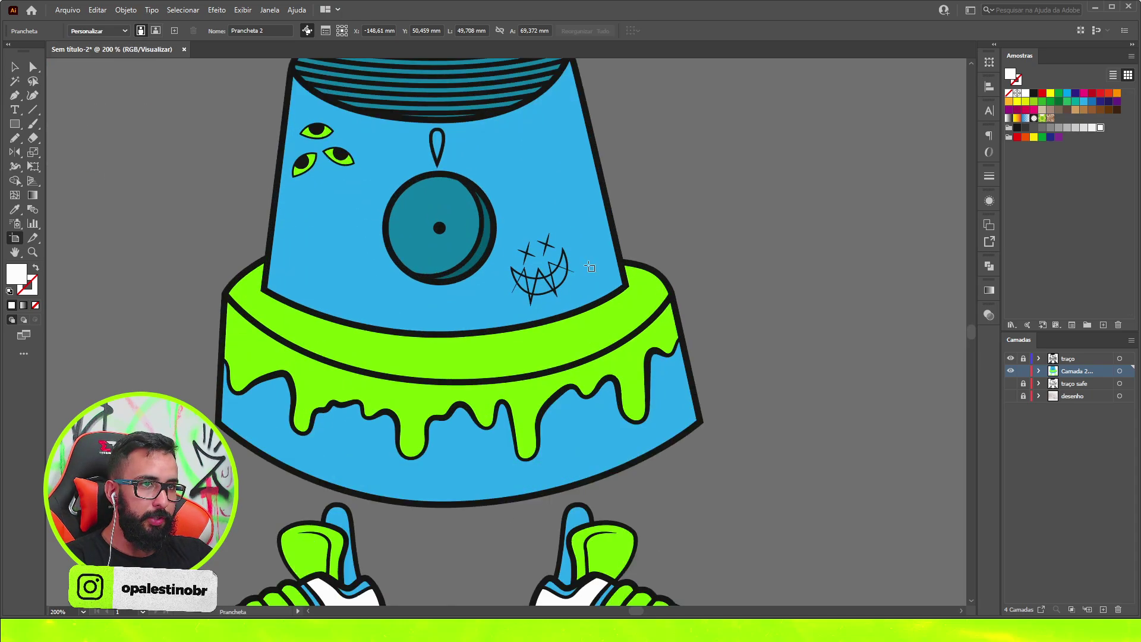
pyautogui.scroll(1, 392, 268)
pyautogui.press('v')
pyautogui.scroll(-4, 672, 329)
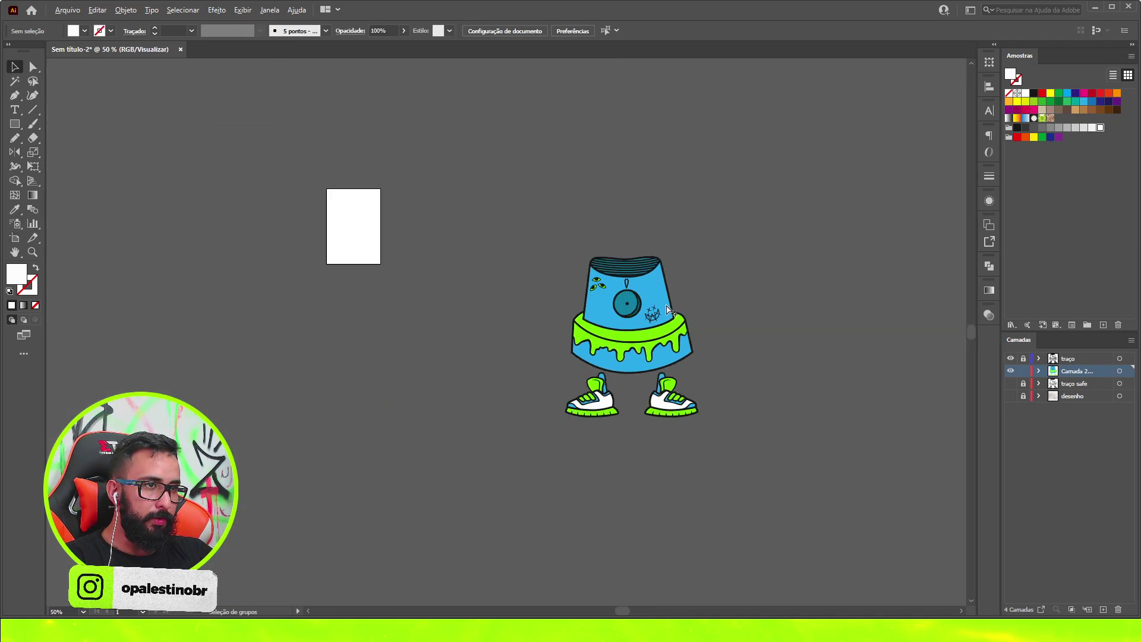
pyautogui.scroll(5, 669, 309)
pyautogui.click(603, 326)
pyautogui.press('i')
pyautogui.scroll(-4, 476, 409)
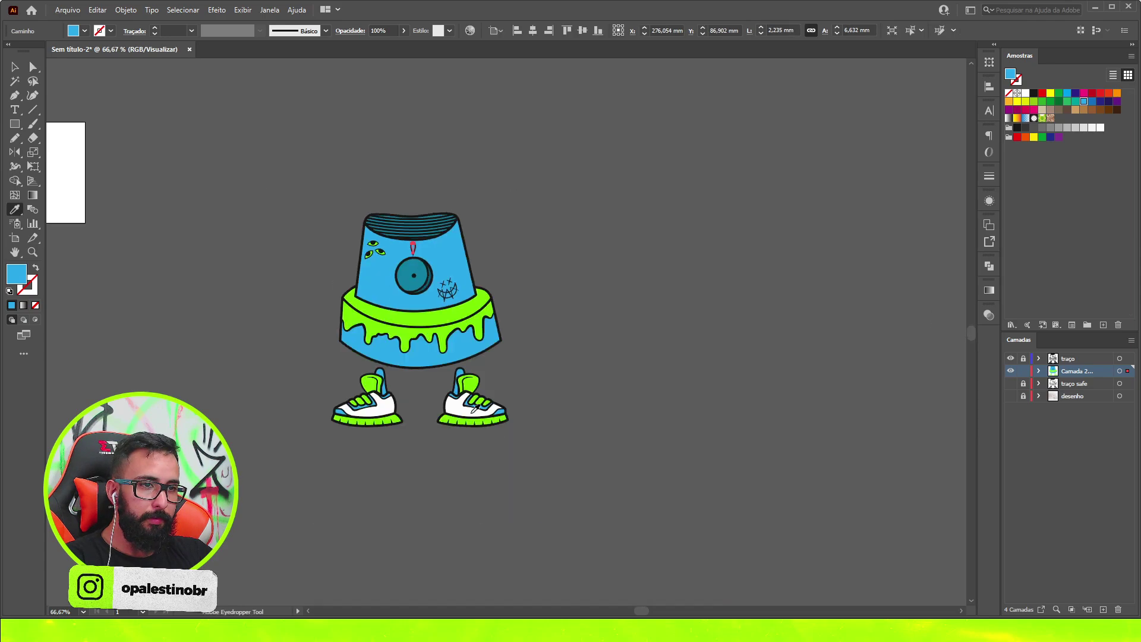
pyautogui.scroll(3, 475, 409)
pyautogui.press('v')
pyautogui.scroll(2, 472, 369)
pyautogui.press('a')
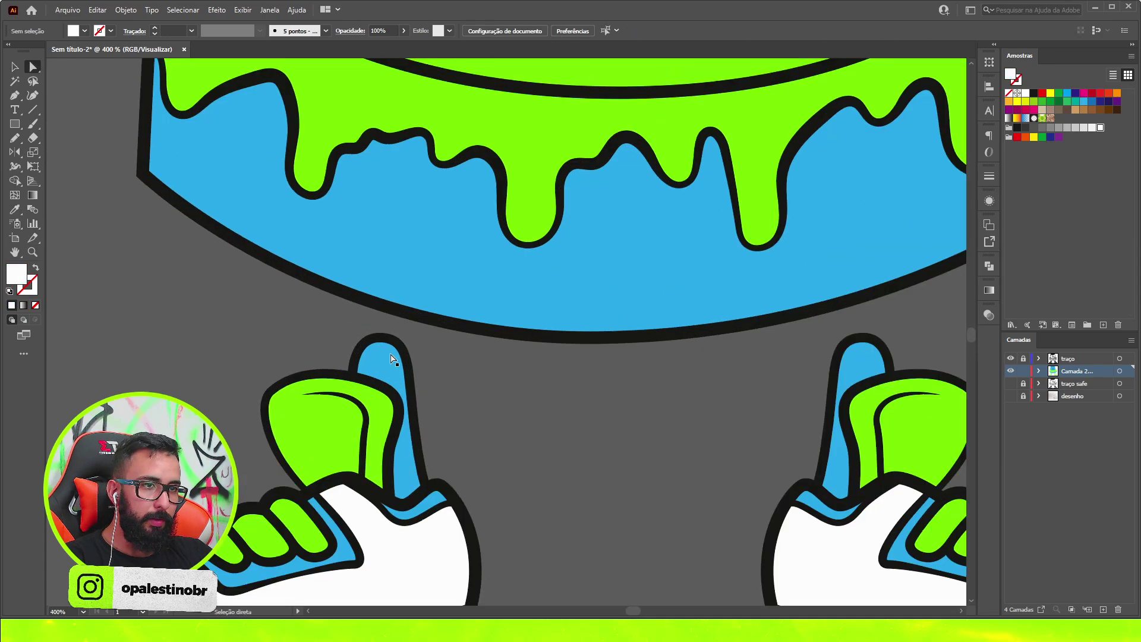
pyautogui.click(392, 359)
pyautogui.keyDown('shift'); pyautogui.click(862, 364); pyautogui.keyUp('shift')
pyautogui.scroll(-3, 583, 347)
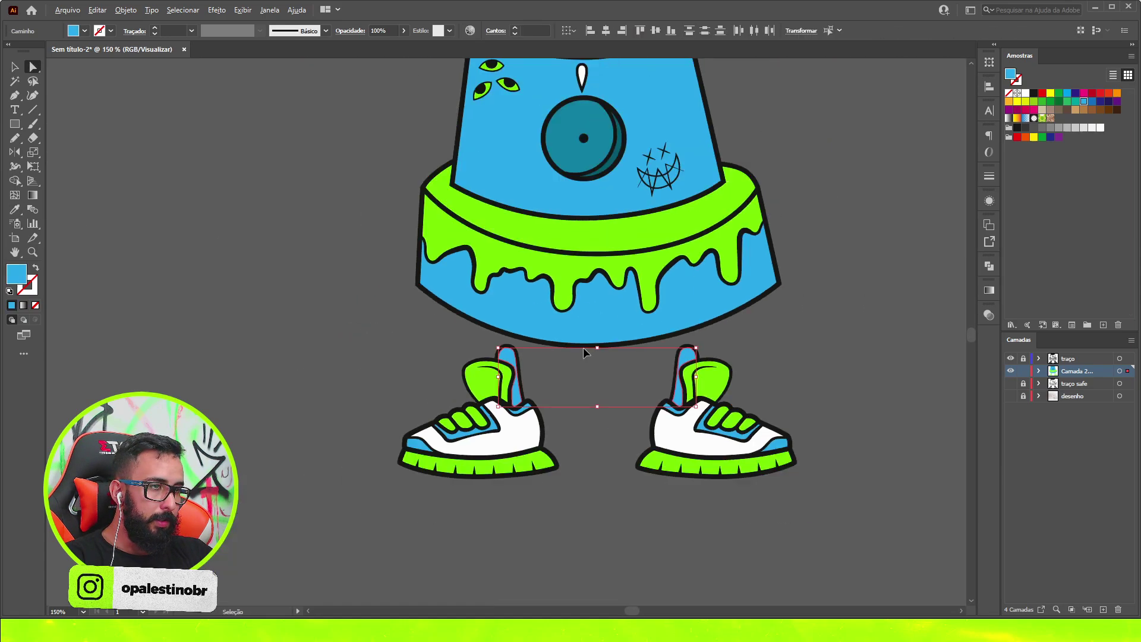
pyautogui.click(1026, 93)
pyautogui.hotkey('ctrl', 'shift', 'a')
# - Turn the heel accent, side stripe and upper accent pink, after trying and undoing green
pyautogui.scroll(-3, 636, 302)
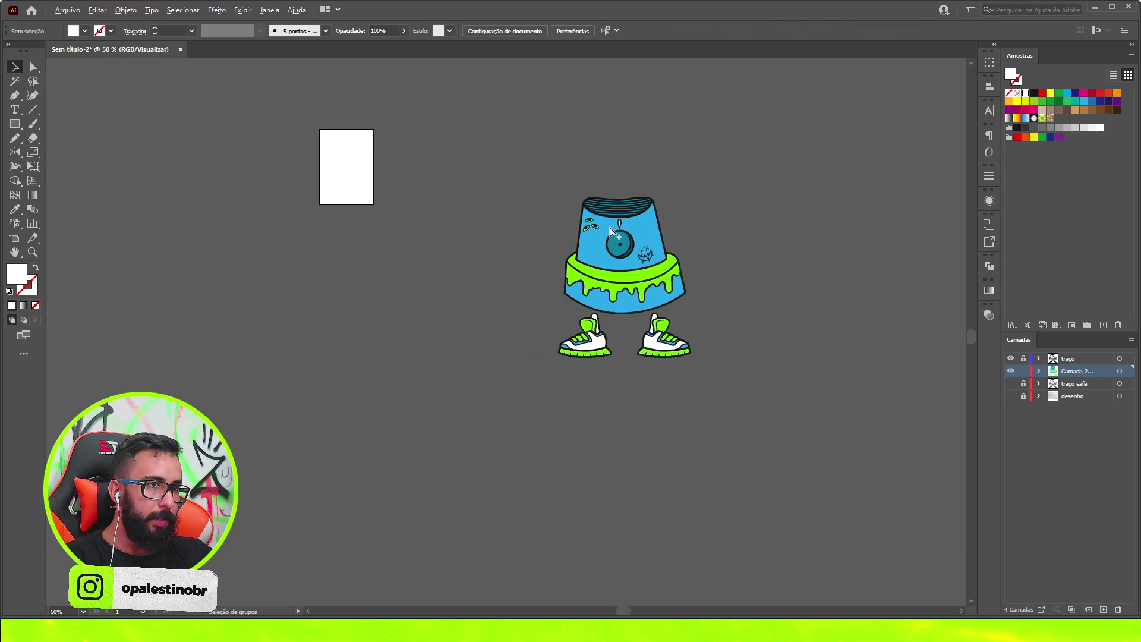
pyautogui.scroll(2, 560, 347)
pyautogui.scroll(4, 543, 387)
pyautogui.press('a')
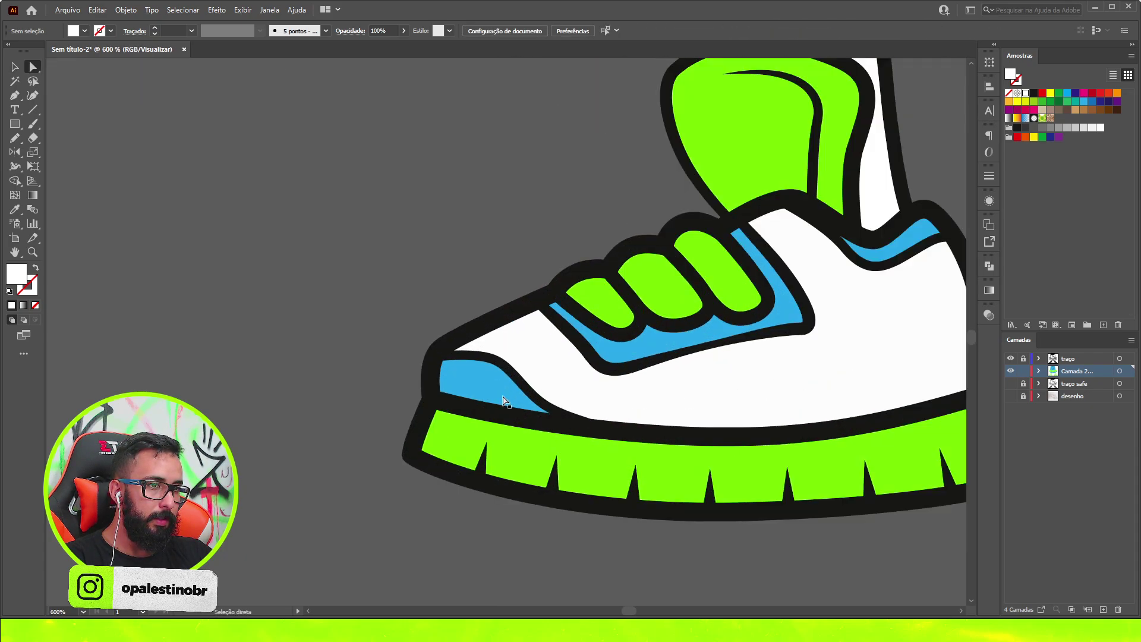
pyautogui.click(504, 402)
pyautogui.keyDown('shift'); pyautogui.click(654, 339); pyautogui.keyUp('shift')
pyautogui.keyDown('shift'); pyautogui.click(904, 246); pyautogui.keyUp('shift')
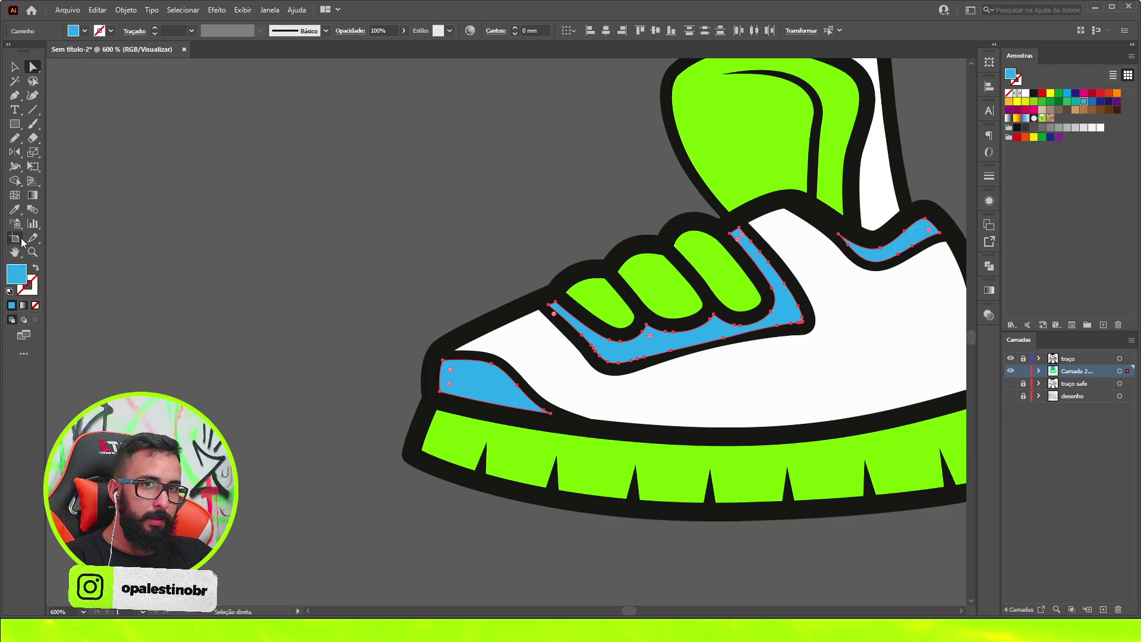
pyautogui.click(15, 209)
pyautogui.click(529, 437)
pyautogui.scroll(-7, 594, 356)
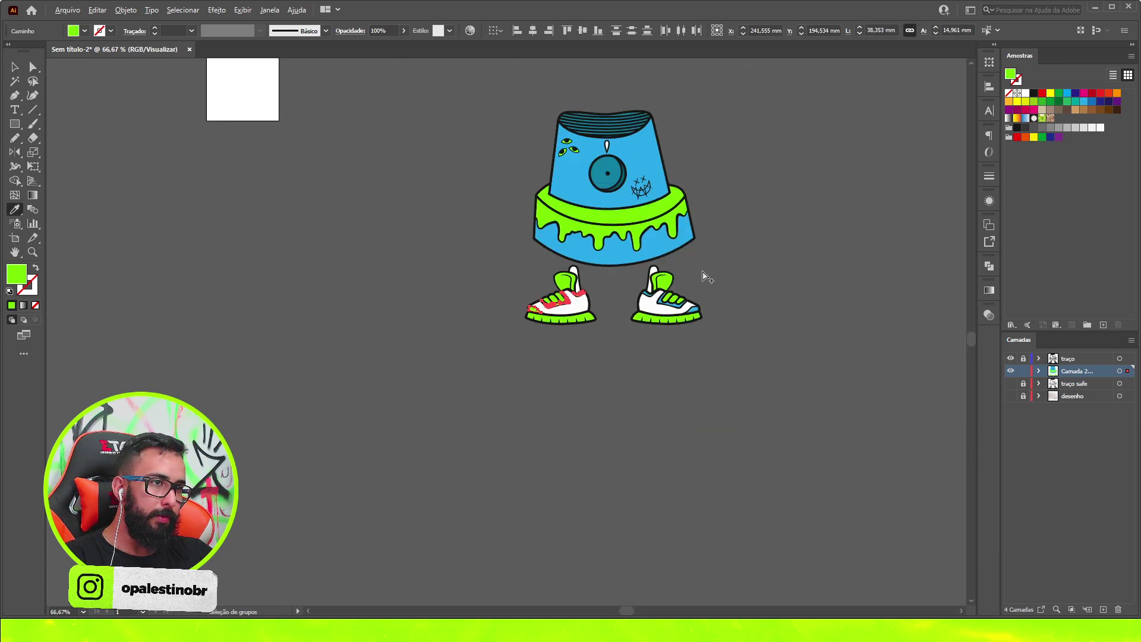
pyautogui.scroll(3, 704, 277)
pyautogui.hotkey('ctrl', 'z')
pyautogui.click(1034, 110)
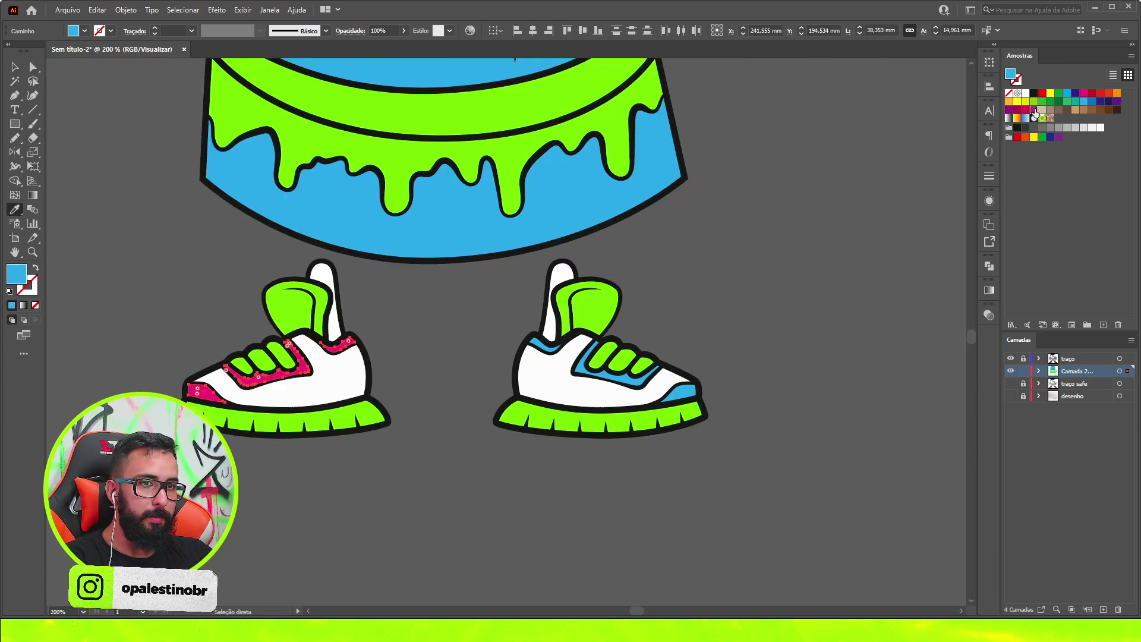
pyautogui.press('v')
pyautogui.click(421, 476)
# - Eyedropper the pink onto the remaining blue lace and ankle accents
pyautogui.scroll(-4, 552, 345)
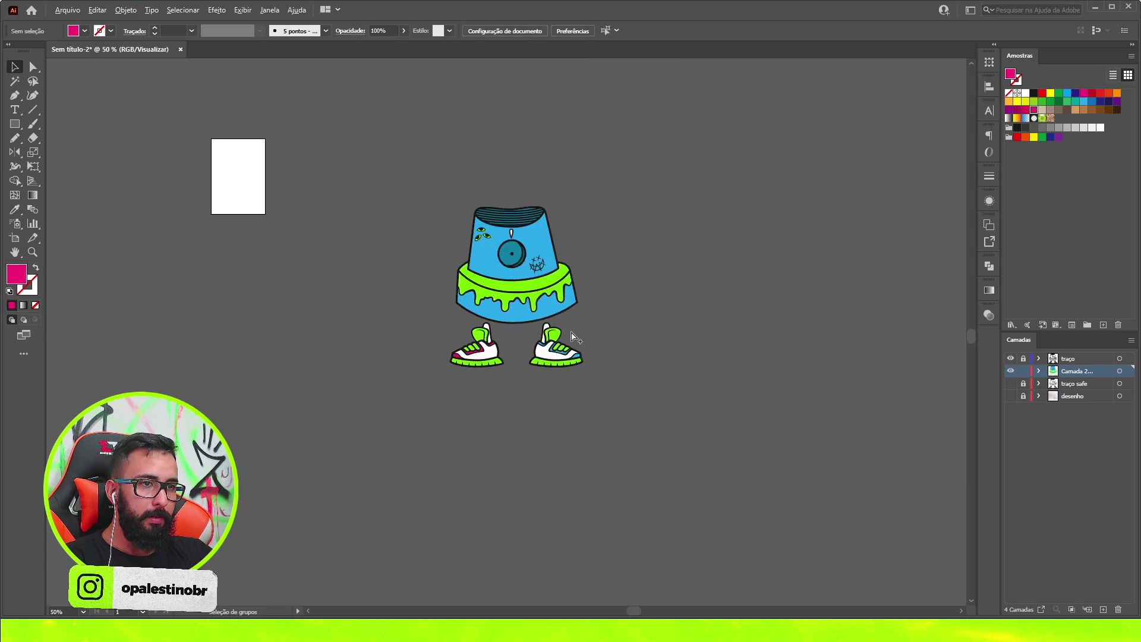
pyautogui.scroll(8, 572, 336)
pyautogui.press('a')
pyautogui.click(395, 408)
pyautogui.scroll(-3, 514, 354)
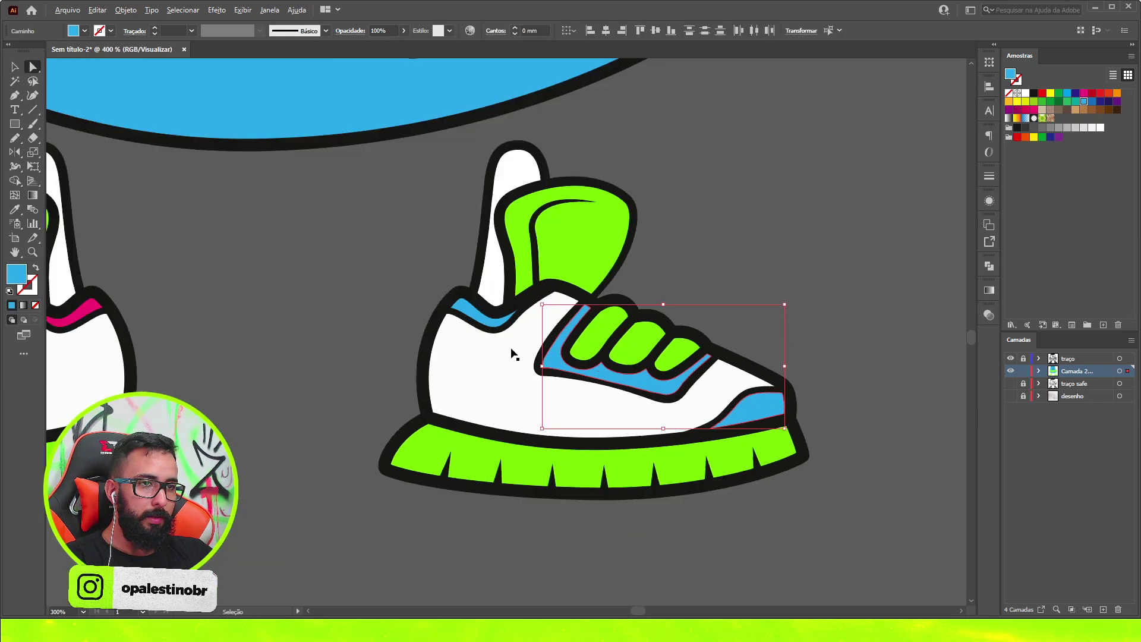
pyautogui.scroll(1, 513, 353)
pyautogui.scroll(-2, 456, 291)
pyautogui.keyDown('shift'); pyautogui.click(553, 289); pyautogui.keyUp('shift')
pyautogui.press('i')
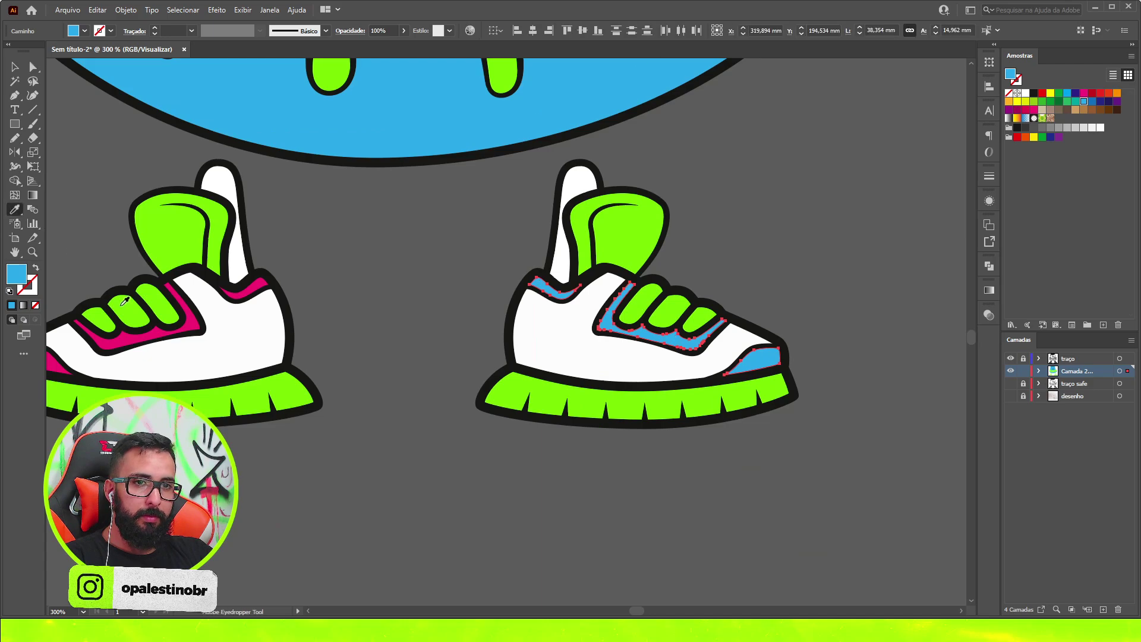
pyautogui.click(136, 331)
pyautogui.press('v')
pyautogui.scroll(-5, 449, 245)
pyautogui.click(534, 198)
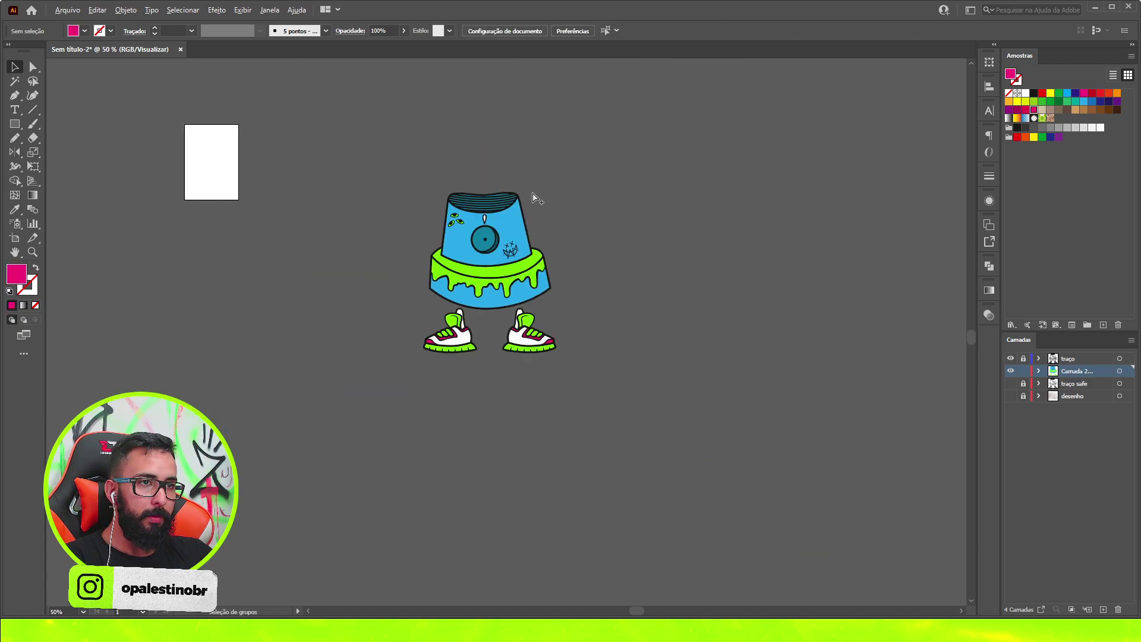
pyautogui.scroll(1, 425, 224)
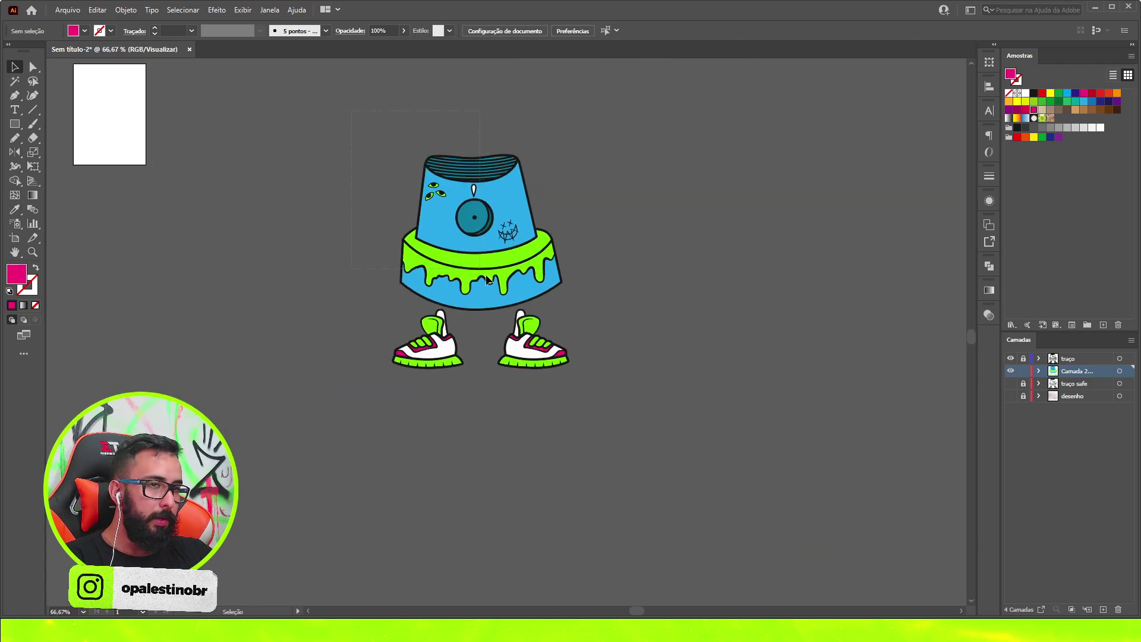
# - Compare the last colour change with undo/redo and inspect a blue shape's edge closely
pyautogui.hotkey('ctrl', 'a')
pyautogui.hotkey('ctrl', 'z')
pyautogui.hotkey('ctrl', 'shift', 'z')
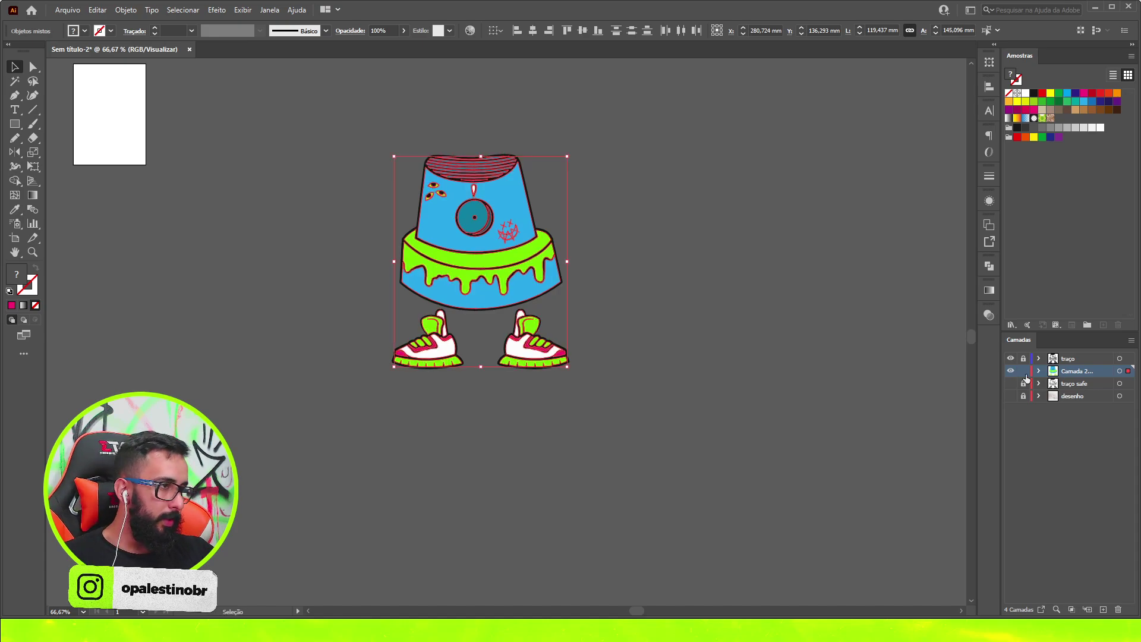
pyautogui.click(590, 225)
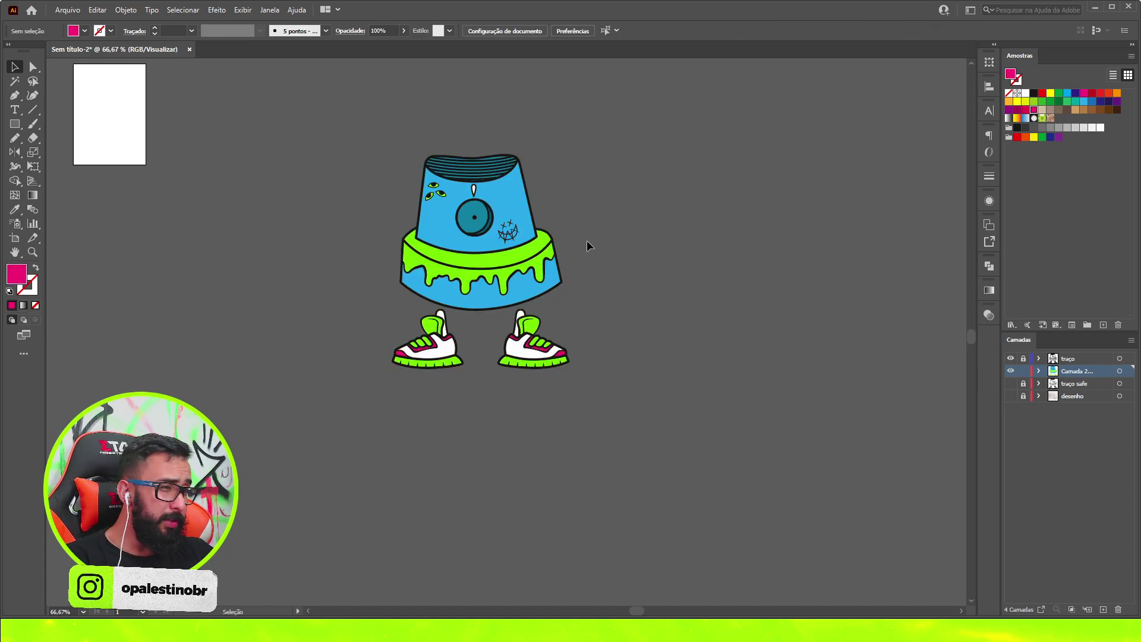
pyautogui.scroll(3, 491, 220)
pyautogui.scroll(2, 530, 242)
pyautogui.scroll(3, 561, 216)
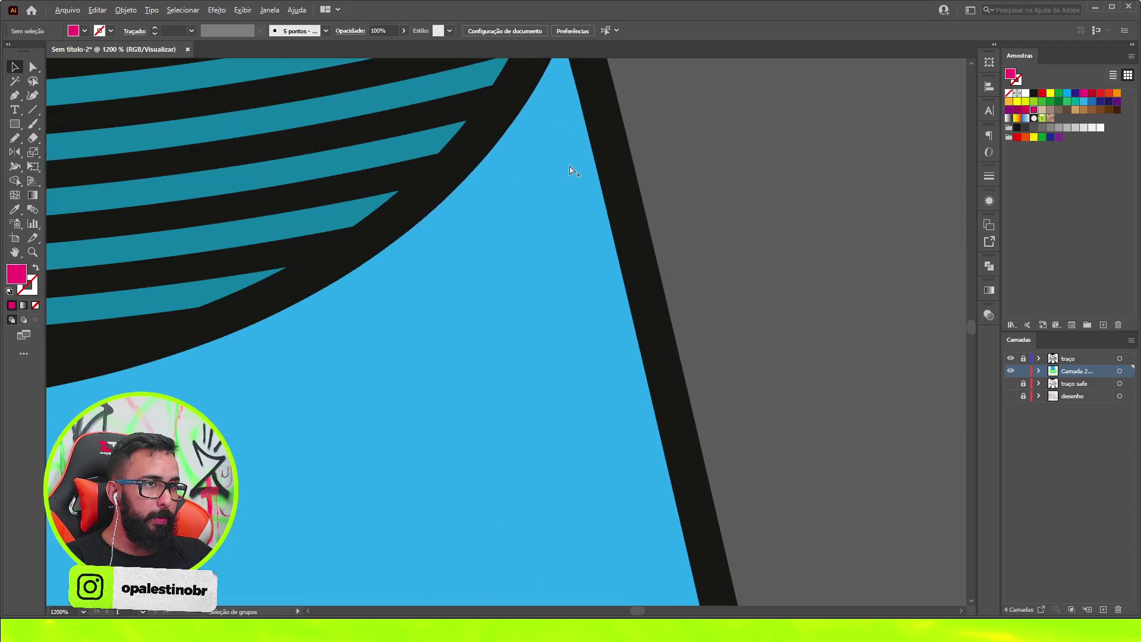
pyautogui.scroll(-3, 570, 170)
pyautogui.scroll(5, 605, 443)
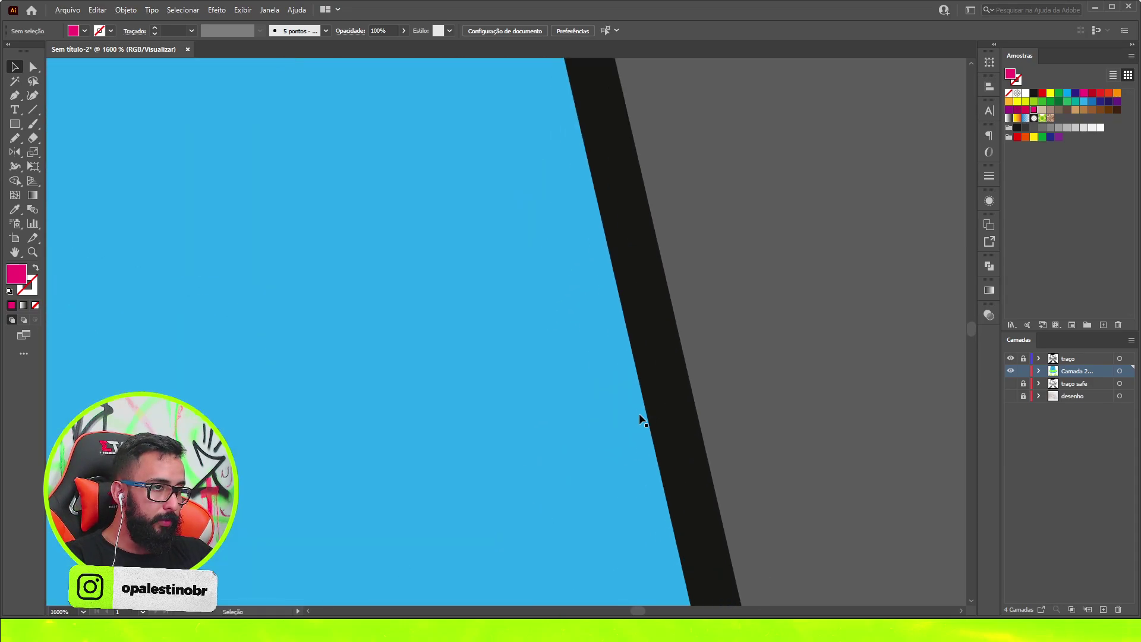
pyautogui.click(633, 415)
pyautogui.scroll(3, 632, 415)
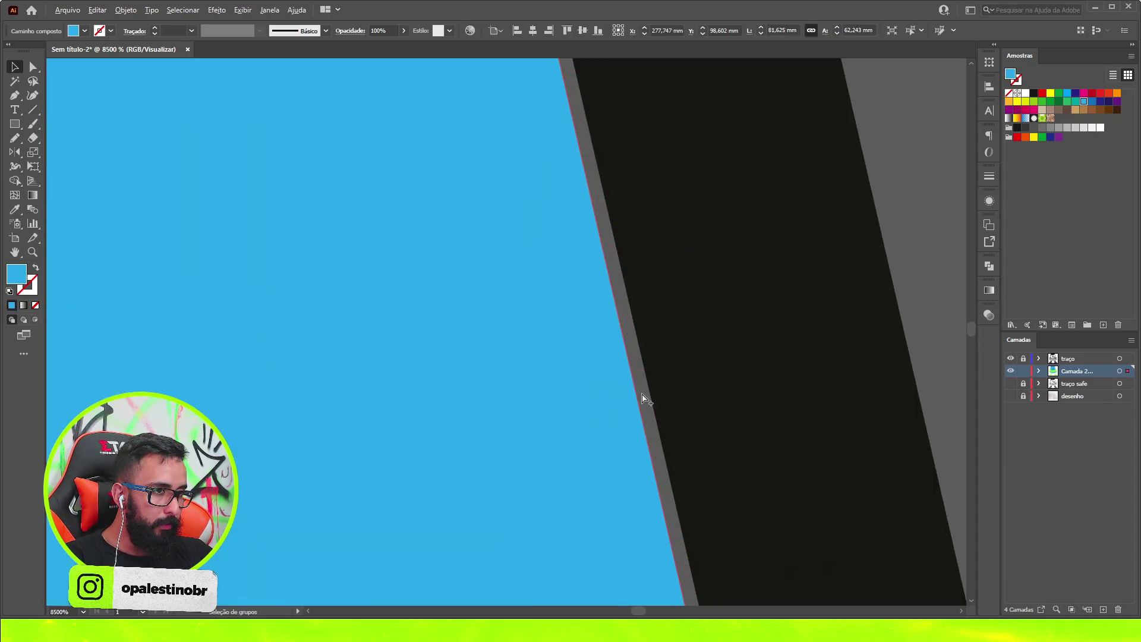
pyautogui.scroll(-3, 621, 321)
pyautogui.scroll(-10, 786, 287)
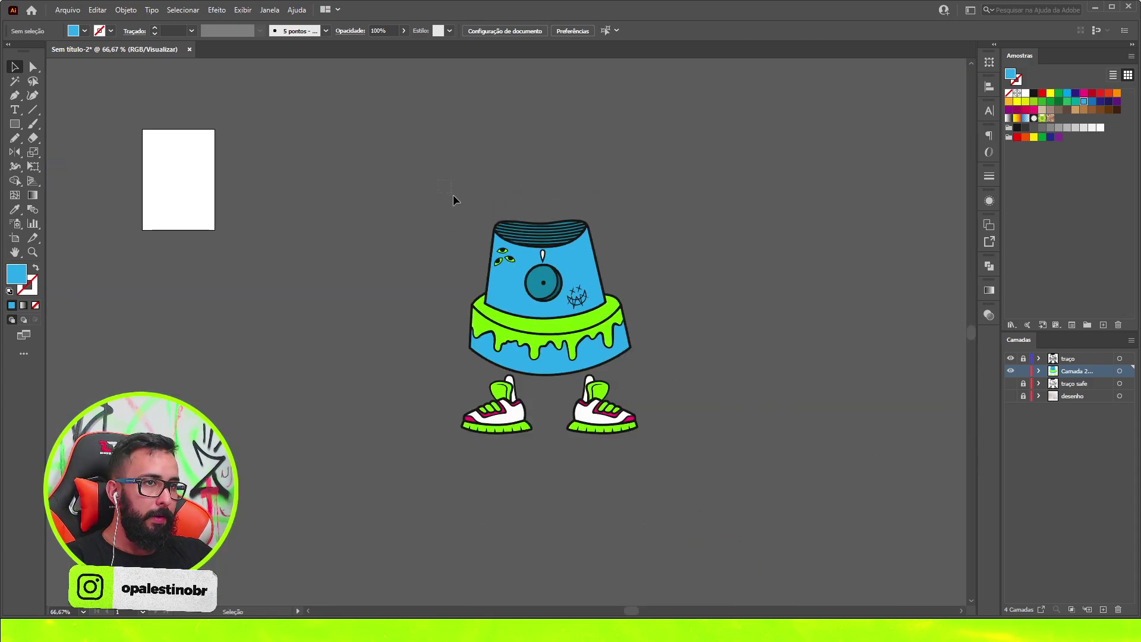
# - Select the whole character and merge it into one shape with Pathfinder Unite
pyautogui.hotkey('ctrl', 'a')
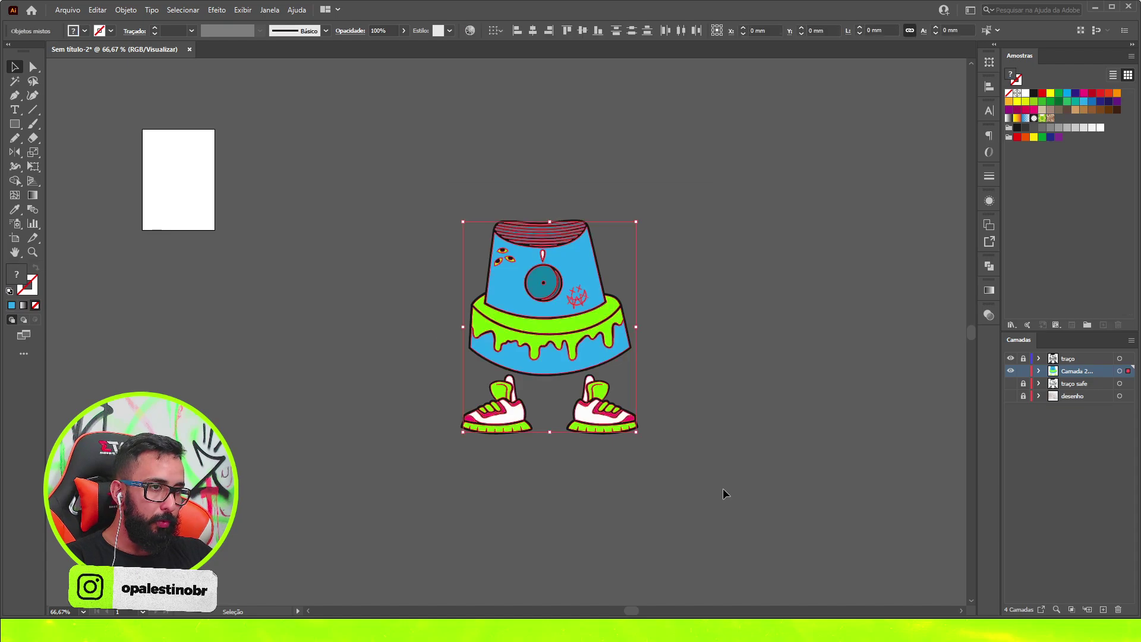
pyautogui.press('a')
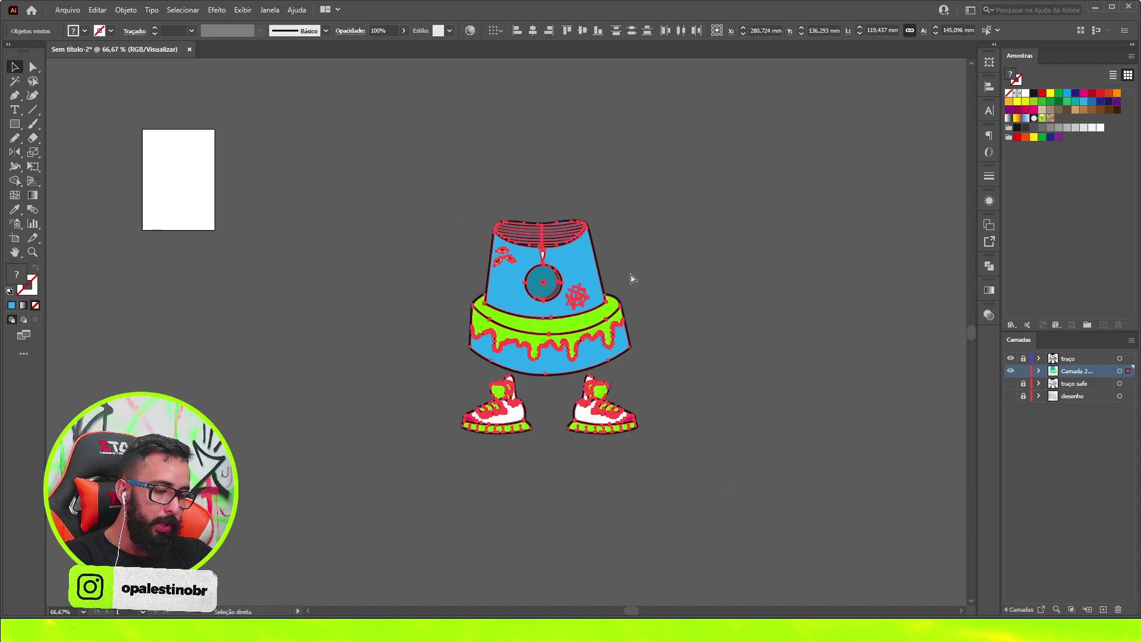
pyautogui.hotkey('ctrl', 'g')
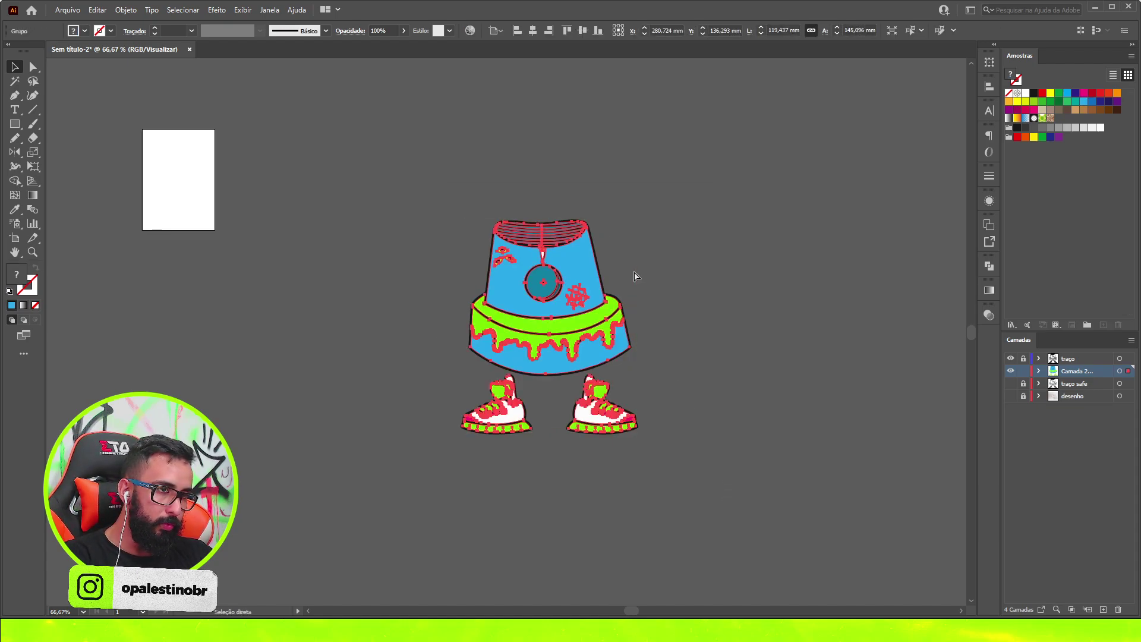
pyautogui.press('v')
pyautogui.click(644, 276)
pyautogui.click(557, 328)
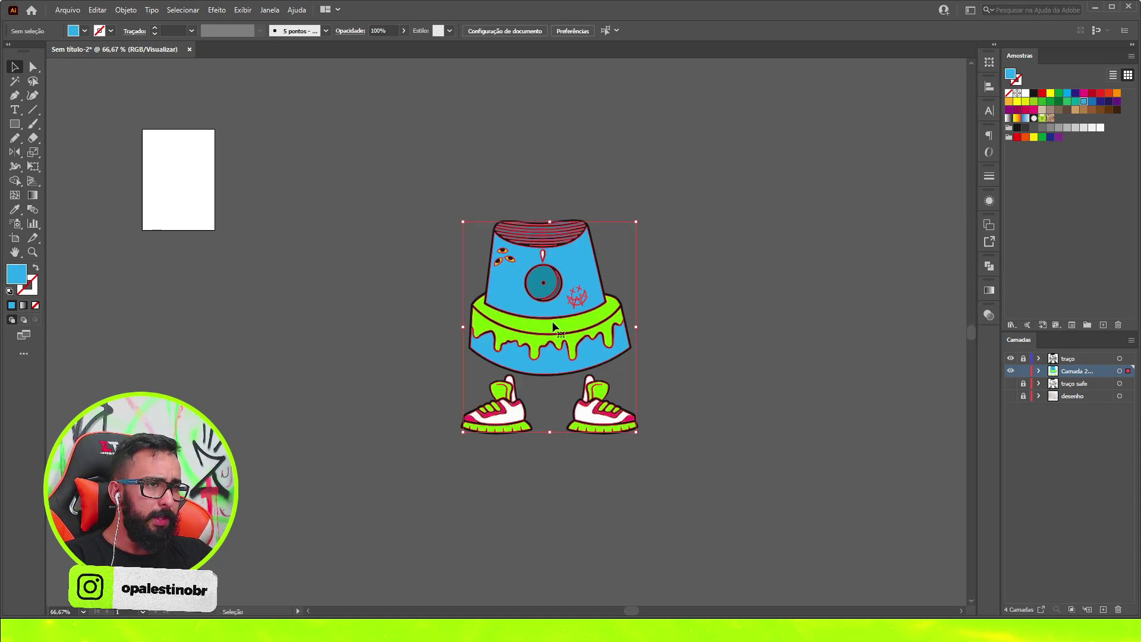
pyautogui.scroll(2, 548, 295)
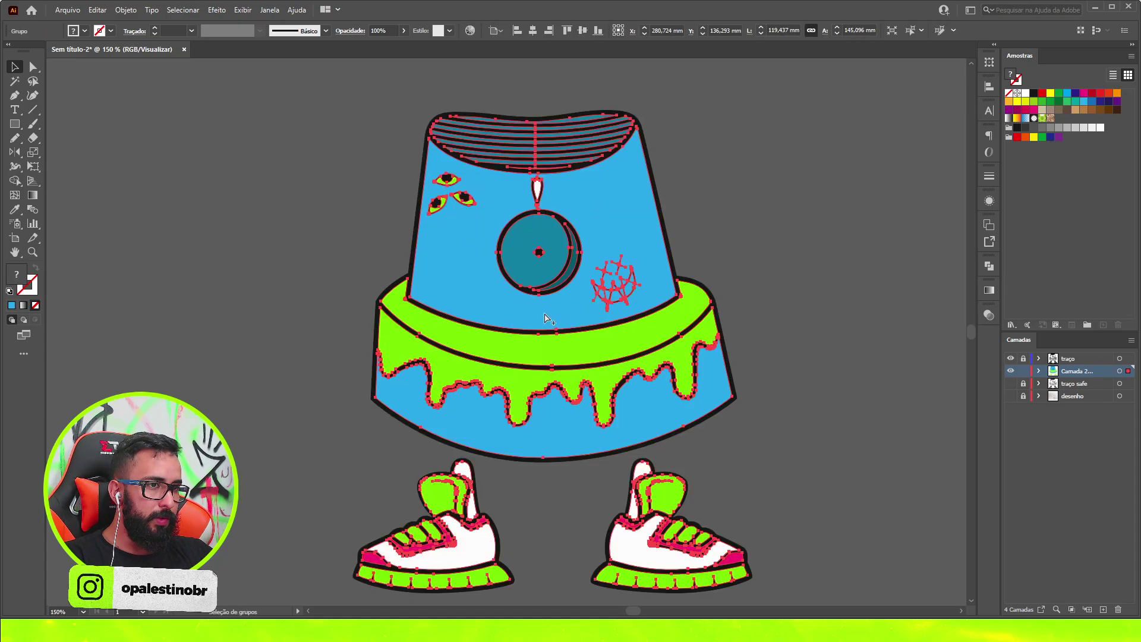
pyautogui.click(987, 265)
pyautogui.click(850, 293)
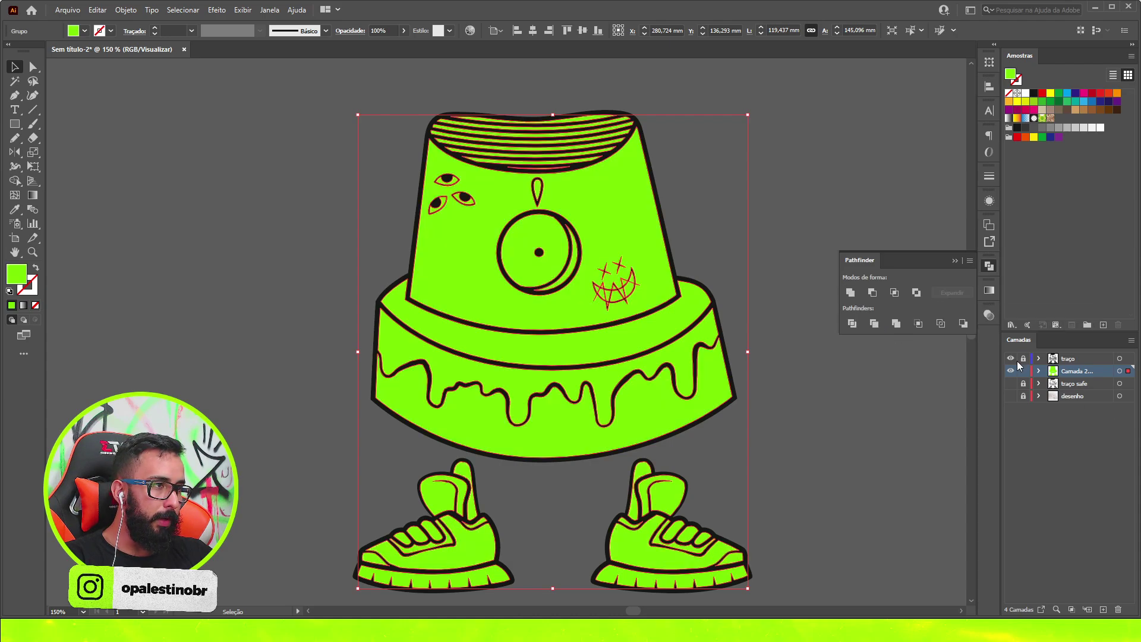
# - Undo the Unite merge, close Pathfinder and make the black outlines layer visible
pyautogui.hotkey('ctrl', 'z')
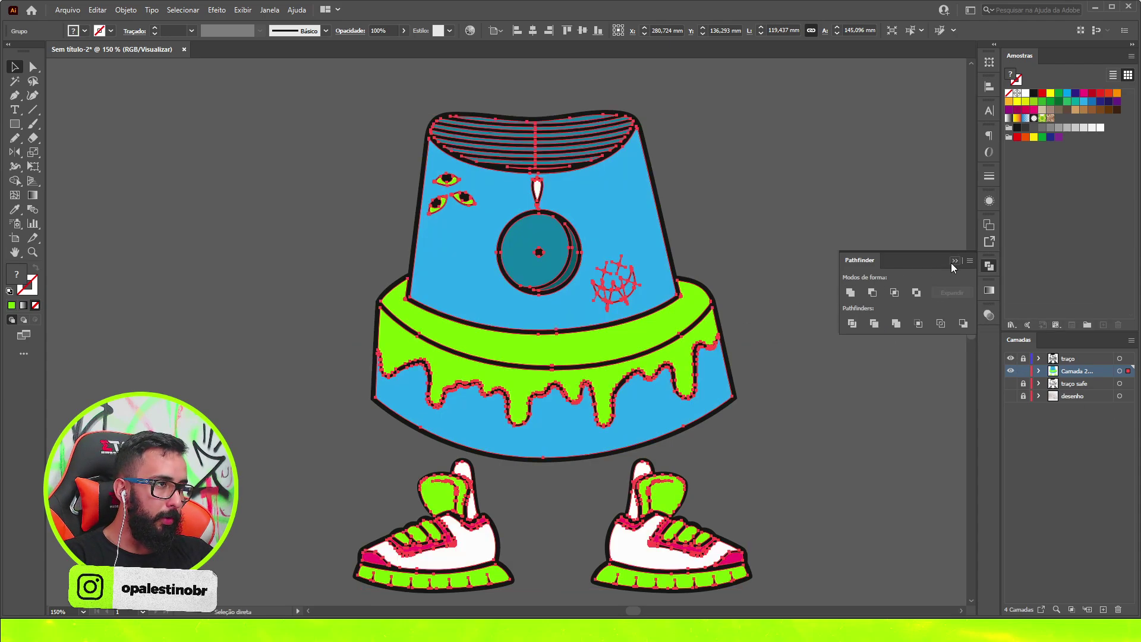
pyautogui.click(956, 260)
pyautogui.hotkey('ctrl', '-')
pyautogui.hotkey('ctrl', '-')
pyautogui.hotkey('ctrl', '-')
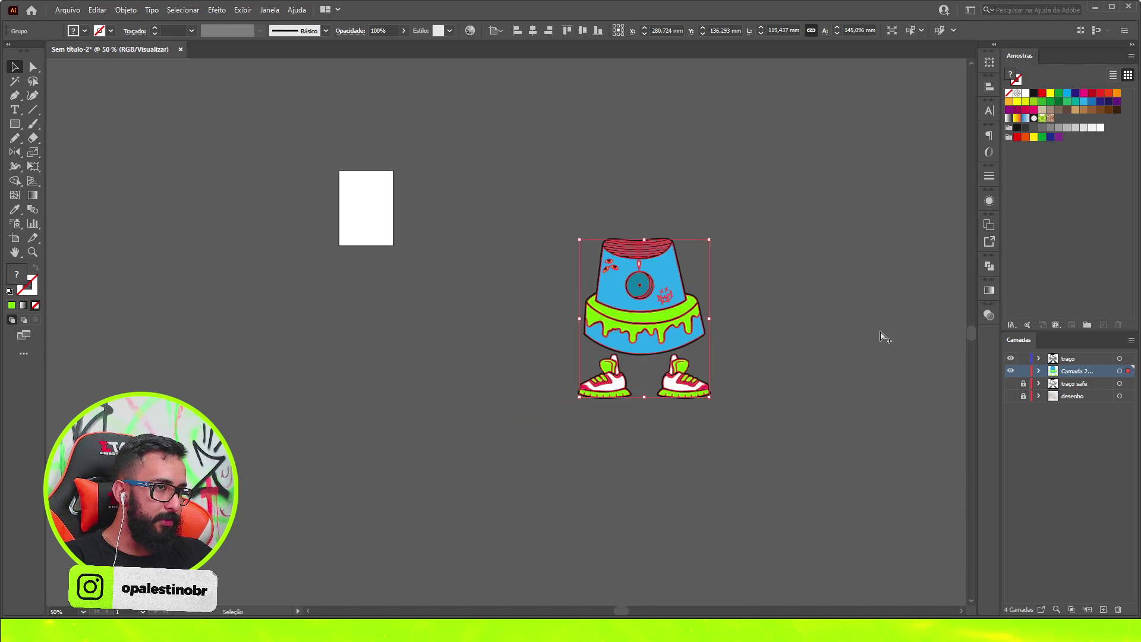
pyautogui.scroll(1, 1010, 356)
pyautogui.click(1010, 358)
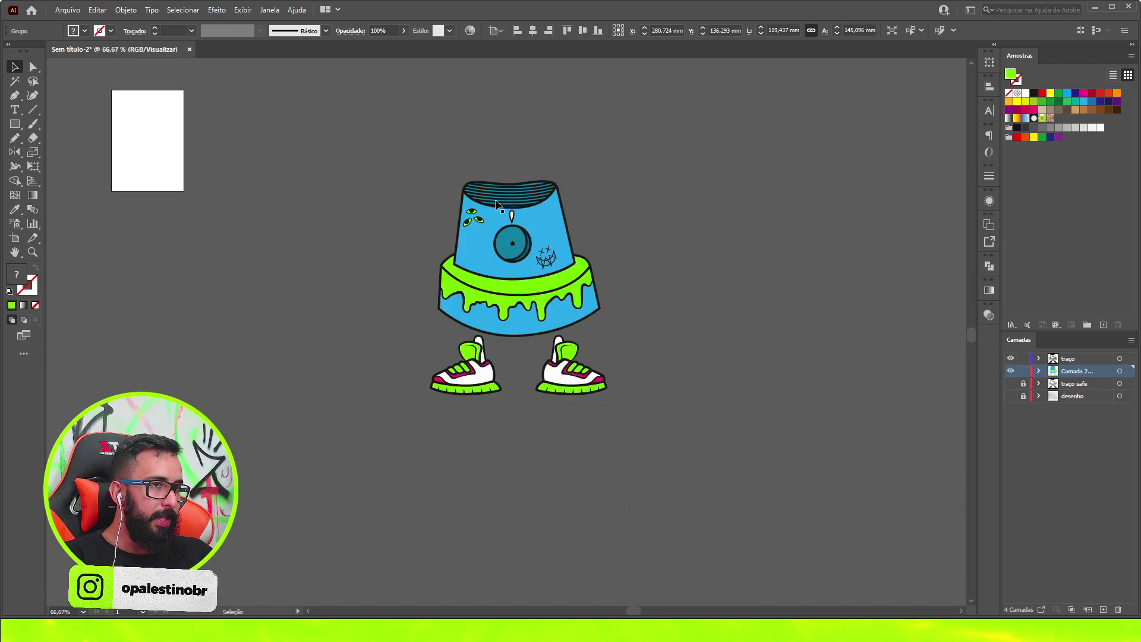
# - Lock Camada 2, add a new top layer and paste the character artwork in place
pyautogui.hotkey('ctrl', 'a')
pyautogui.press('a')
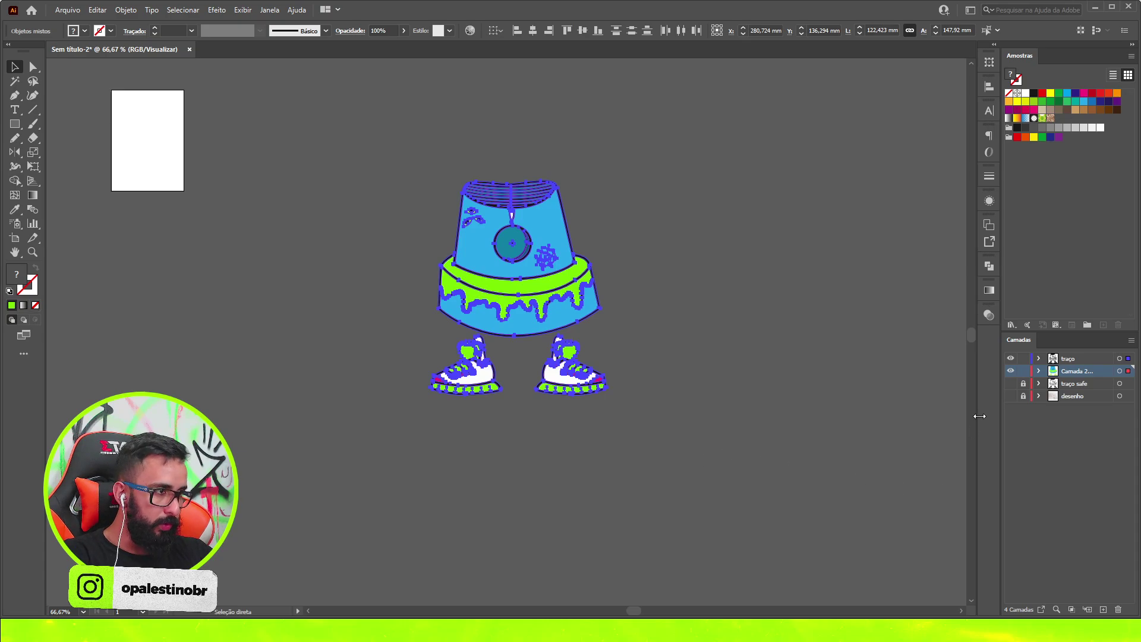
pyautogui.click(1023, 370)
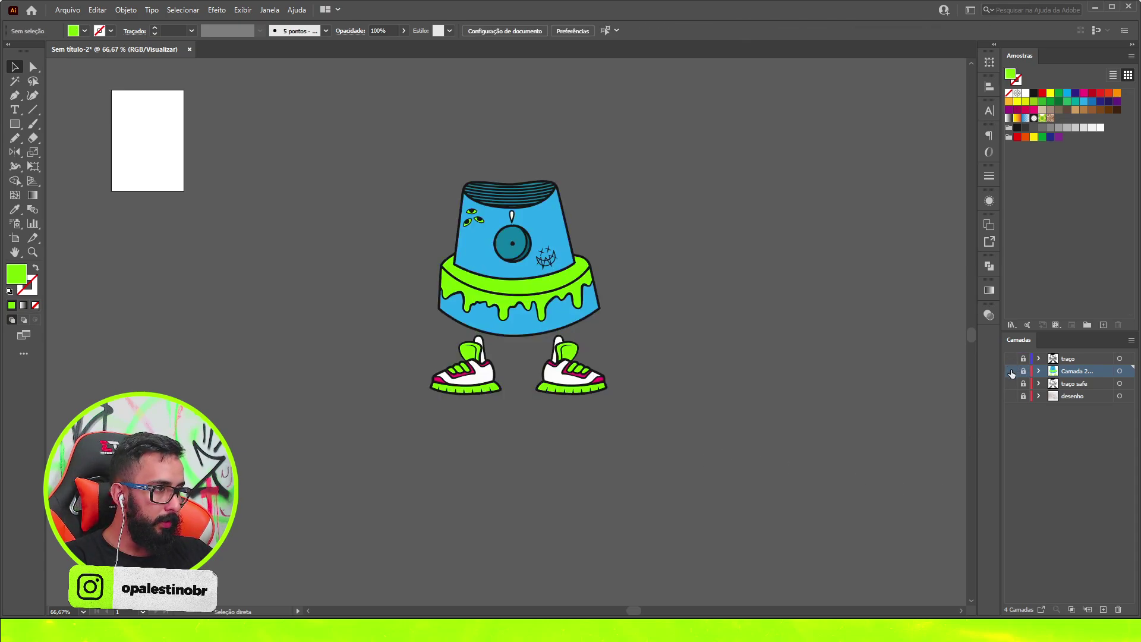
pyautogui.hotkey('ctrl', 'y')
pyautogui.click(1074, 360)
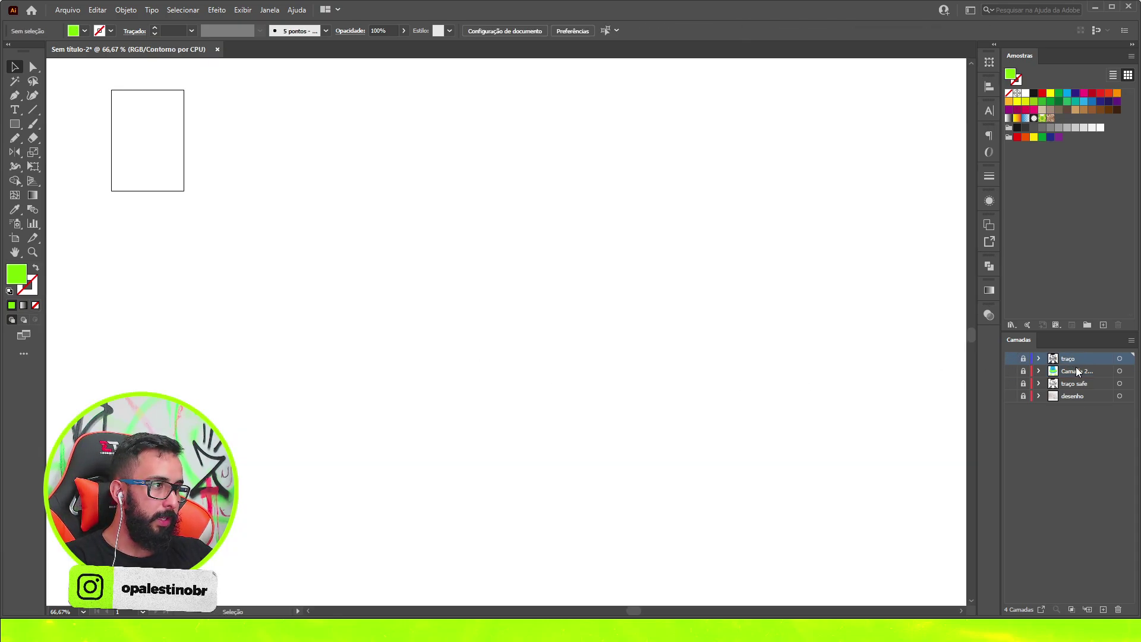
pyautogui.hotkey('ctrl', 'y')
pyautogui.click(1104, 609)
pyautogui.hotkey('ctrl', 'f')
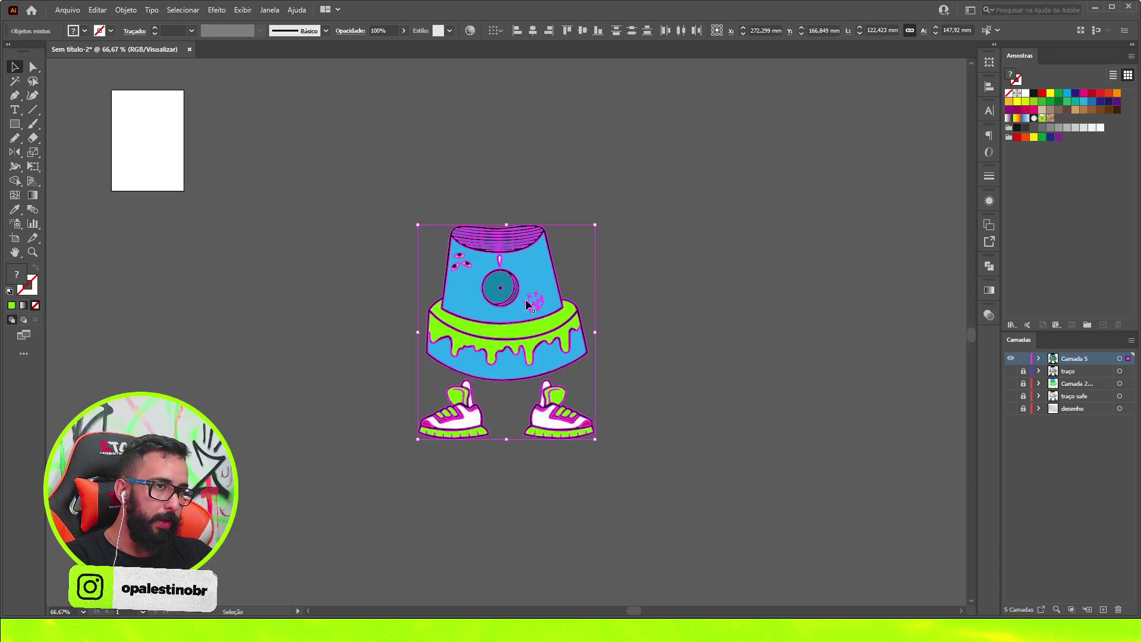
pyautogui.hotkey('ctrl', 'shift', 'a')
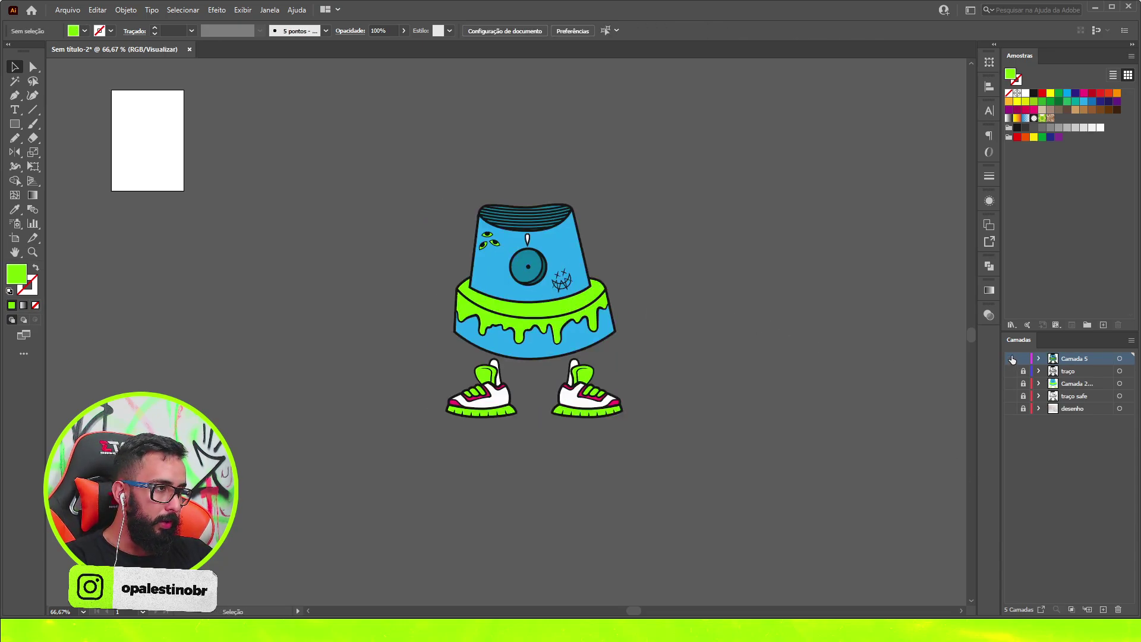
# - In the traço safe backup layer, drag the band's bottom curve into shape, then lock the layer
pyautogui.click(1011, 358)
pyautogui.click(1011, 396)
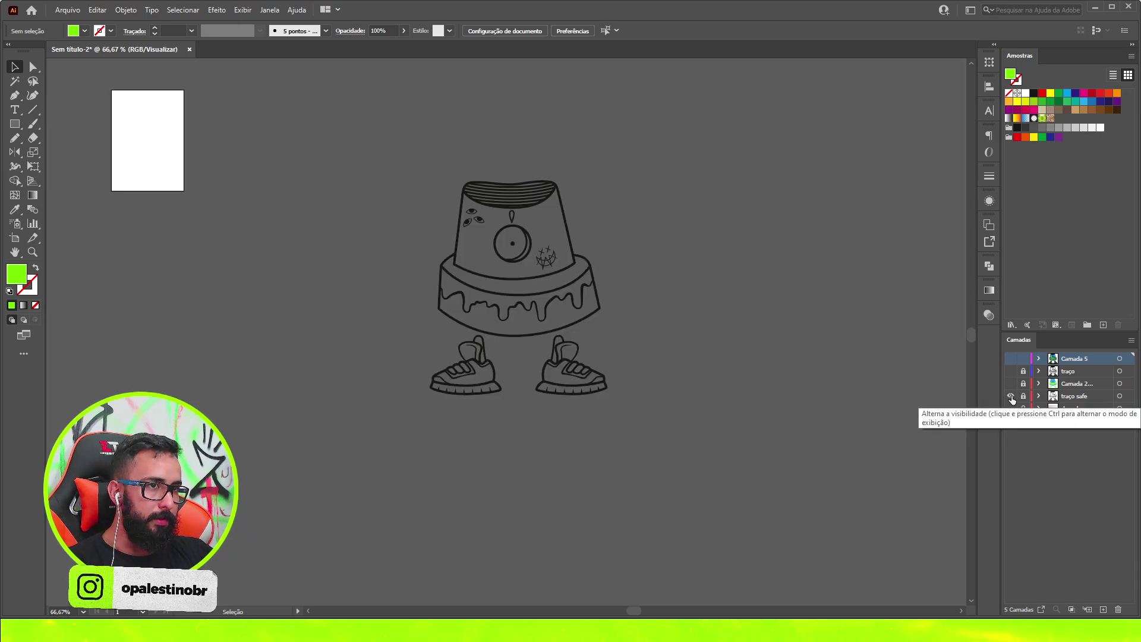
pyautogui.keyDown('alt'); pyautogui.scroll(2, 562, 310); pyautogui.keyUp('alt')
pyautogui.press('a')
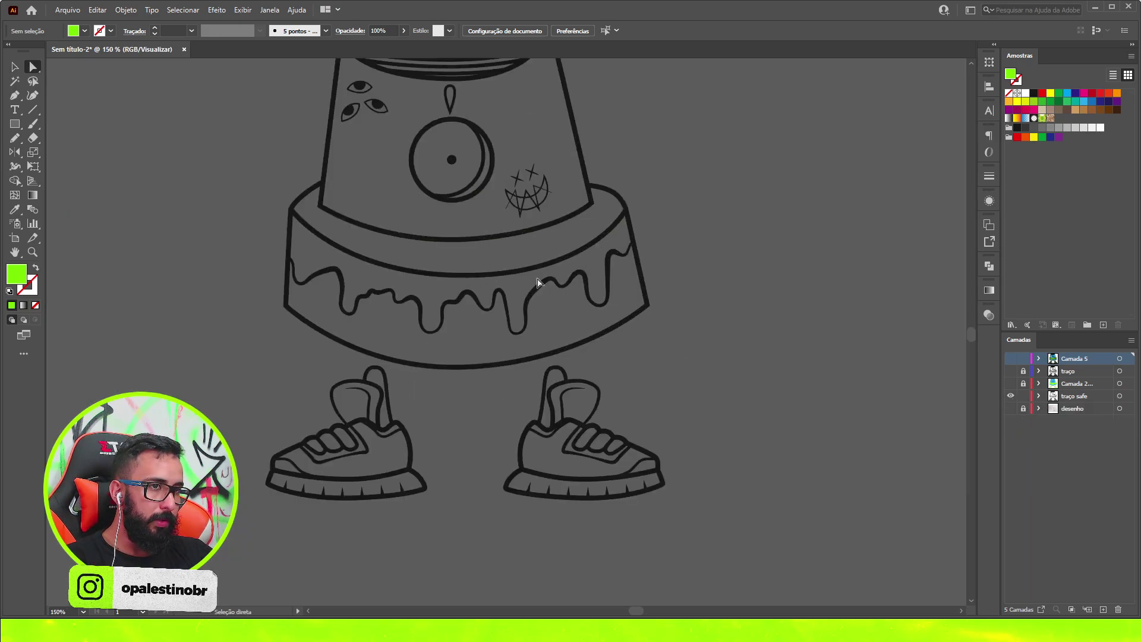
pyautogui.click(530, 273)
pyautogui.click(500, 357)
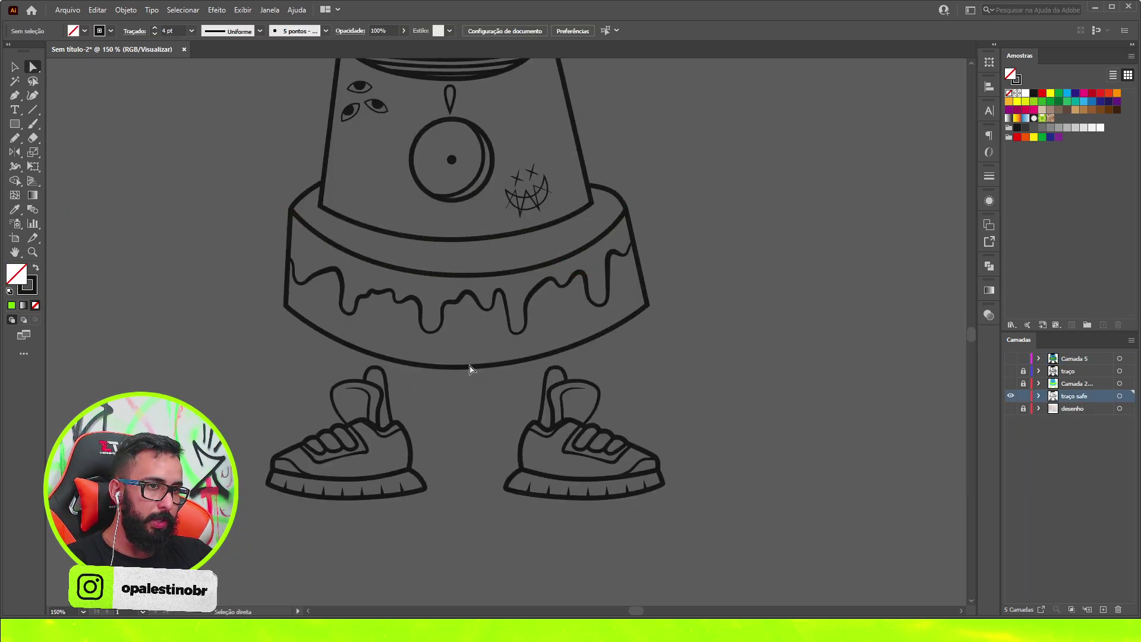
pyautogui.click(467, 369)
pyautogui.moveTo(459, 369)
pyautogui.mouseDown()
pyautogui.moveTo(501, 290)
pyautogui.moveTo(502, 364)
pyautogui.mouseUp()
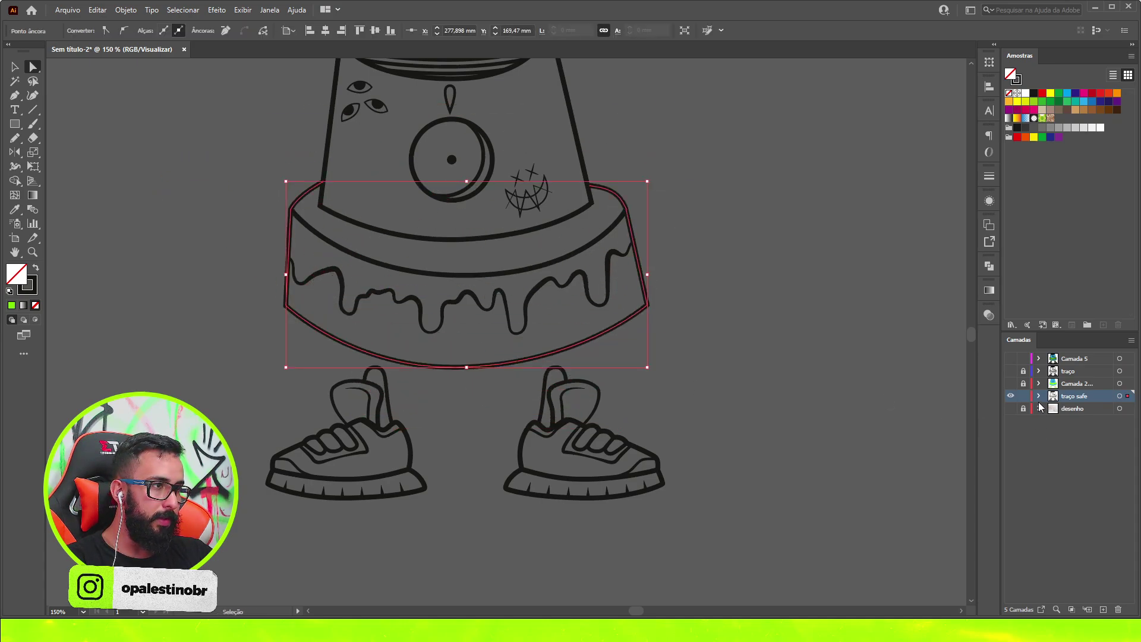
pyautogui.click(1023, 396)
# - Show Camada 2 and traço again, comparing the character with and without outlines and fills
pyautogui.click(1011, 396)
pyautogui.click(1011, 383)
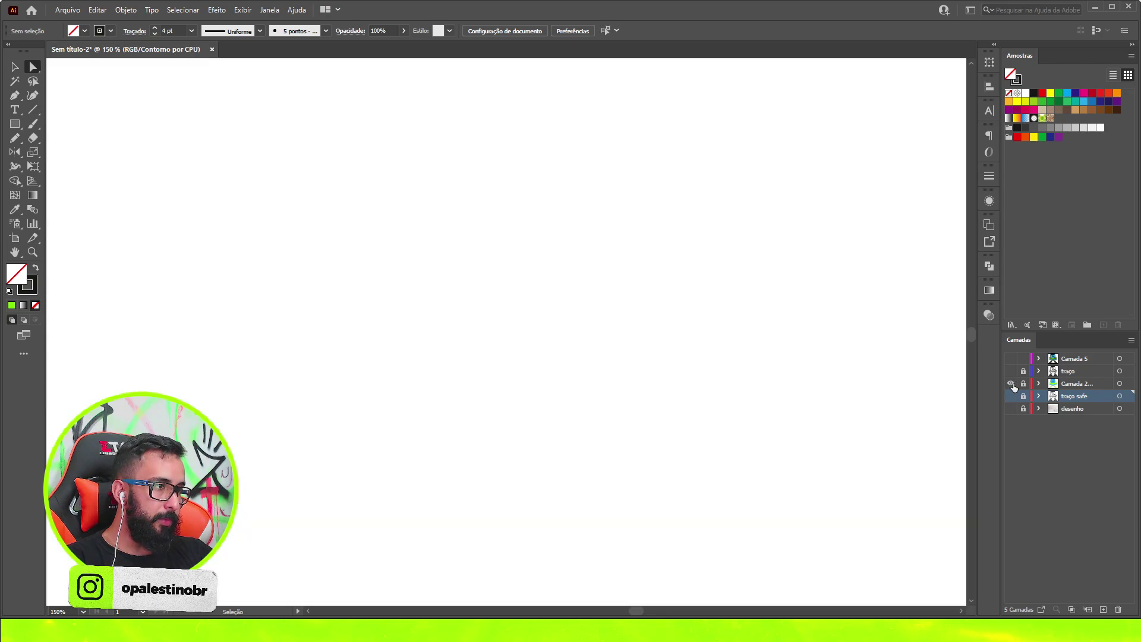
pyautogui.click(1011, 372)
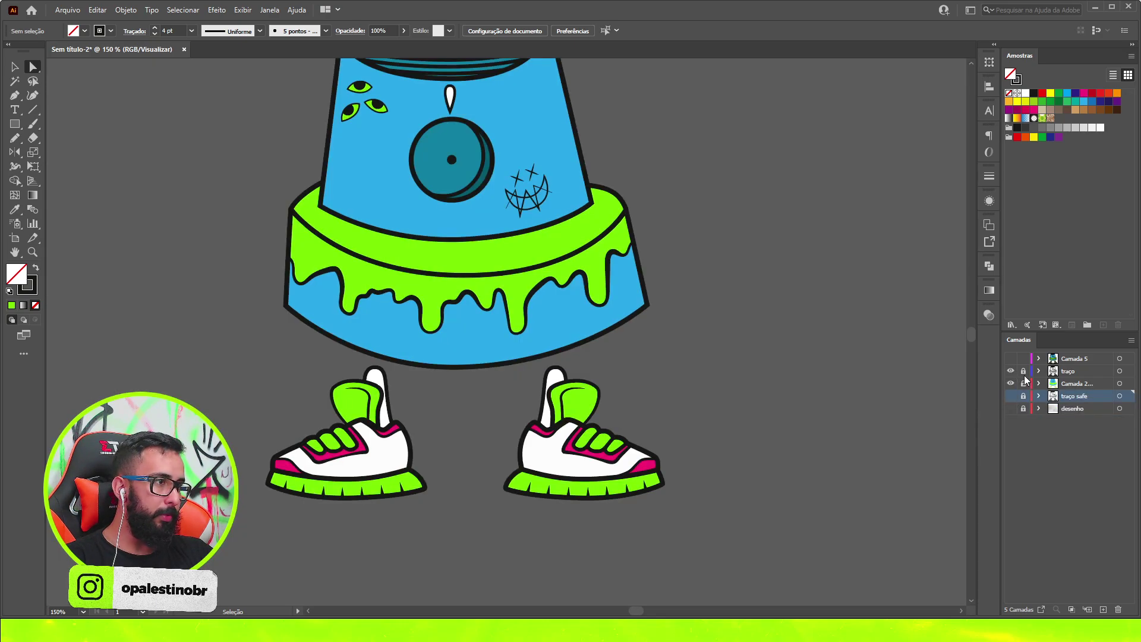
pyautogui.scroll(1, 1011, 380)
pyautogui.scroll(1, 990, 382)
pyautogui.click(1011, 371)
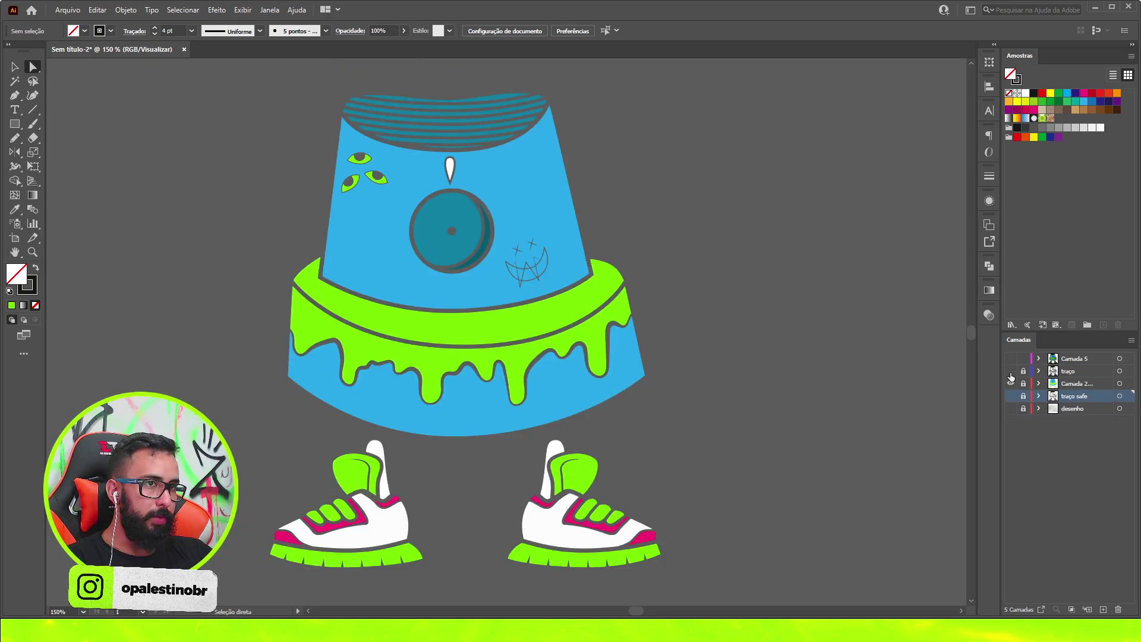
pyautogui.click(1011, 371)
pyautogui.click(1011, 383)
pyautogui.click(1011, 383)
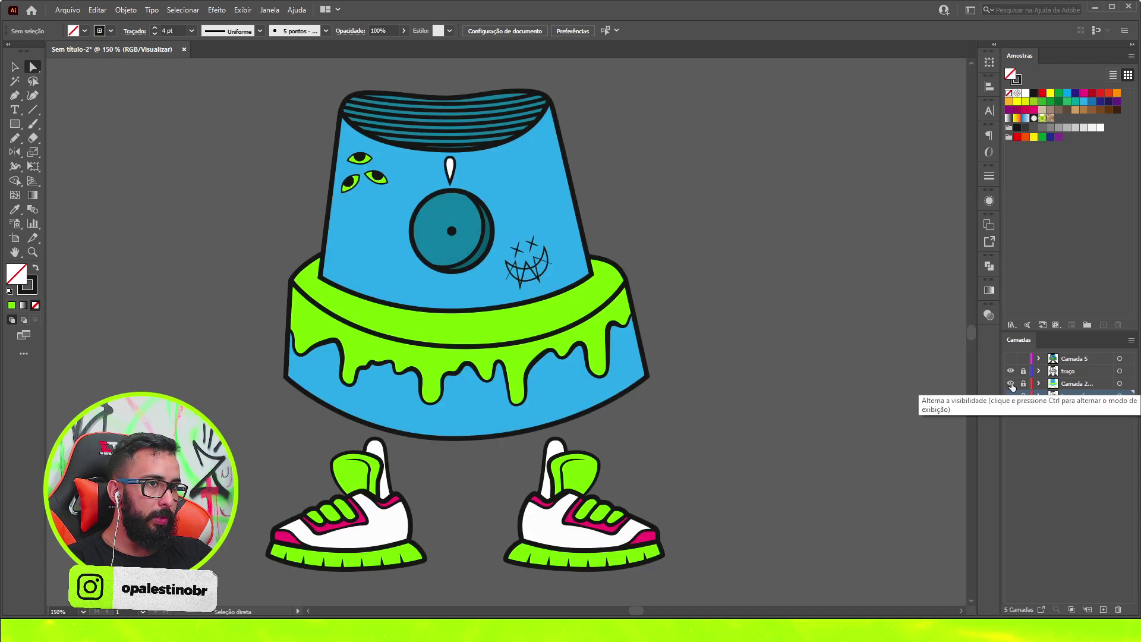
pyautogui.click(1011, 384)
pyautogui.scroll(1, 1011, 390)
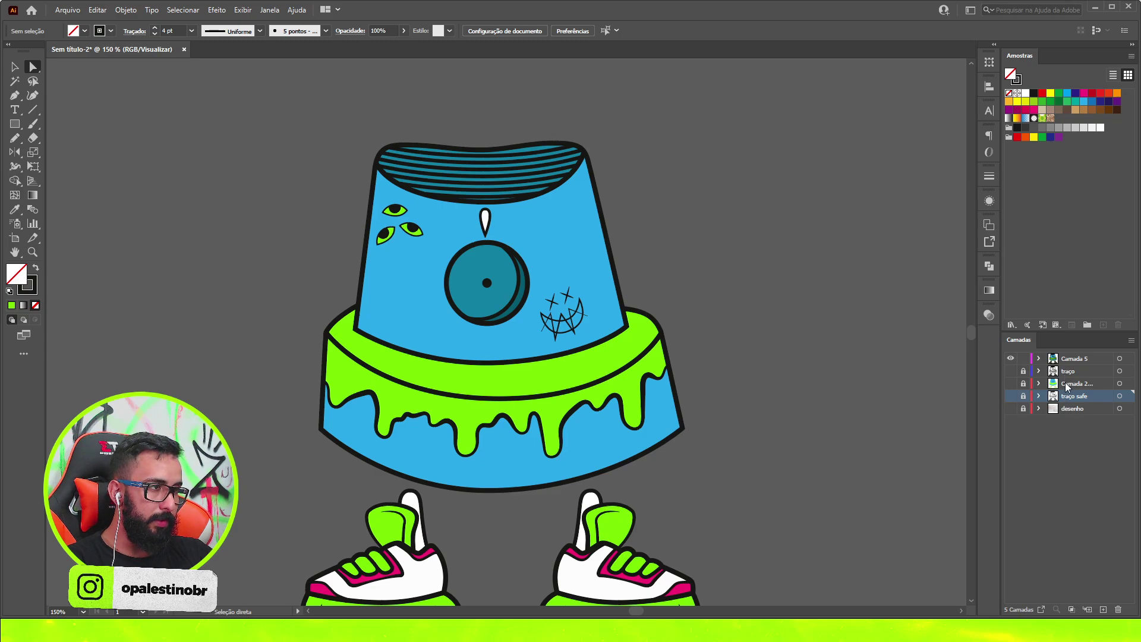
# - Try moving the coloured copy right of the line art, then undo back to compare positions
pyautogui.press('v')
pyautogui.hotkey('shift', 'x')
pyautogui.hotkey('ctrl', '1')
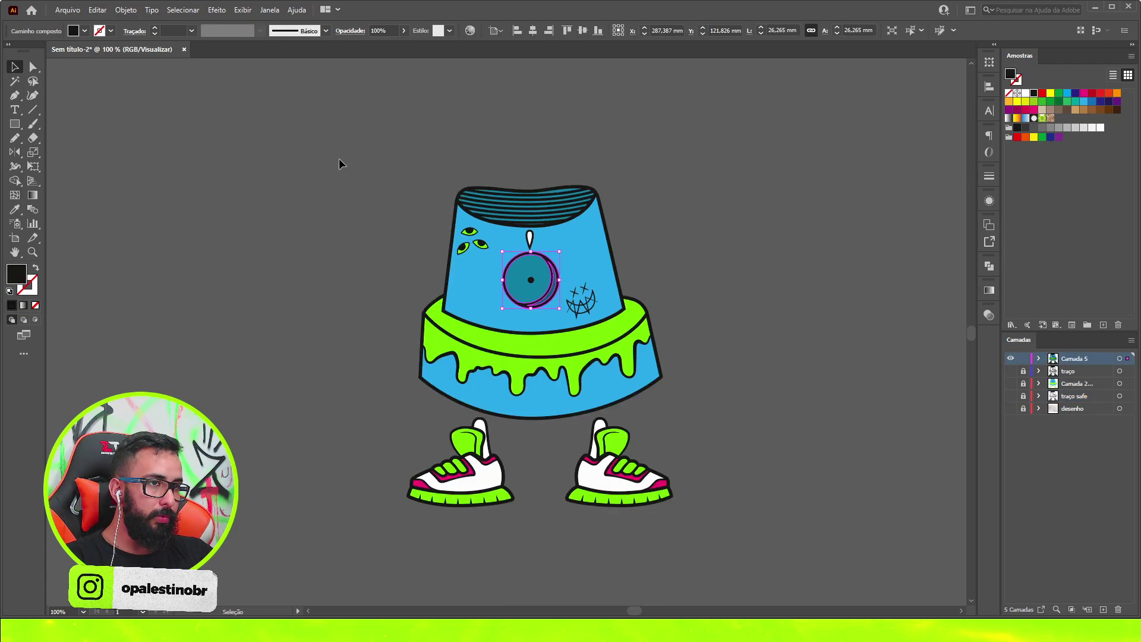
pyautogui.hotkey('ctrl', 'a')
pyautogui.moveTo(546, 285); pyautogui.dragTo(738, 311)
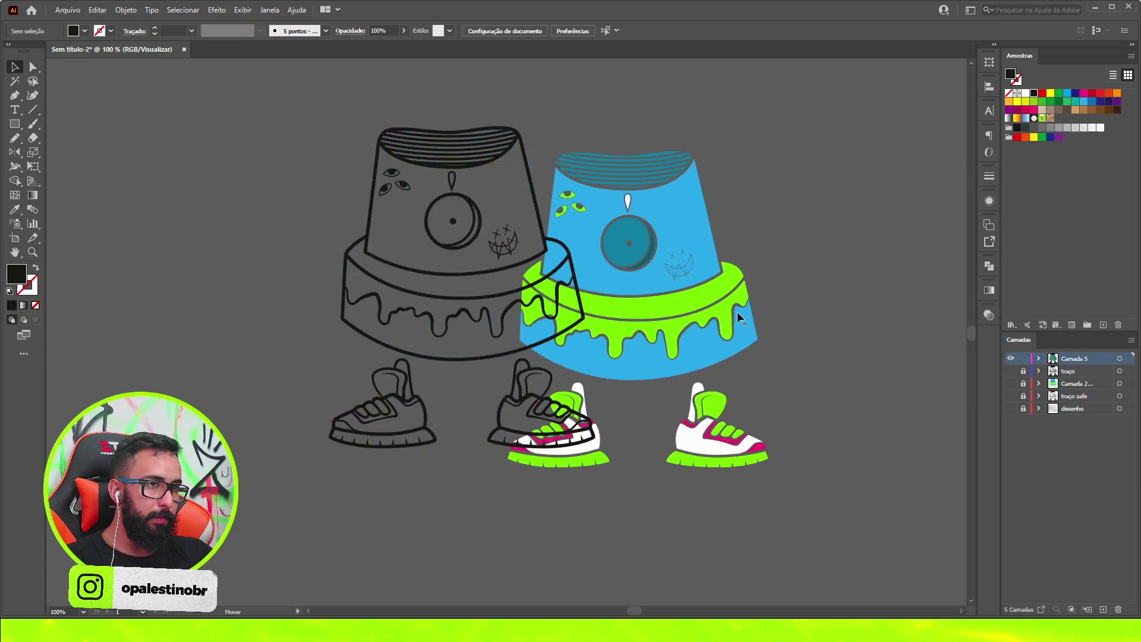
pyautogui.press('a')
pyautogui.press('v')
pyautogui.hotkey('ctrl', 'z')
pyautogui.hotkey('ctrl', 'shift', 'z')
pyautogui.hotkey('ctrl', 'z')
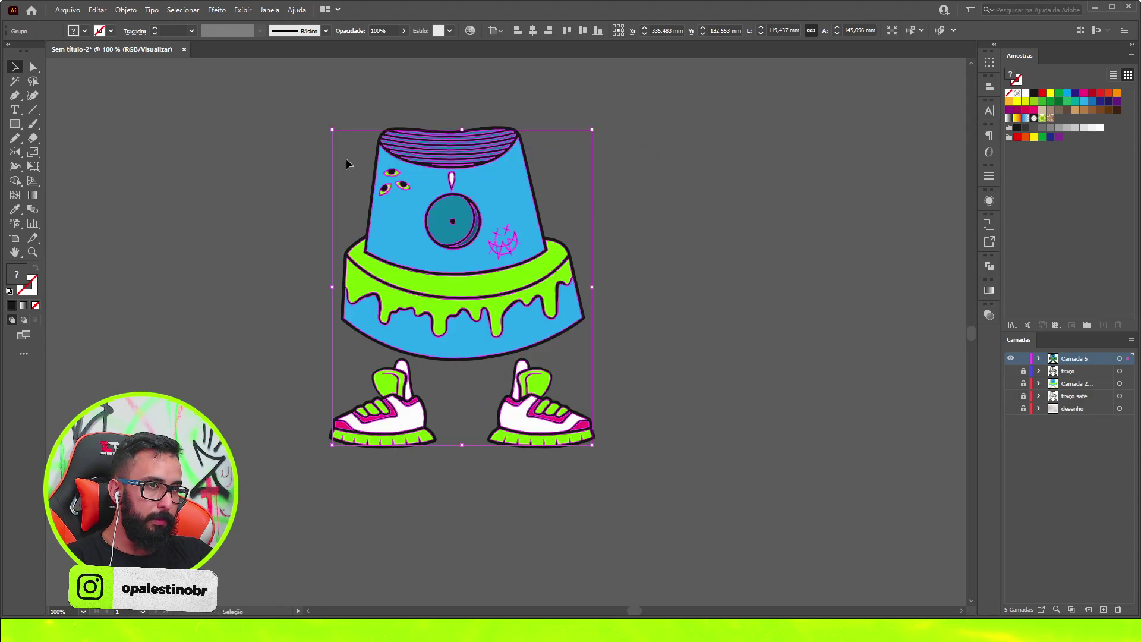
# - Drag the coloured character group toward the canvas centre and open the Pathfinder panel
pyautogui.click(346, 158)
pyautogui.hotkey('ctrl', 'a')
pyautogui.press('a')
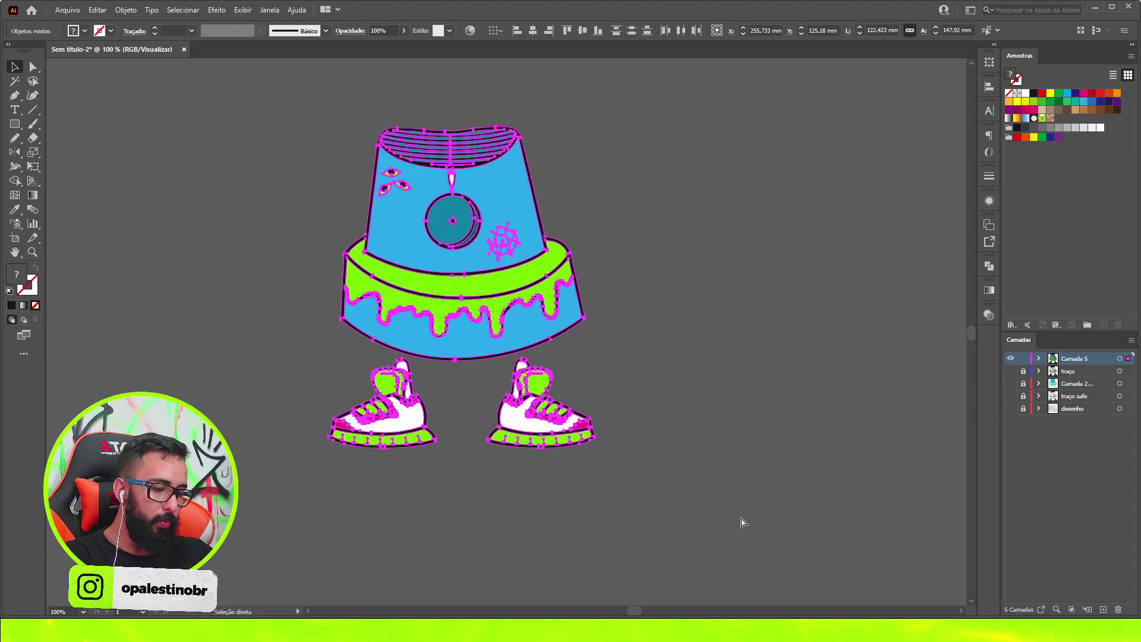
pyautogui.press('v')
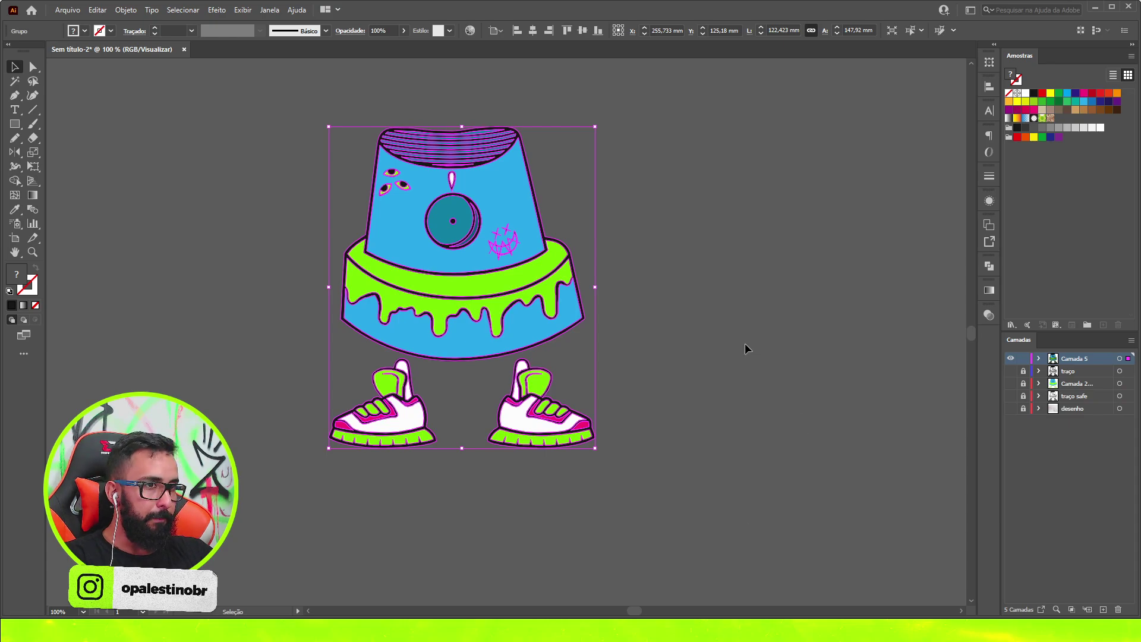
pyautogui.click(745, 345)
pyautogui.moveTo(456, 275); pyautogui.dragTo(598, 283)
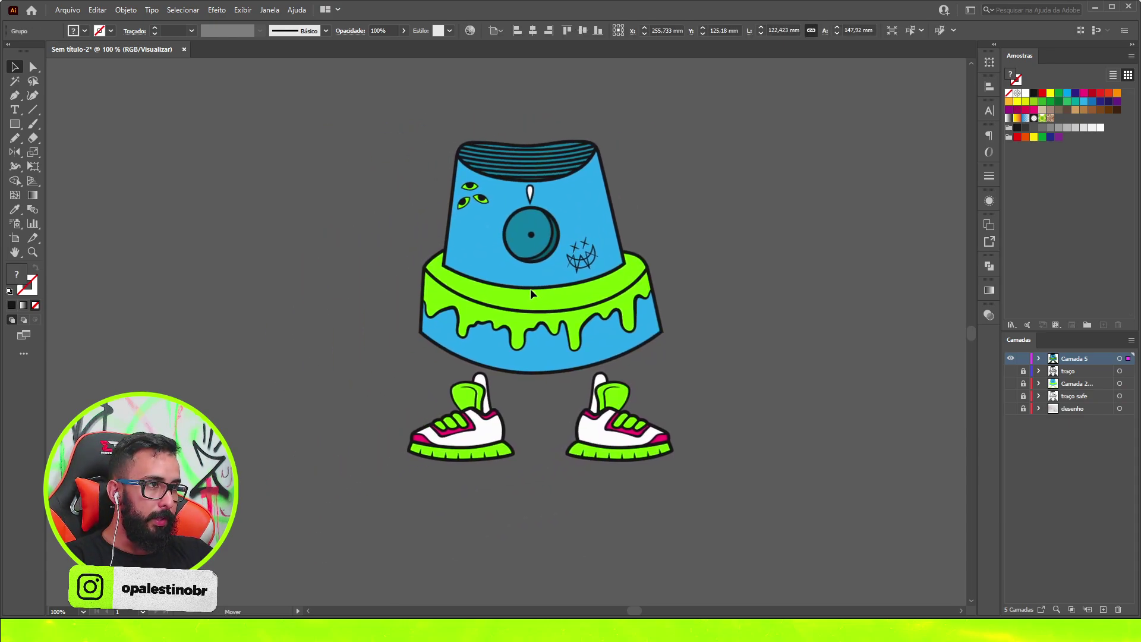
pyautogui.moveTo(597, 283); pyautogui.dragTo(533, 288)
pyautogui.click(988, 266)
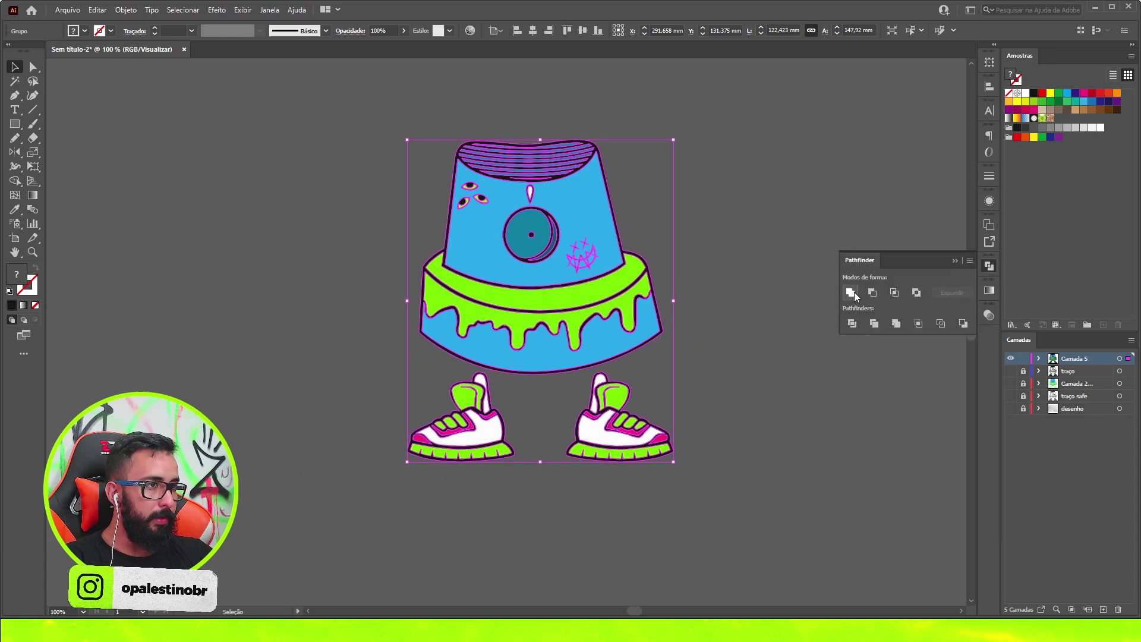
# - Unite the whole character into a single black silhouette with Pathfinder, then close the panel
pyautogui.click(851, 293)
pyautogui.click(718, 464)
pyautogui.keyDown('alt'); pyautogui.scroll(1, 688, 208); pyautogui.keyUp('alt')
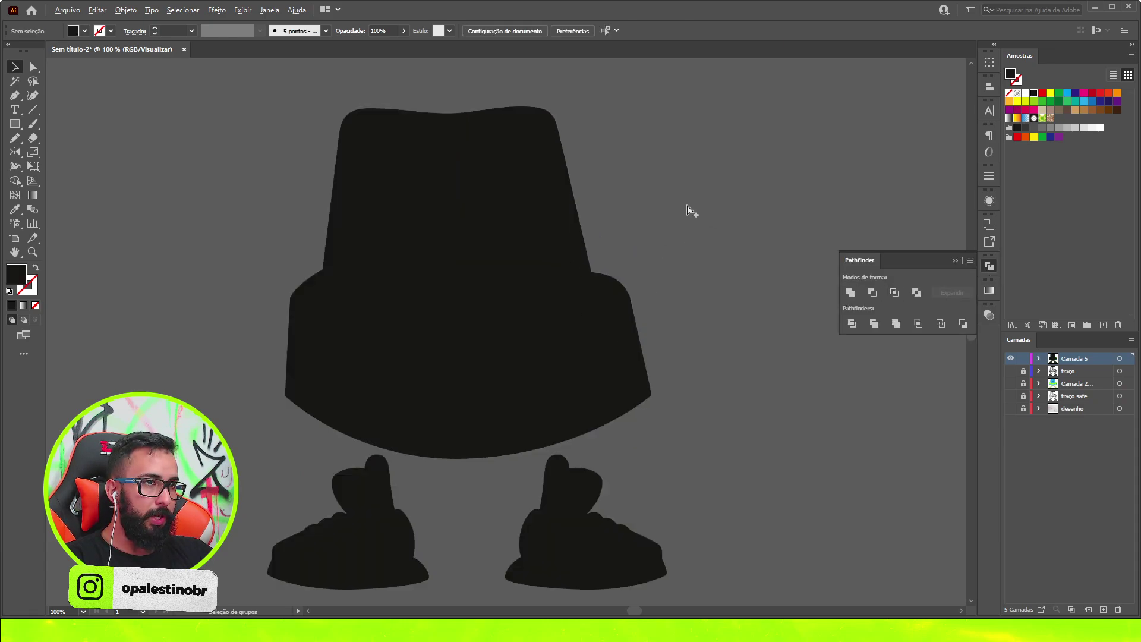
pyautogui.click(955, 262)
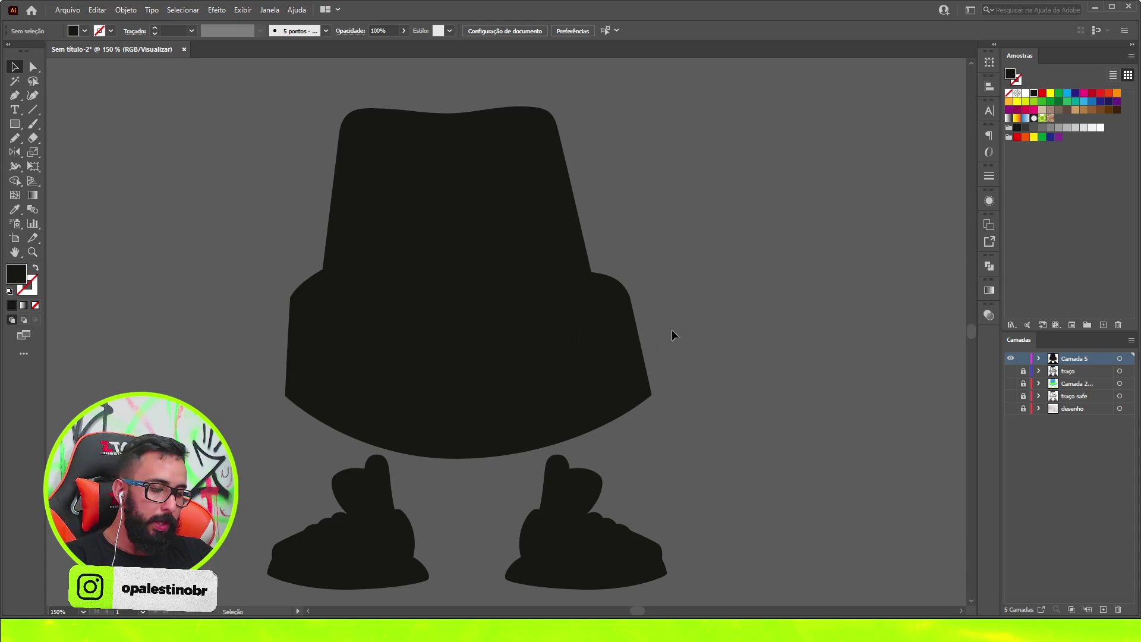
pyautogui.press('a')
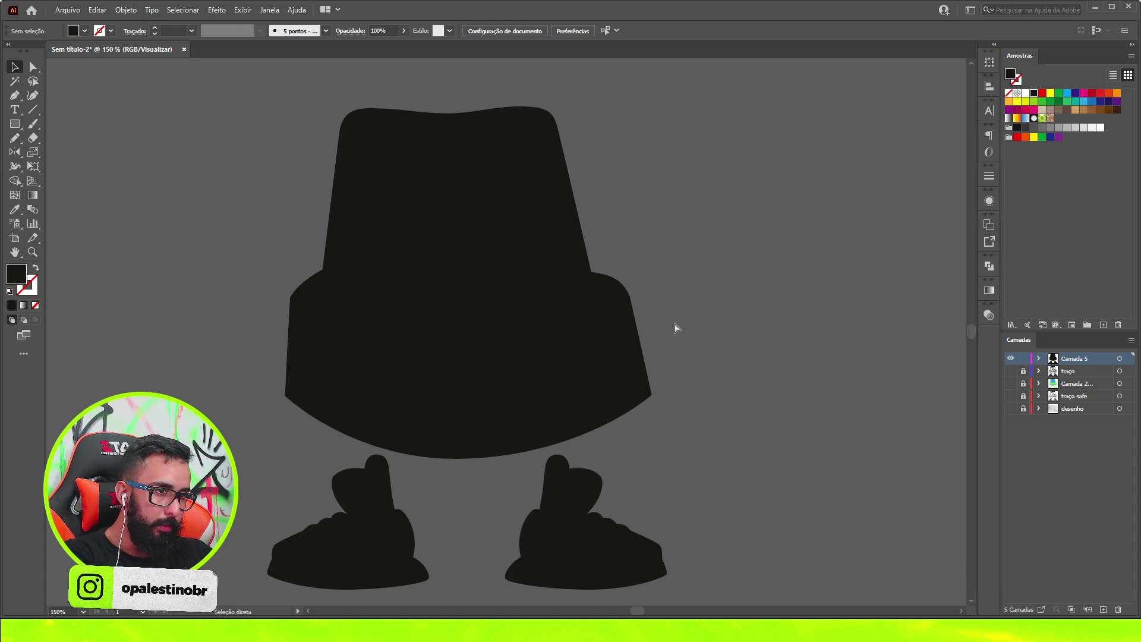
pyautogui.press('v')
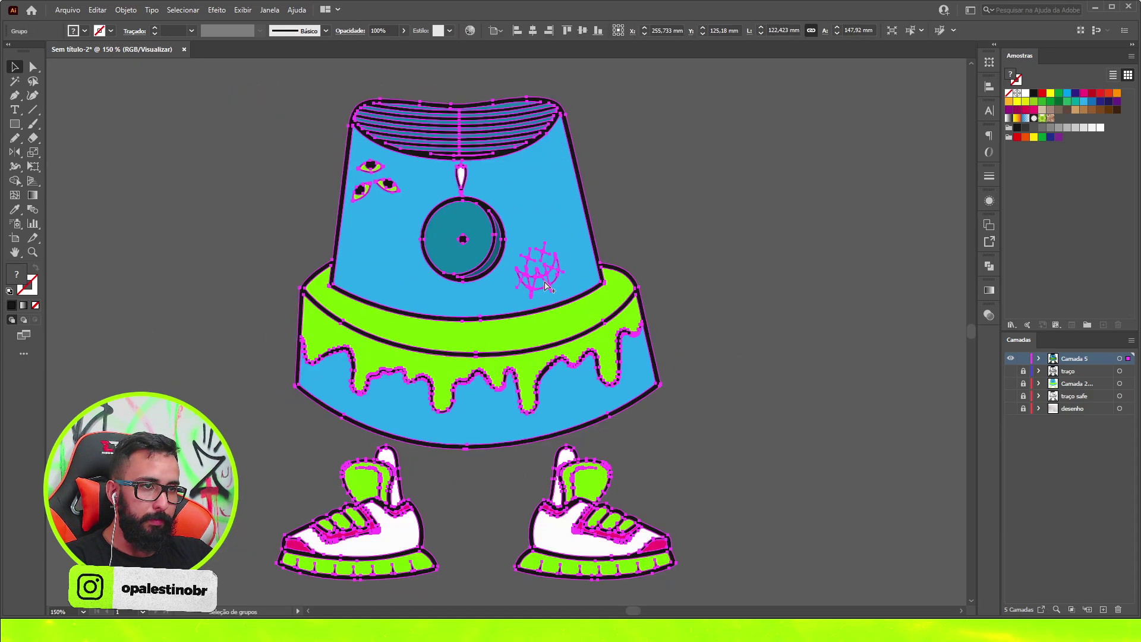
pyautogui.press('v')
# - Unite the artwork again, then restore the coloured artwork on top and confirm its position
pyautogui.click(989, 266)
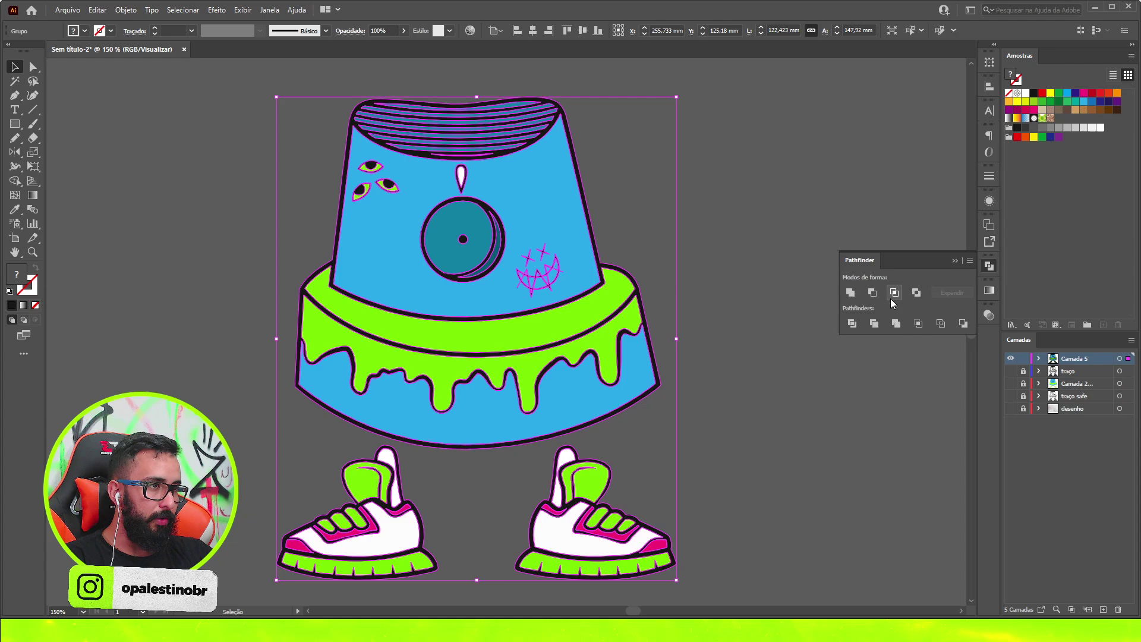
pyautogui.click(852, 293)
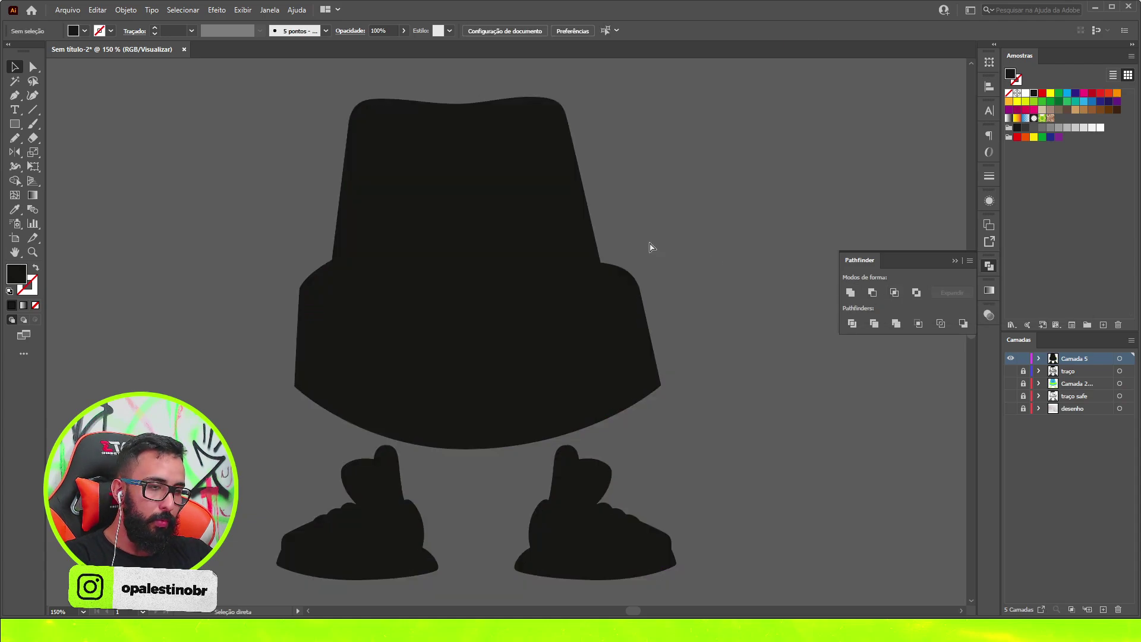
pyautogui.hotkey('ctrl', 'z')
pyautogui.click(773, 262)
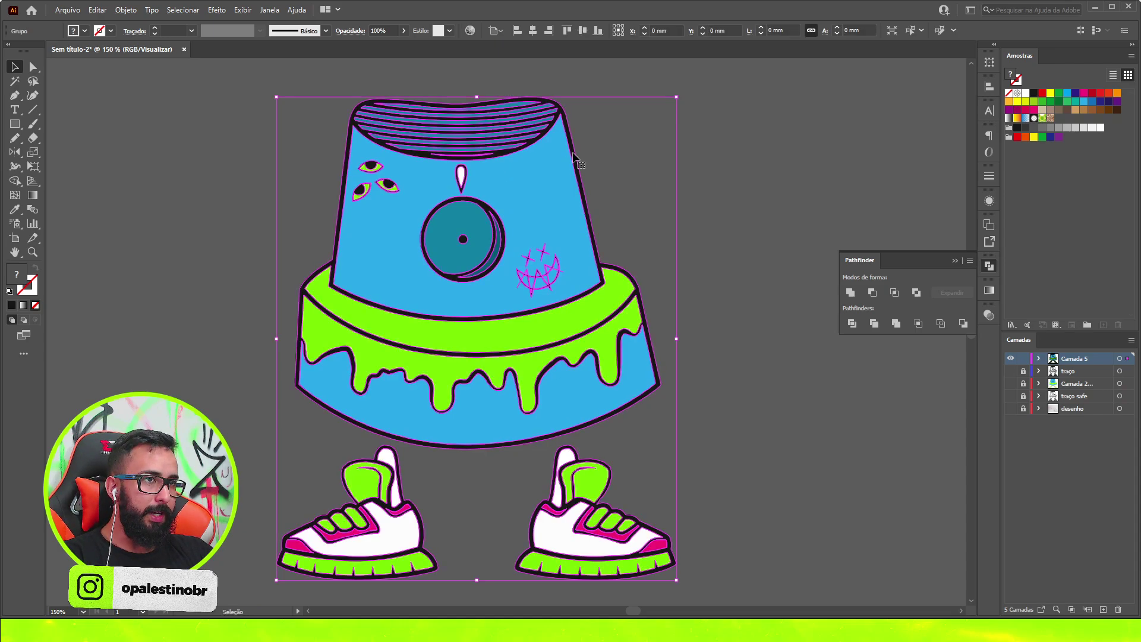
pyautogui.moveTo(576, 153)
pyautogui.mouseDown()
pyautogui.moveTo(704, 170)
pyautogui.moveTo(754, 202)
pyautogui.mouseUp()
pyautogui.hotkey('ctrl', 'z')
pyautogui.click(337, 124)
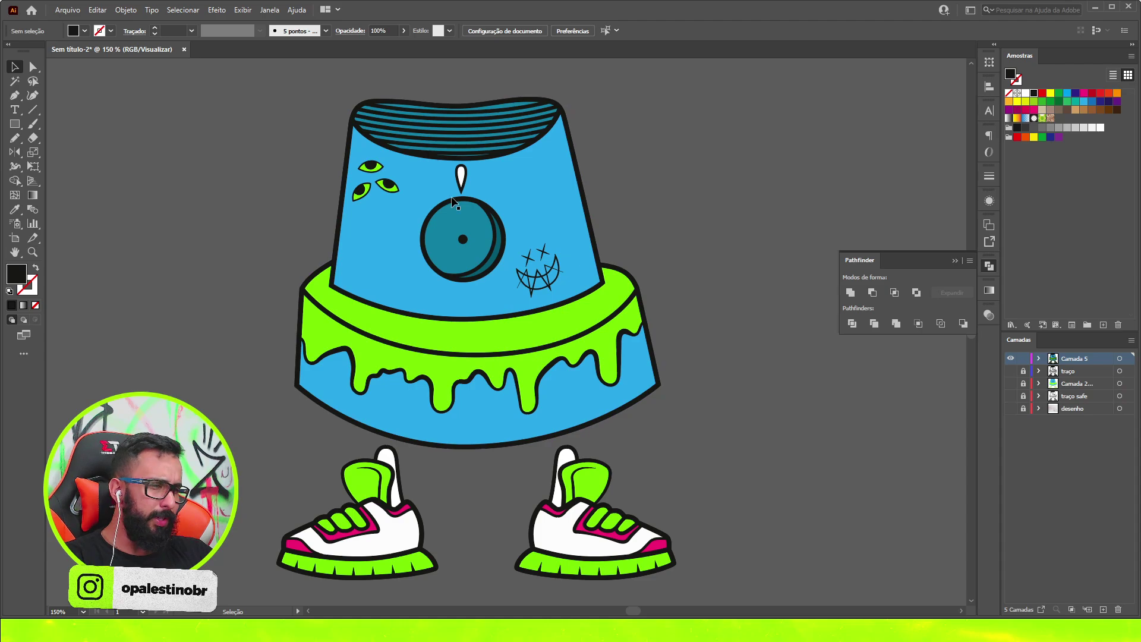
pyautogui.scroll(-1, 271, 89)
pyautogui.hotkey('ctrl', '-')
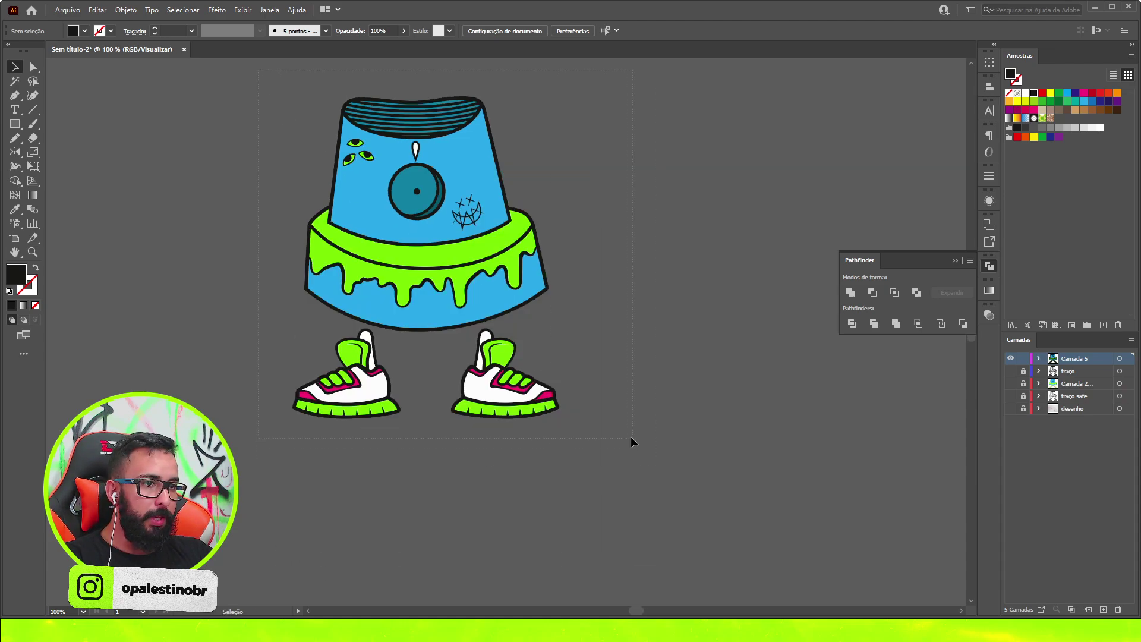
pyautogui.hotkey('ctrl', 'a')
pyautogui.press('a')
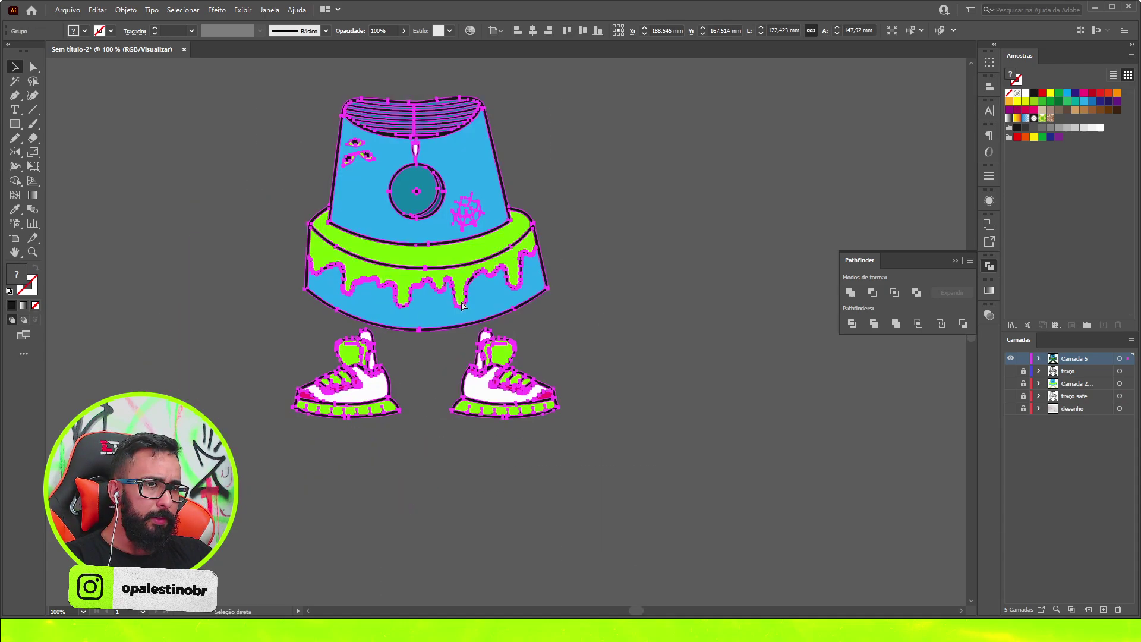
pyautogui.scroll(3, 535, 297)
pyautogui.scroll(4, 624, 283)
pyautogui.press('v')
pyautogui.hotkey('ctrl', 'shift', 'a')
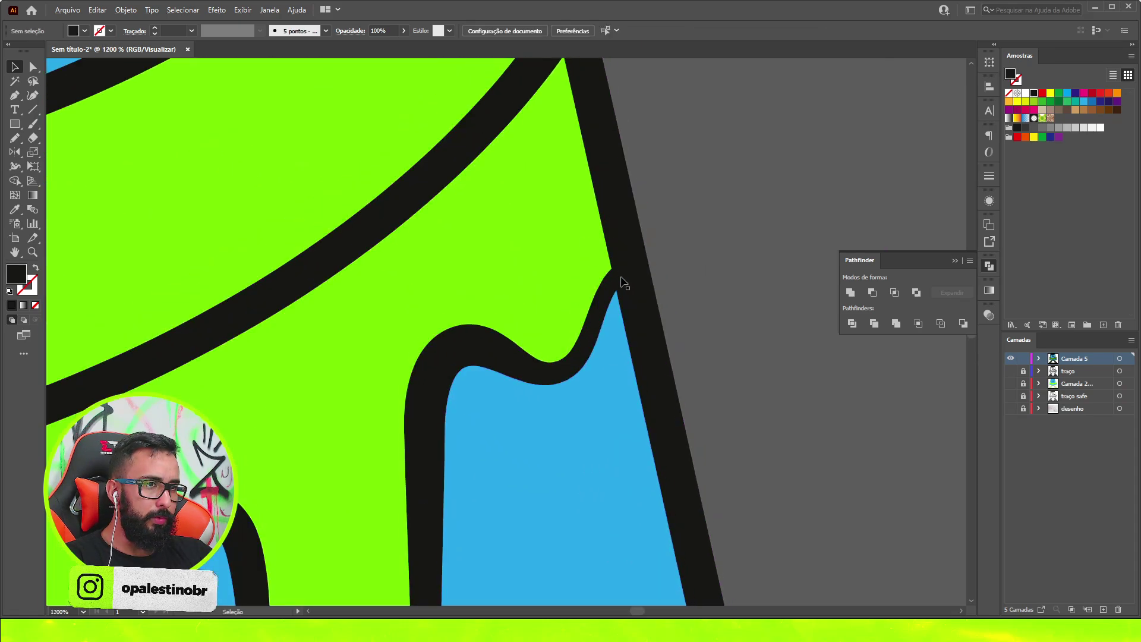
pyautogui.scroll(1, 645, 336)
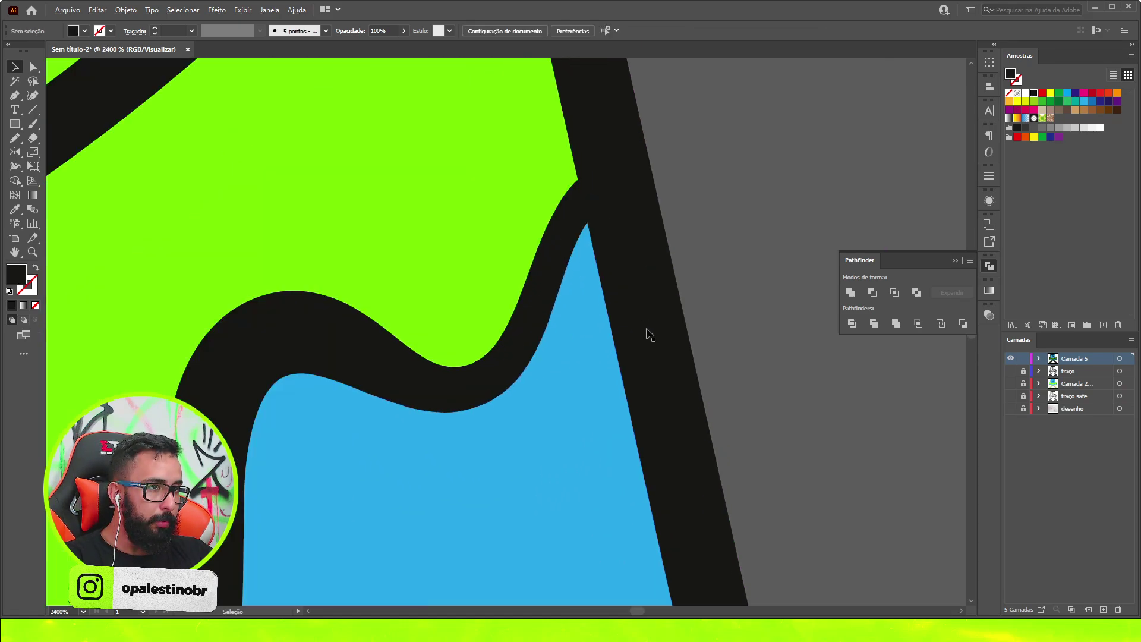
pyautogui.click(646, 331)
pyautogui.scroll(2, 566, 333)
pyautogui.scroll(1, 553, 348)
pyautogui.scroll(-4, 553, 349)
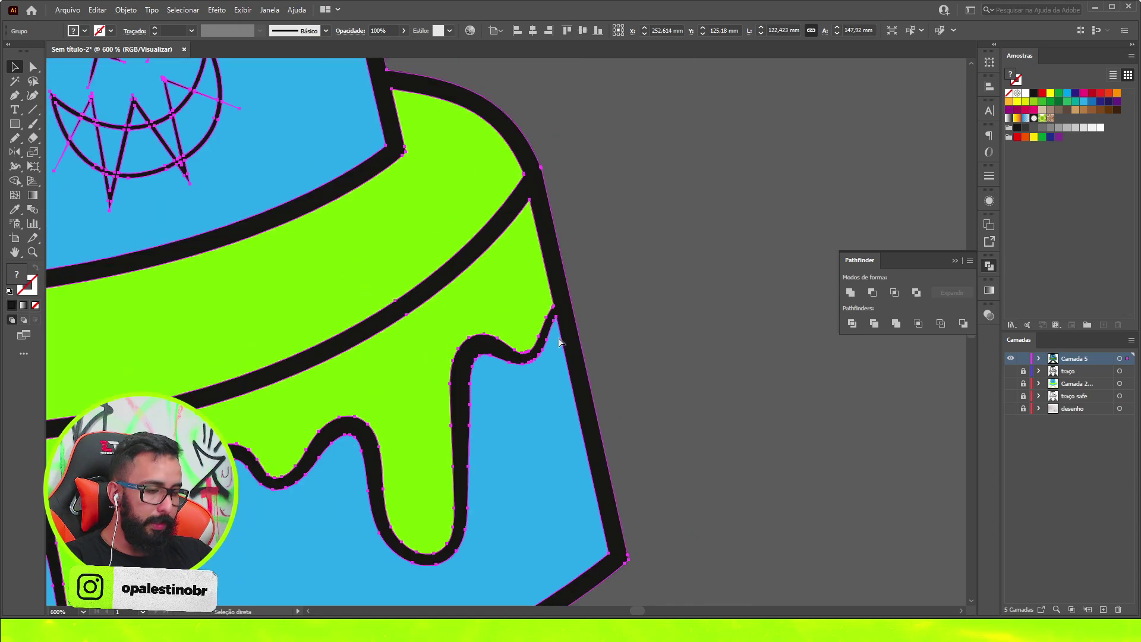
pyautogui.scroll(-3, 588, 310)
pyautogui.scroll(-2, 580, 215)
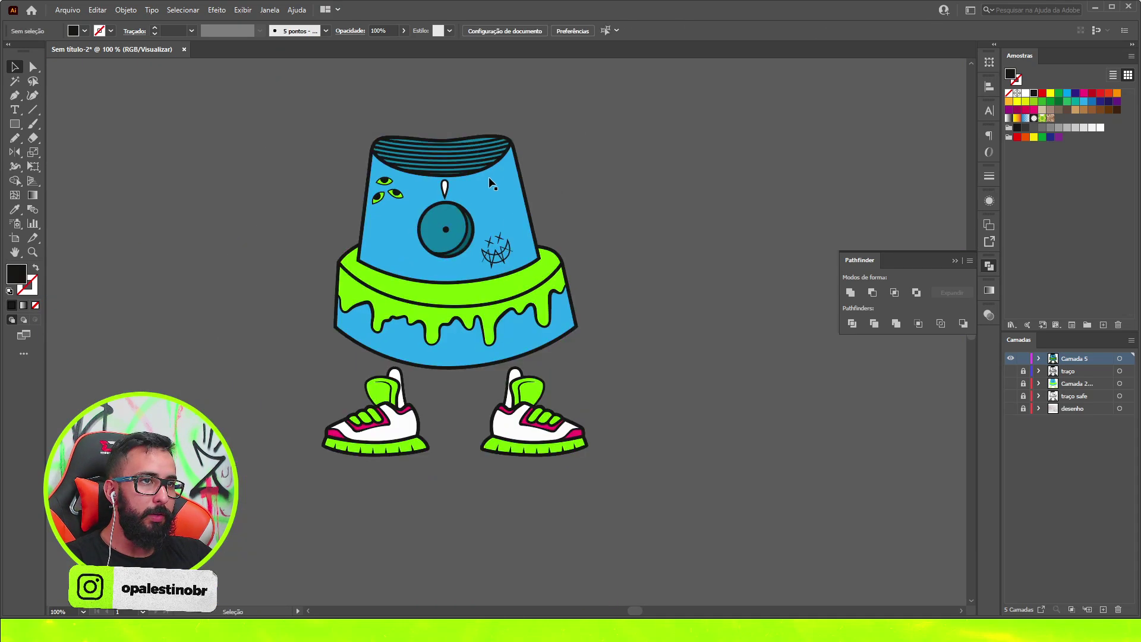
pyautogui.moveTo(488, 176); pyautogui.dragTo(491, 257)
pyautogui.hotkey('ctrl', 'z')
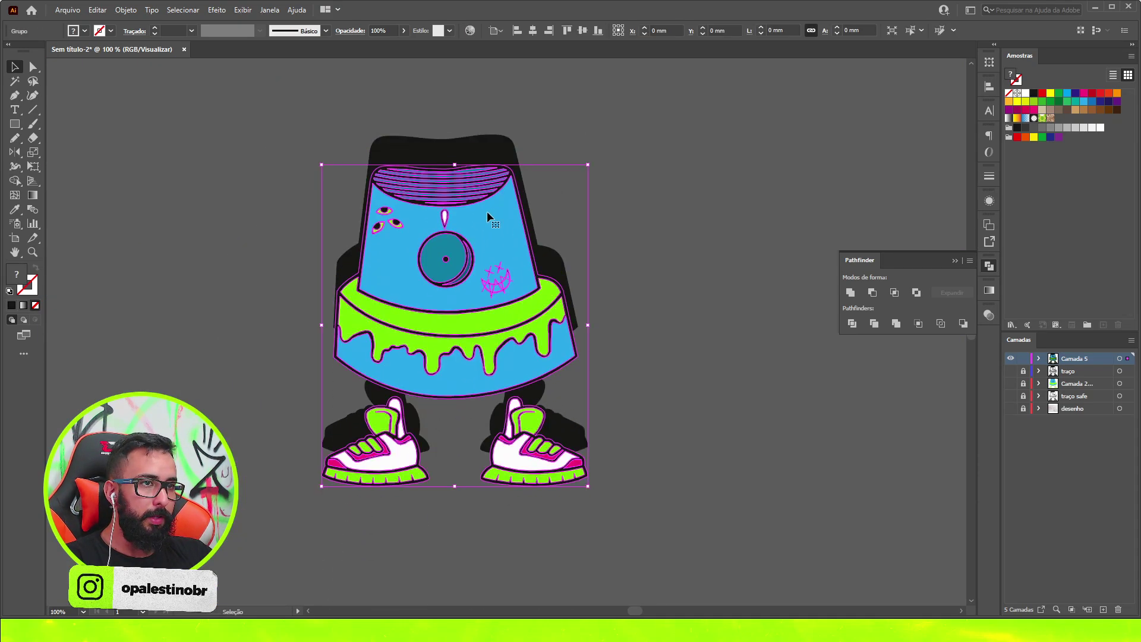
pyautogui.click(633, 211)
pyautogui.moveTo(380, 206)
pyautogui.mouseDown()
pyautogui.moveTo(542, 247)
pyautogui.moveTo(463, 245)
pyautogui.mouseUp()
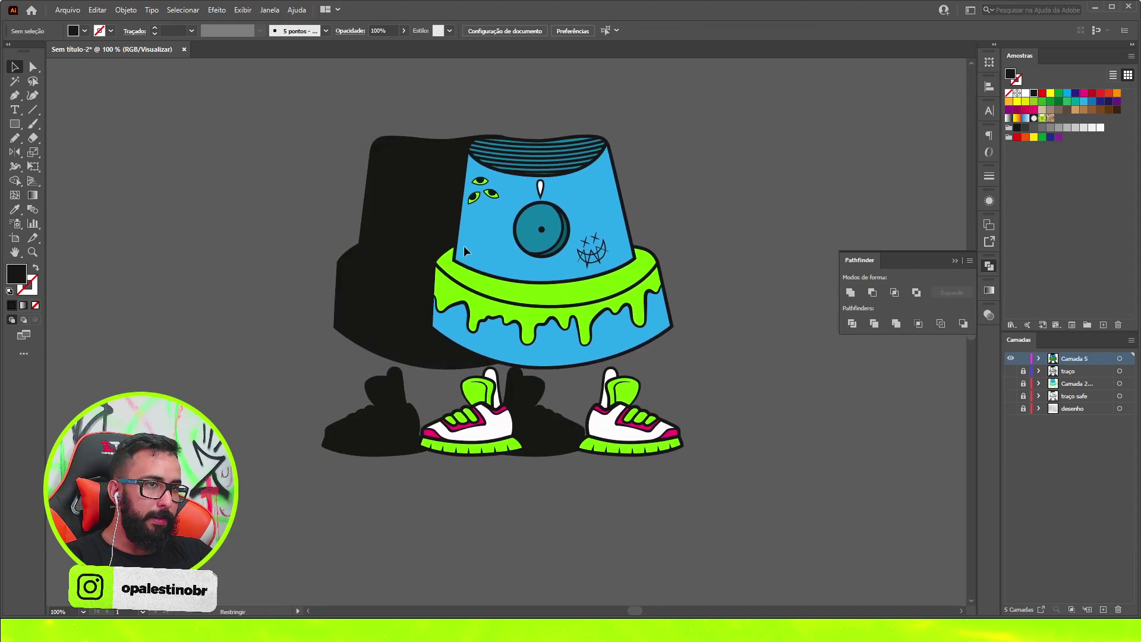
pyautogui.hotkey('ctrl', 'z')
pyautogui.click(670, 263)
pyautogui.scroll(4, 376, 279)
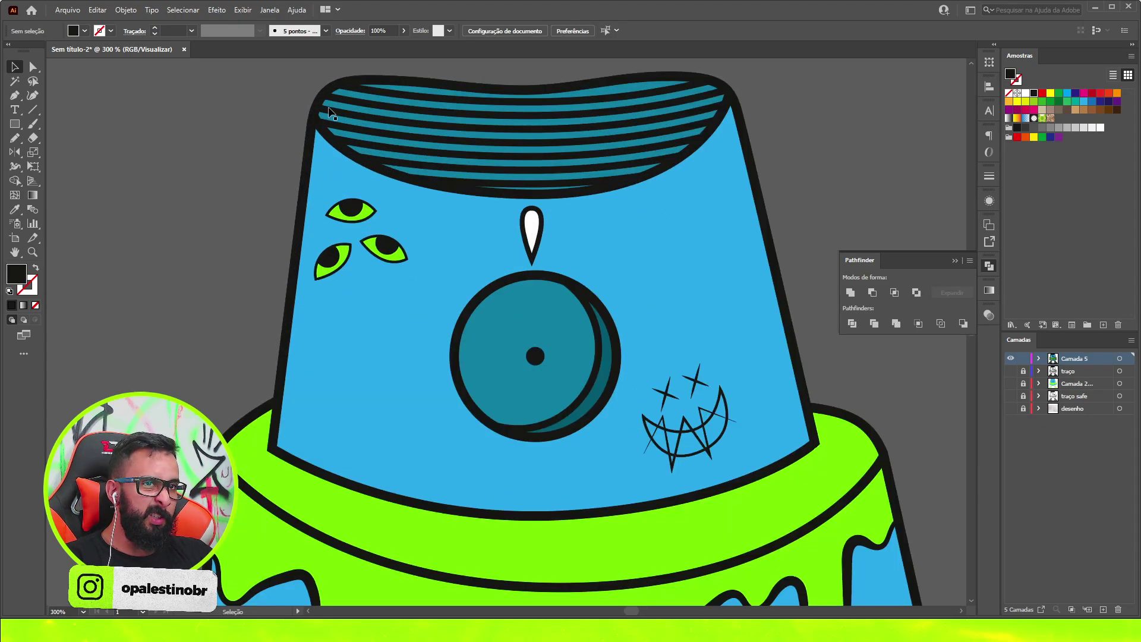
pyautogui.scroll(2, 315, 116)
pyautogui.scroll(-7, 357, 268)
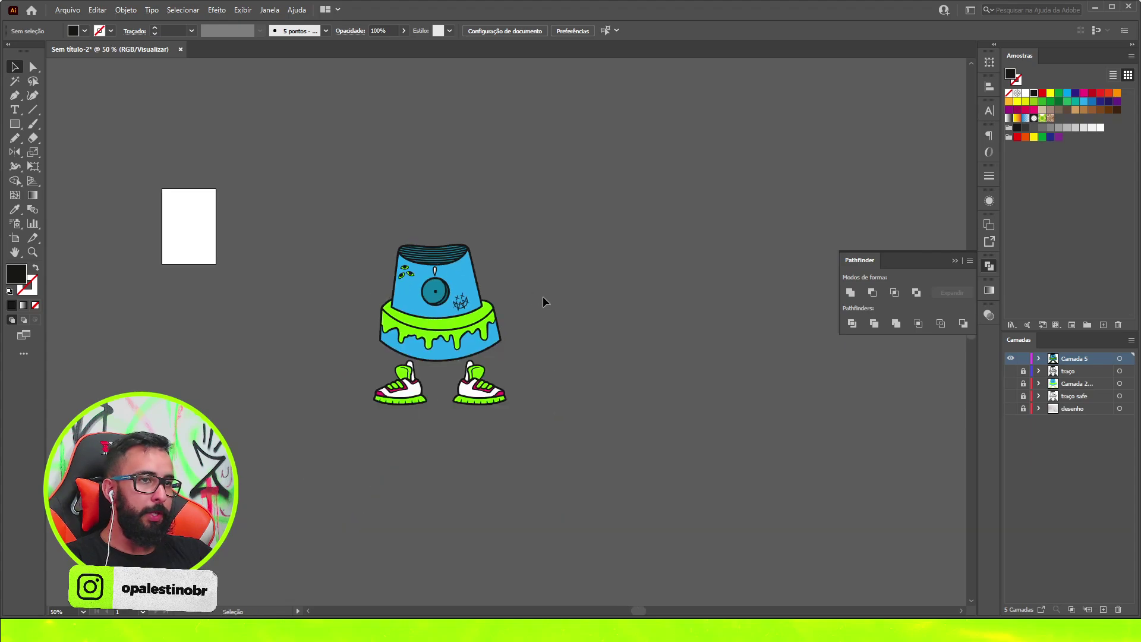
pyautogui.scroll(-1, 484, 339)
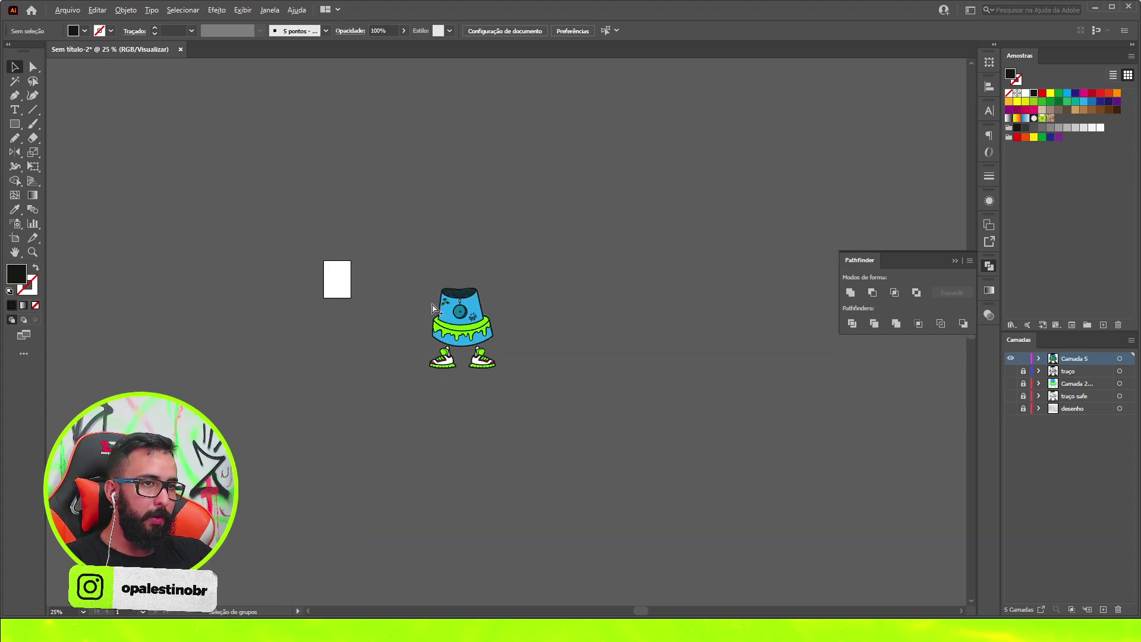
pyautogui.scroll(3, 571, 389)
pyautogui.scroll(-1, 571, 389)
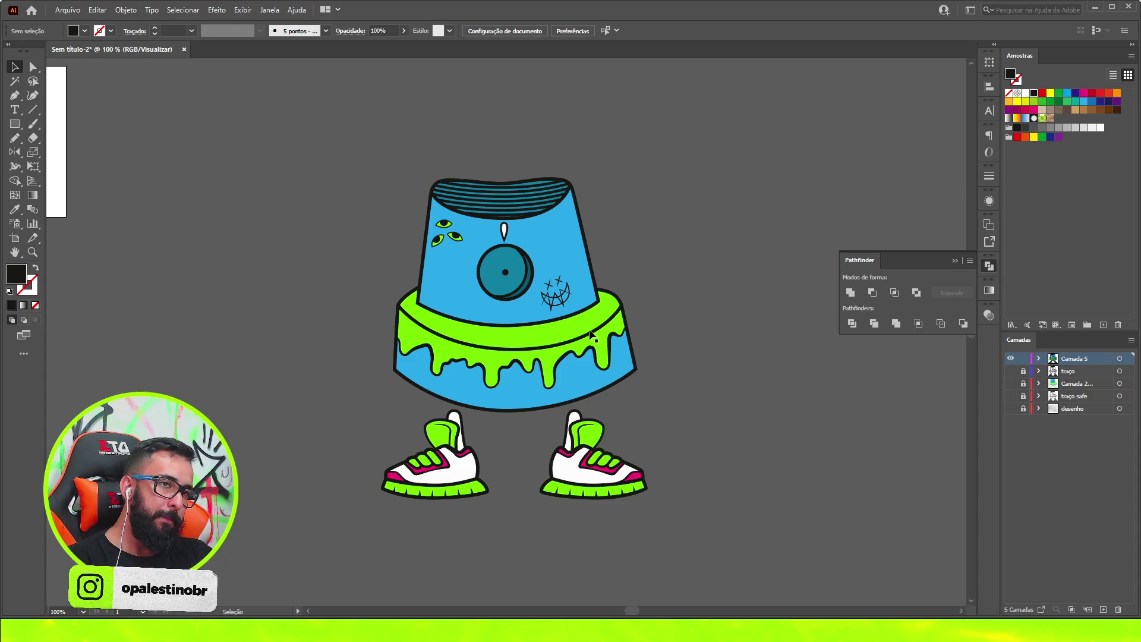
pyautogui.scroll(-2, 484, 330)
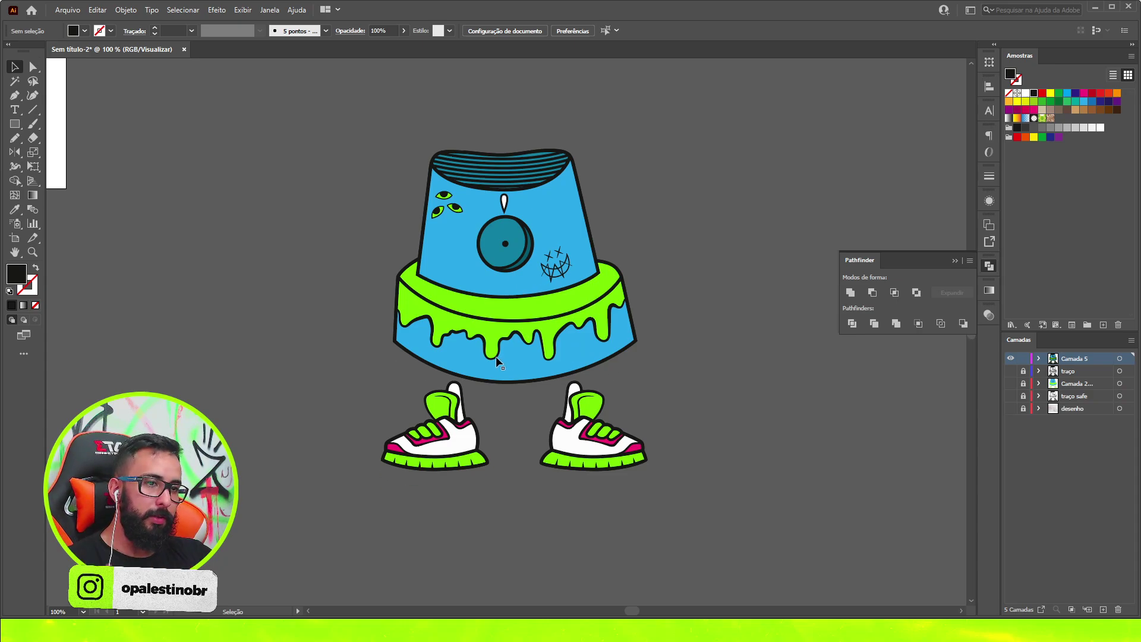